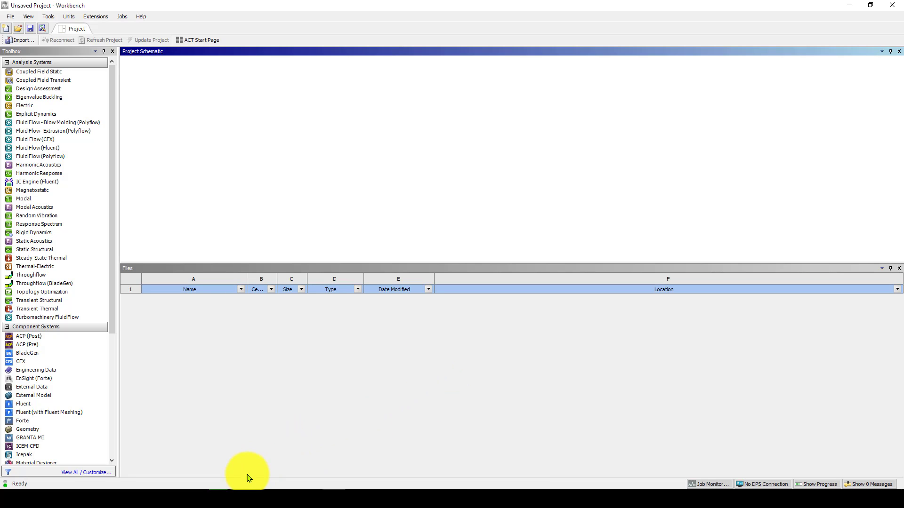
- Bring up the ANSYS 2020 R1 C folder to view the Workbench 2020 R1 shortcut, and return to the empty project
mouse_move(241, 489)
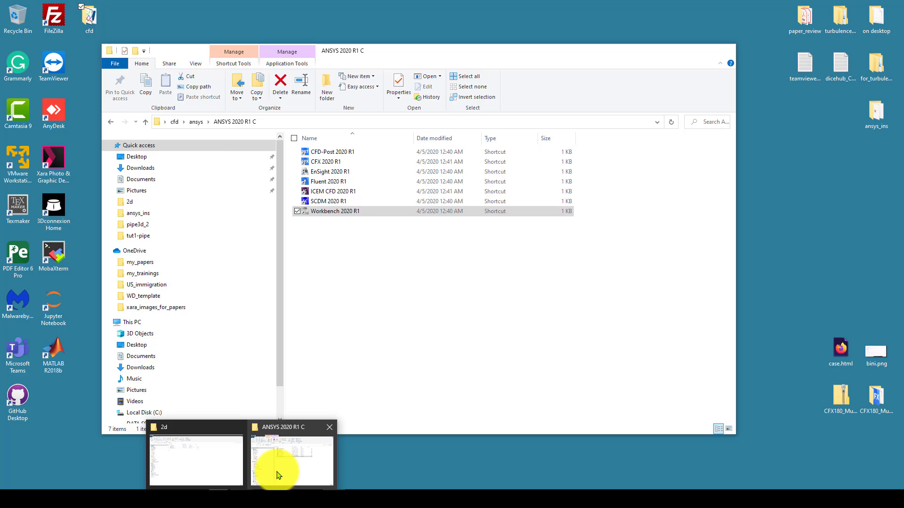
left_click(277, 476)
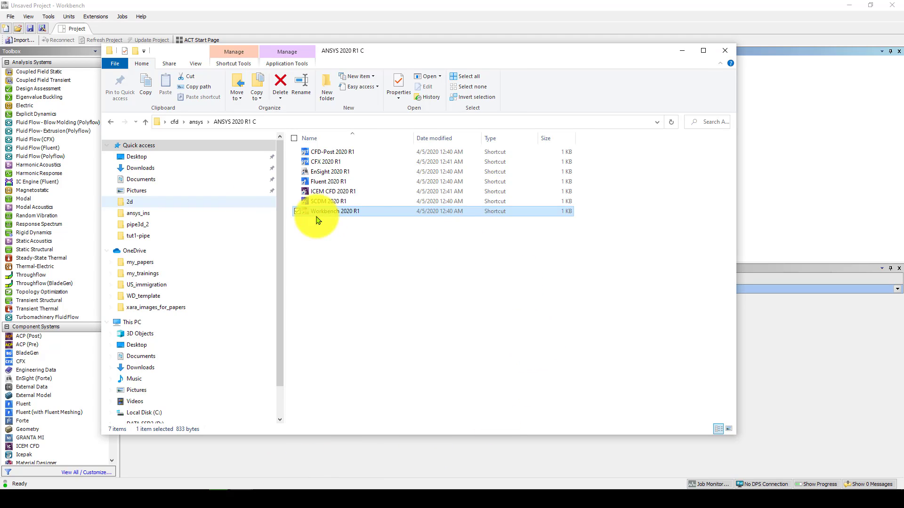
left_click(338, 211)
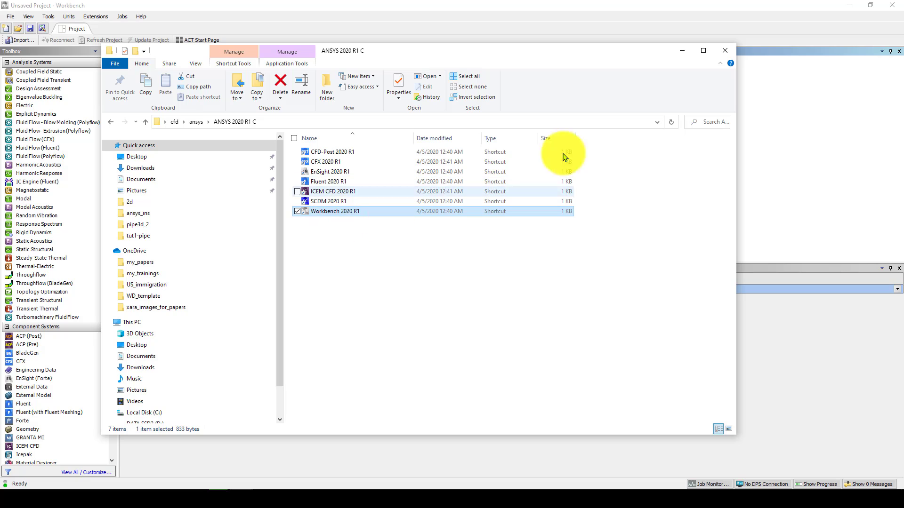
left_click(685, 53)
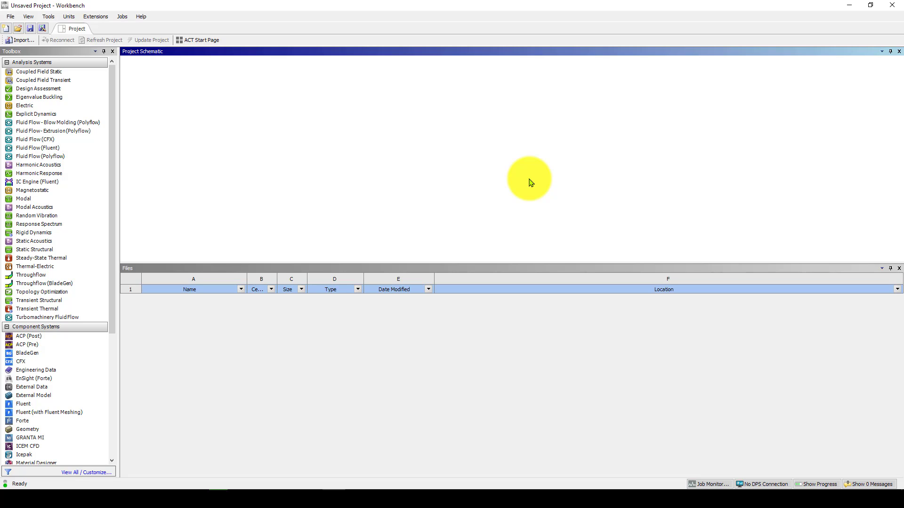
- Switch to the newpipeturbullence model in Onshape, examine the pipe from several angles and from the front, and return to Workbench
mouse_move(217, 498)
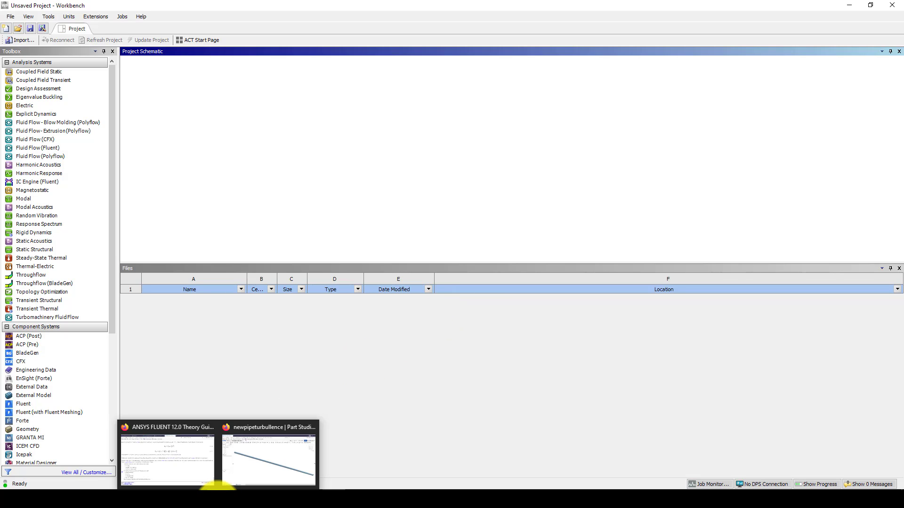
left_click(262, 473)
scroll(472, 311, "down", 1)
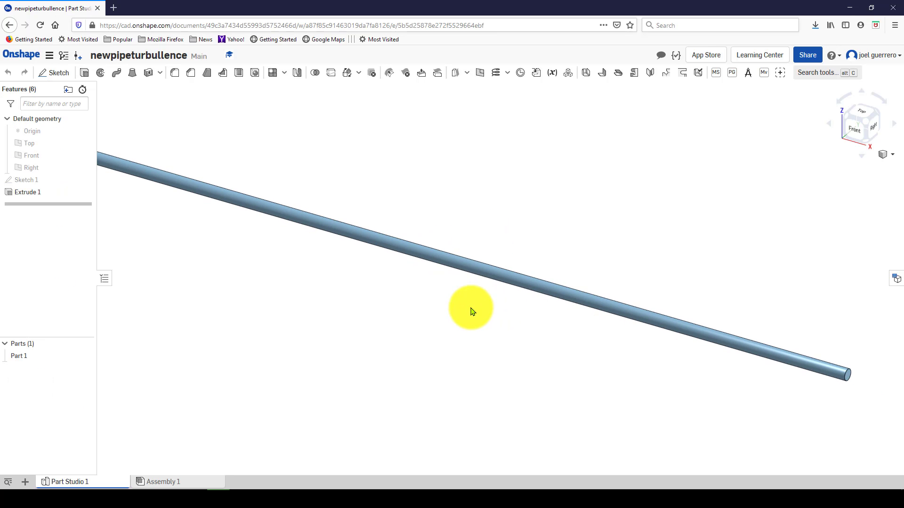
middle_click_drag(471, 308, 505, 310)
right_click_drag(515, 327, 466, 318)
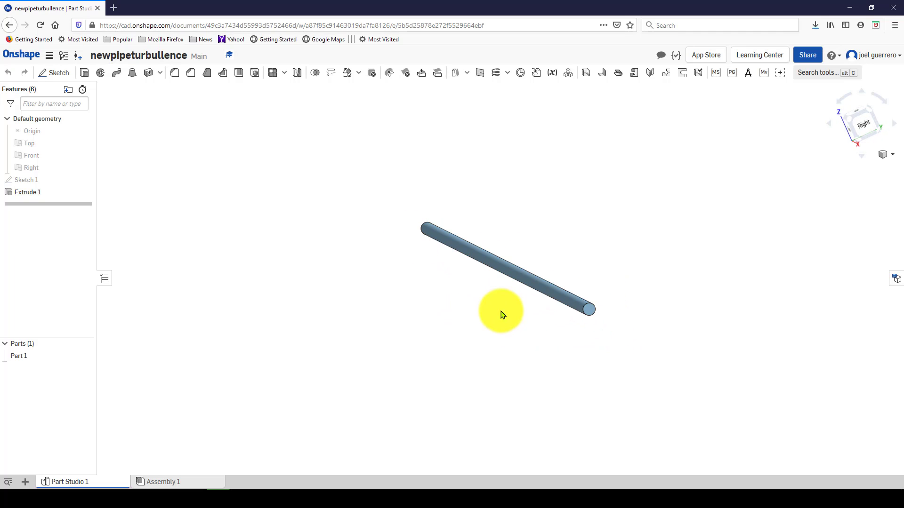
middle_click_drag(406, 276, 377, 279)
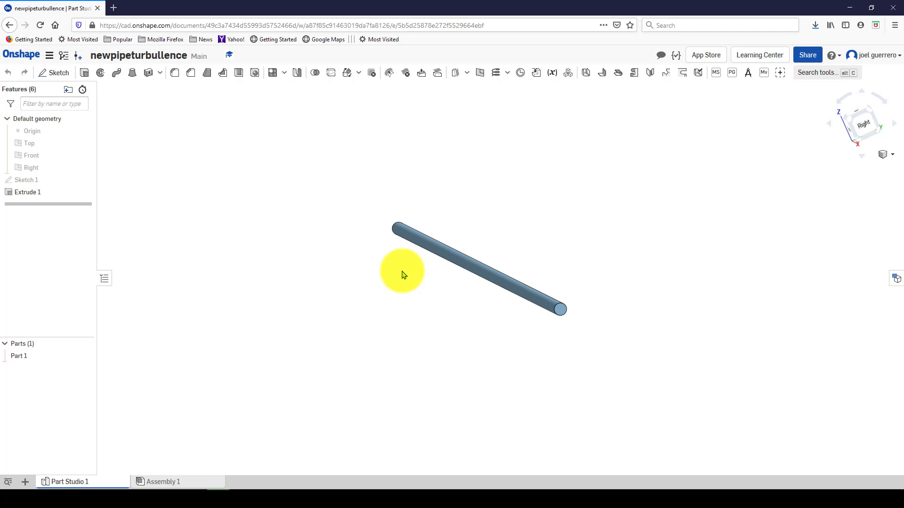
right_click_drag(518, 315, 542, 328)
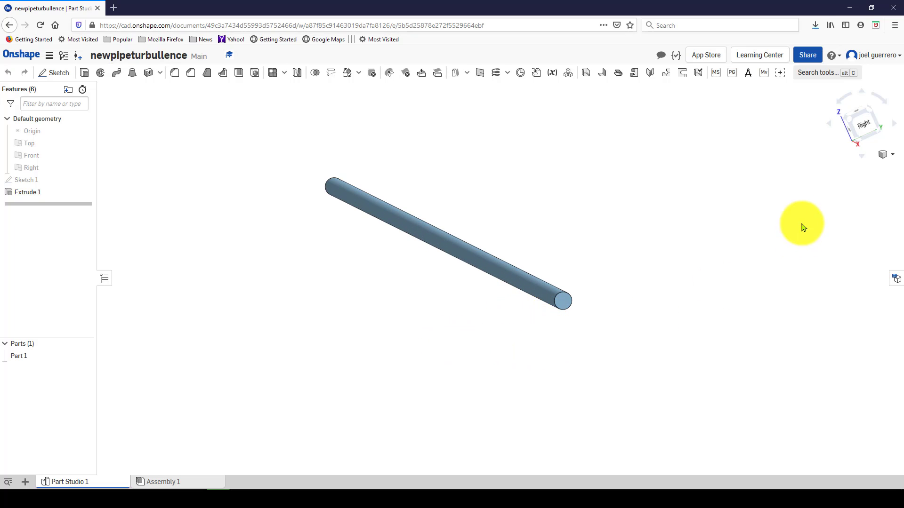
right_click_drag(605, 297, 654, 327)
scroll(626, 295, "up", 3)
scroll(625, 297, "down", 6)
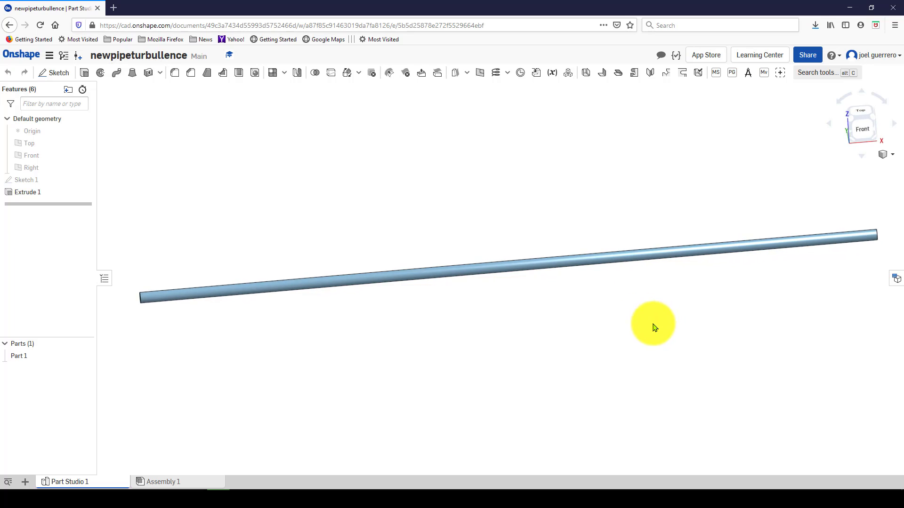
left_click(857, 129)
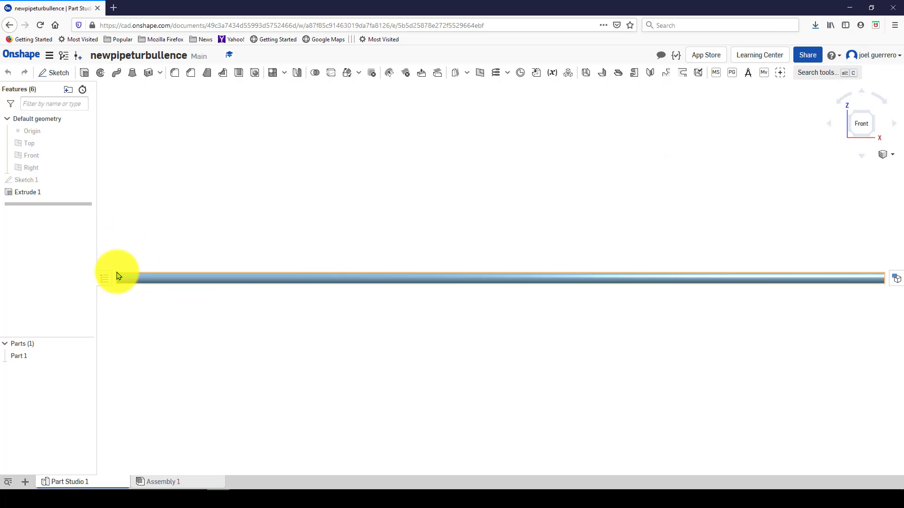
left_click(849, 8)
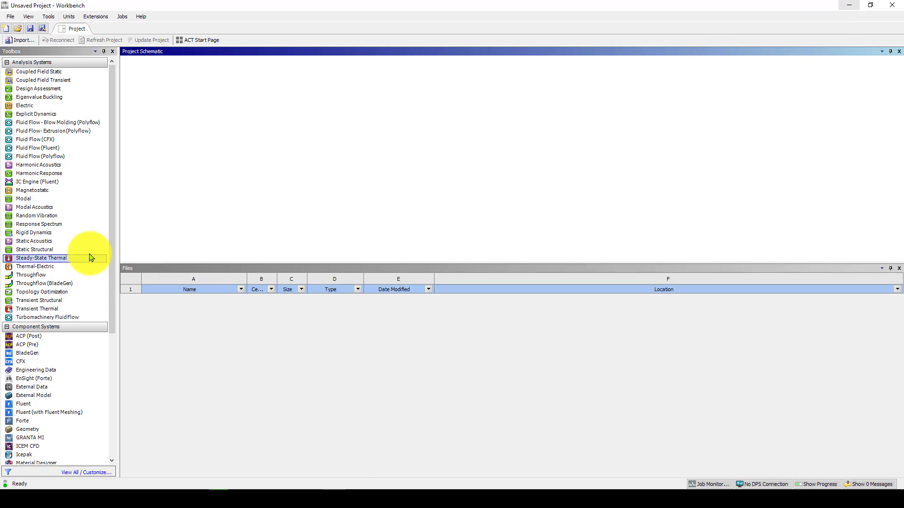
- Add a Geometry component system to the project schematic and open it as a new DesignModeler geometry
scroll(105, 282, "down", 6)
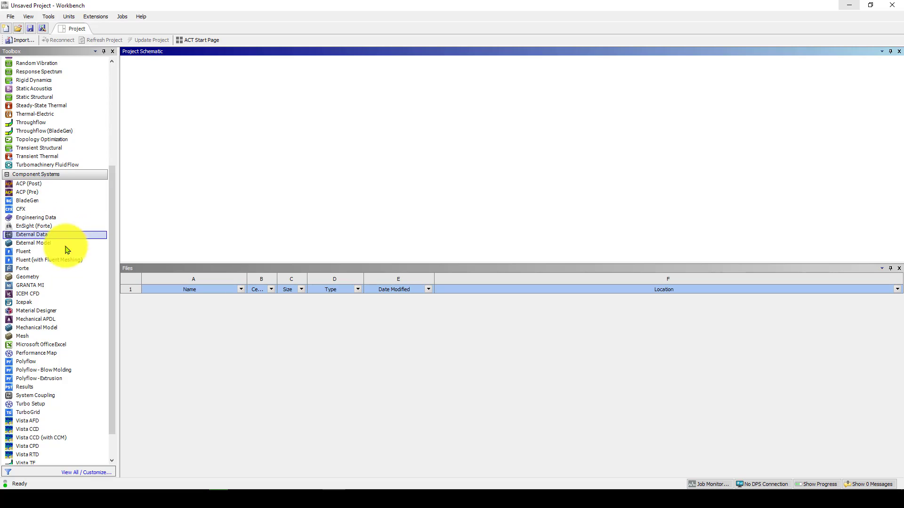
left_click_drag(26, 277, 186, 101)
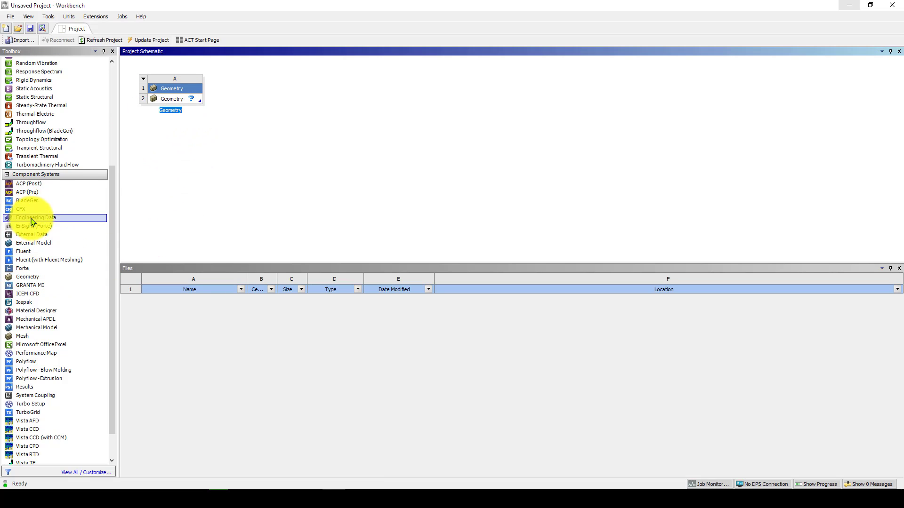
right_click(173, 102)
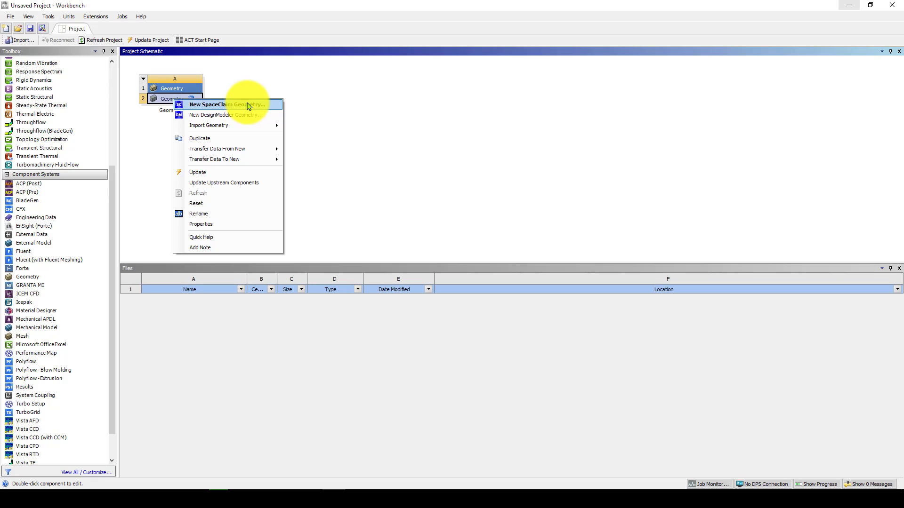
left_click(200, 119)
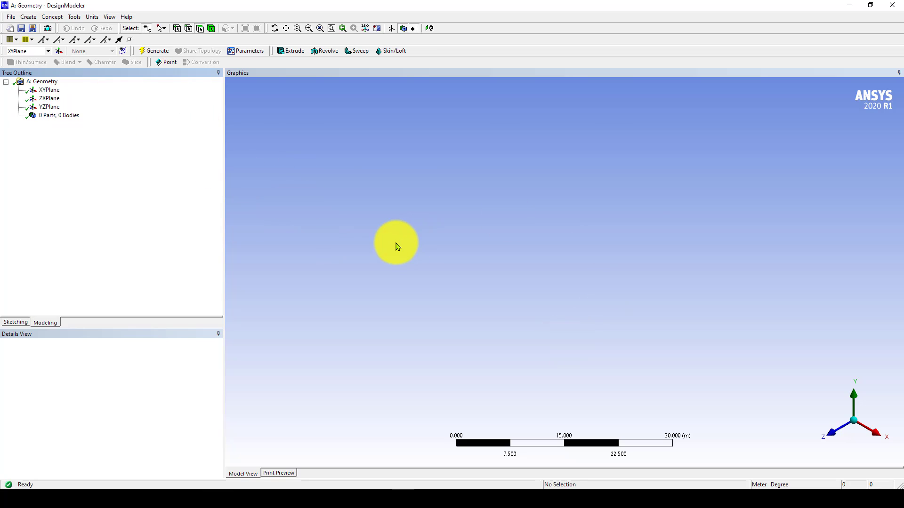
- Orient the view normal to the XYPlane and create a new sketch on that plane
left_click(48, 91)
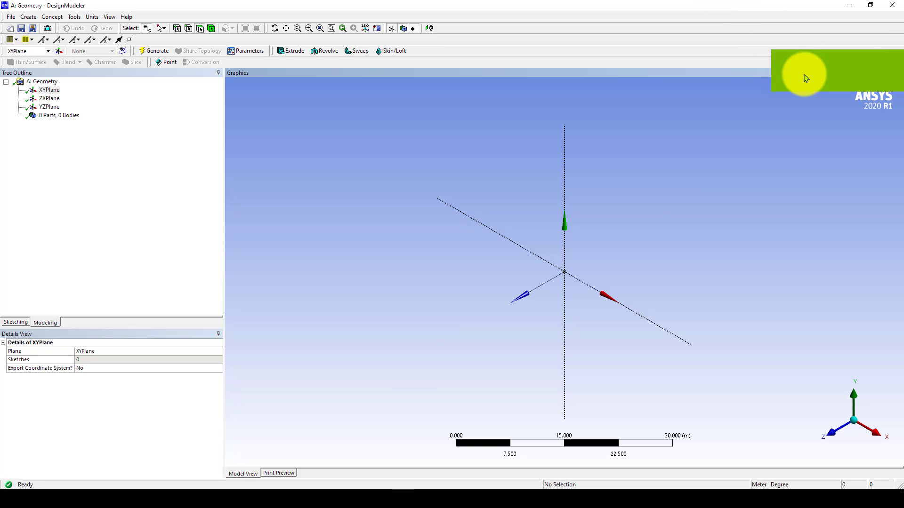
left_click(51, 91)
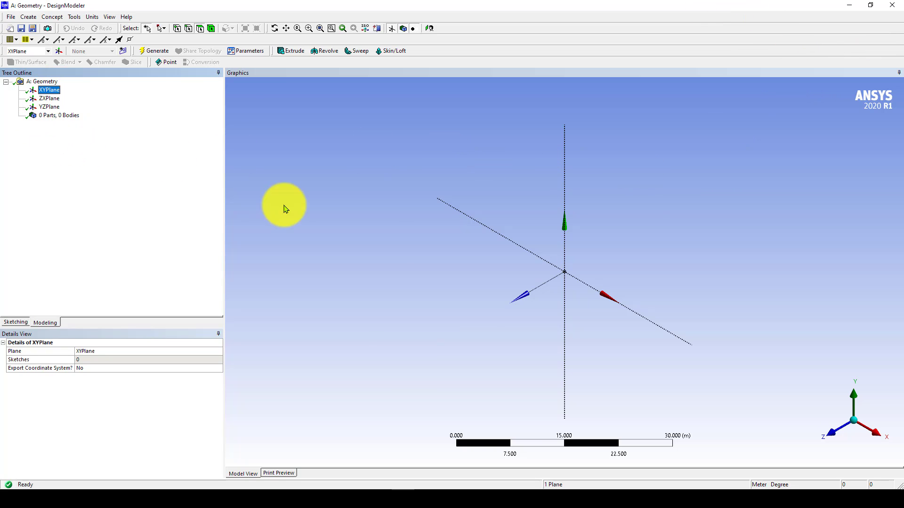
right_click(51, 90)
left_click(75, 95)
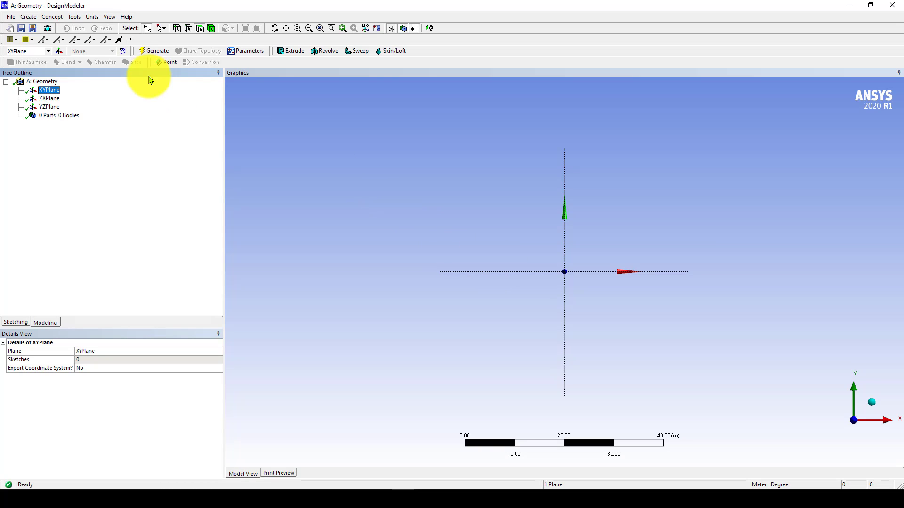
left_click(124, 51)
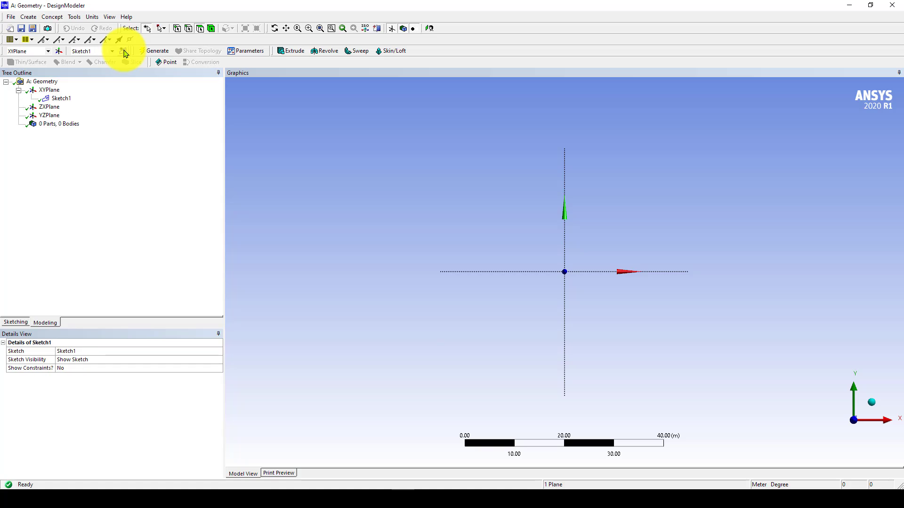
left_click(62, 99)
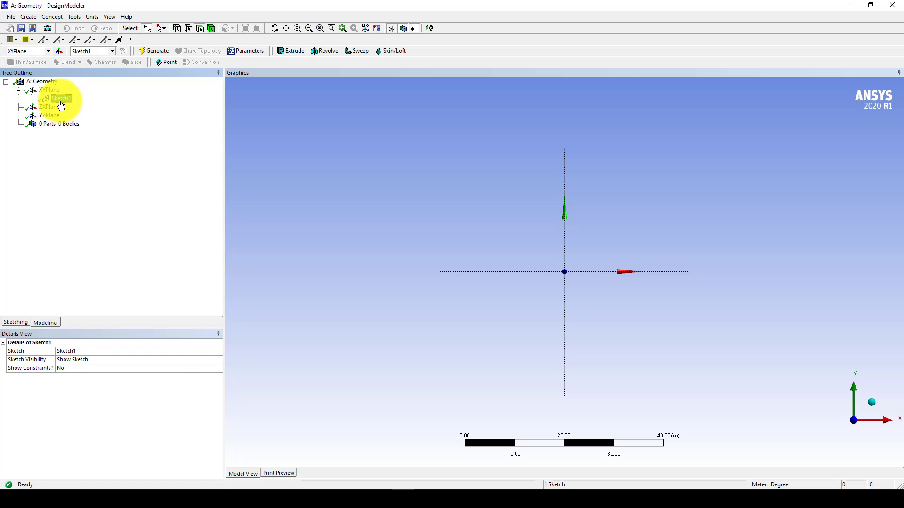
right_click(60, 101)
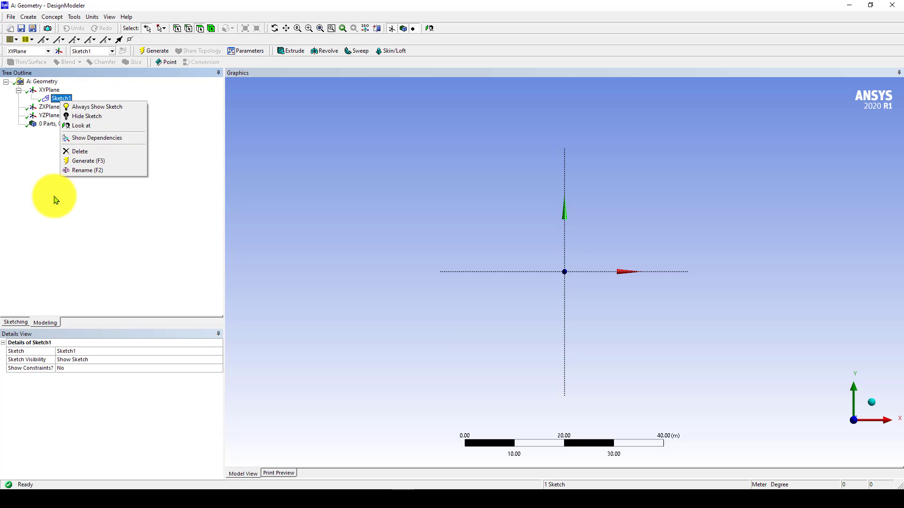
left_click(41, 179)
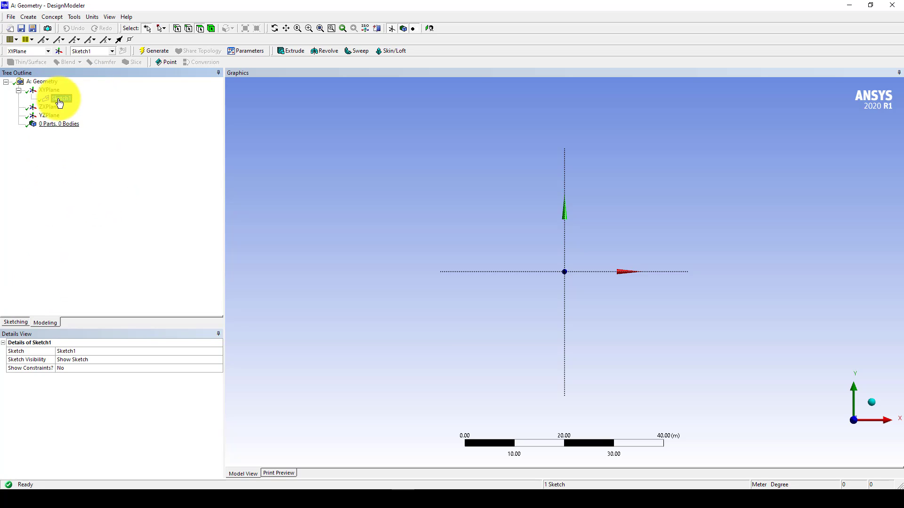
- Sketch a rectangle about 6.6 m high, starting at the origin and extending along the positive X and Y axes
left_click(14, 323)
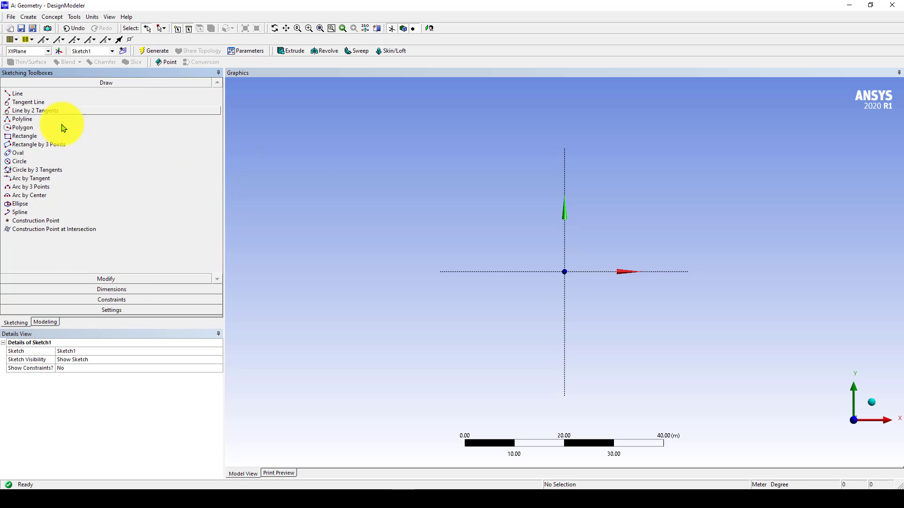
left_click(29, 137)
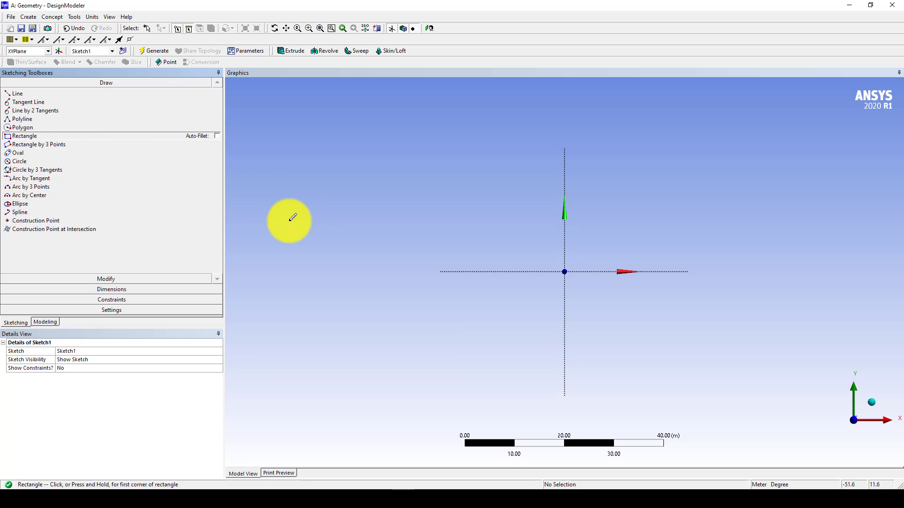
left_click(566, 270)
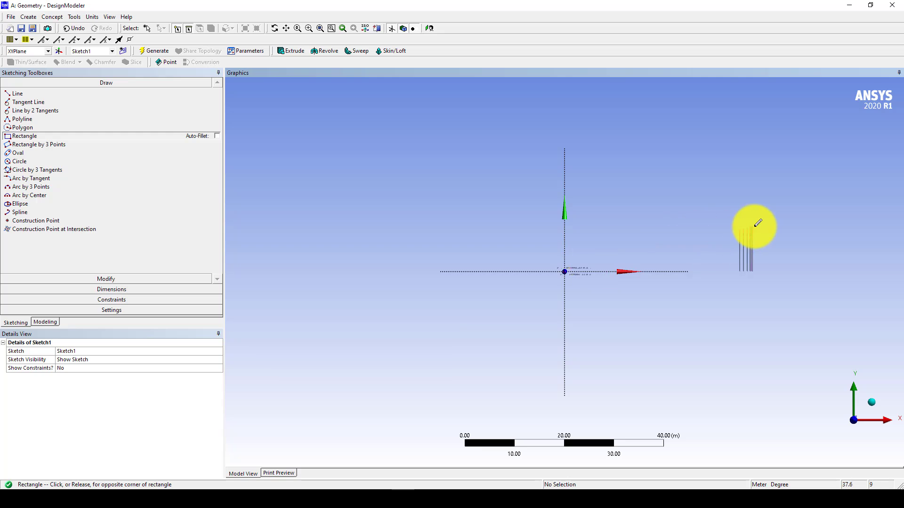
left_click(757, 239)
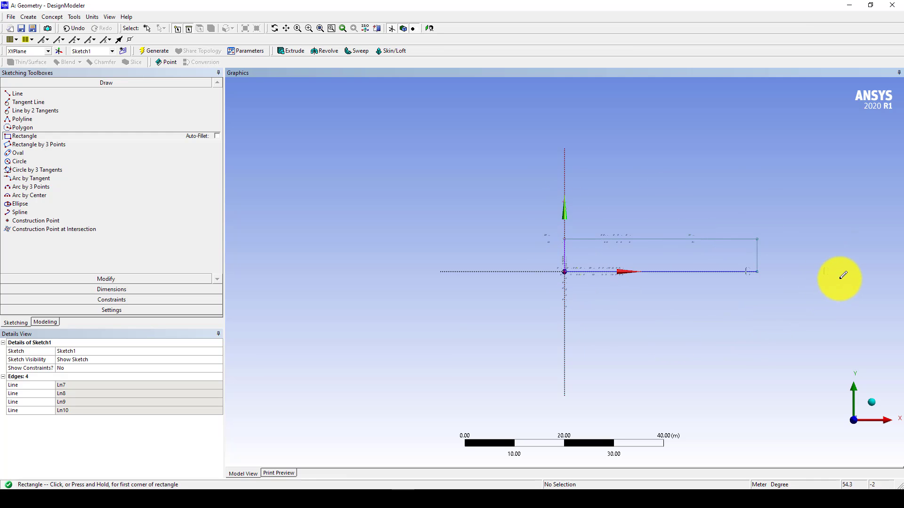
- Add a vertical dimension between the rectangle's lower and upper edges and set it to 0.05 m
scroll(805, 270, "up", 2)
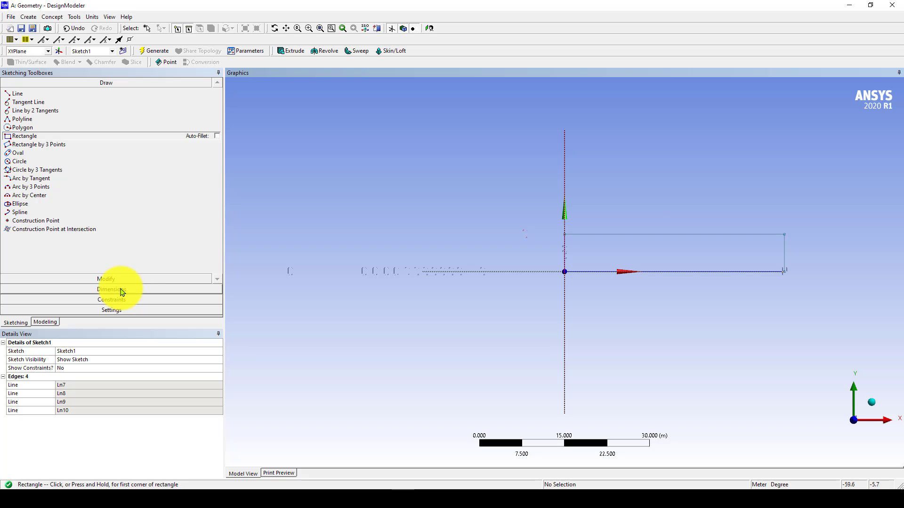
left_click(179, 279)
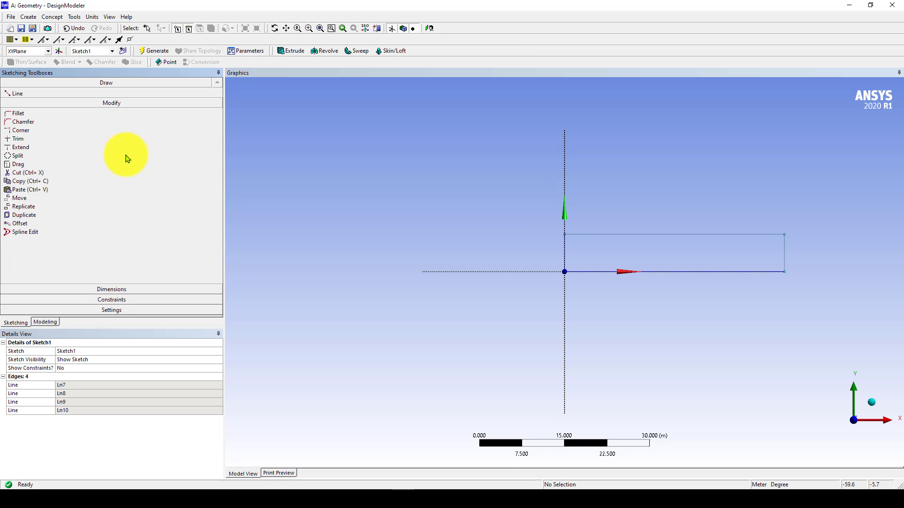
left_click(106, 291)
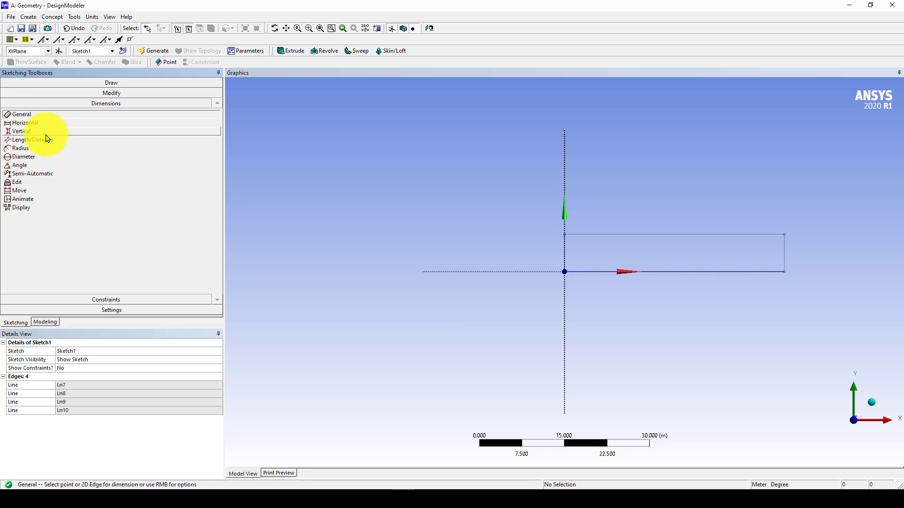
left_click(22, 133)
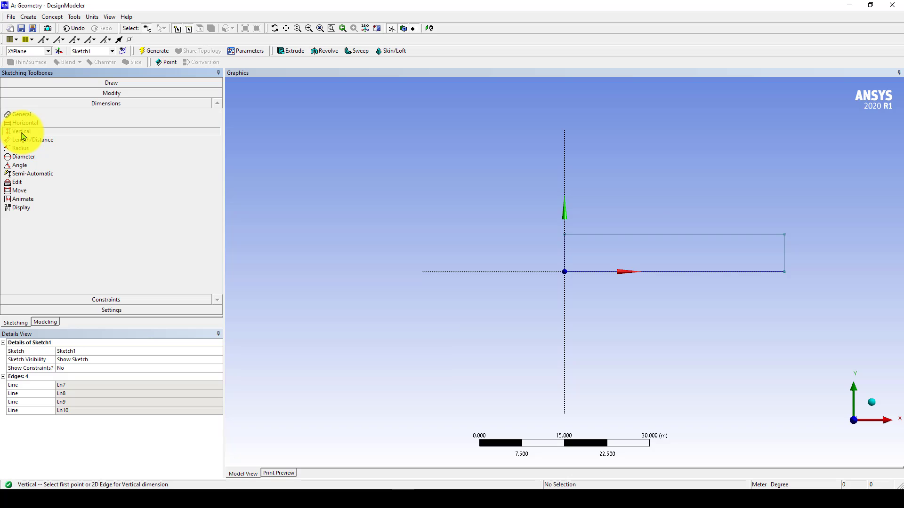
left_click(746, 272)
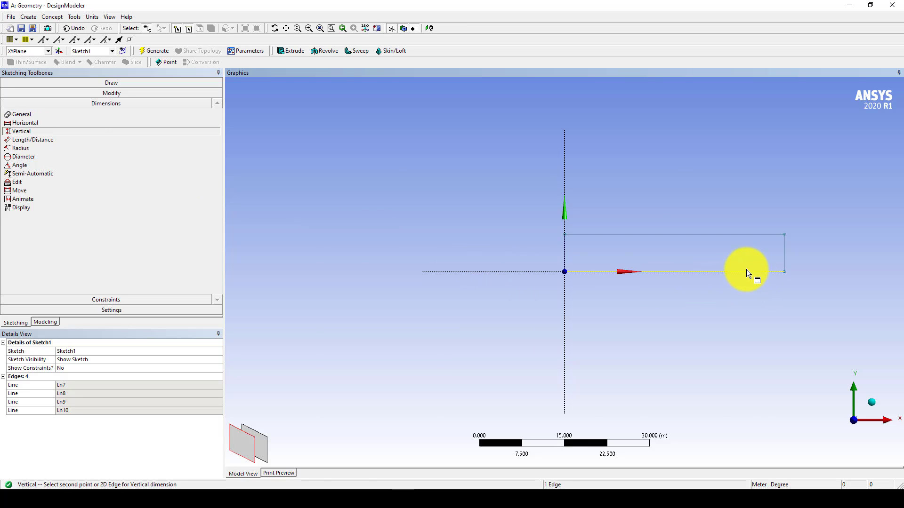
left_click(752, 234)
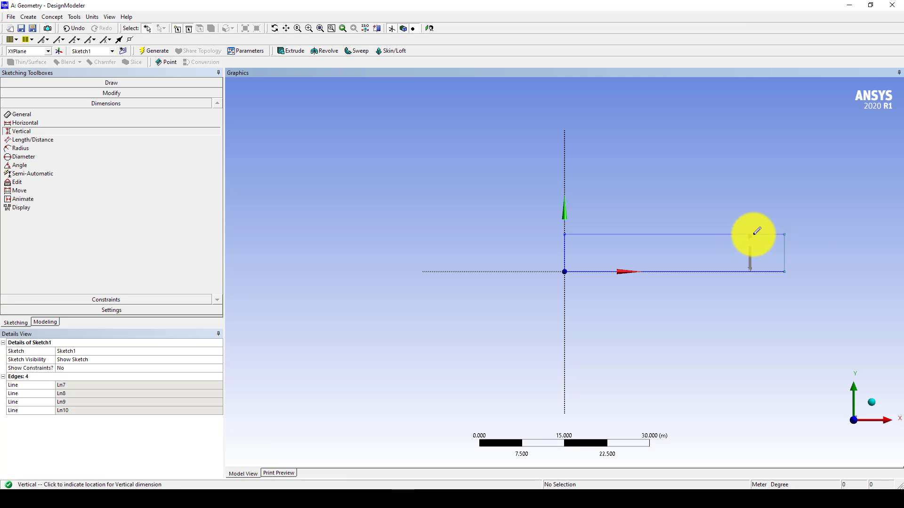
left_click(800, 247)
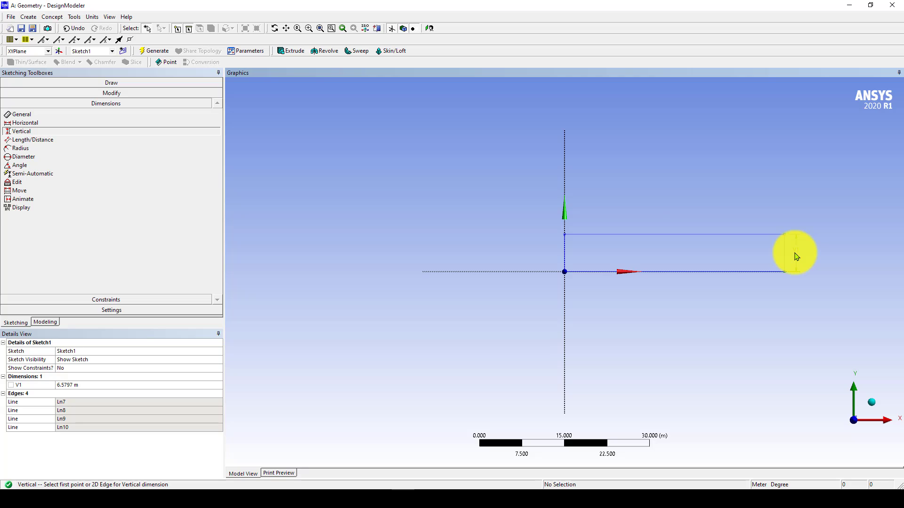
left_click(88, 388)
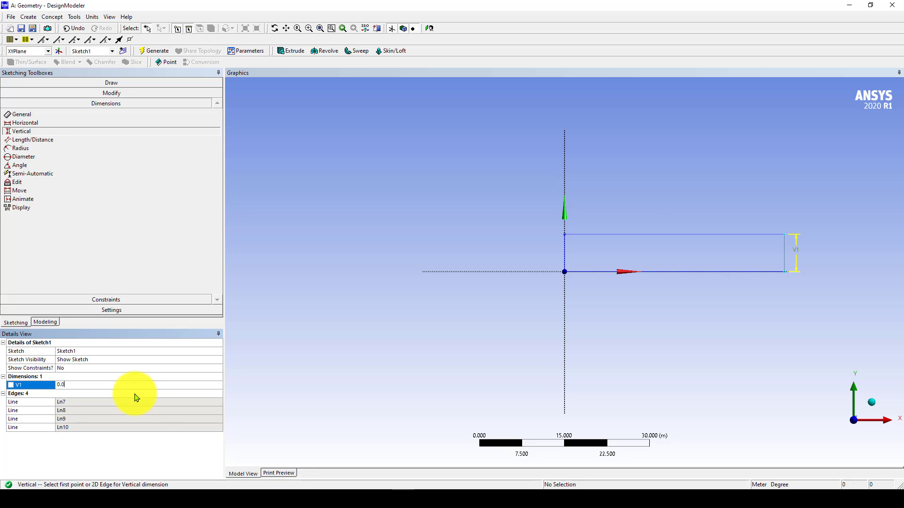
key("Return")
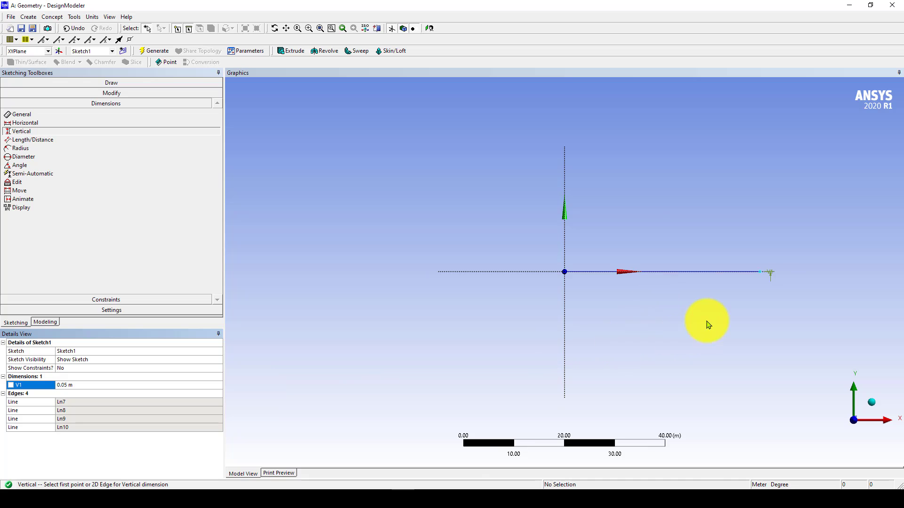
- Add a horizontal dimension between the rectangle's two short vertical edges, placing it just above the upper edge
scroll(588, 270, "up", 4)
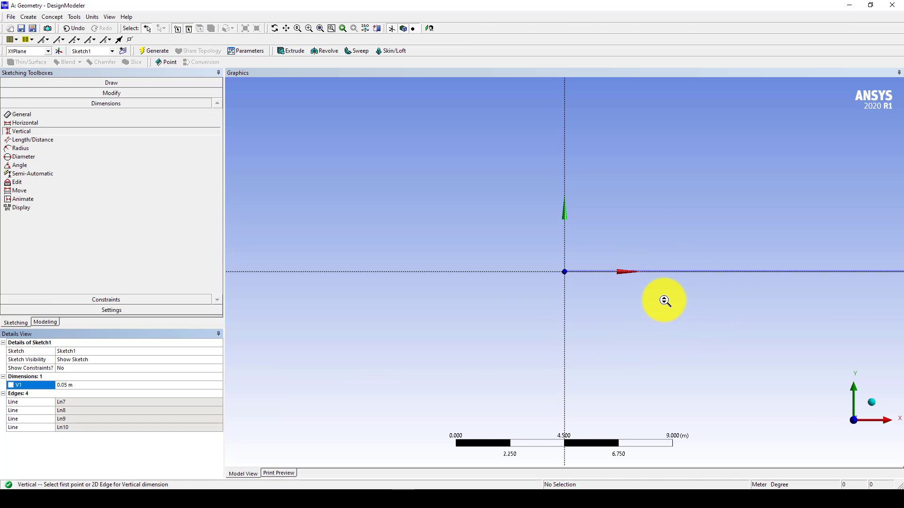
scroll(649, 303, "up", 5)
scroll(593, 279, "up", 2)
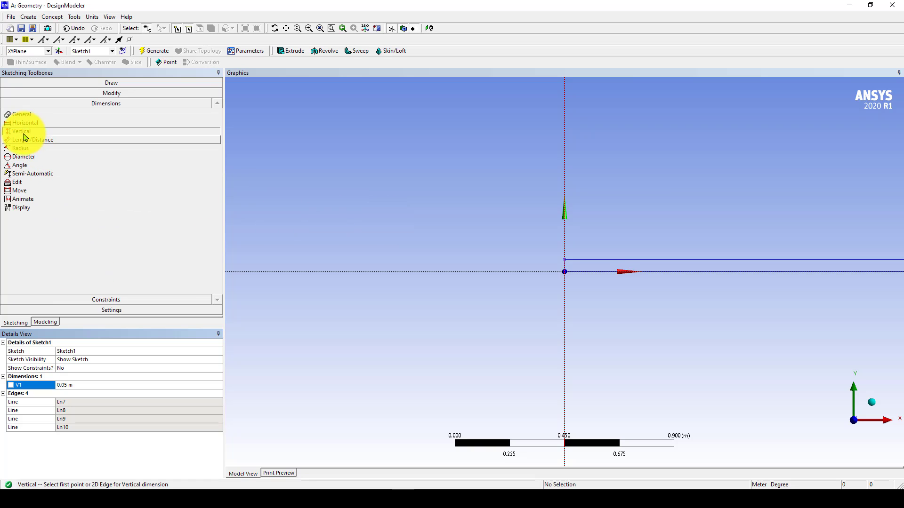
left_click(37, 123)
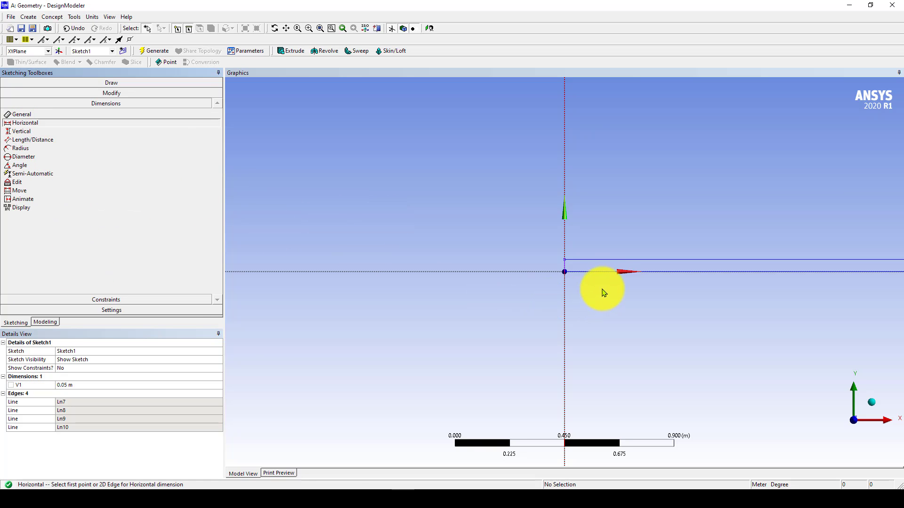
scroll(596, 287, "up", 1)
left_click(563, 262)
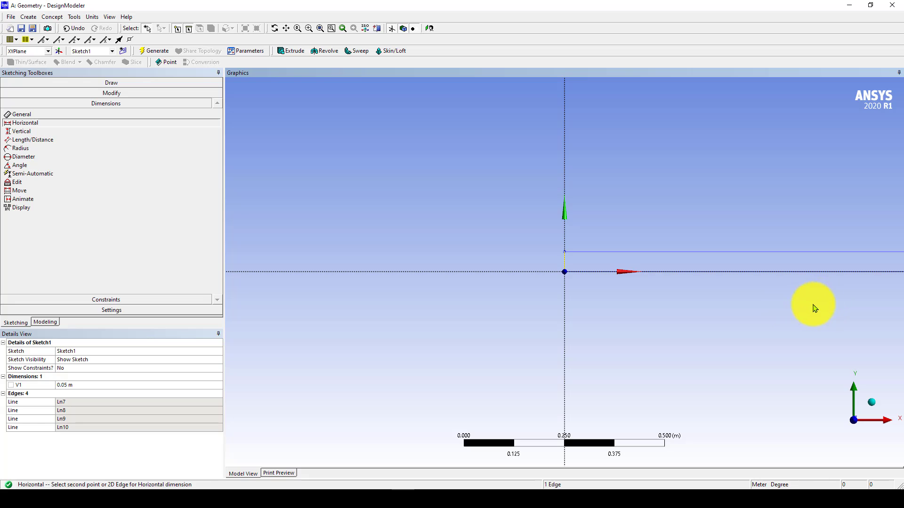
middle_click_drag(812, 308, 456, 318, "ctrl")
scroll(555, 293, "up", 2)
scroll(598, 298, "down", 3)
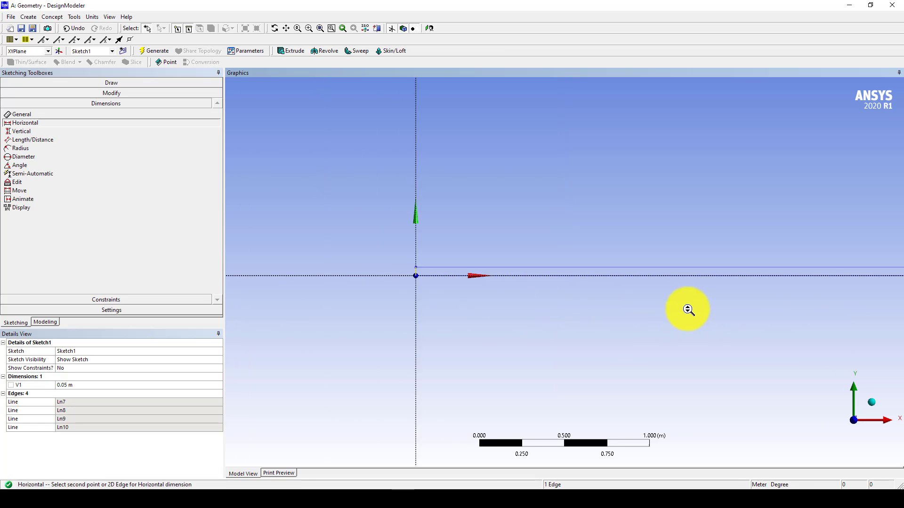
scroll(806, 314, "down", 1)
scroll(806, 315, "down", 1)
middle_click_drag(834, 309, 426, 316, "ctrl")
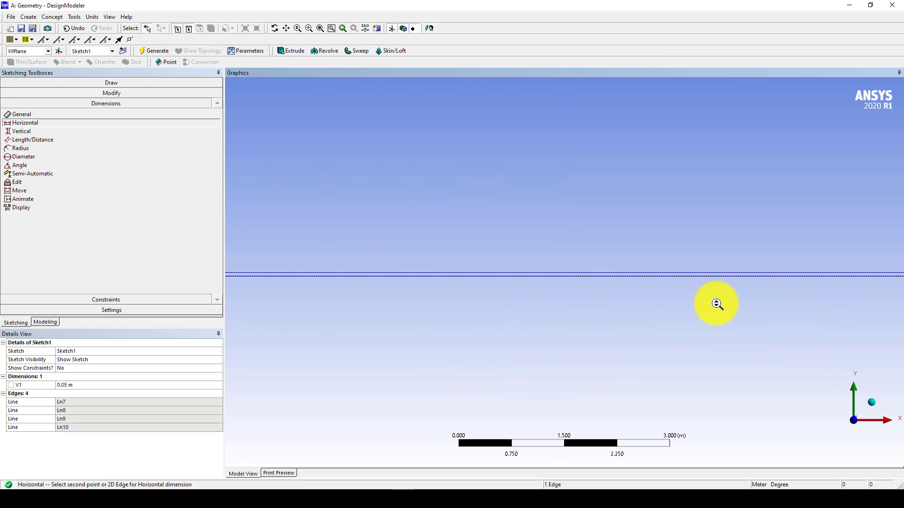
scroll(716, 304, "down", 5)
scroll(819, 302, "down", 1)
middle_click_drag(705, 311, 350, 305, "ctrl")
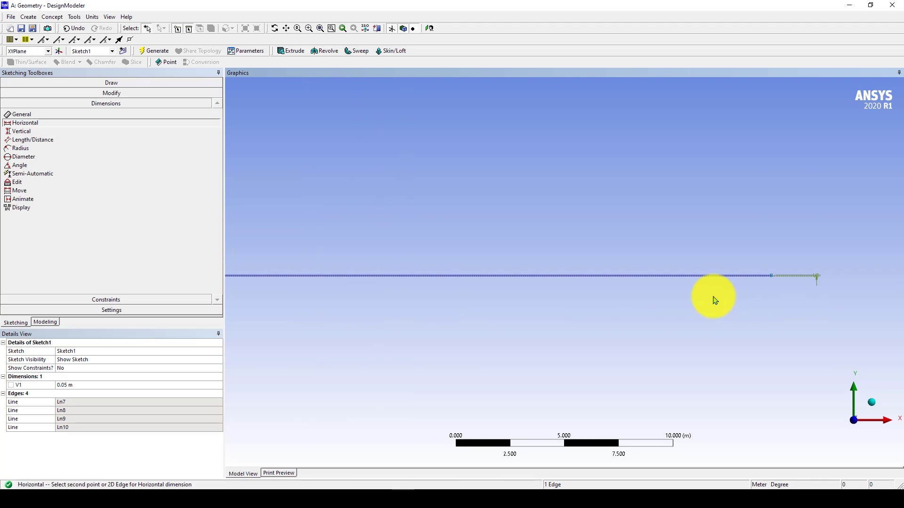
middle_click_drag(673, 301, 534, 308, "ctrl")
middle_click_drag(664, 316, 332, 314, "shift")
middle_click_drag(450, 317, 453, 347, "shift")
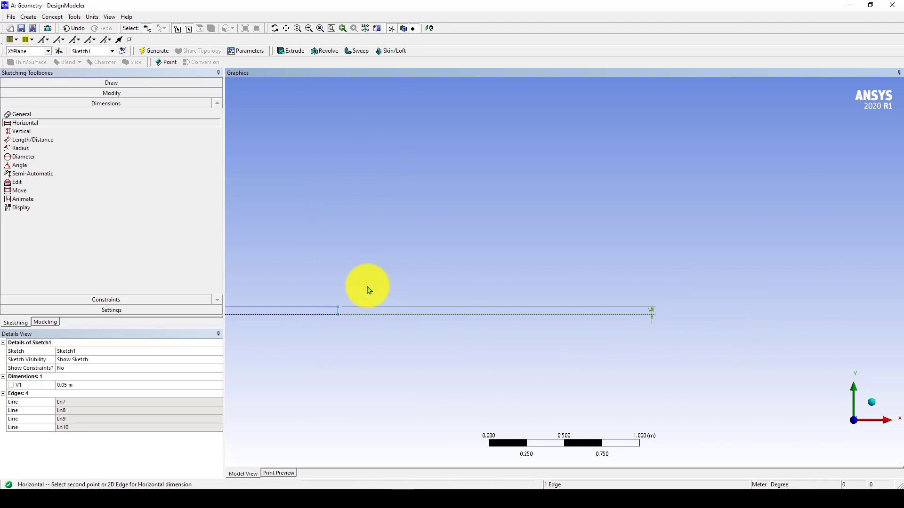
left_click(338, 309)
left_click(302, 292)
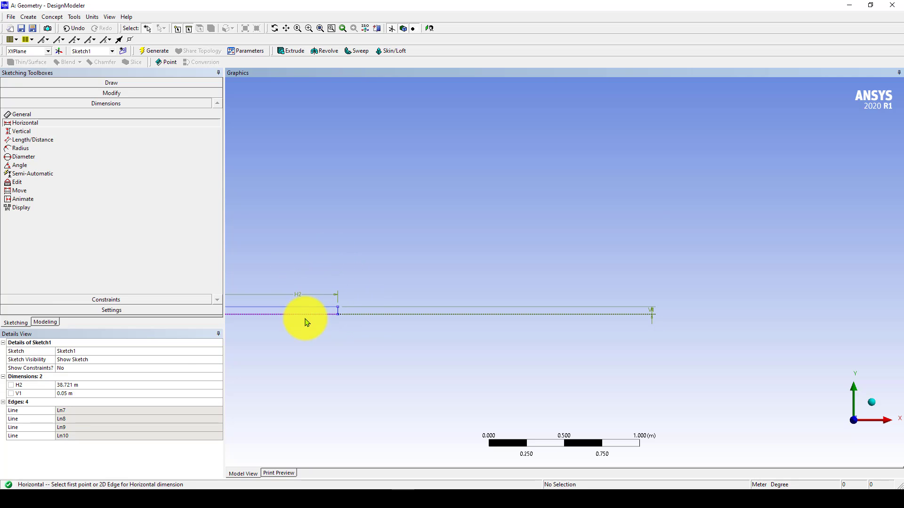
- Set the rectangle's horizontal length dimension to 7 m
left_click(118, 384)
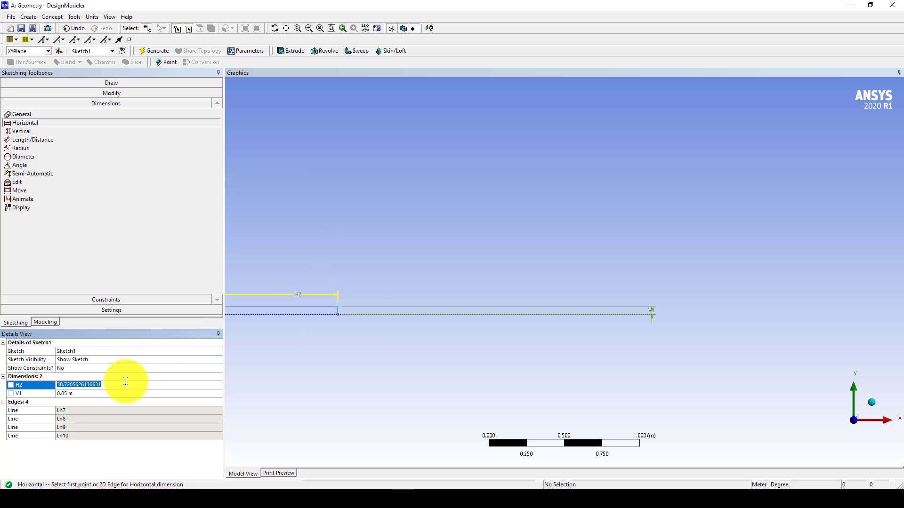
type("7")
key("Return")
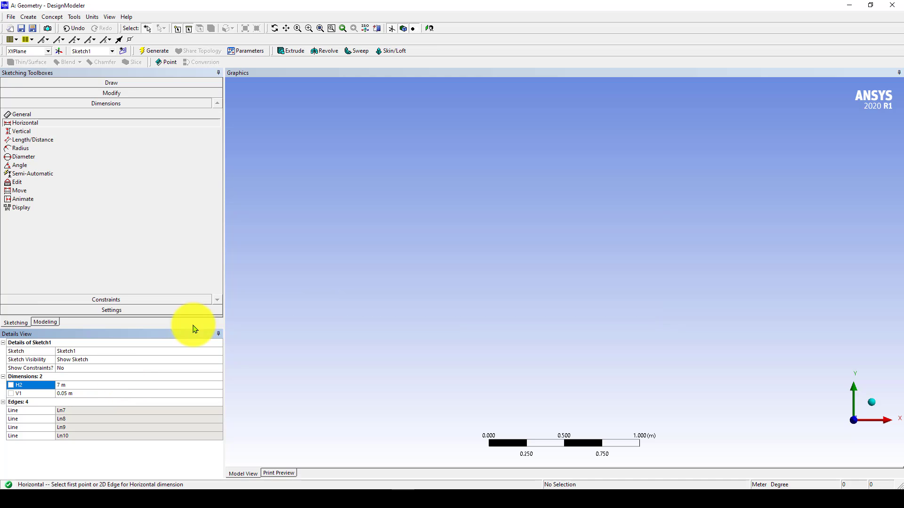
- Move the length dimension above the rectangle's middle and the height dimension close to the rectangle's far end
left_click(320, 28)
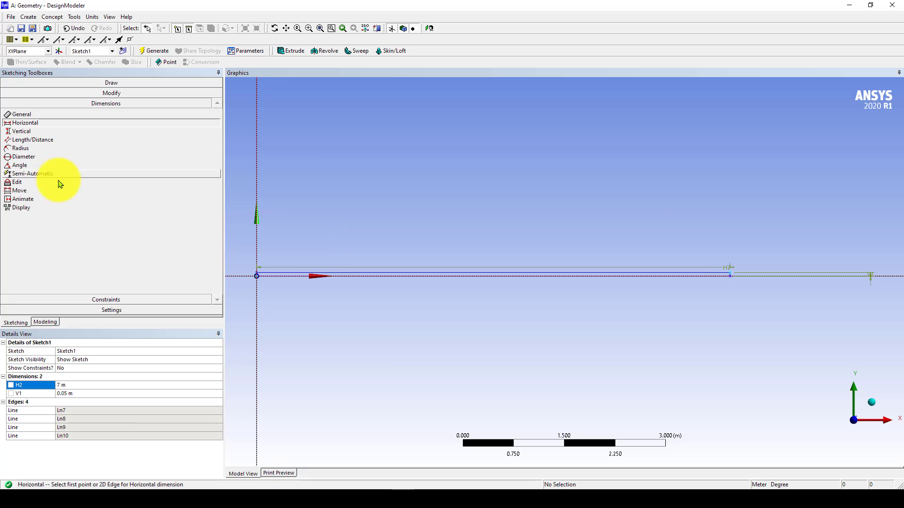
left_click(34, 192)
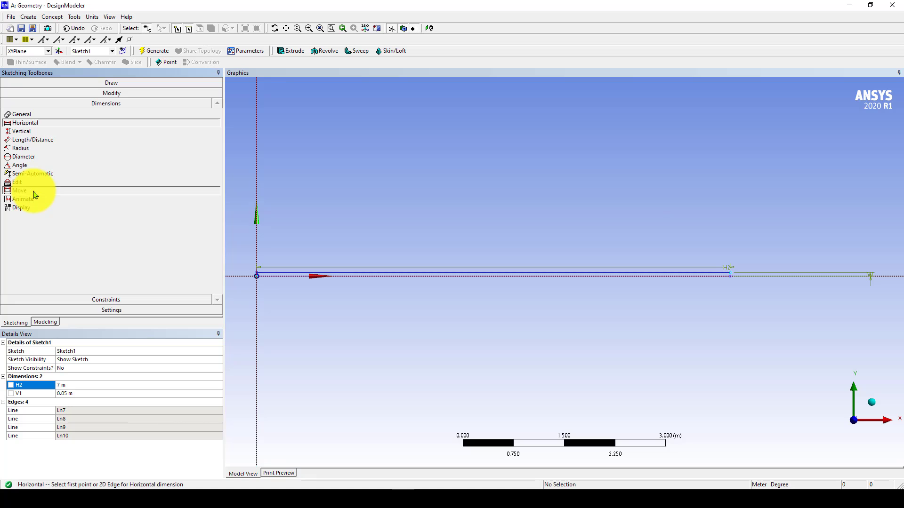
left_click(728, 272)
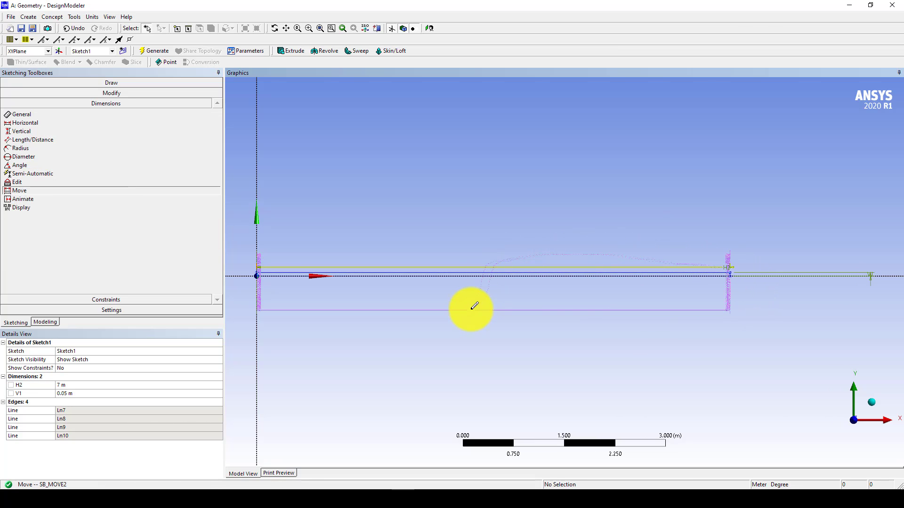
left_click(476, 263)
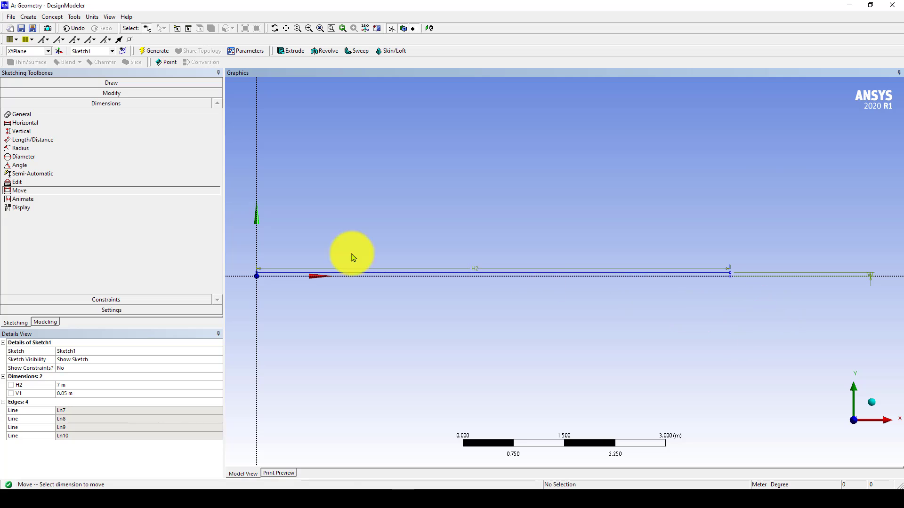
left_click(870, 281)
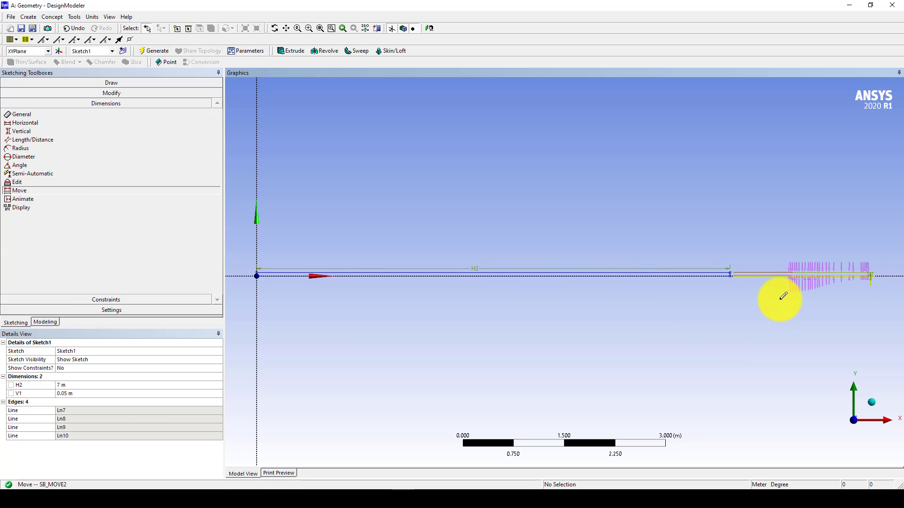
left_click(740, 301)
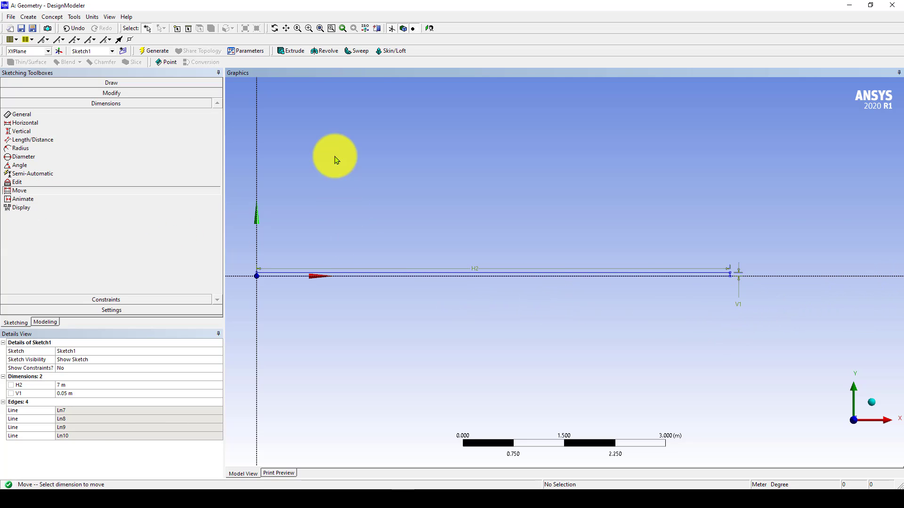
left_click(320, 29)
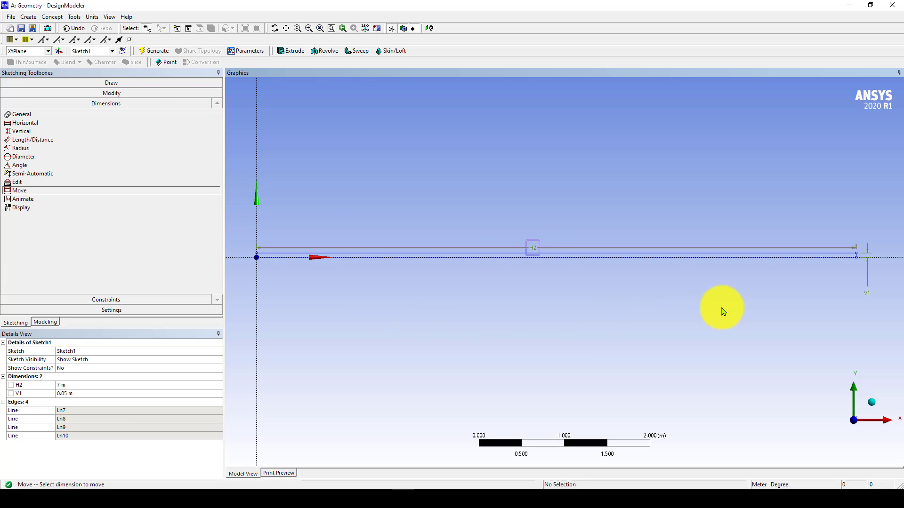
left_click(531, 246)
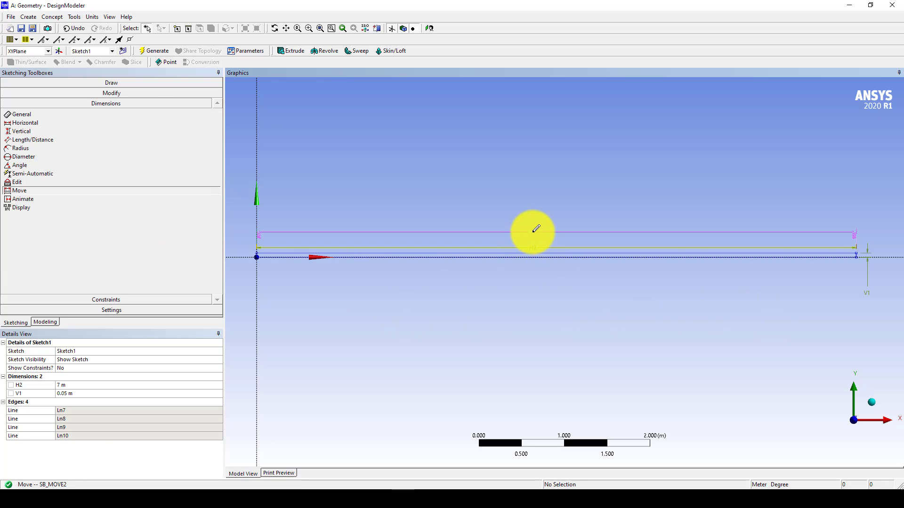
left_click(531, 236)
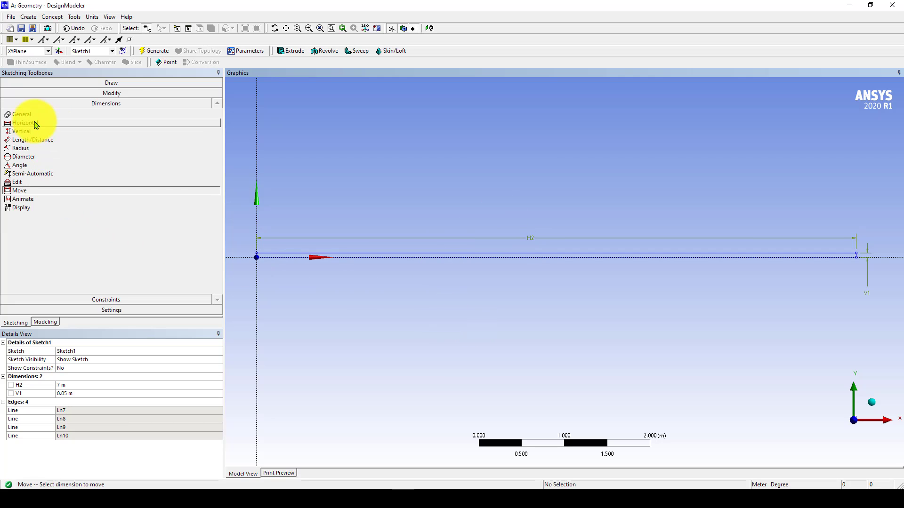
- Generate a surface from Sketch1 using the Add Material operation
left_click(46, 323)
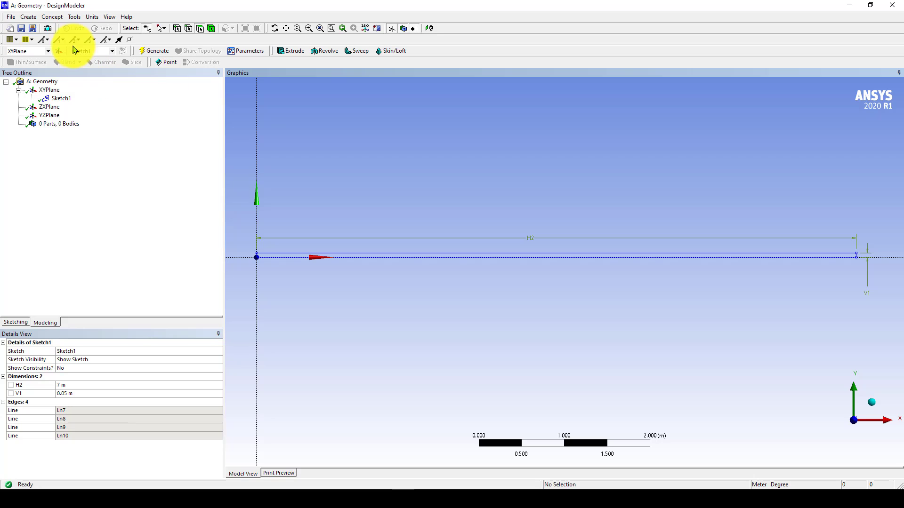
left_click(60, 19)
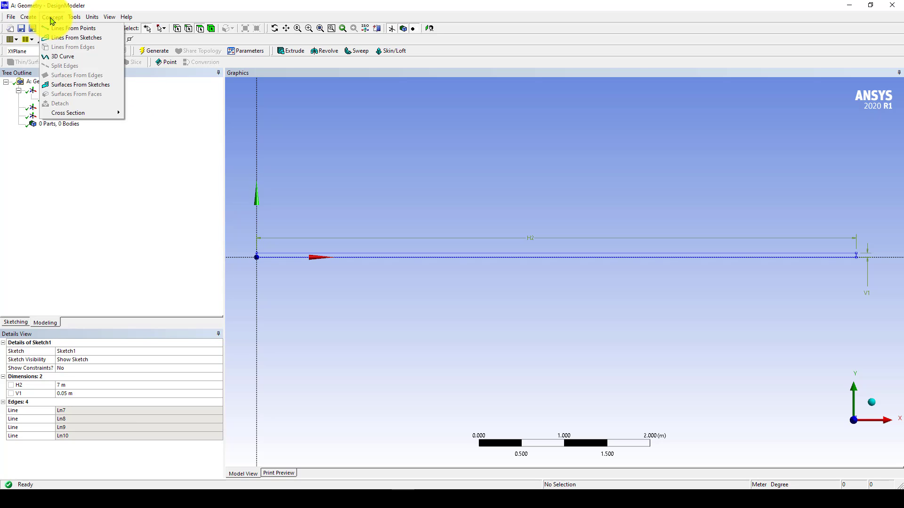
left_click(79, 90)
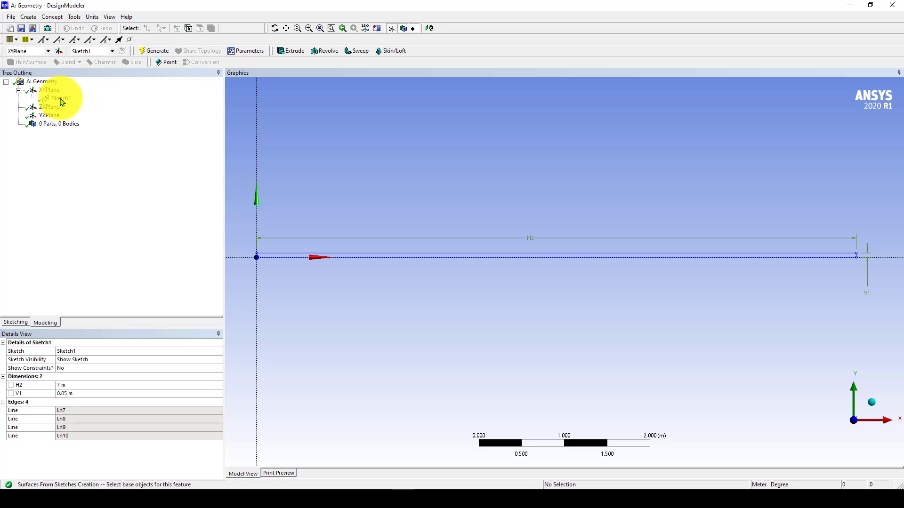
left_click(63, 99)
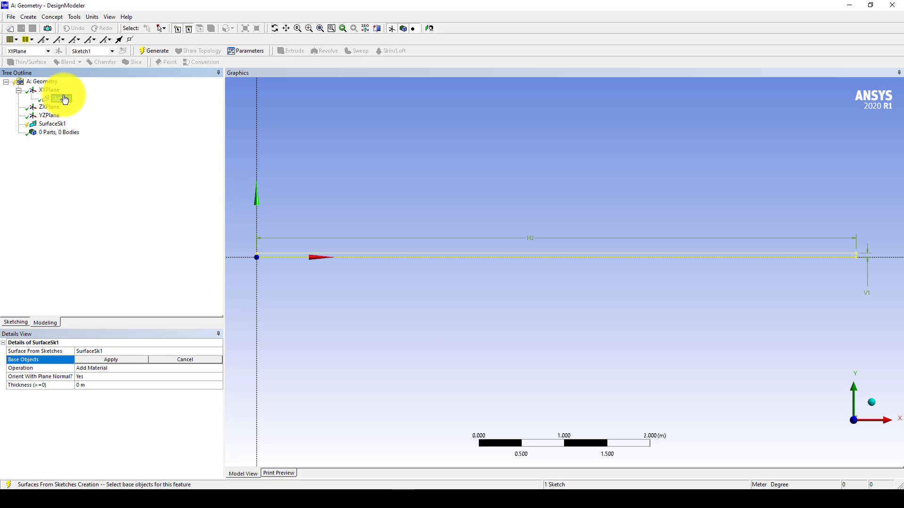
left_click(111, 360)
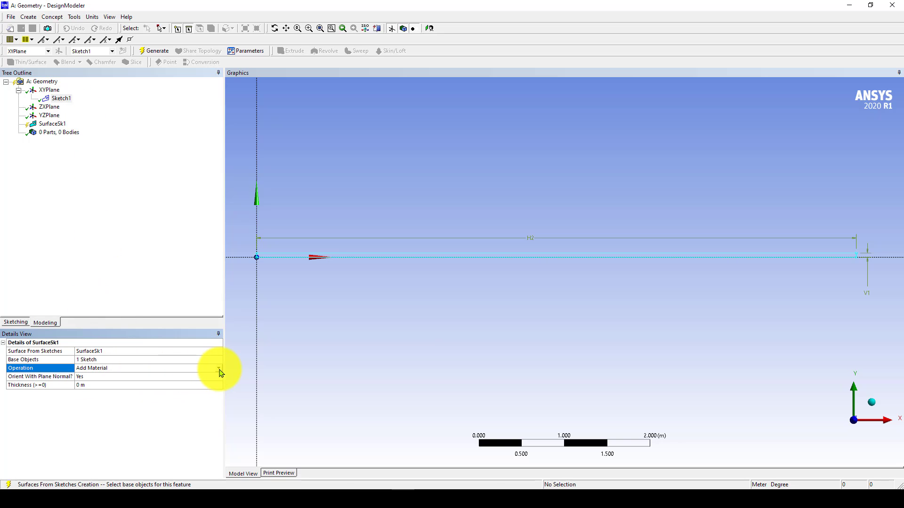
left_click(219, 369)
left_click(110, 382)
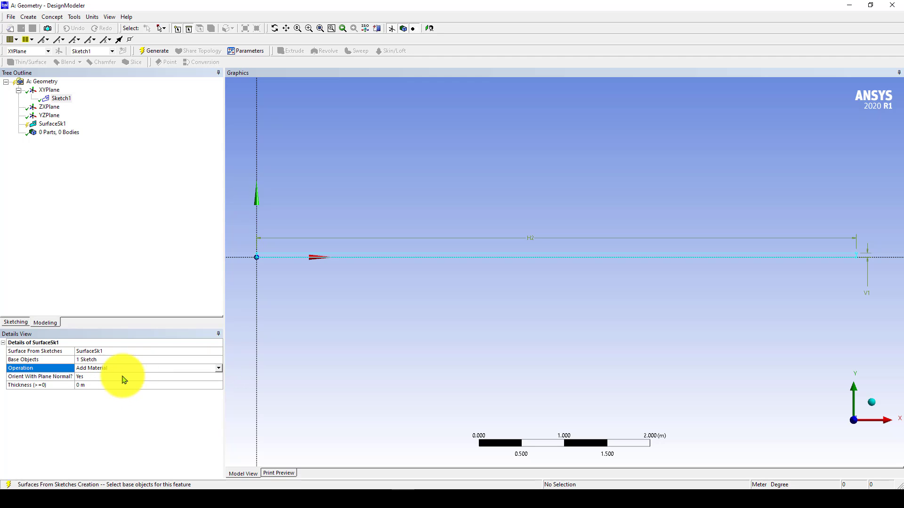
left_click(153, 51)
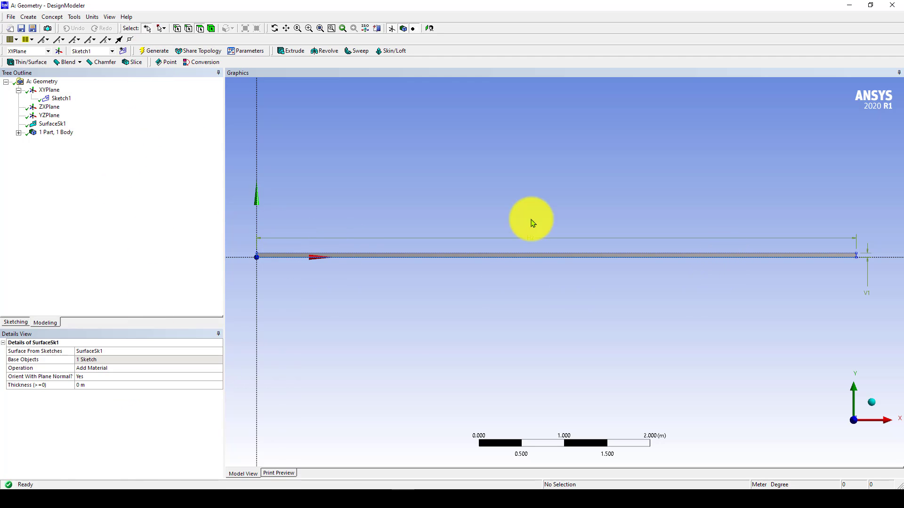
- Set the new surface body's Fluid/Solid property to Fluid
left_click(19, 134)
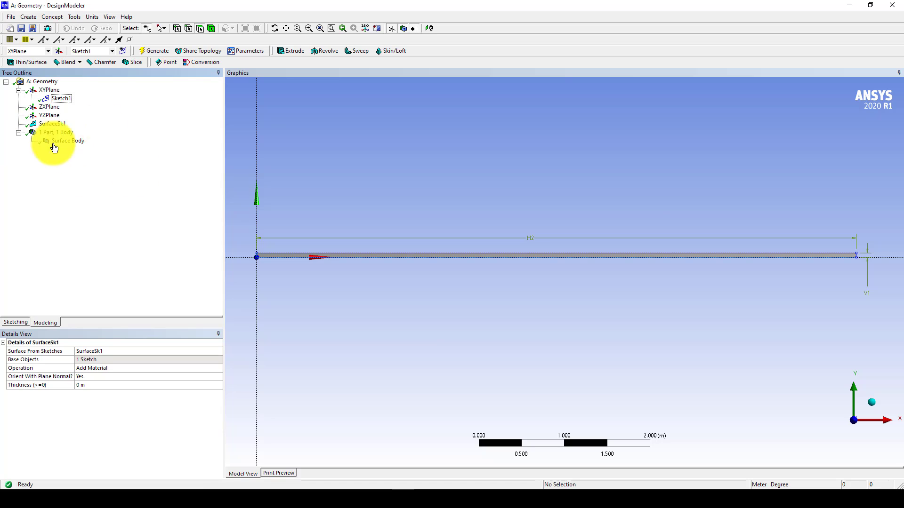
left_click(68, 141)
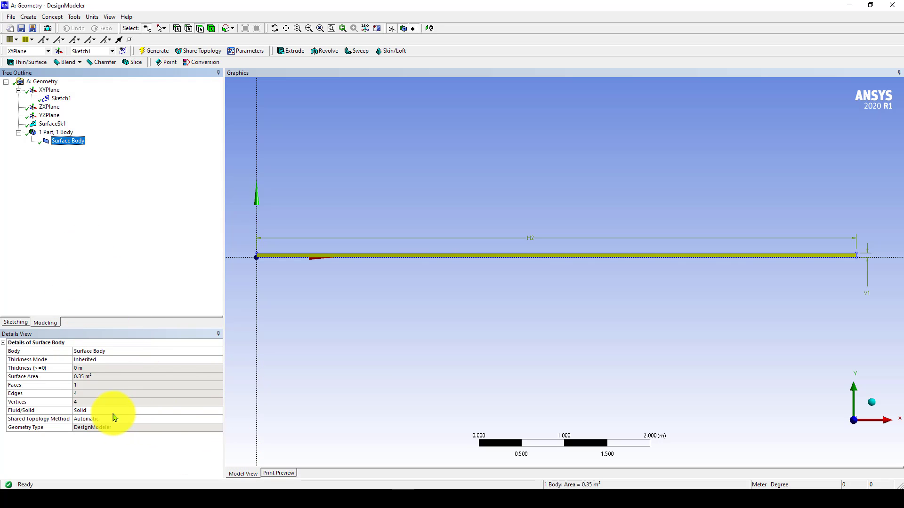
left_click(212, 412)
left_click(219, 412)
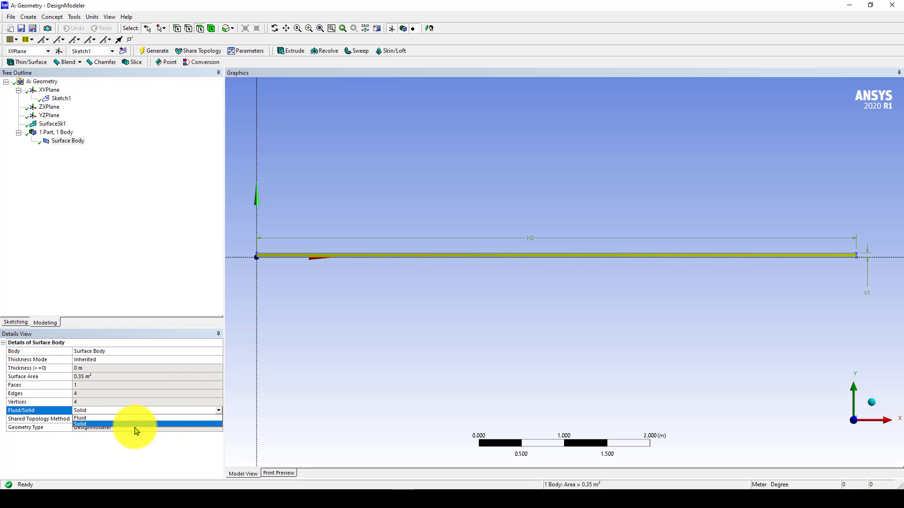
left_click(135, 418)
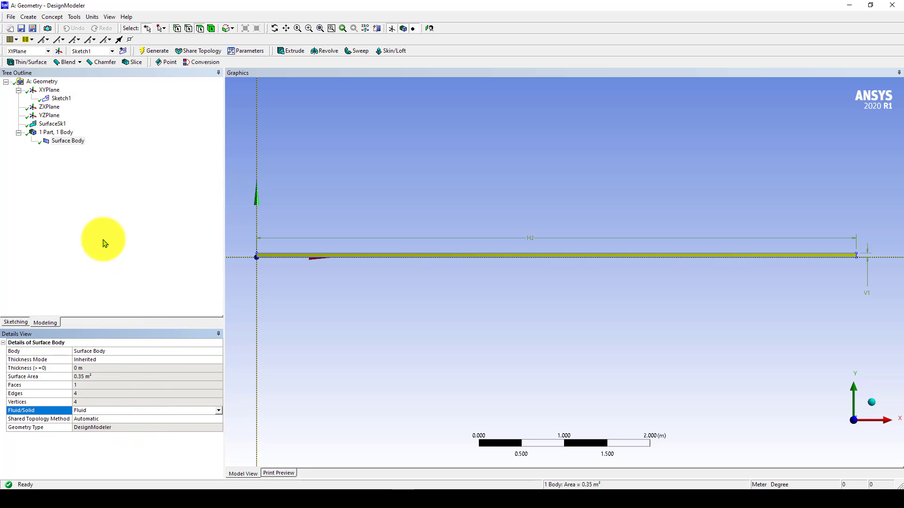
left_click(79, 208)
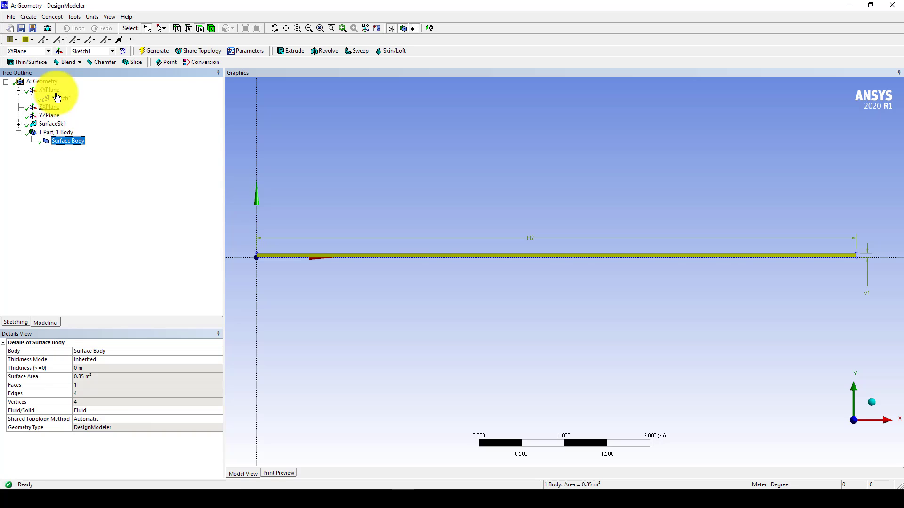
left_click(18, 124)
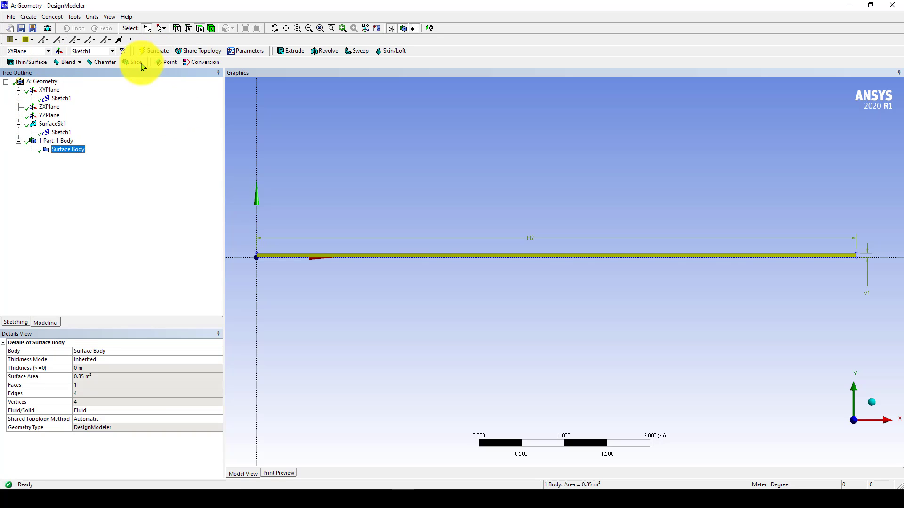
left_click(19, 124)
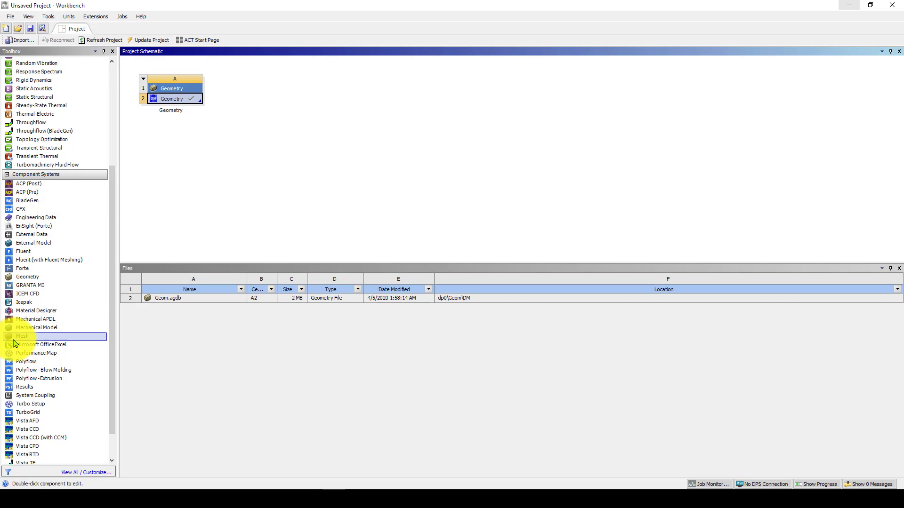
- Switch to Workbench and add a Mesh component system that shares the existing Geometry cell
left_click_drag(14, 340, 188, 103)
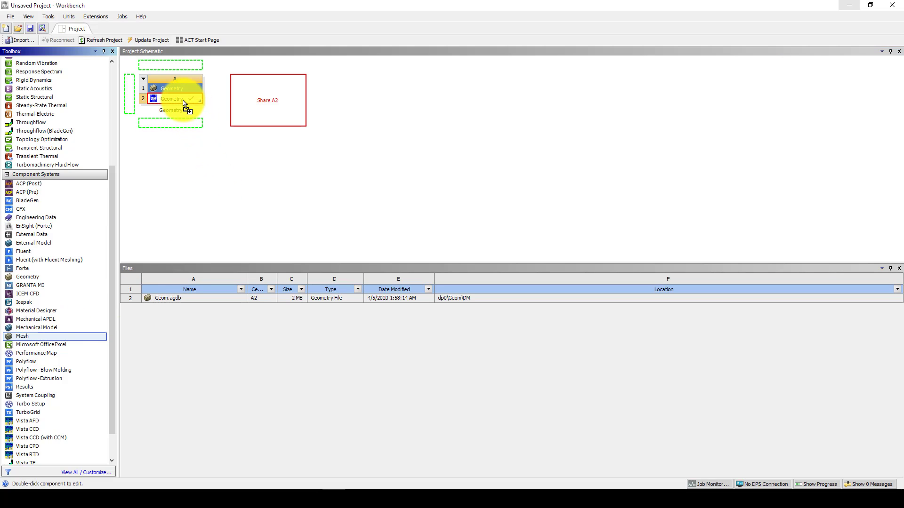
left_click_drag(182, 102, 182, 100)
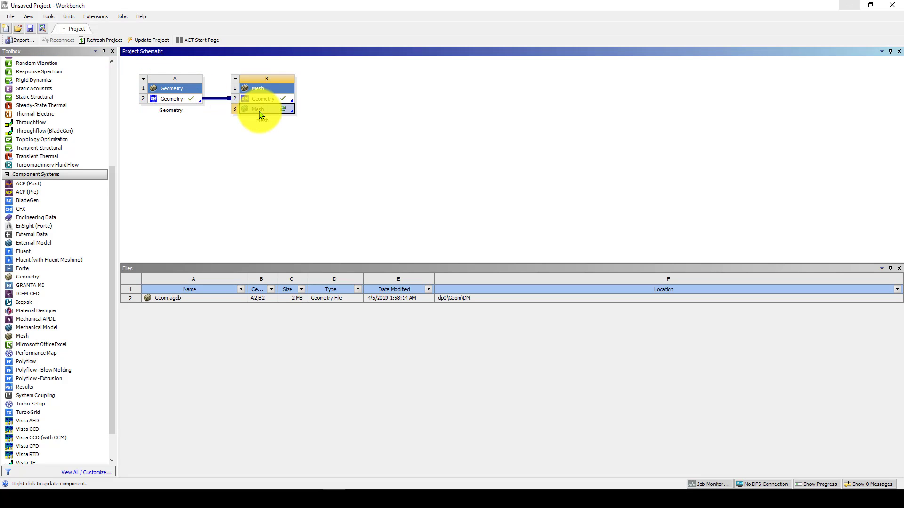
right_click(261, 115)
left_click(202, 155)
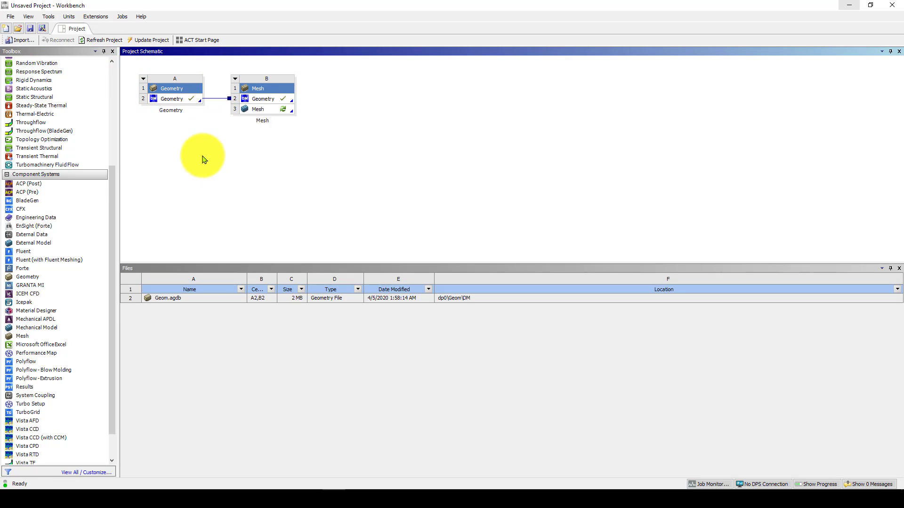
- Update the Mesh cell of the new system, checking its progress while it runs
right_click(279, 115)
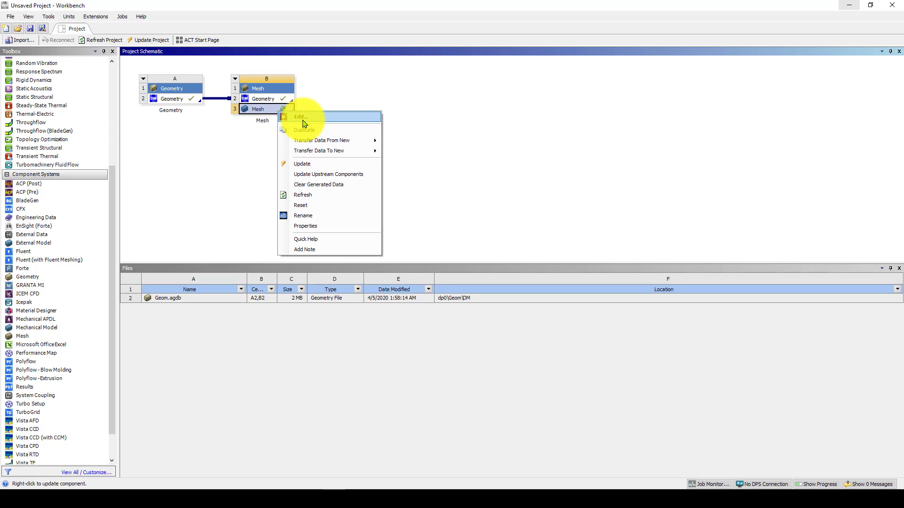
left_click(297, 163)
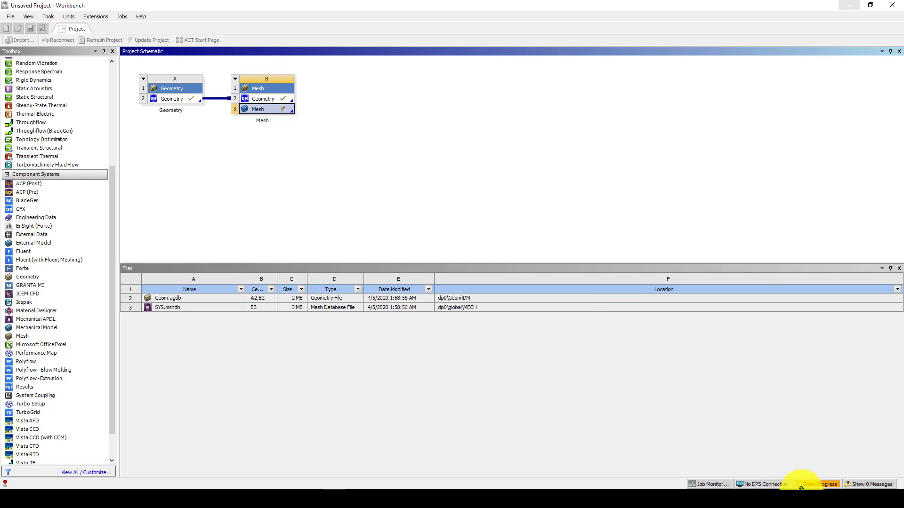
left_click(815, 484)
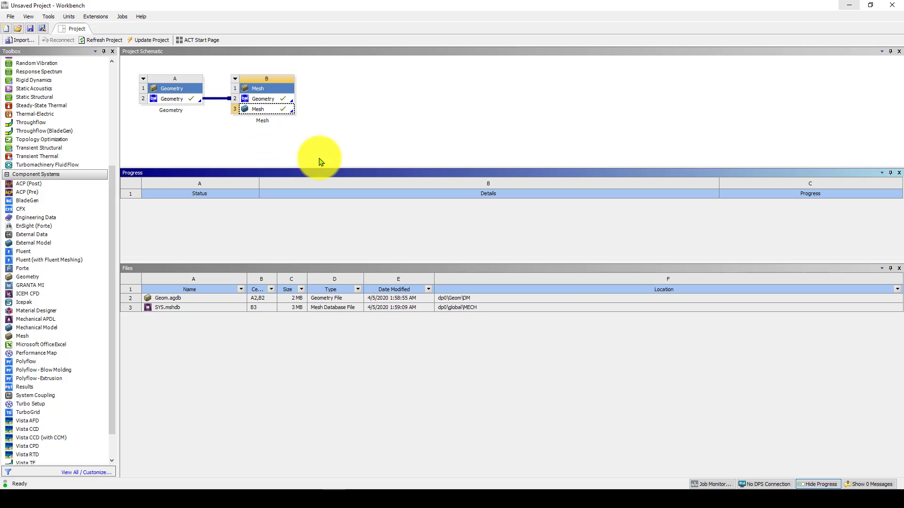
left_click(898, 172)
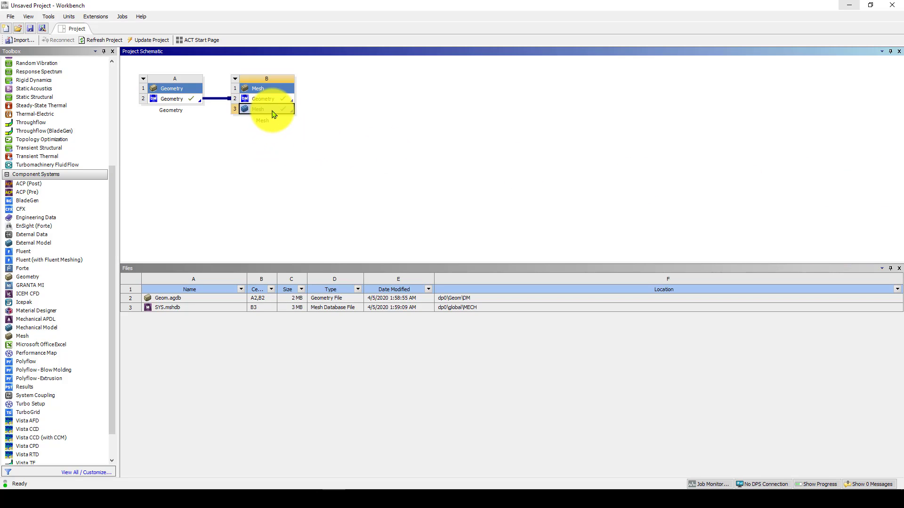
- Open the Mesh cell for editing in ANSYS Meshing and bring the whole pipe surface into view
right_click(273, 114)
left_click(294, 118)
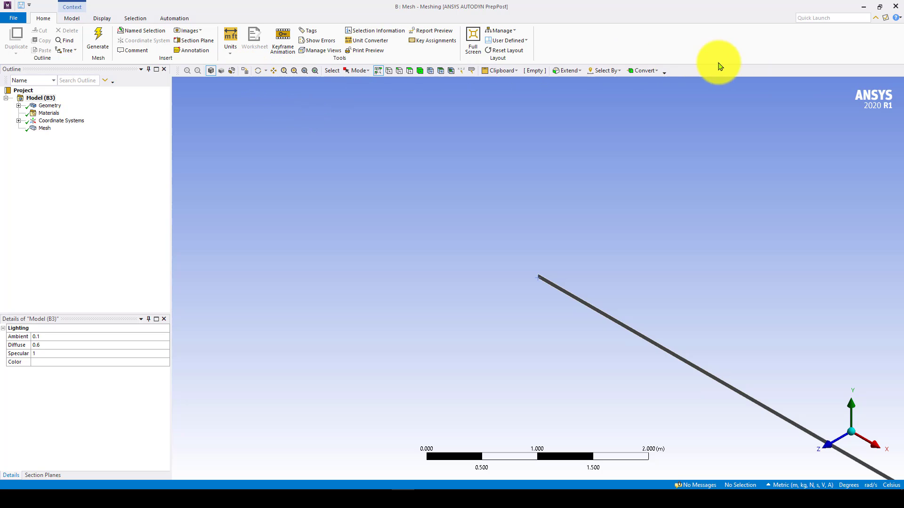
left_click(315, 70)
middle_click_drag(557, 238, 772, 157)
middle_click_drag(417, 252, 529, 284, "shift")
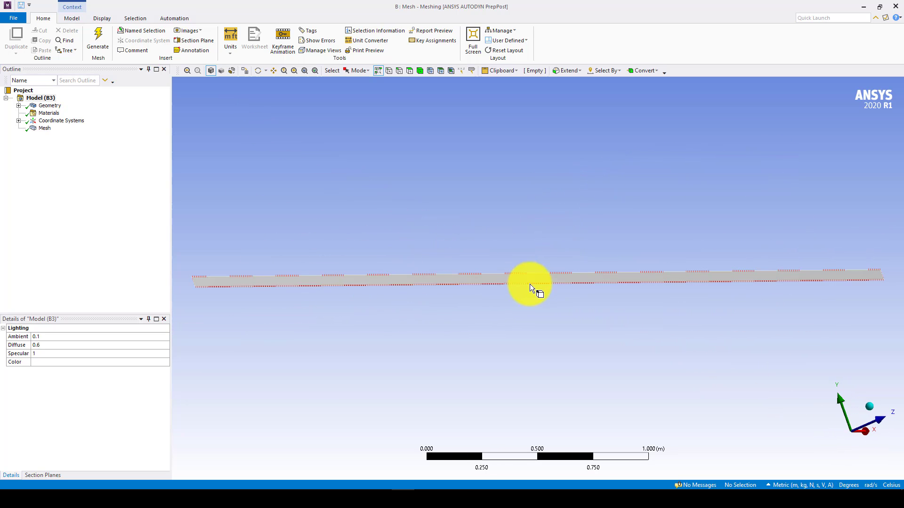
- Set the mesh's physics preference to CFD and regenerate the mesh
right_click(44, 135)
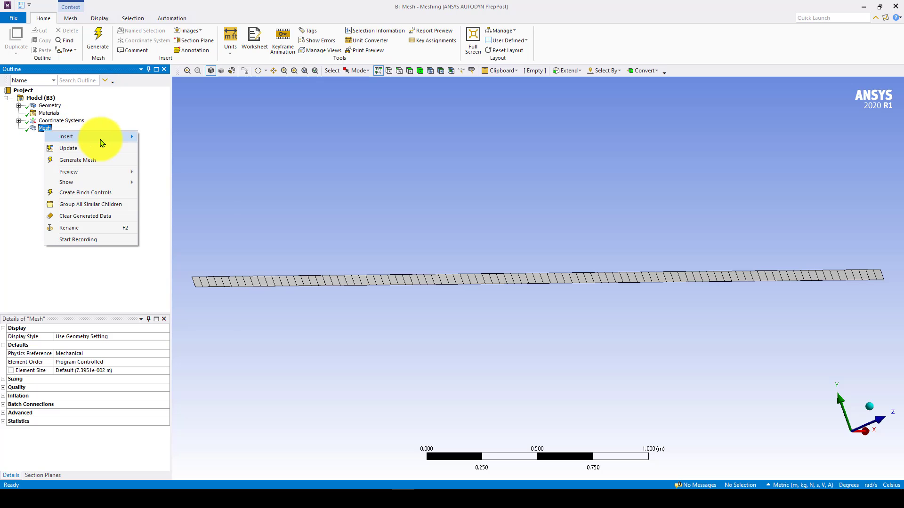
mouse_move(99, 137)
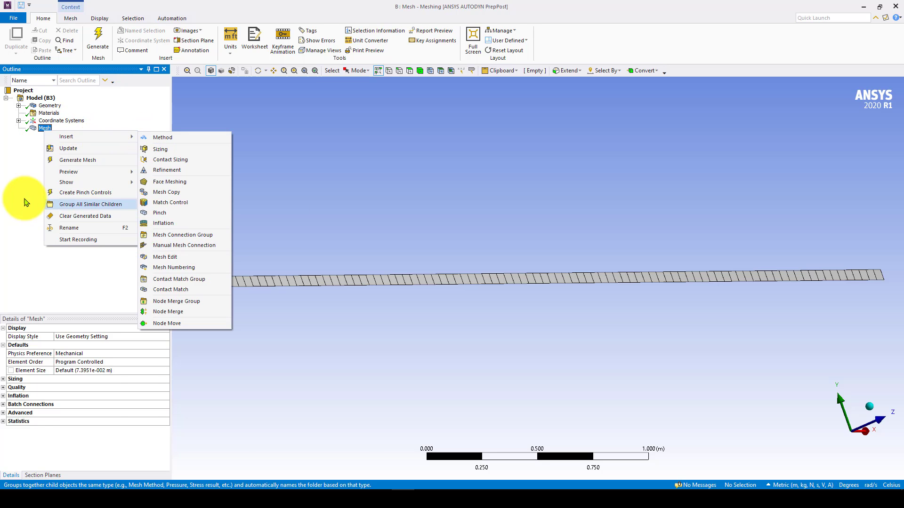
left_click(11, 185)
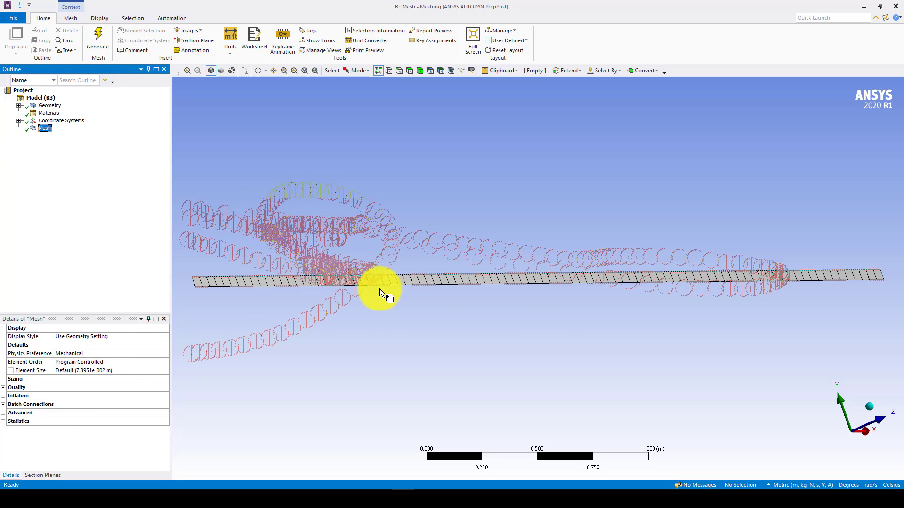
left_click(105, 353)
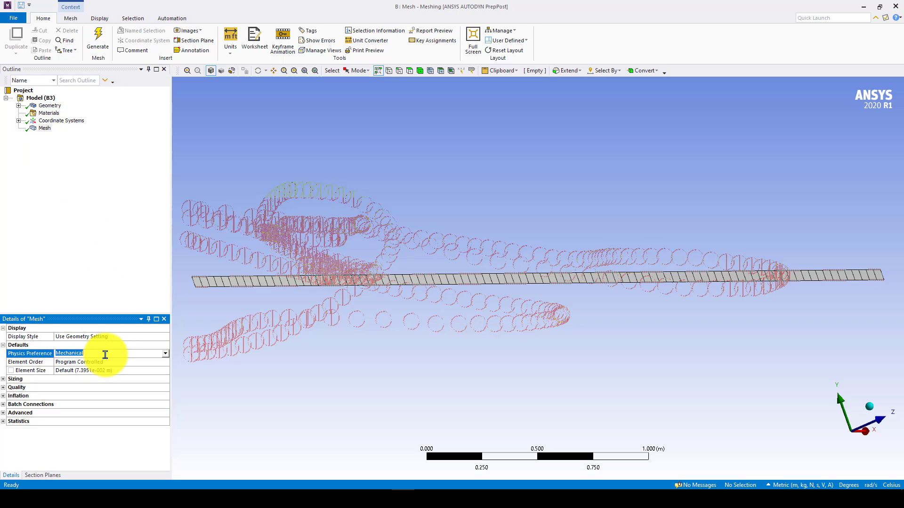
left_click(165, 354)
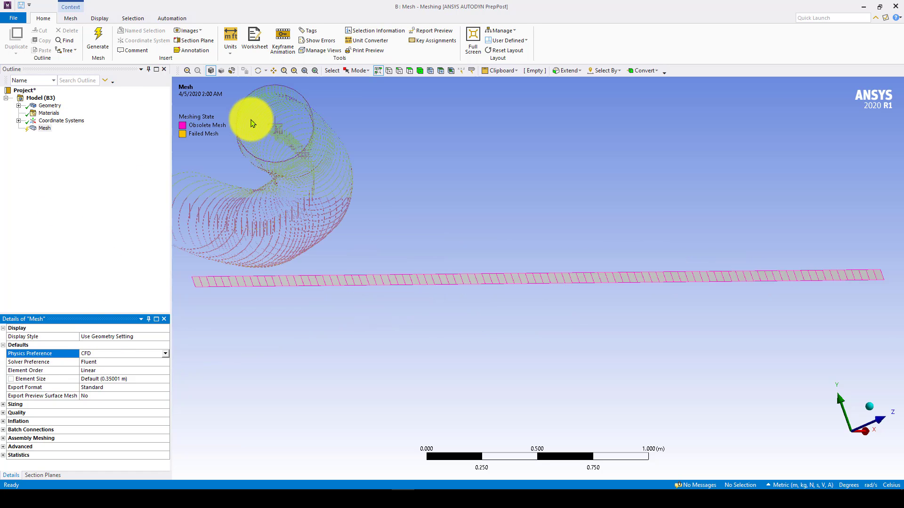
right_click(46, 129)
left_click(75, 156)
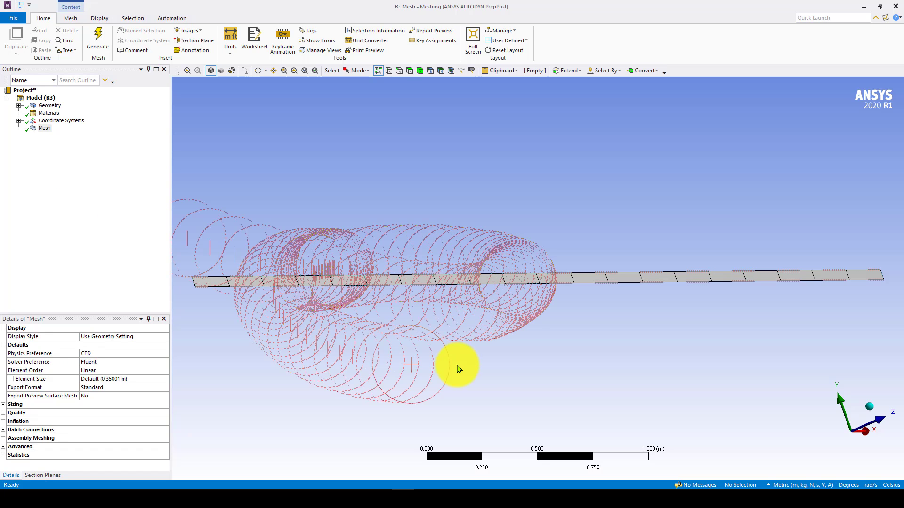
- Insert a mesh sizing control and scope it to the short edge at one end of the pipe surface
right_click(43, 130)
mouse_move(59, 140)
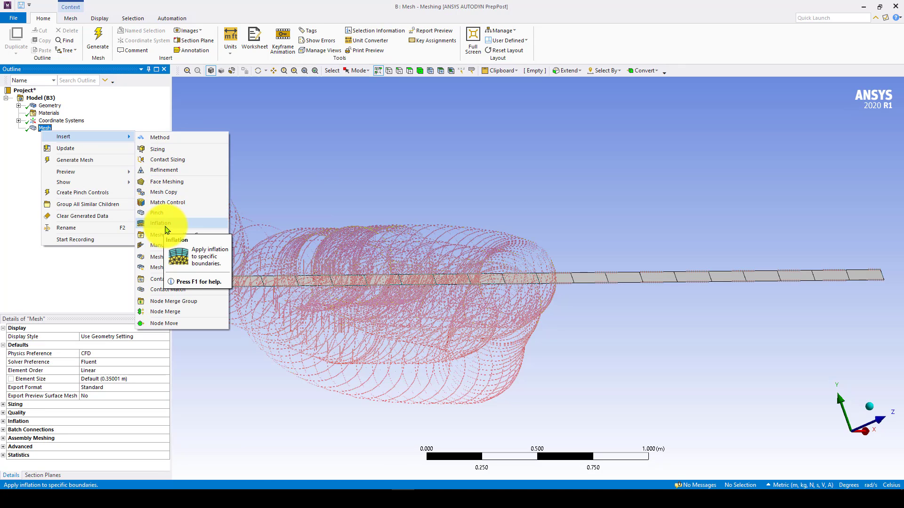
left_click(185, 150)
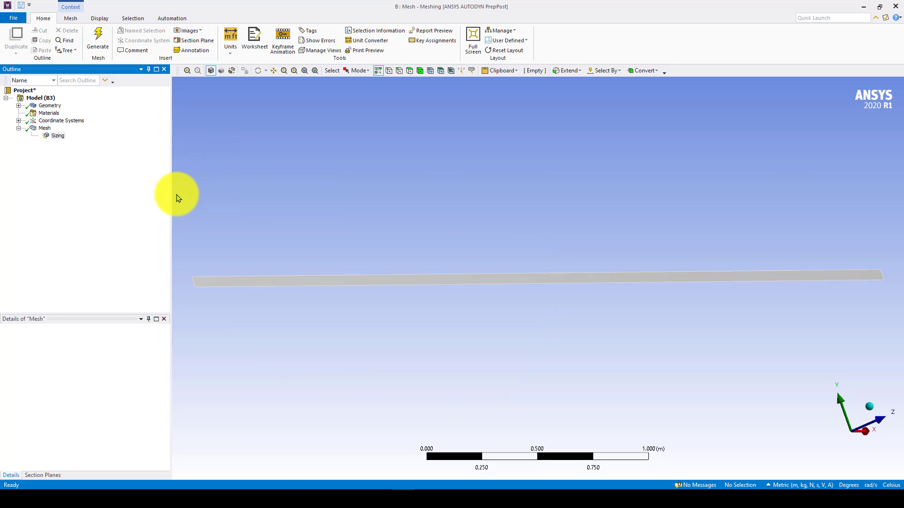
middle_click_drag(259, 248, 368, 208, "ctrl")
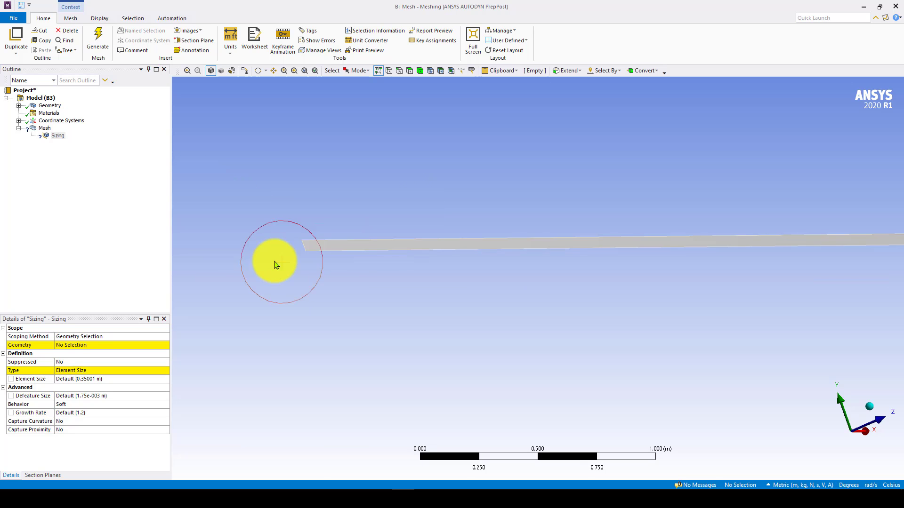
middle_click_drag(275, 264, 258, 232, "shift")
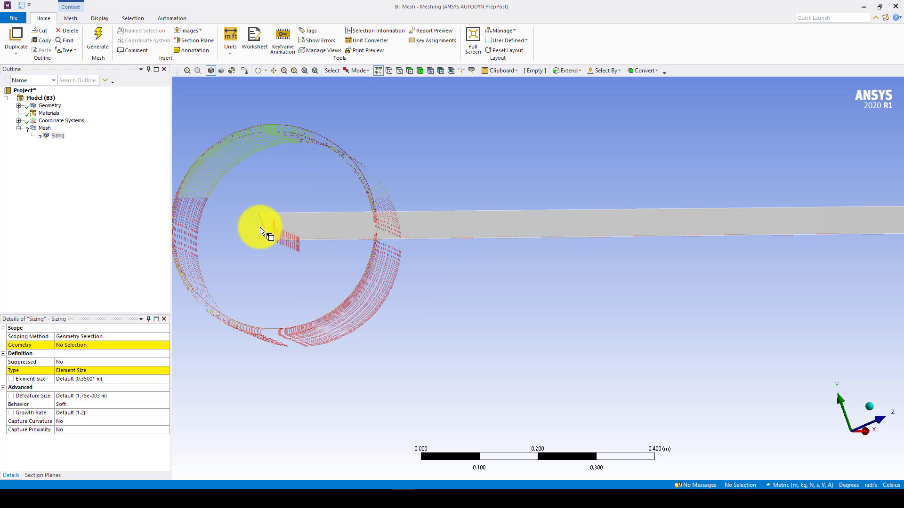
left_click(260, 227)
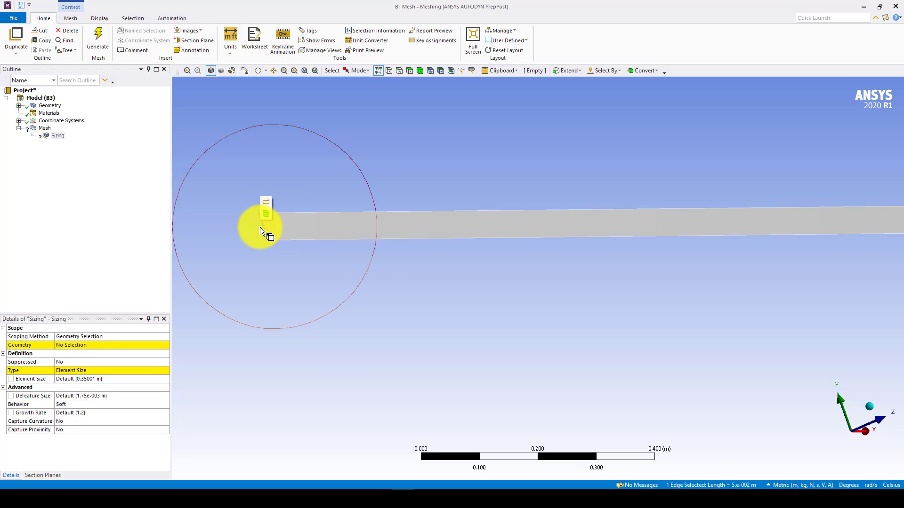
left_click(74, 347)
left_click(78, 346)
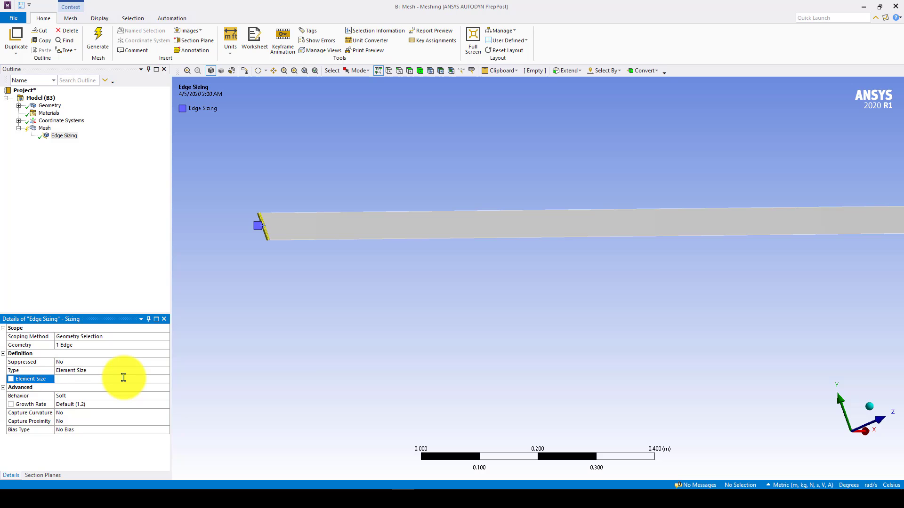
- Set the element size of the edge sizing to 0.001 m and regenerate the mesh
scroll(376, 294, "up", 3)
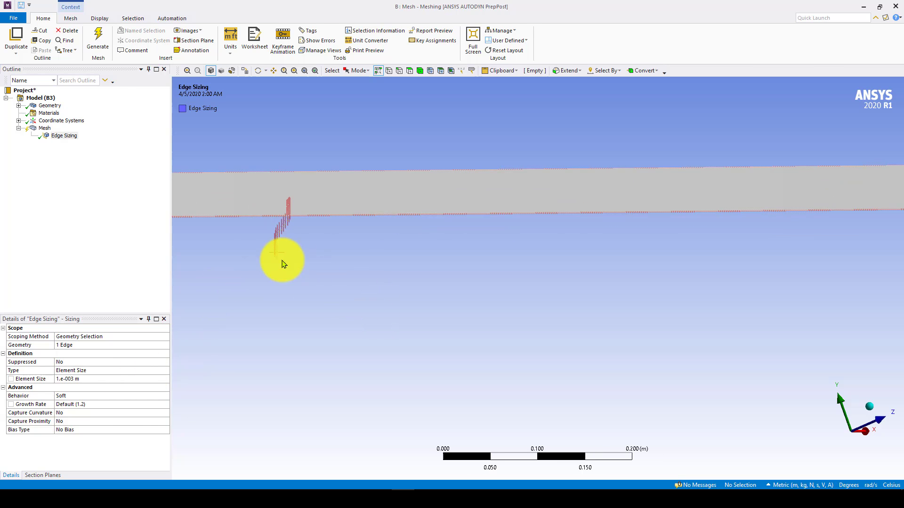
middle_click_drag(284, 264, 664, 335, "ctrl")
scroll(529, 275, "up", 3)
scroll(506, 254, "up", 3)
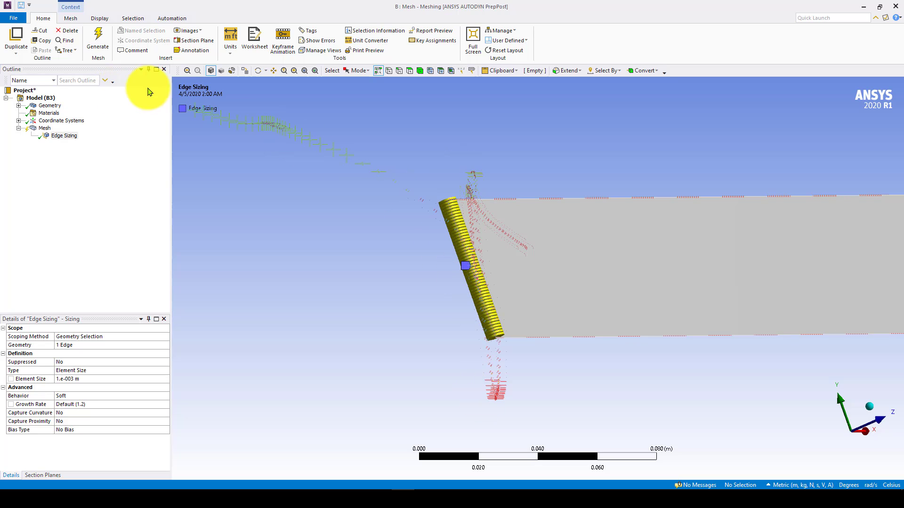
left_click(98, 37)
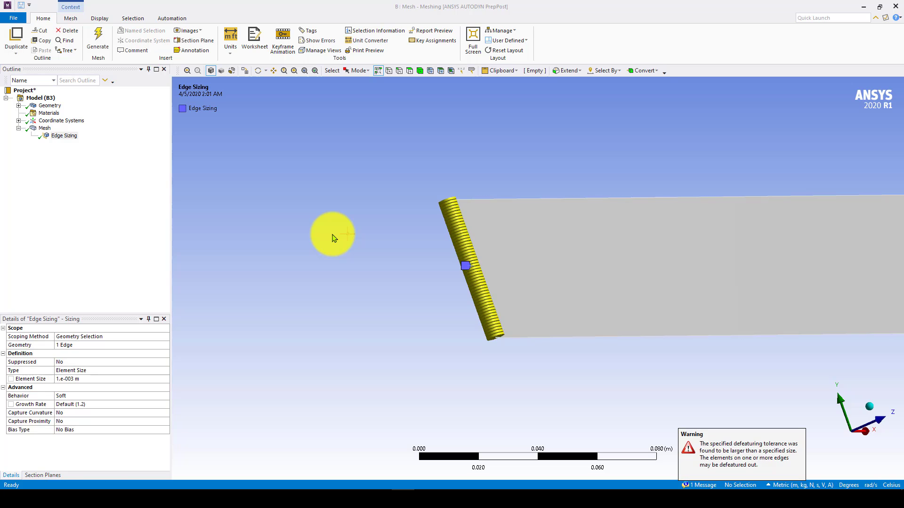
- Change the behavior of the first edge sizing to Hard and regenerate the mesh
scroll(365, 278, "down", 5)
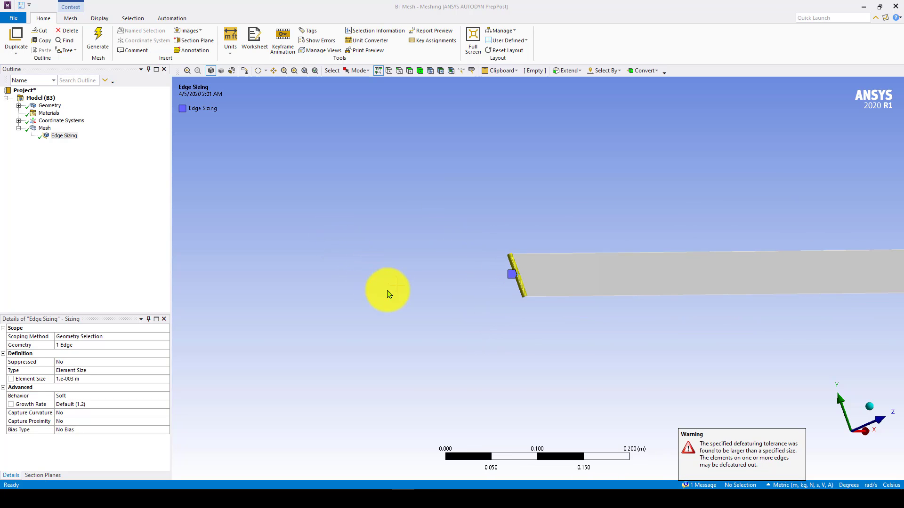
middle_click_drag(390, 346, 273, 323, "ctrl")
scroll(412, 321, "up", 1)
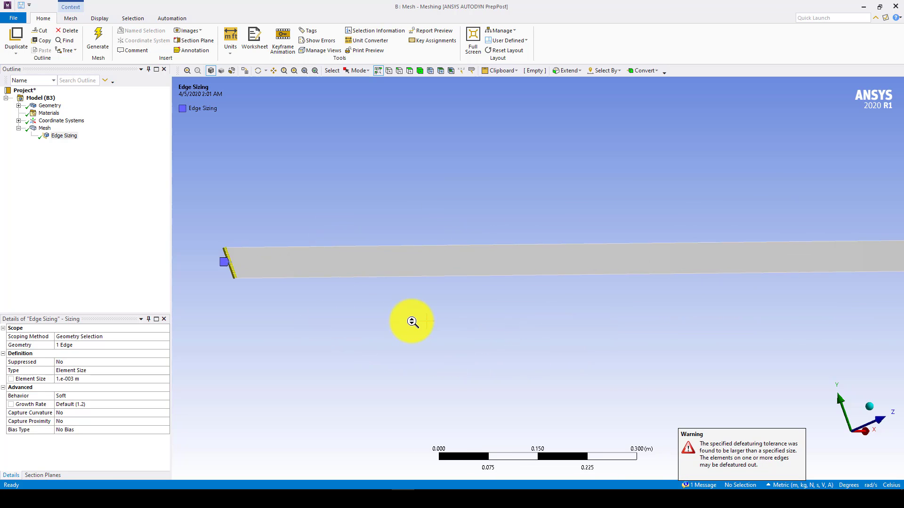
scroll(420, 323, "down", 4)
middle_click_drag(420, 323, 472, 250)
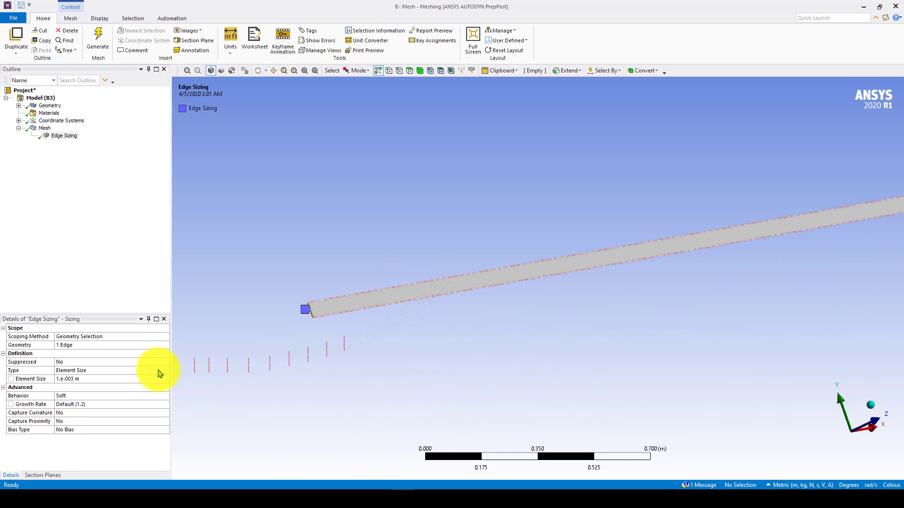
left_click(164, 397)
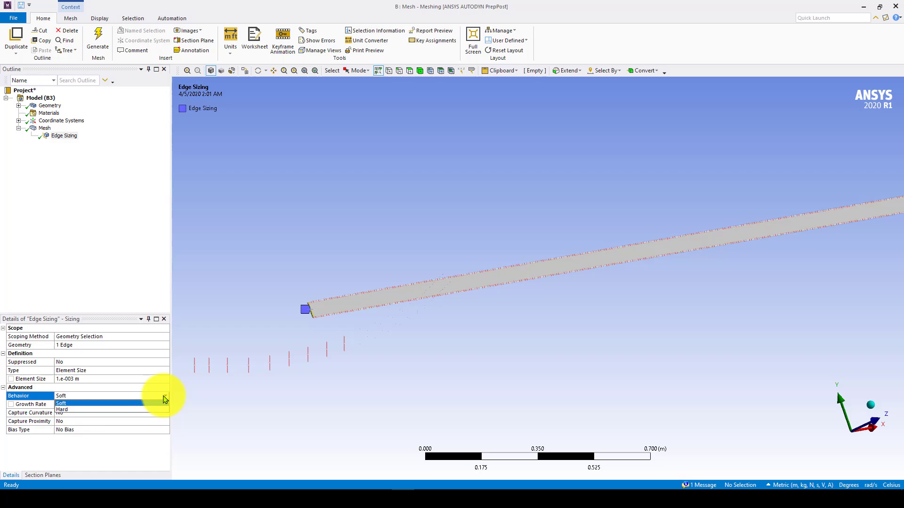
left_click(72, 410)
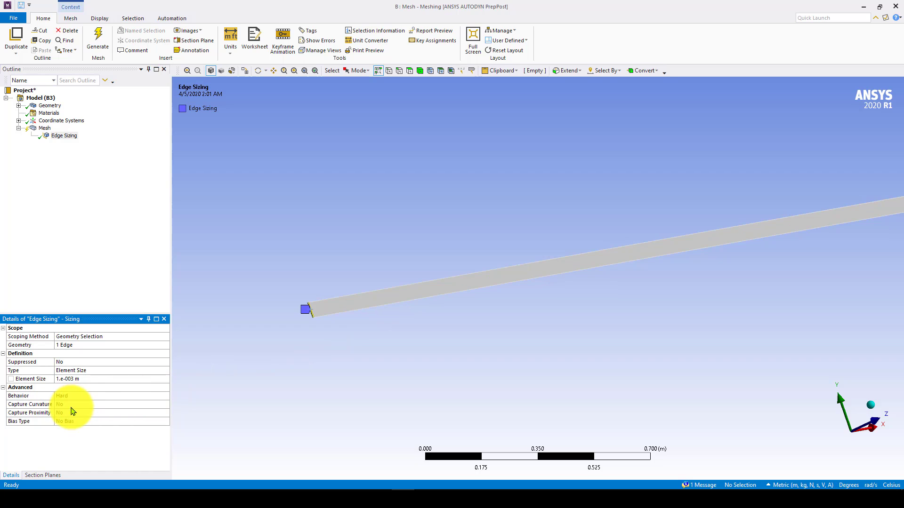
left_click(105, 41)
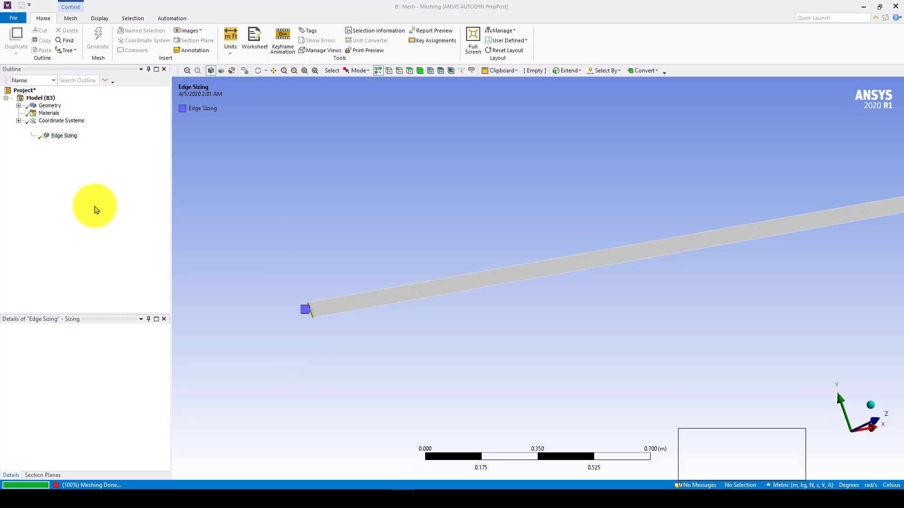
- Display the generated mesh and examine the elements near the sized short edge
middle_click_drag(262, 264, 236, 193, "ctrl")
left_click(56, 131)
middle_click_drag(494, 198, 416, 356)
scroll(415, 353, "up", 2)
middle_click_drag(363, 346, 622, 270, "ctrl")
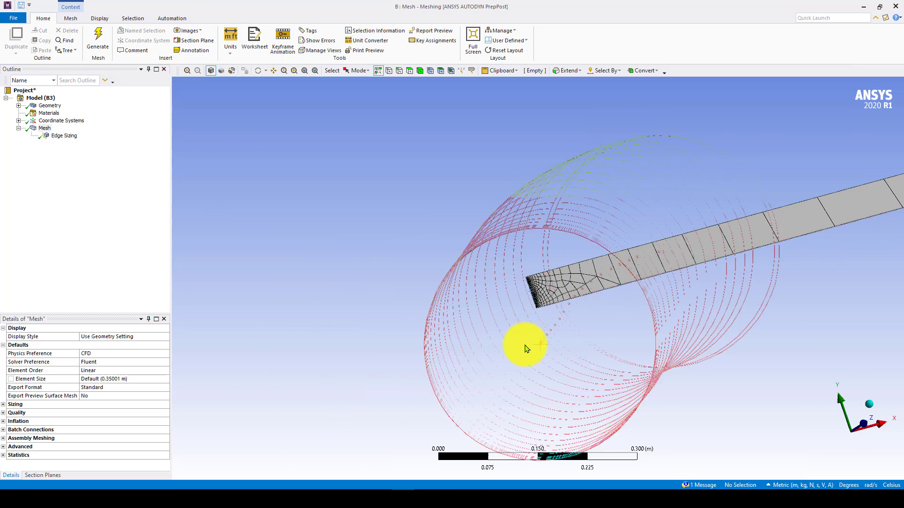
scroll(582, 355, "up", 6)
scroll(479, 272, "up", 2)
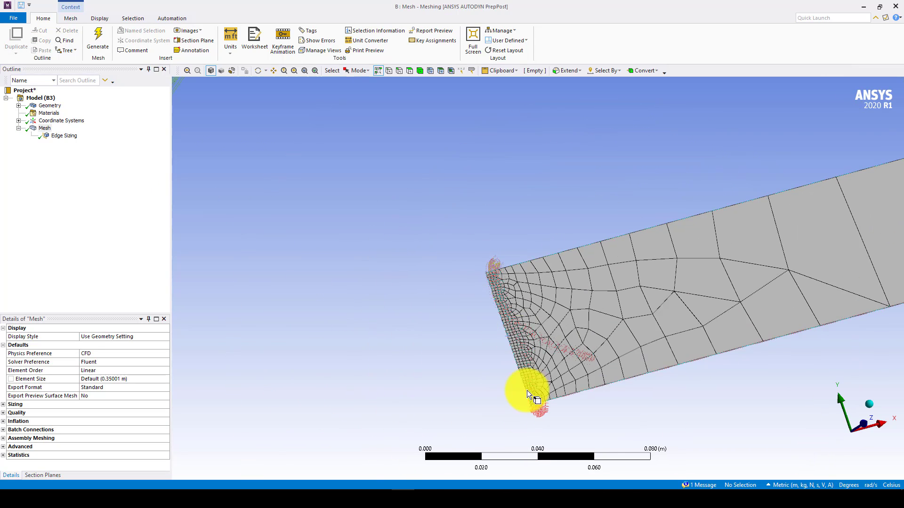
- Insert a second mesh sizing on the short edge at the opposite end of the pipe, with an element size of 0.001 m
middle_click_drag(572, 352, 491, 378, "shift")
scroll(637, 324, "up", 8)
middle_click_drag(665, 394, 666, 261, "ctrl")
scroll(518, 319, "up", 10)
right_click(45, 129)
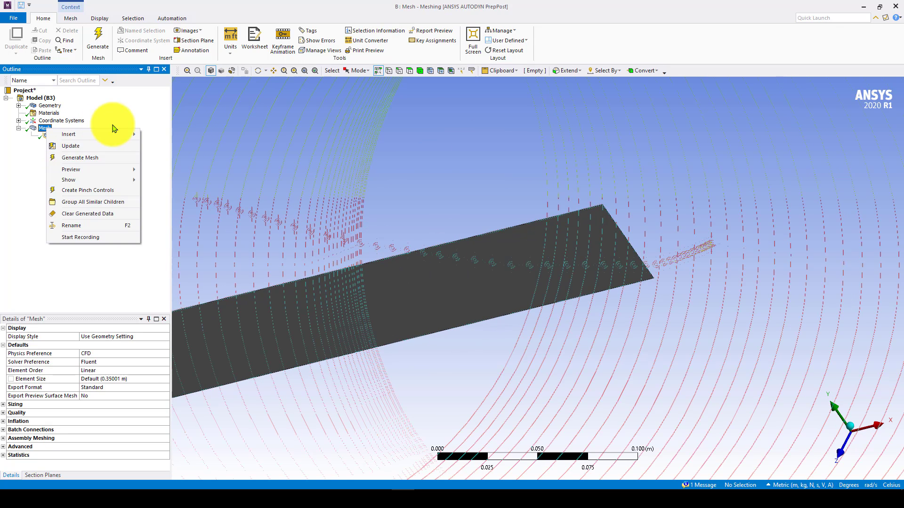
mouse_move(96, 134)
left_click(169, 145)
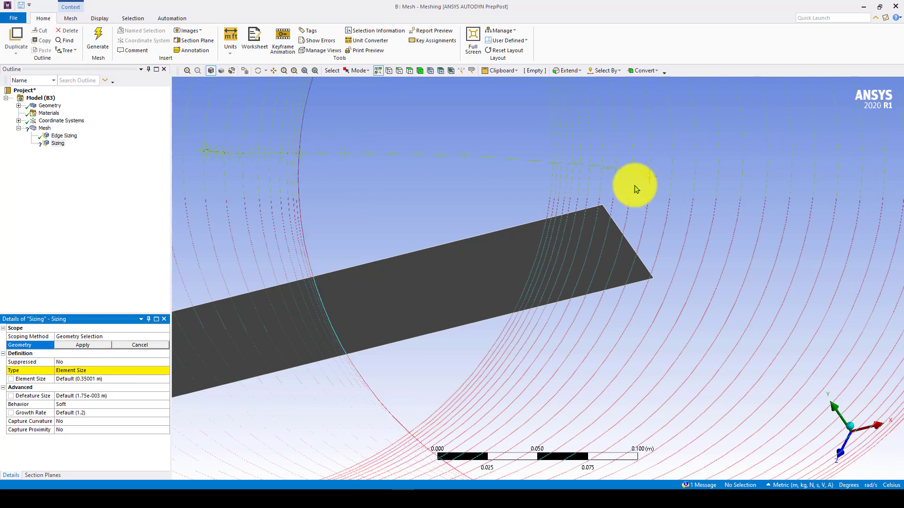
left_click(622, 233)
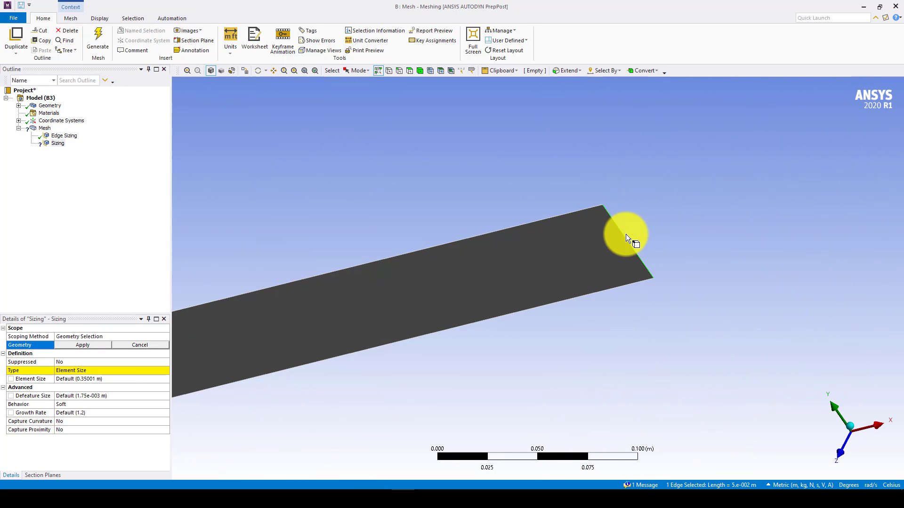
left_click(83, 346)
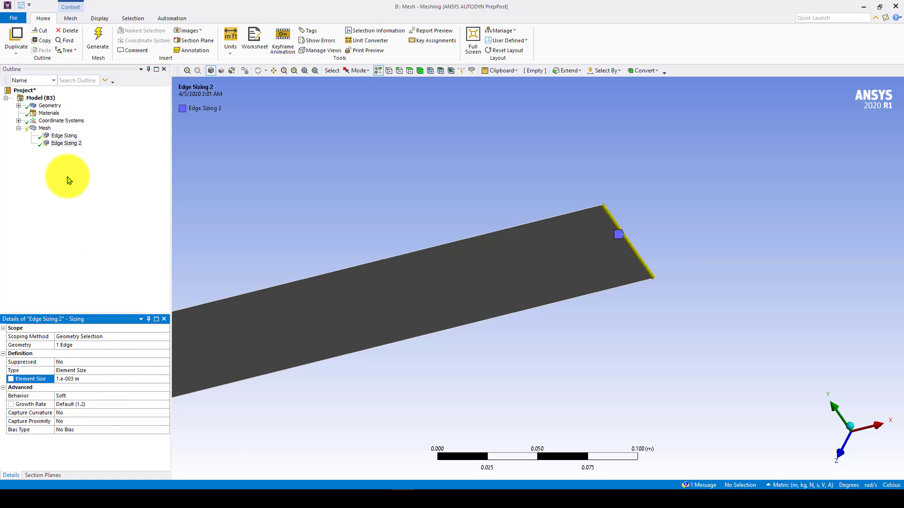
- Regenerate the mesh with both edge sizings and display it at the second sized end
right_click(44, 129)
left_click(78, 160)
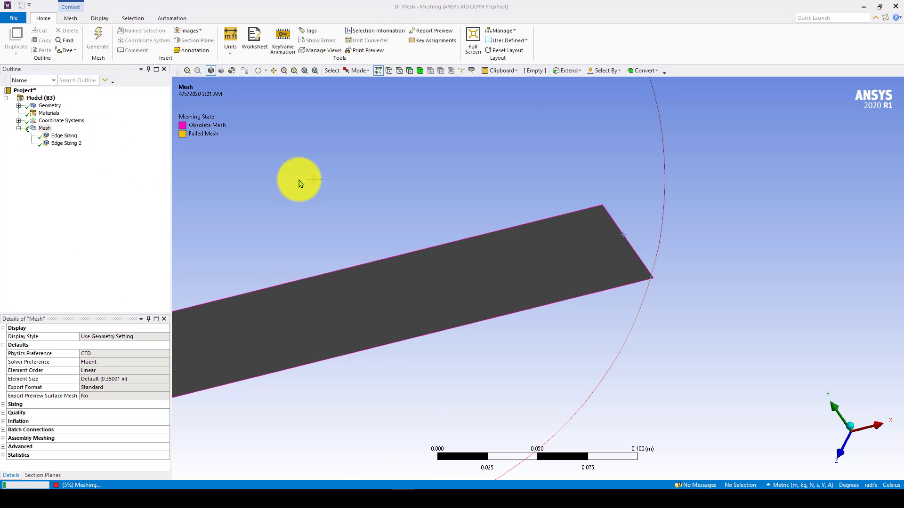
left_click(66, 143)
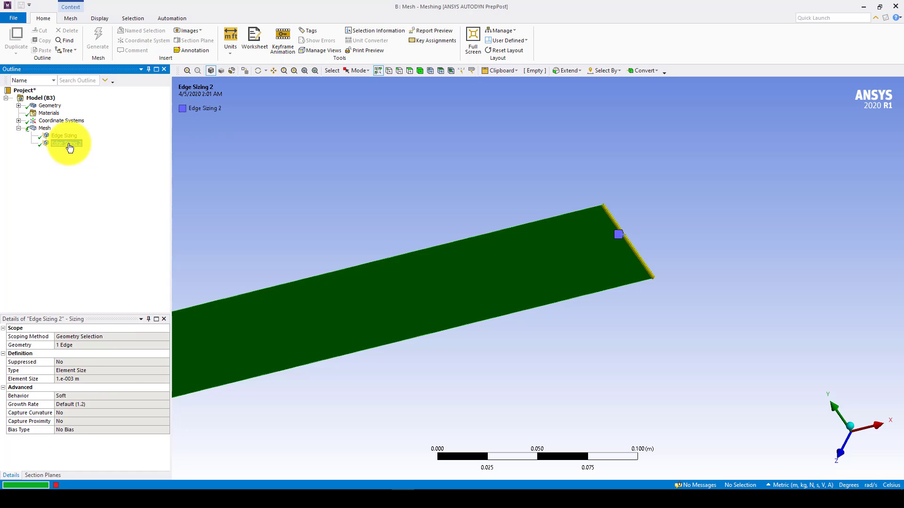
left_click(45, 129)
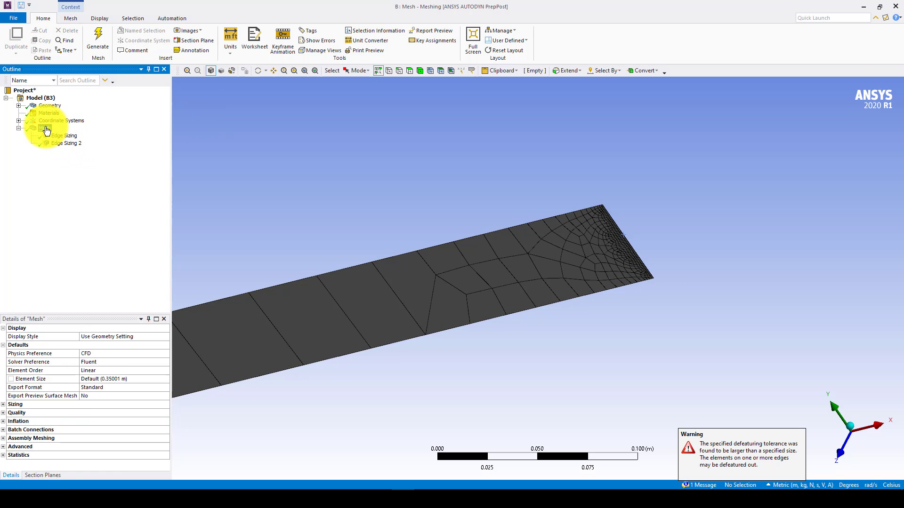
- Change the behavior of Edge Sizing 2 to Hard and regenerate the mesh
left_click(67, 143)
left_click(167, 396)
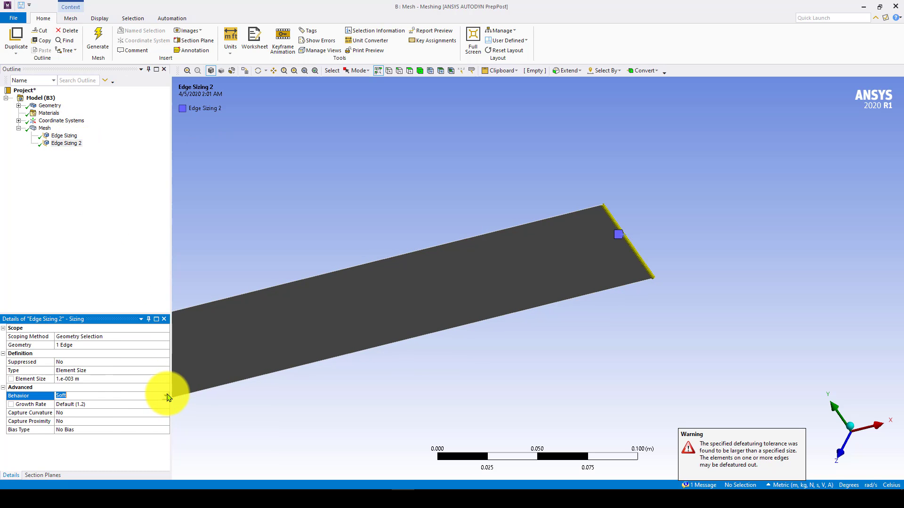
left_click(167, 397)
left_click(133, 411)
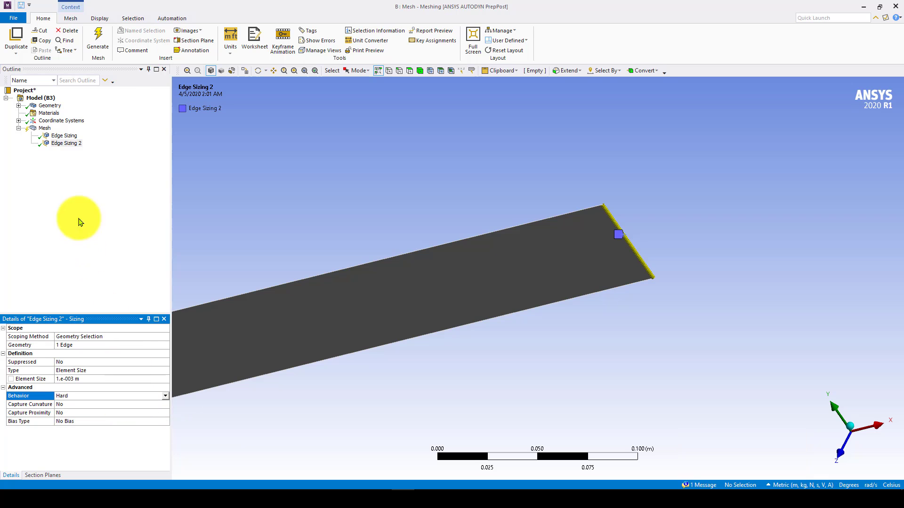
left_click(45, 128)
right_click(46, 129)
left_click(76, 159)
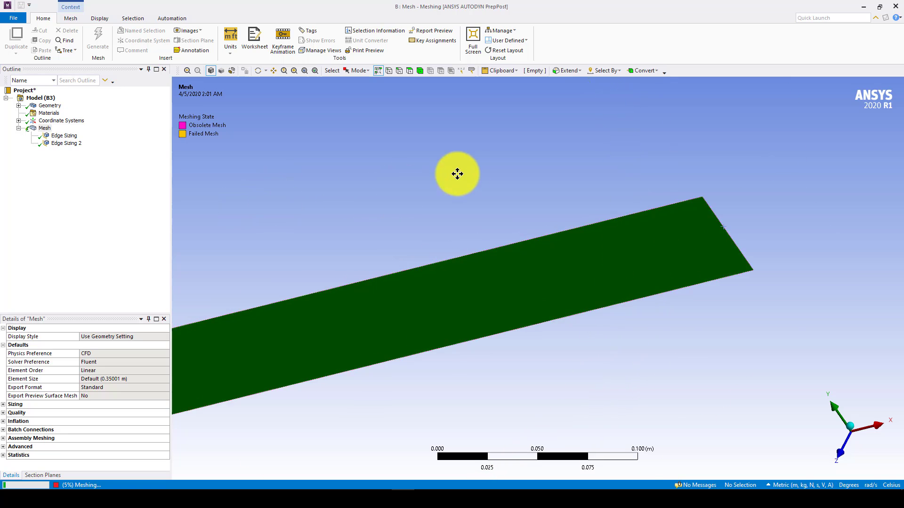
- Examine the regenerated mesh along the pipe from one short edge to the other
scroll(363, 215, "down", 10)
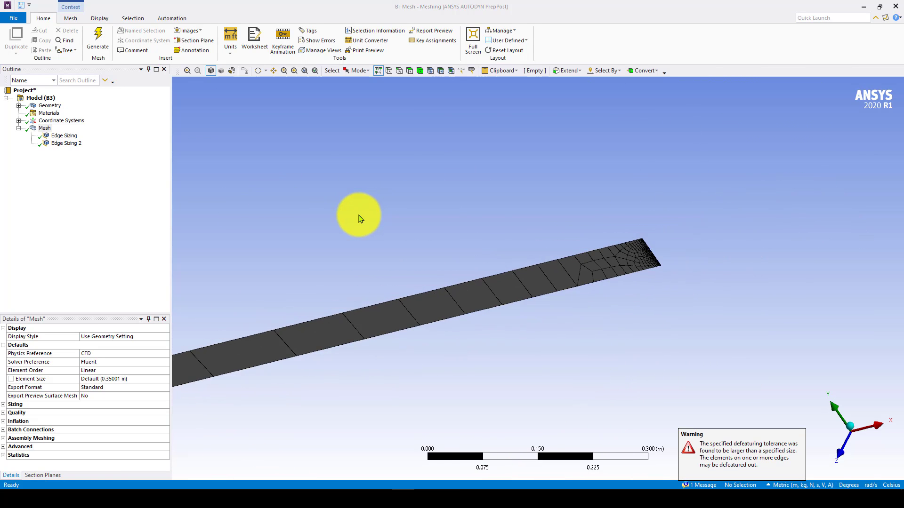
middle_click_drag(359, 220, 724, 155)
scroll(426, 282, "down", 3)
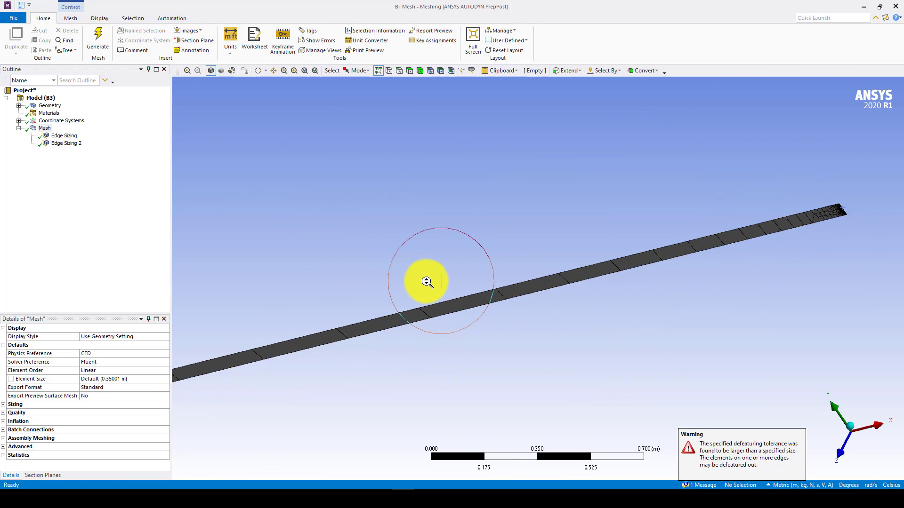
middle_click_drag(342, 311, 680, 187, "ctrl")
middle_click_drag(310, 278, 678, 186, "ctrl")
scroll(395, 280, "down", 2)
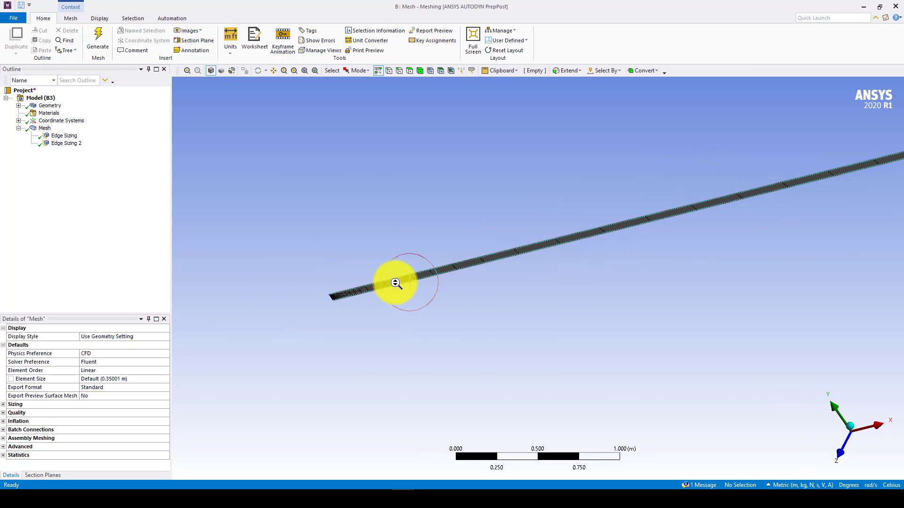
scroll(395, 281, "up", 6)
middle_click_drag(363, 293, 755, 248, "ctrl")
scroll(535, 278, "up", 4)
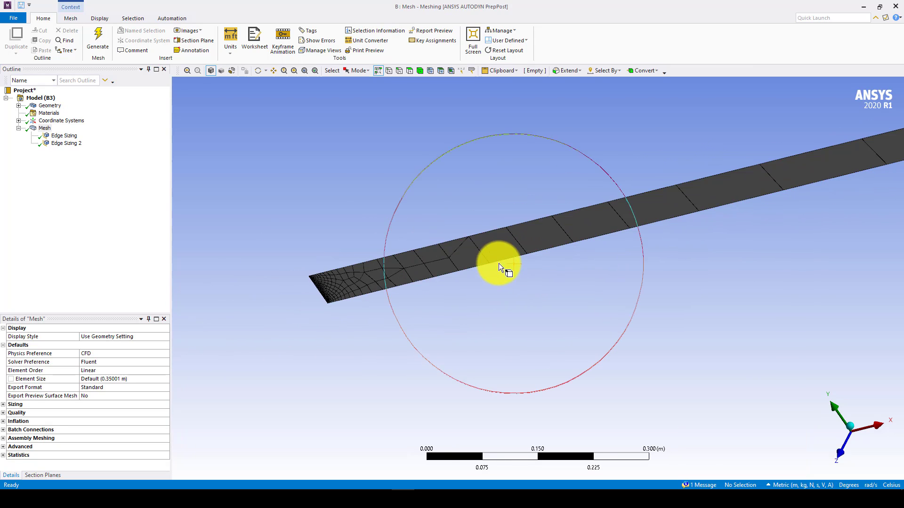
- Insert a Face Meshing control and scope it to the pipe surface
right_click(51, 131)
mouse_move(75, 134)
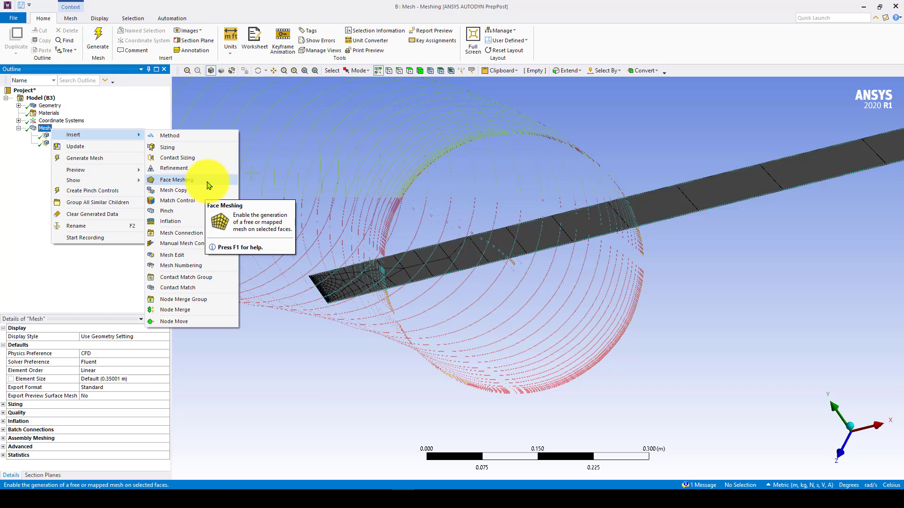
left_click(208, 185)
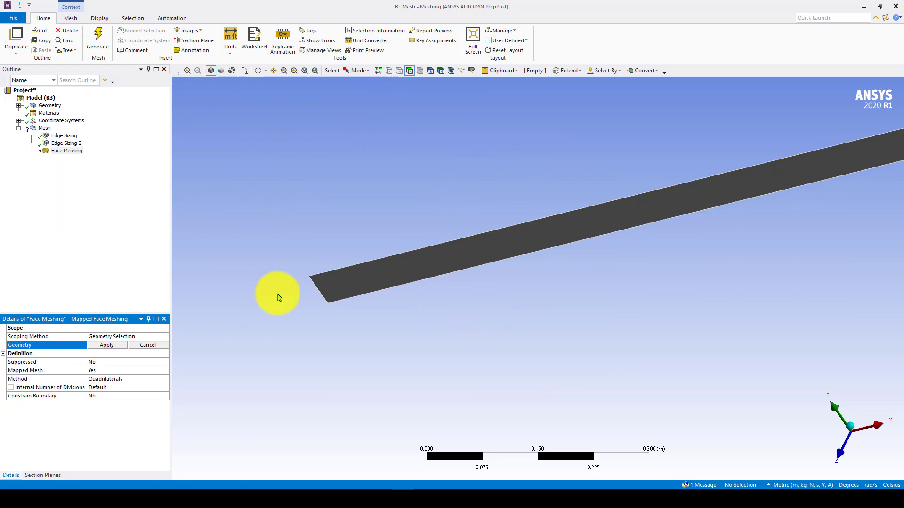
left_click(426, 265)
left_click(108, 346)
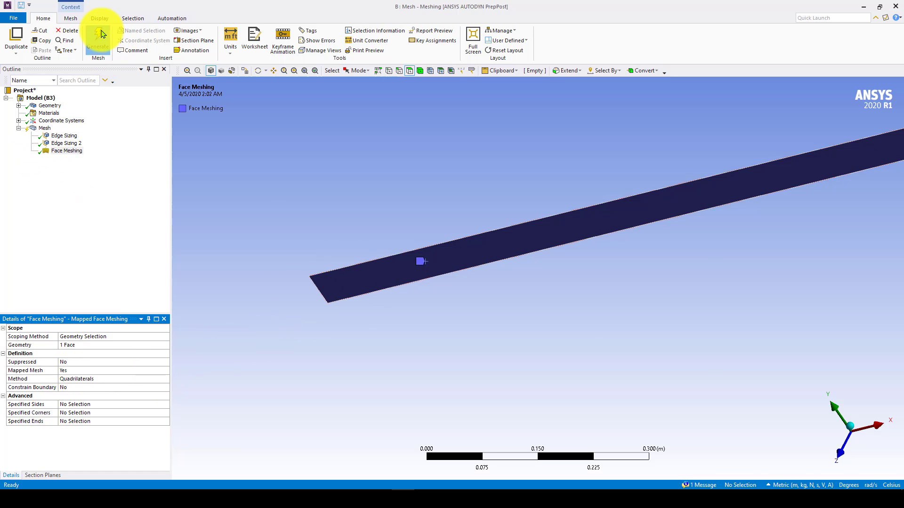
- Regenerate the mesh with the face meshing control and inspect the element layout along the pipe
left_click(97, 37)
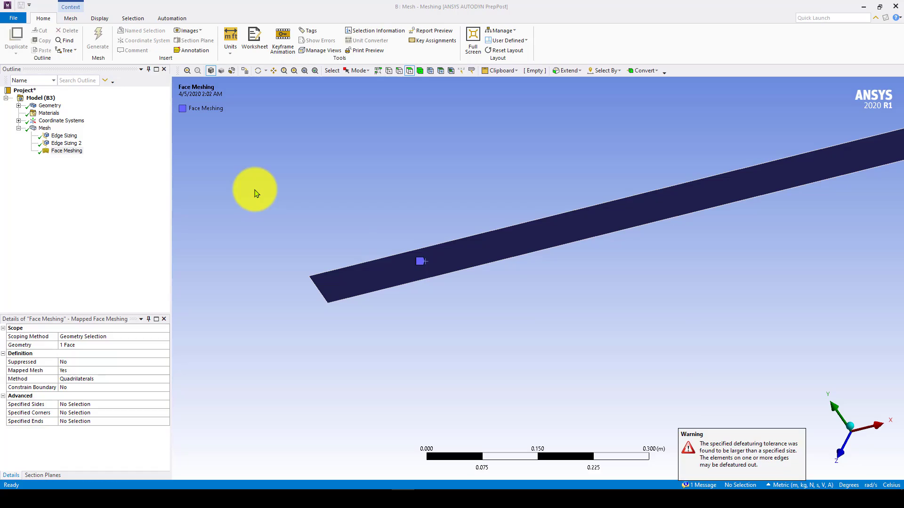
left_click(47, 129)
mouse_move(452, 273)
middle_mouse_down()
mouse_move(462, 280)
mouse_move(484, 214)
mouse_move(523, 293)
mouse_move(466, 298)
mouse_move(611, 242)
mouse_move(599, 282)
mouse_move(592, 277)
middle_mouse_up()
scroll(304, 281, "up", 4)
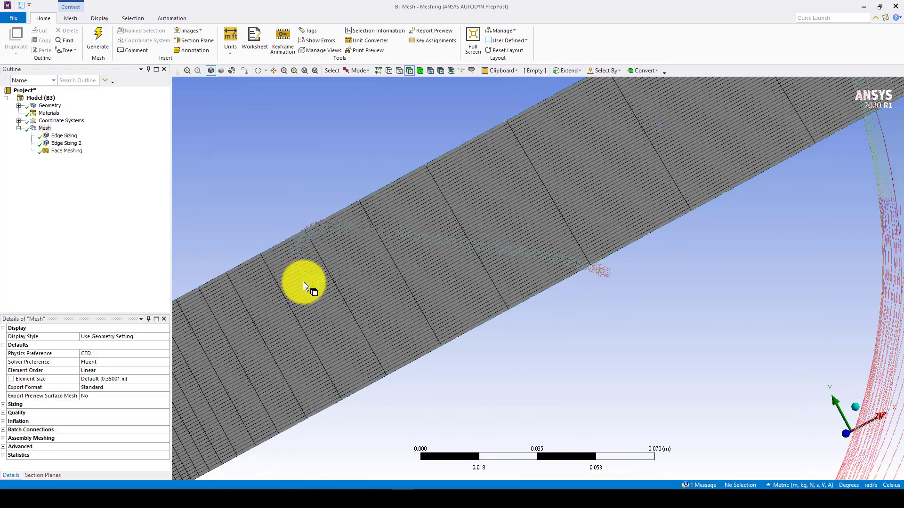
scroll(637, 177, "down", 3)
middle_click_drag(514, 354, 659, 143)
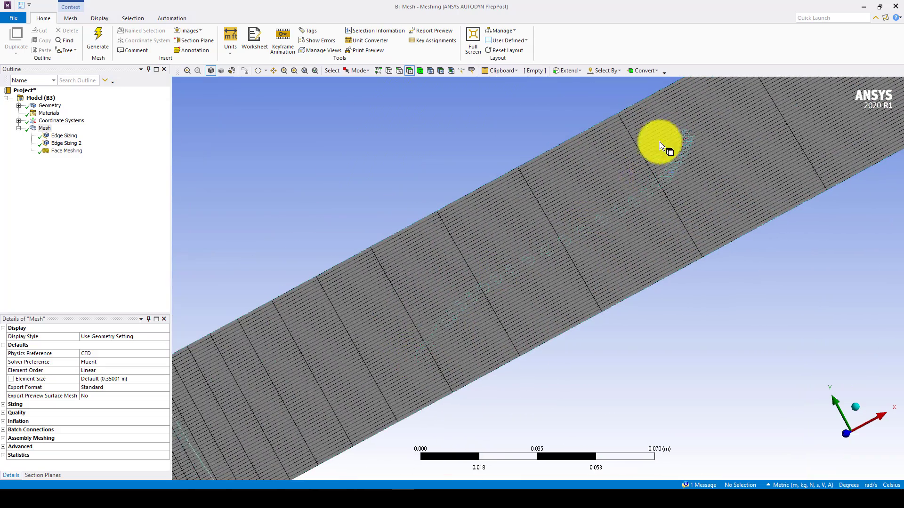
scroll(663, 262, "down", 2)
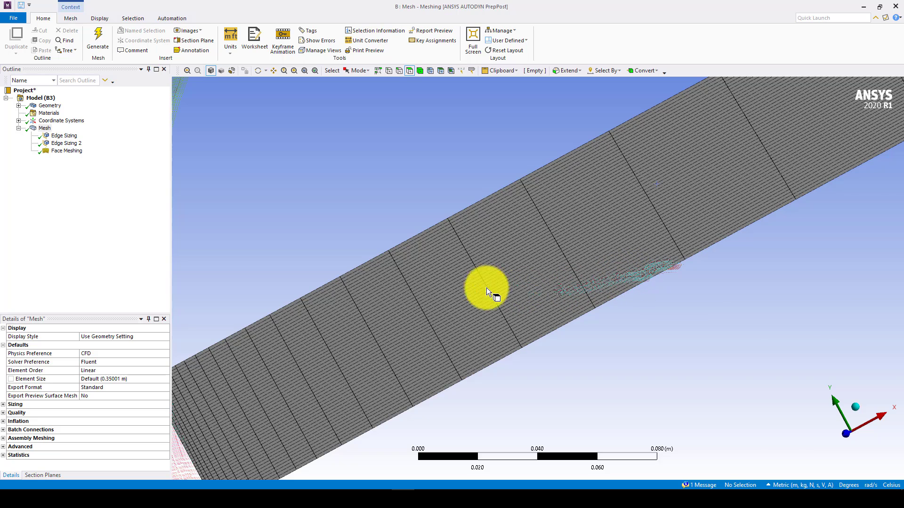
- Set Mapped Mesh to No for the Face Meshing control and regenerate the mesh
left_click(67, 151)
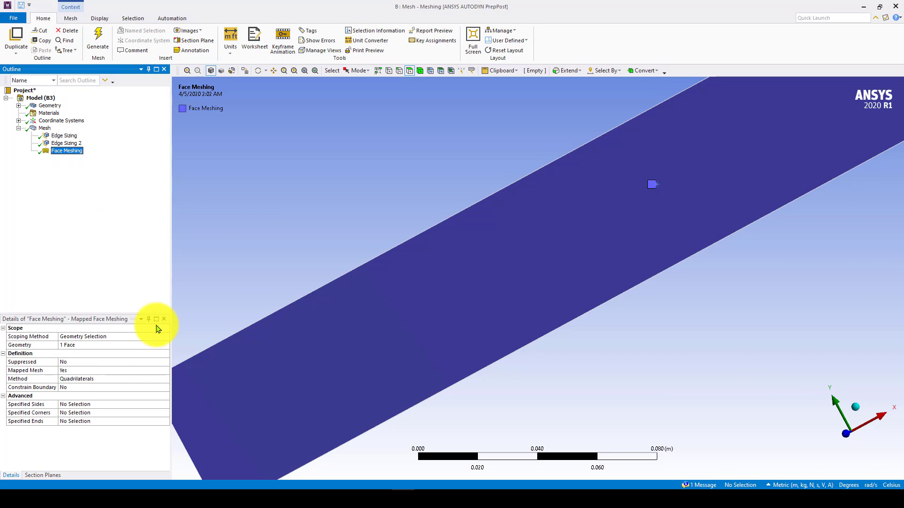
left_click(161, 379)
left_click(165, 379)
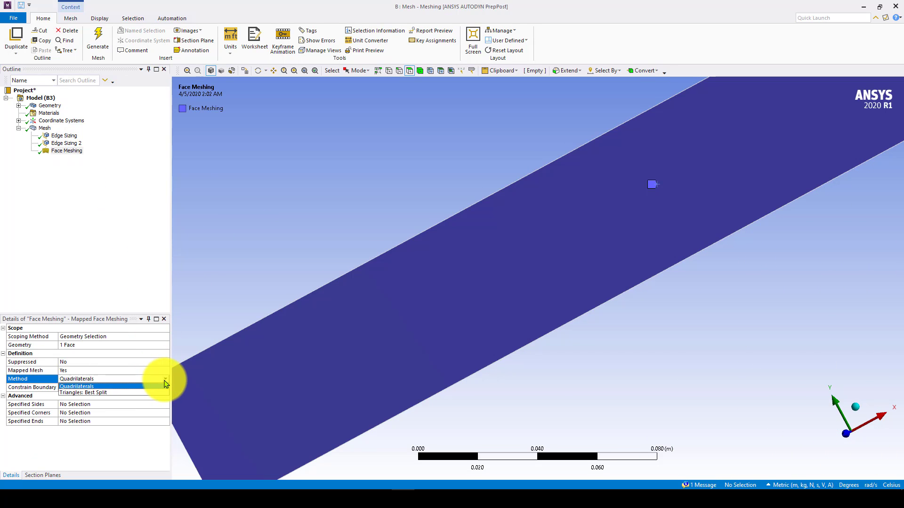
left_click(165, 371)
left_click(165, 370)
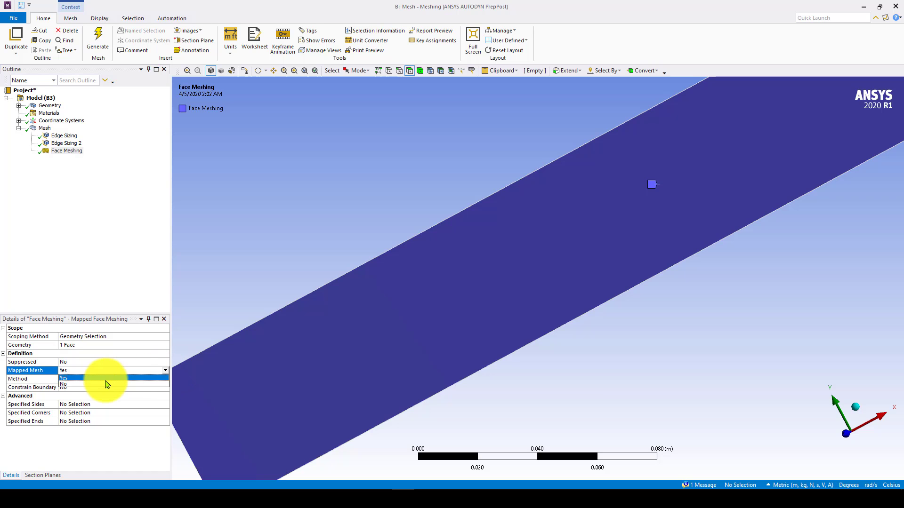
left_click(165, 370)
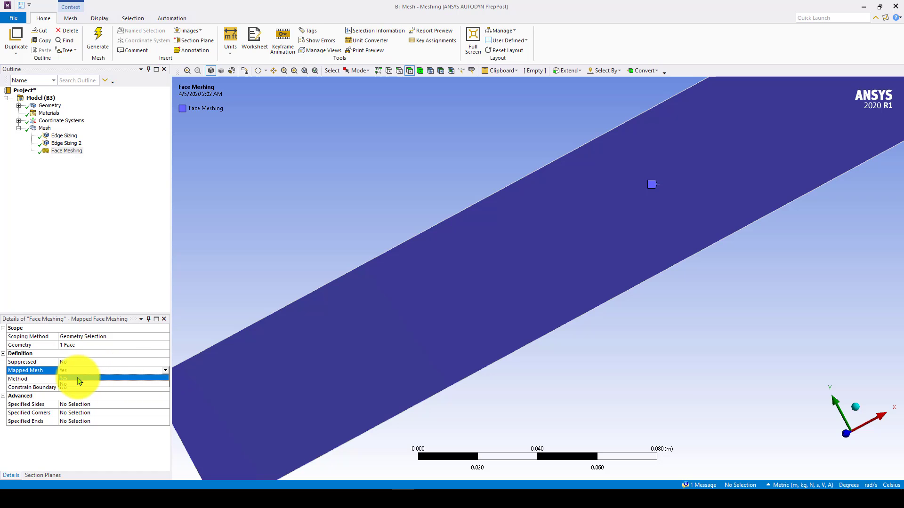
left_click(64, 384)
left_click(45, 129)
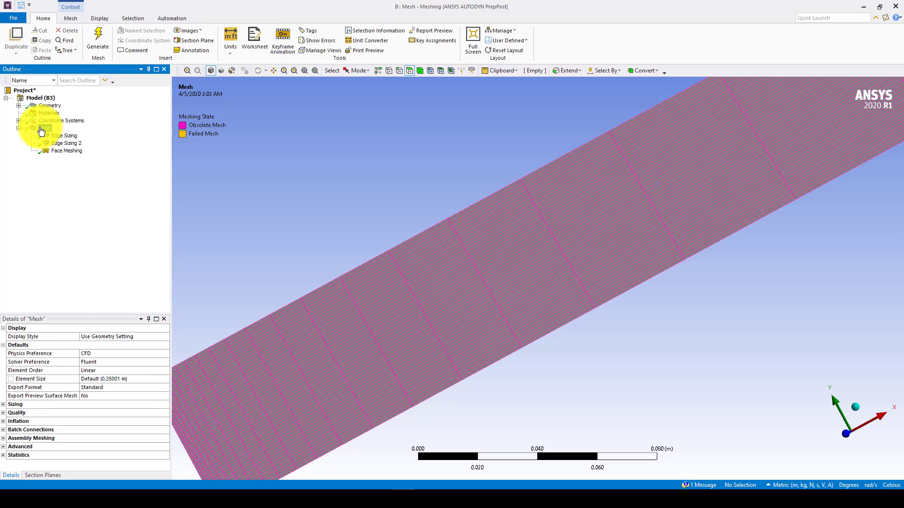
right_click(42, 128)
left_click(103, 160)
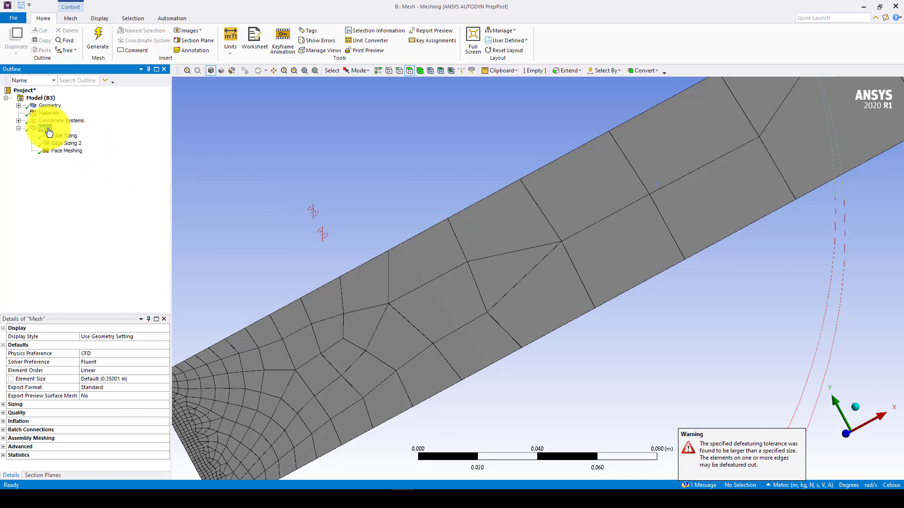
right_click(47, 133)
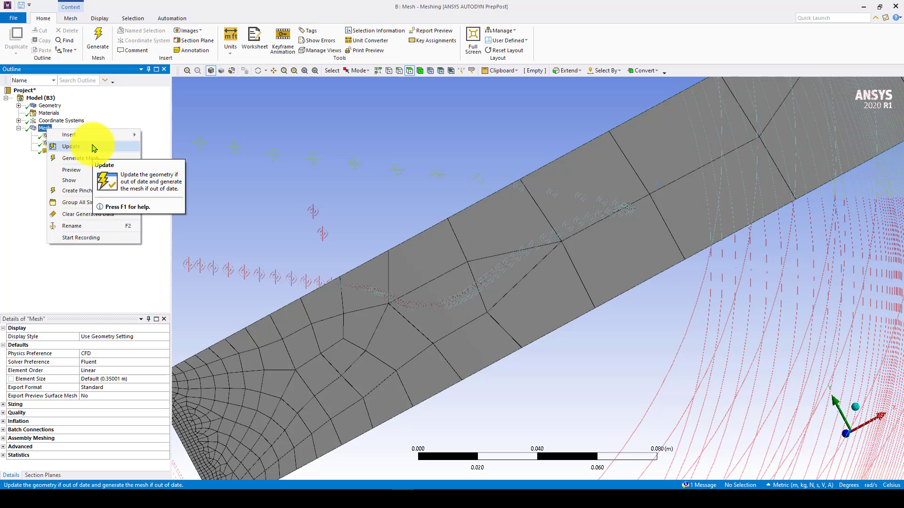
mouse_move(113, 176)
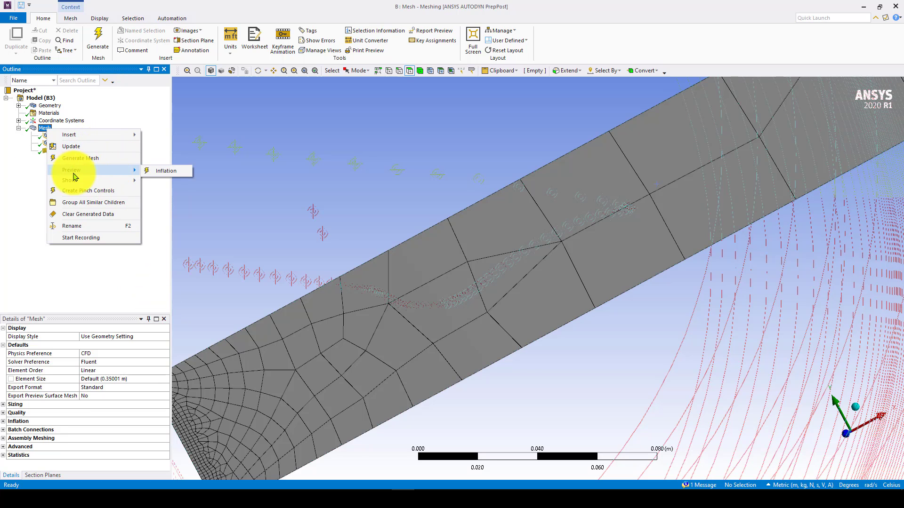
left_click(14, 177)
- Set Mapped Mesh back to Yes for the Face Meshing control, regenerate the mesh and inspect it at the pipe end
left_click(69, 151)
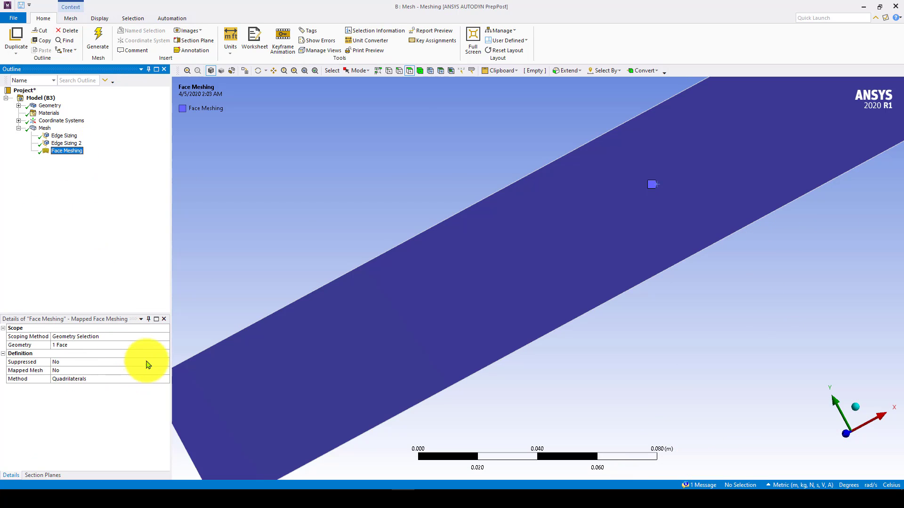
left_click(161, 355)
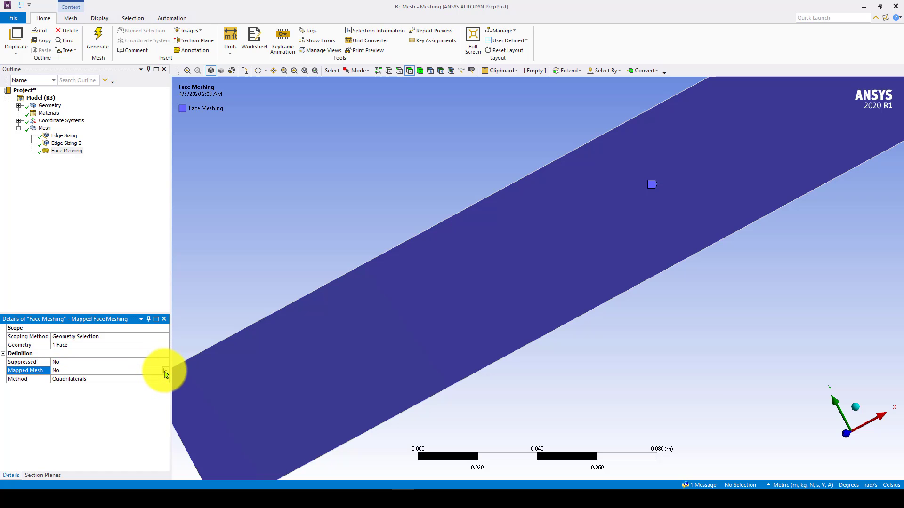
left_click(165, 371)
left_click(120, 379)
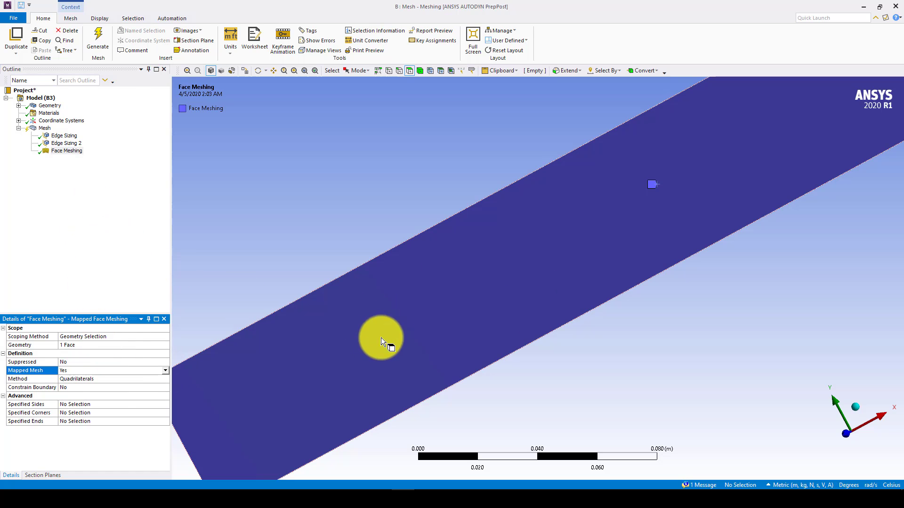
left_click(45, 128)
right_click(44, 128)
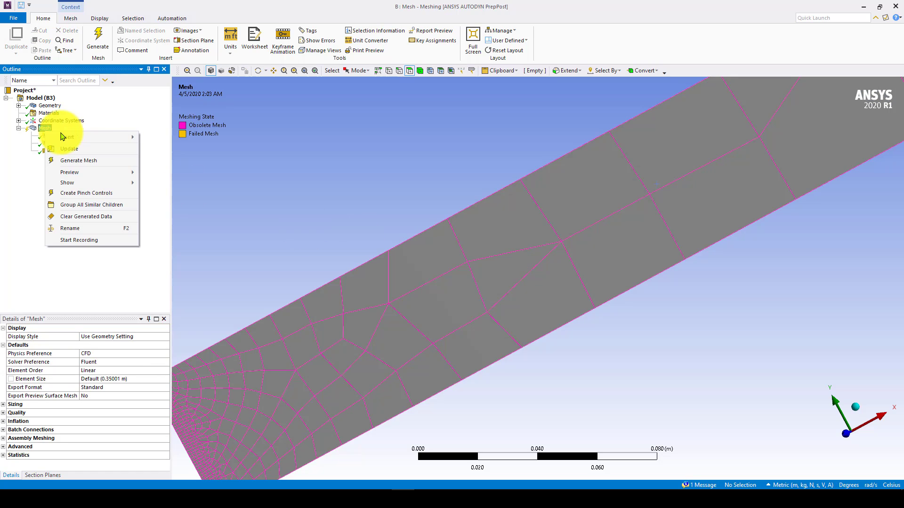
left_click(116, 160)
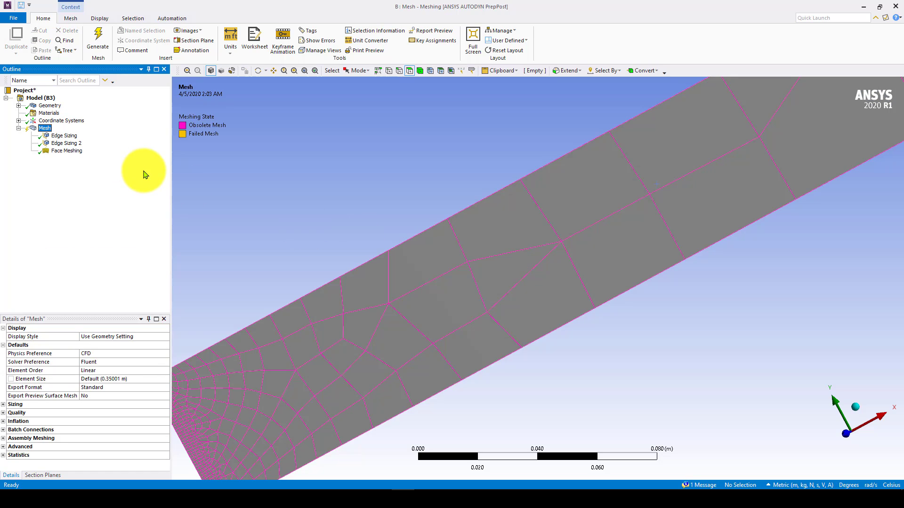
left_click(66, 150)
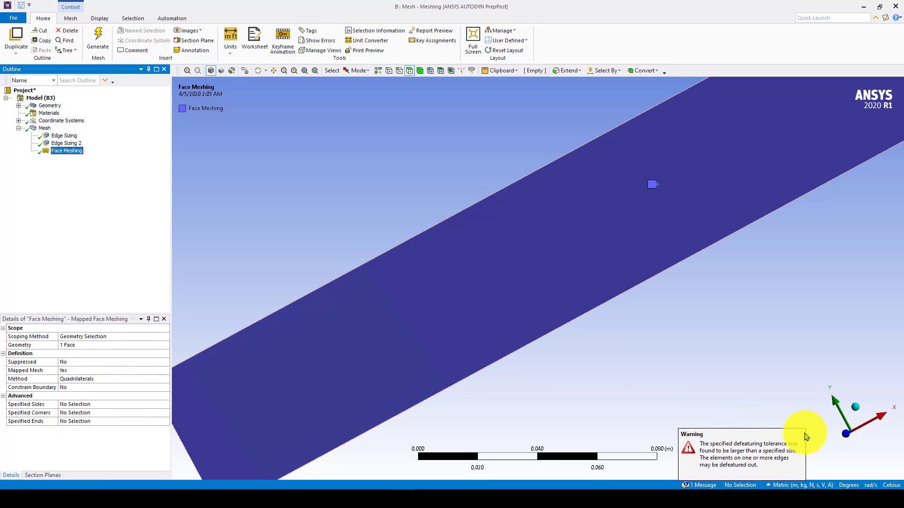
scroll(382, 302, "down", 1)
left_click(46, 129)
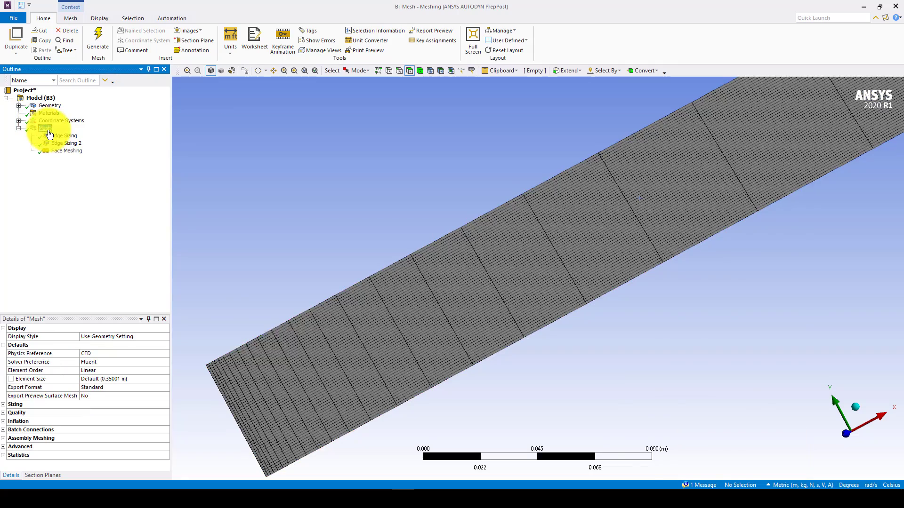
middle_click_drag(344, 260, 574, 203)
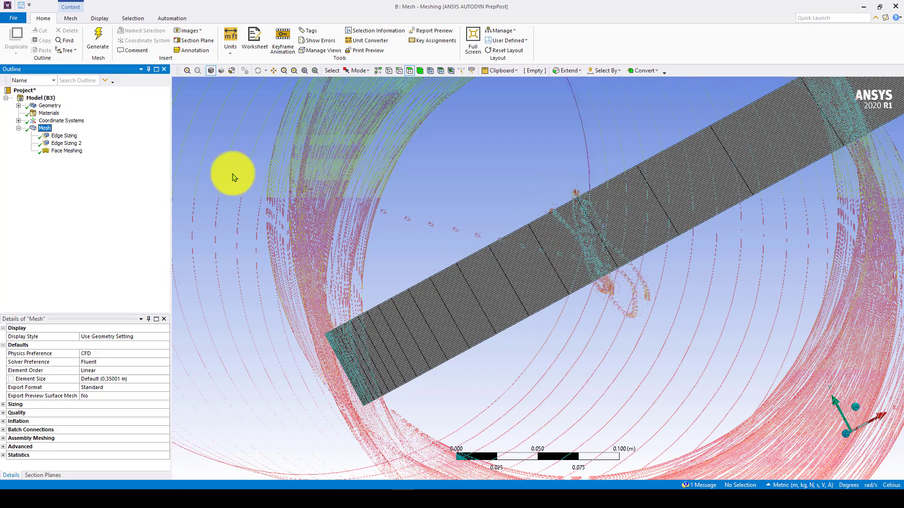
- Insert another Sizing control and scope it to the two long edges of the pipe
right_click(45, 128)
mouse_move(132, 131)
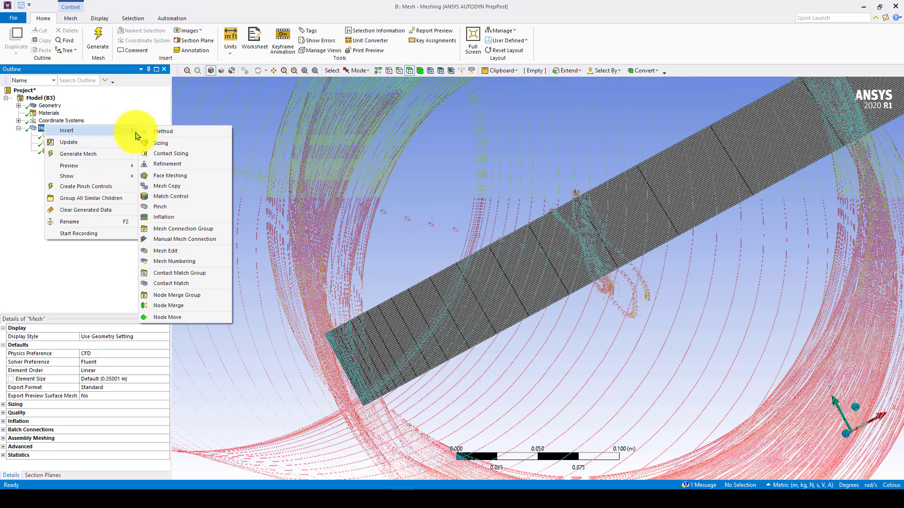
left_click(178, 144)
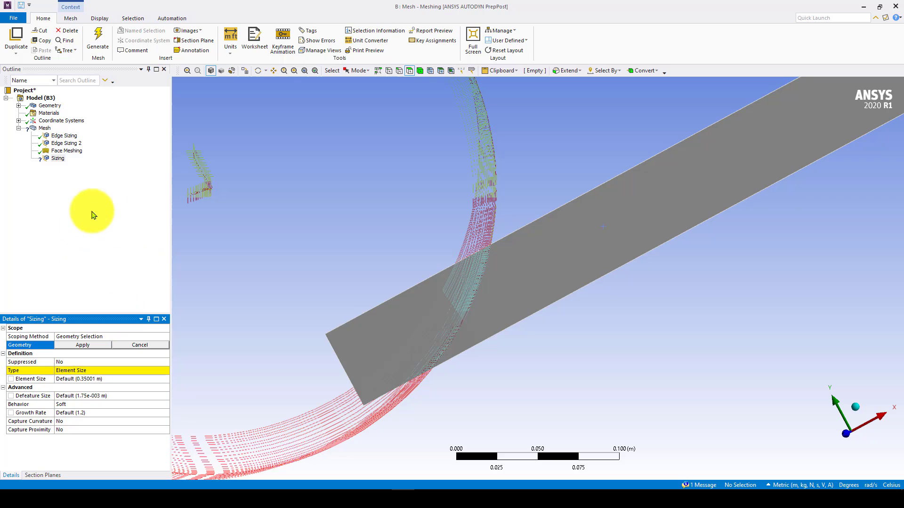
left_click(399, 71)
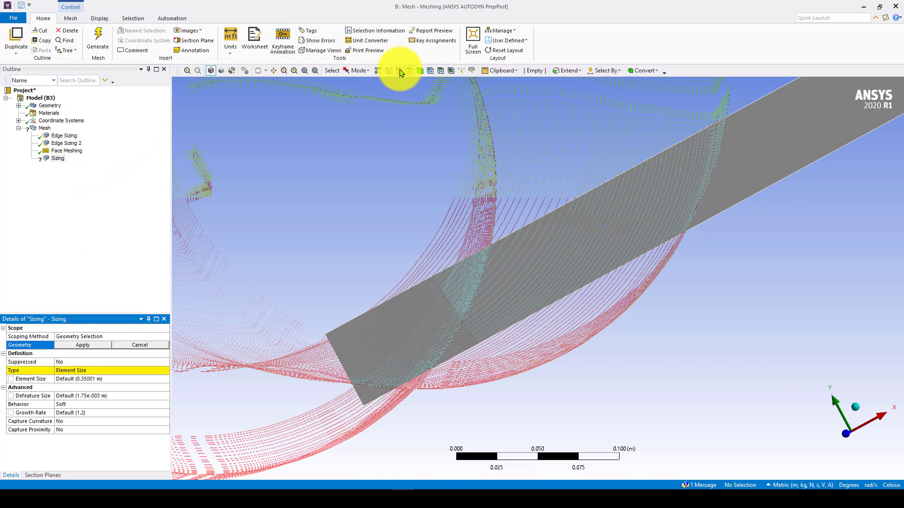
left_click(568, 295)
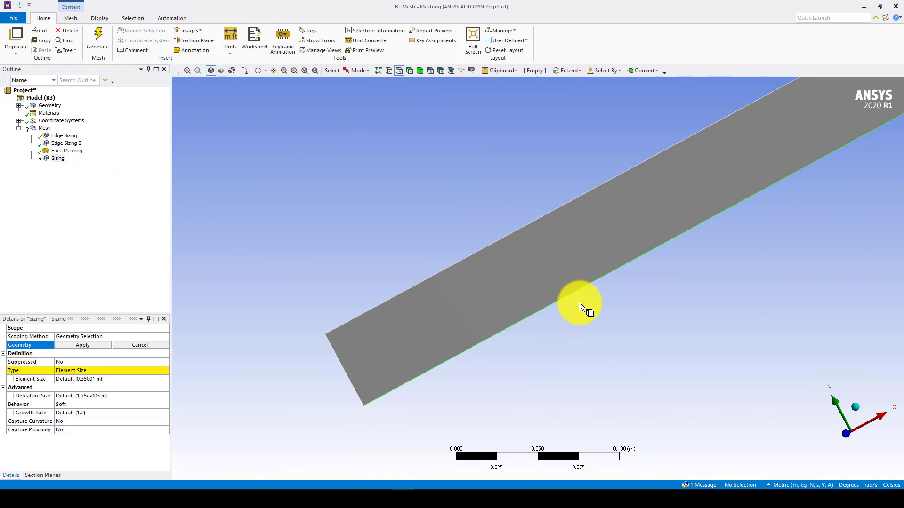
left_click(442, 270, "ctrl")
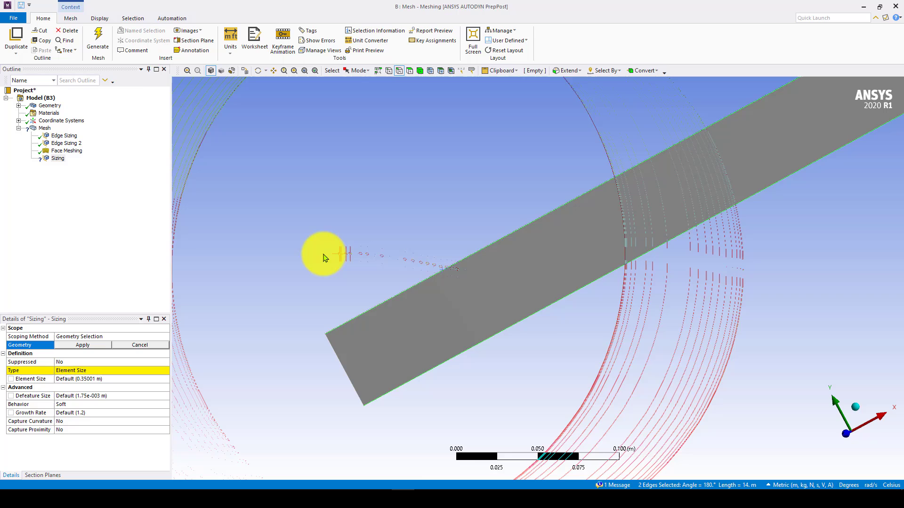
left_click(85, 345)
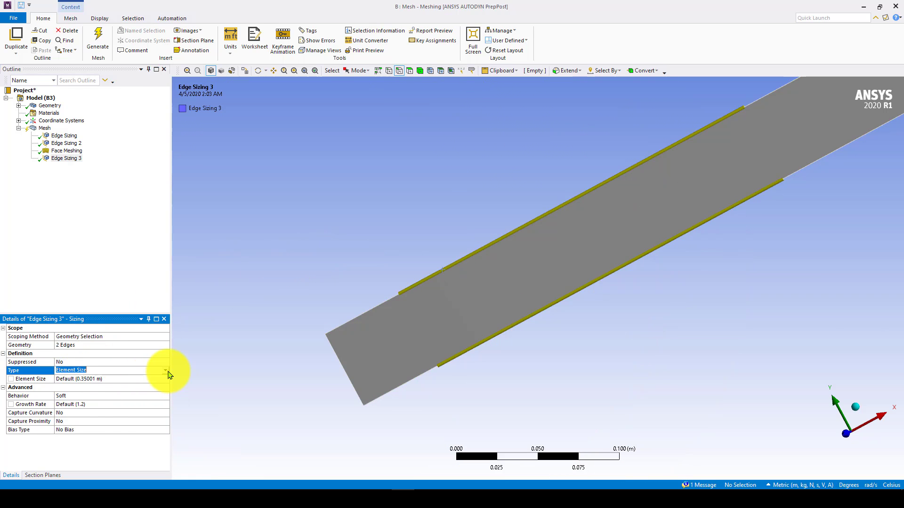
- Define Edge Sizing 3 by Number of Divisions with 100 divisions along the long edges
left_click(167, 371)
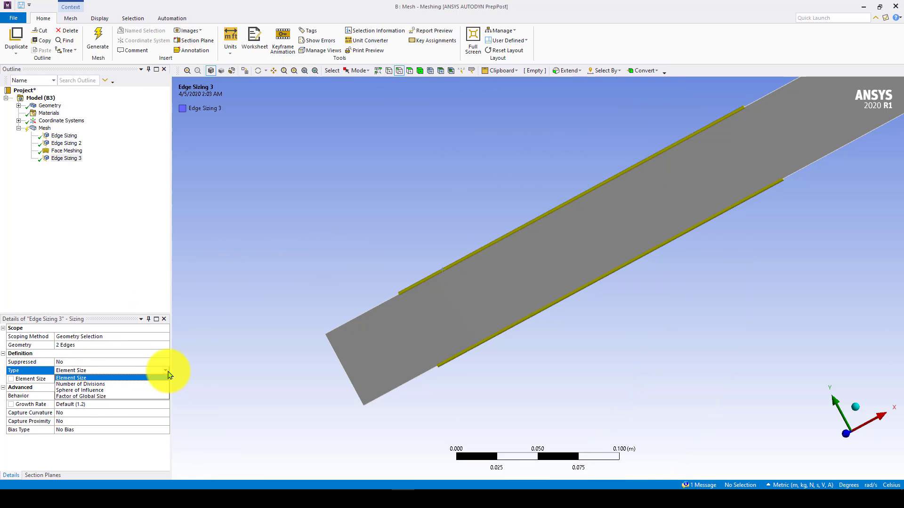
left_click(124, 384)
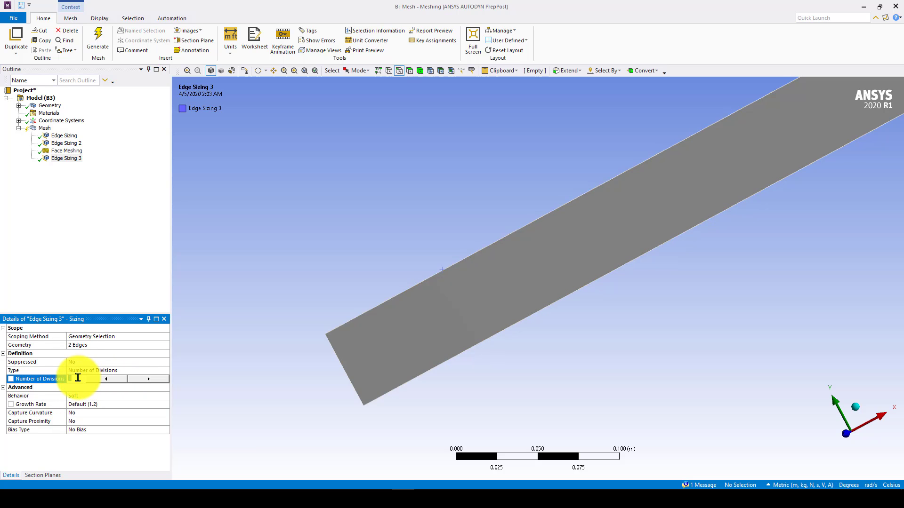
key("Return")
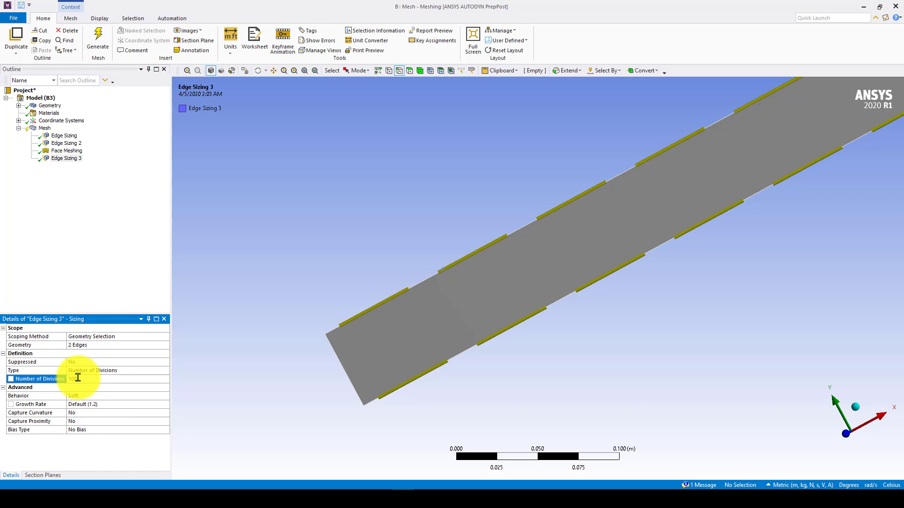
scroll(496, 275, "up", 2)
scroll(588, 263, "down", 5)
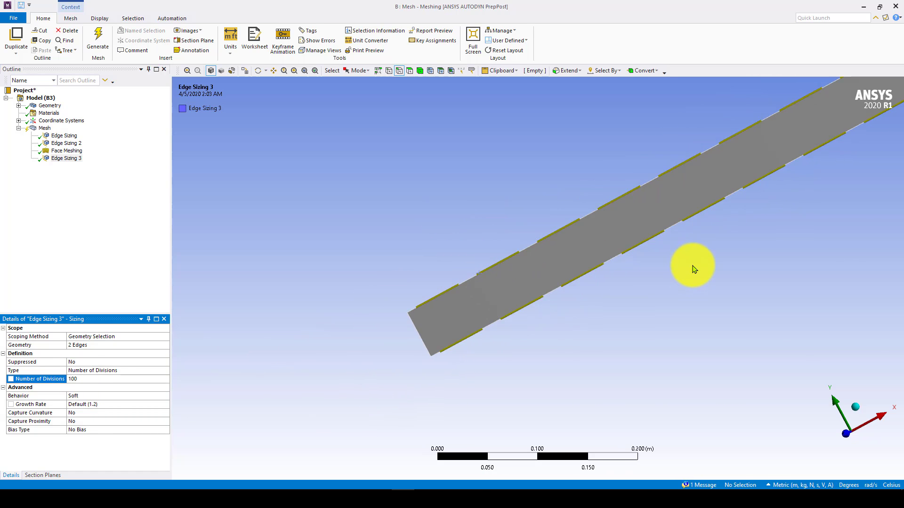
scroll(693, 269, "down", 3)
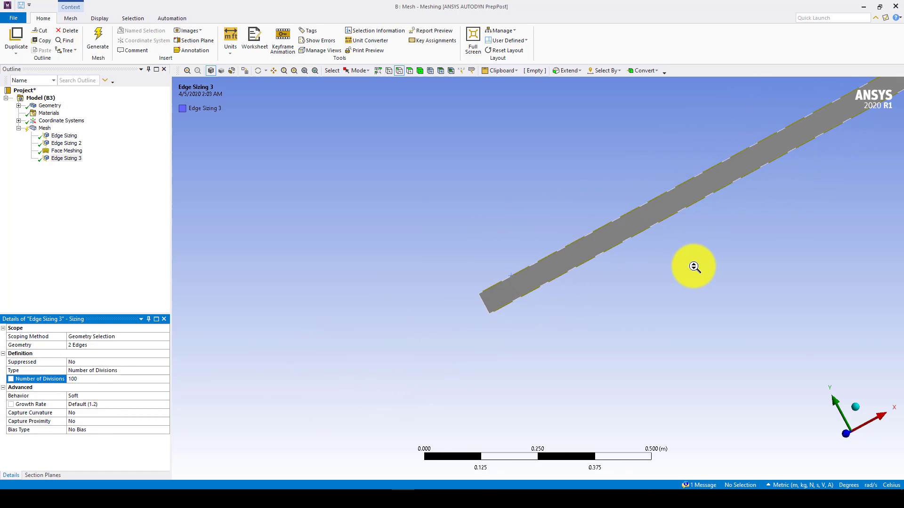
- Regenerate the mesh with the long-edge sizing and inspect the element spacing near the short edge
left_click(45, 128)
right_click(45, 128)
left_click(423, 238)
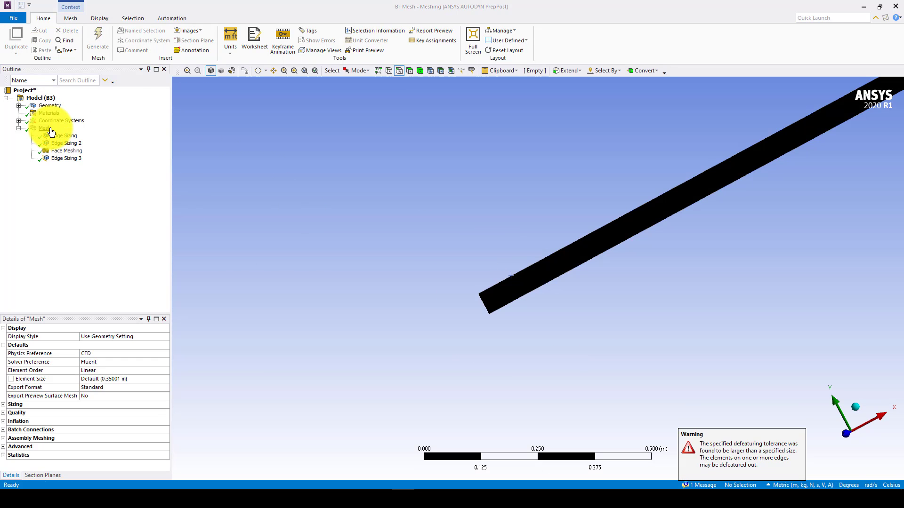
scroll(535, 298, "up", 3)
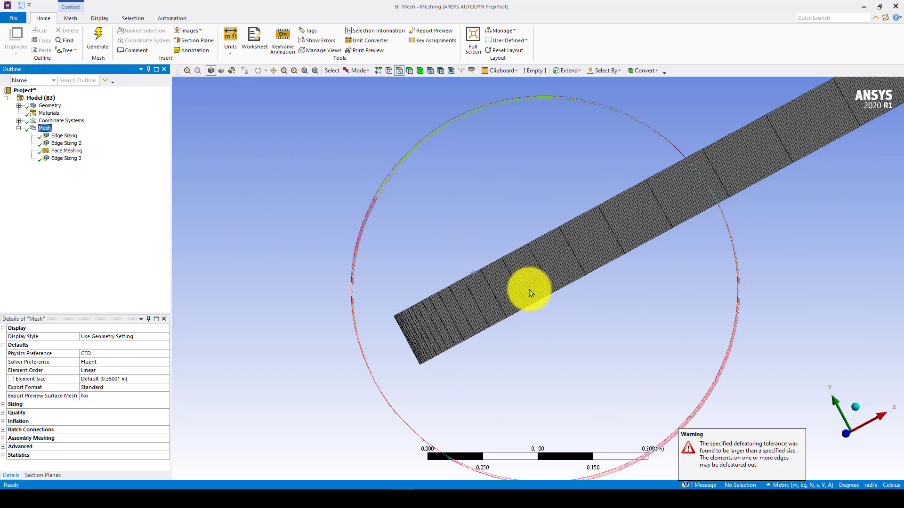
scroll(430, 353, "up", 3)
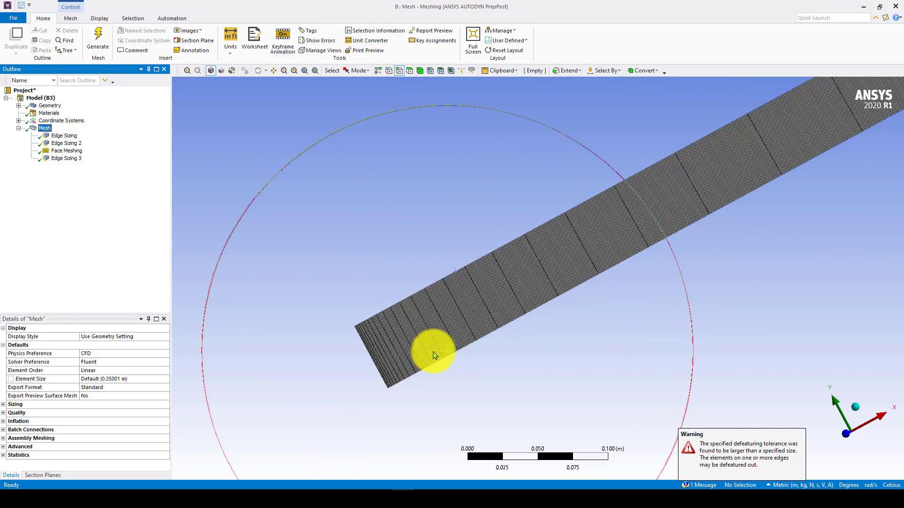
- Change the behavior of Edge Sizing 3 to Hard and regenerate the mesh
left_click(66, 158)
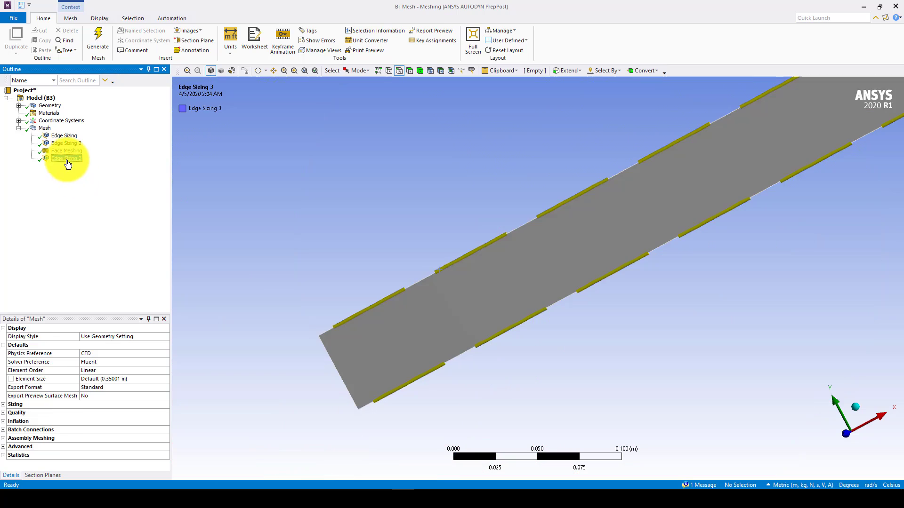
left_click(119, 396)
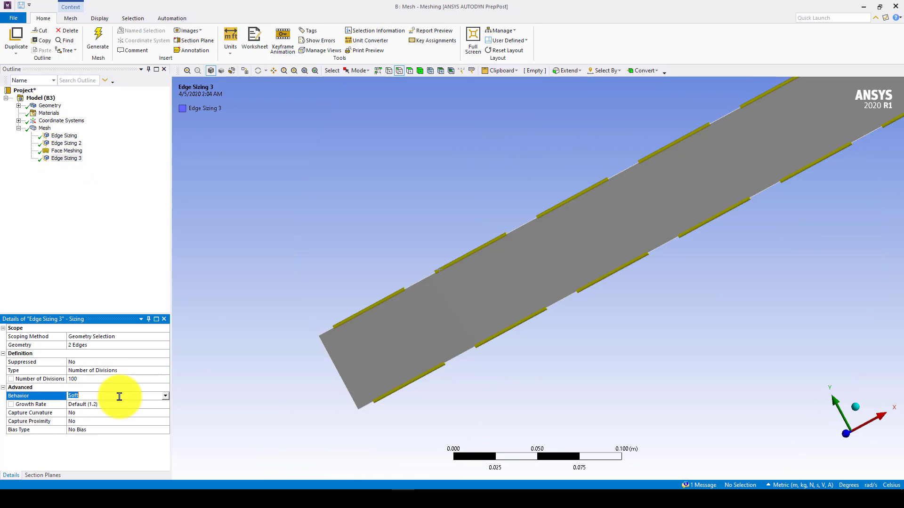
left_click(166, 397)
left_click(78, 410)
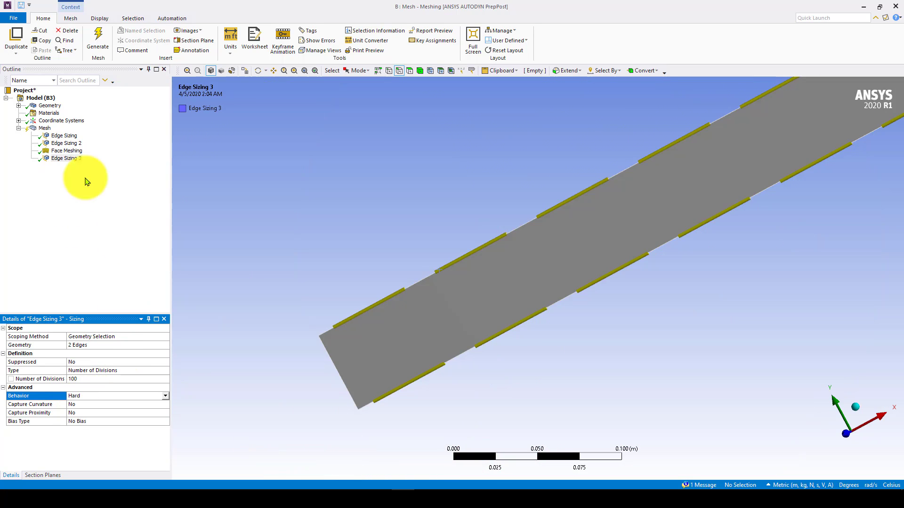
left_click(45, 128)
right_click(49, 128)
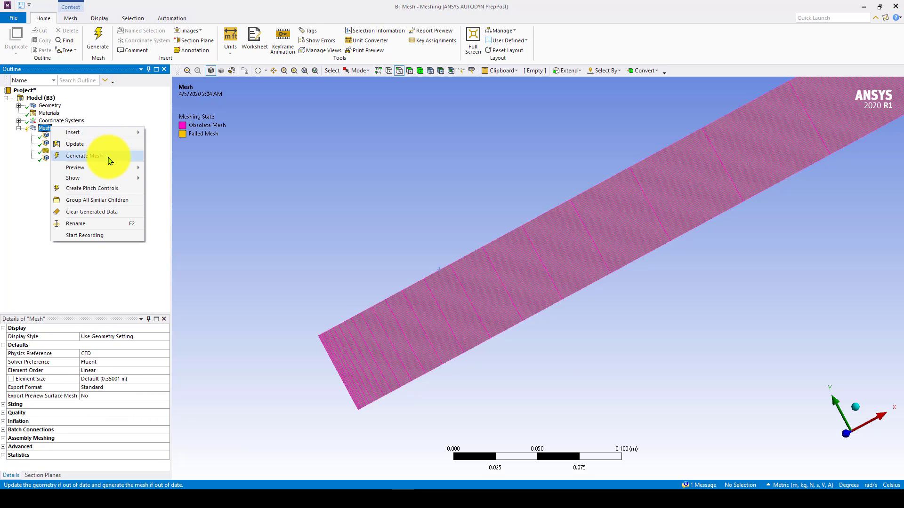
left_click(110, 158)
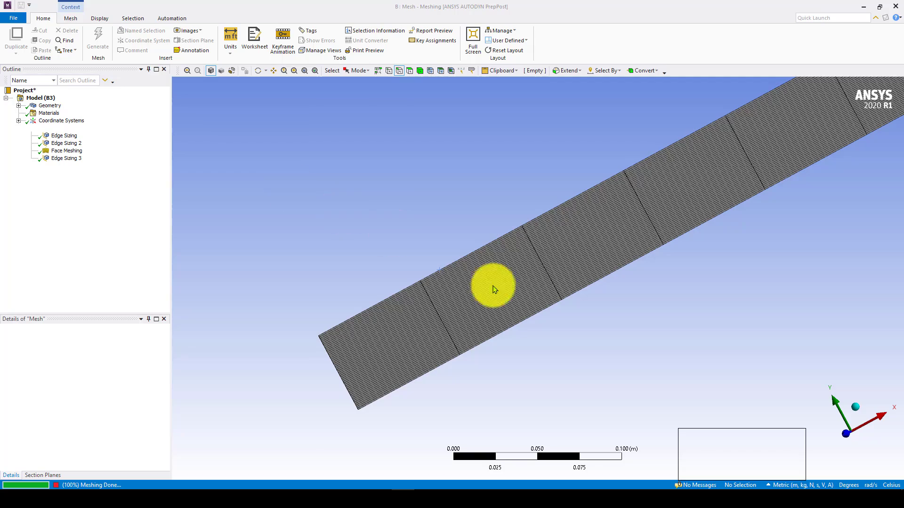
- Set the element size of Edge Sizing and Edge Sizing 2 on the short edges to 0.01 m
scroll(490, 286, "down", 3)
scroll(716, 236, "down", 3)
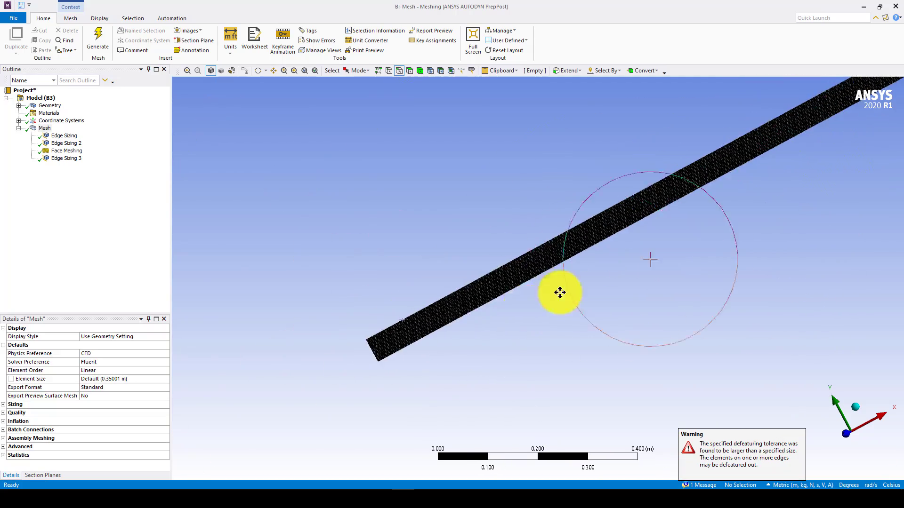
middle_click_drag(559, 292, 317, 188)
left_click(66, 136)
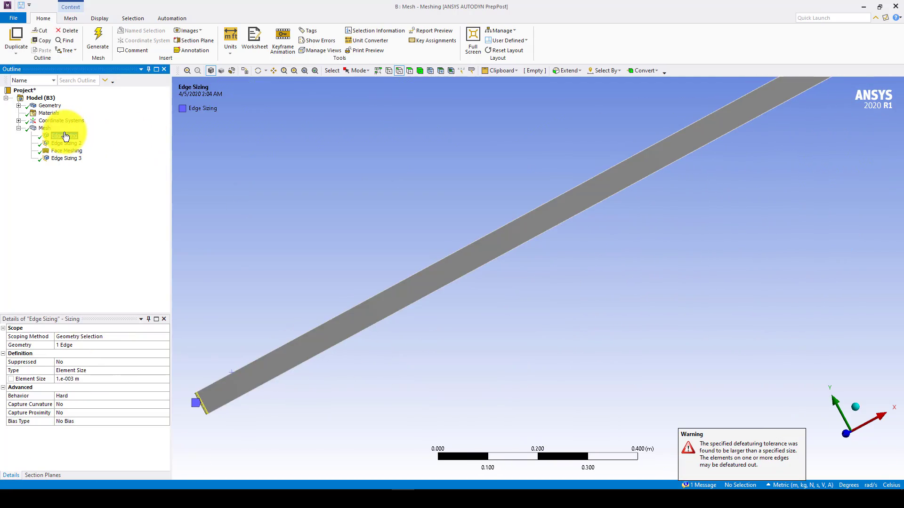
left_click(105, 379)
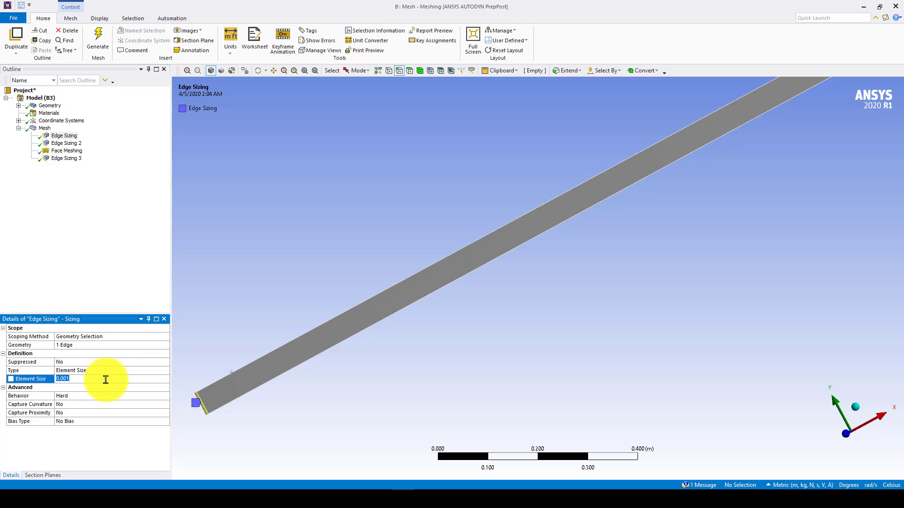
left_click(71, 143)
left_click(75, 379)
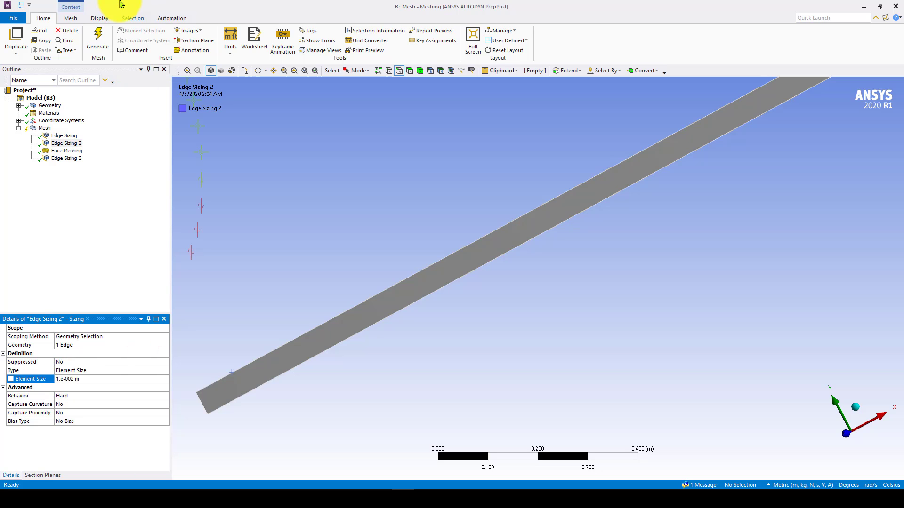
- Regenerate the mesh with the coarser short-edge sizings and inspect the element spacing from one pipe end to the other
left_click(107, 47)
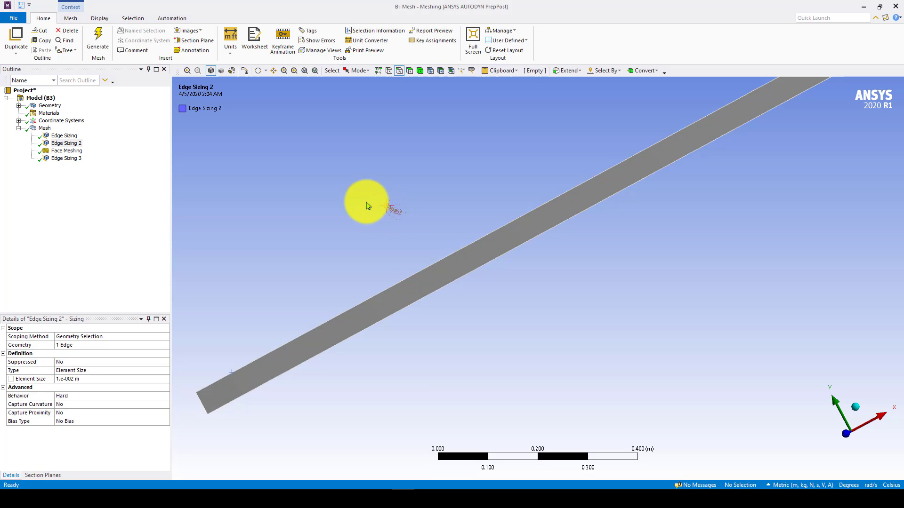
left_click(47, 120)
left_click(47, 128)
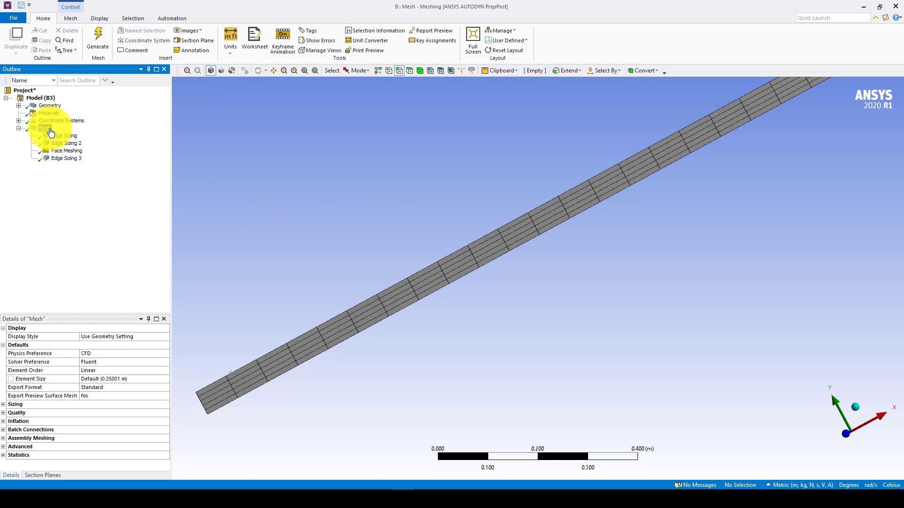
scroll(425, 264, "down", 4)
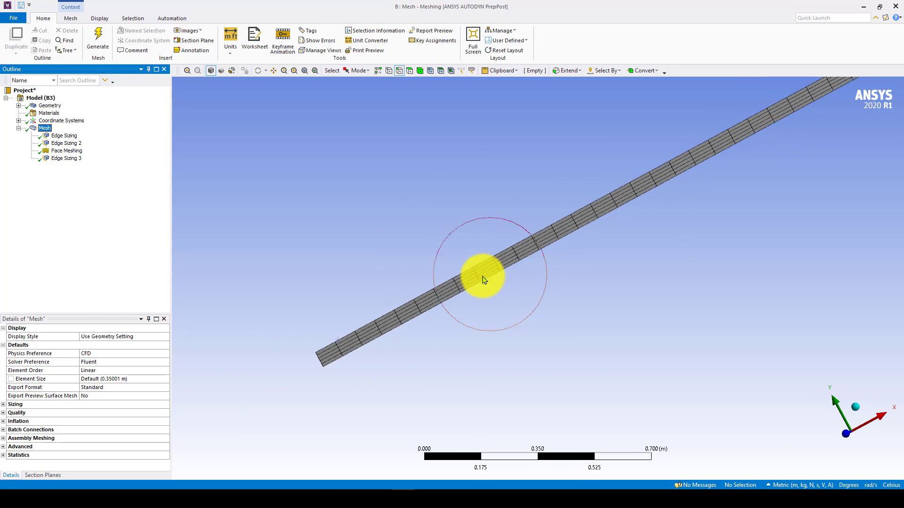
scroll(575, 284, "down", 6)
middle_click_drag(619, 273, 342, 347, "ctrl")
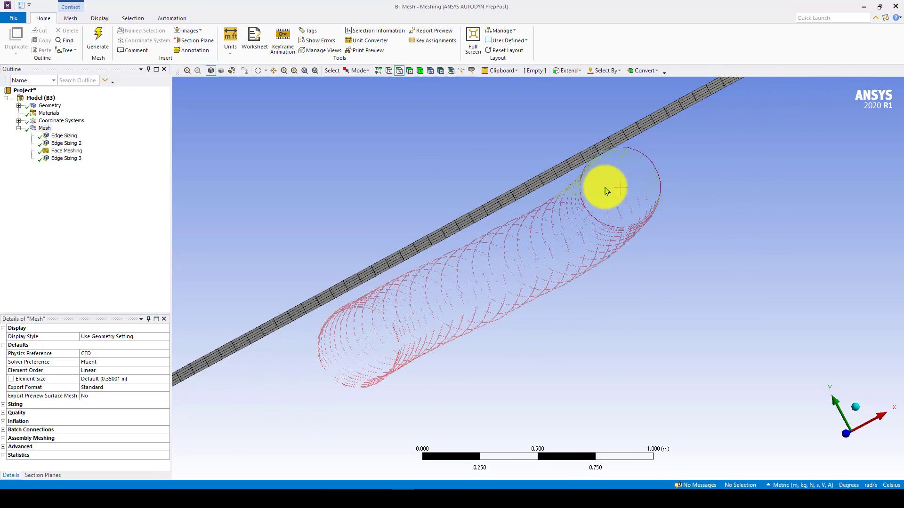
middle_click_drag(606, 190, 505, 218)
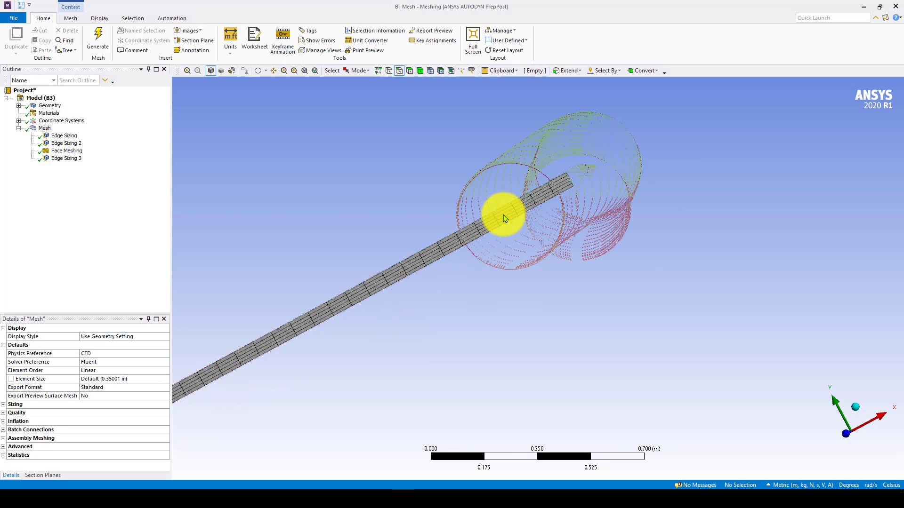
- Set the number of divisions of Edge Sizing 3 to 140, regenerate the mesh and display it
left_click(61, 158)
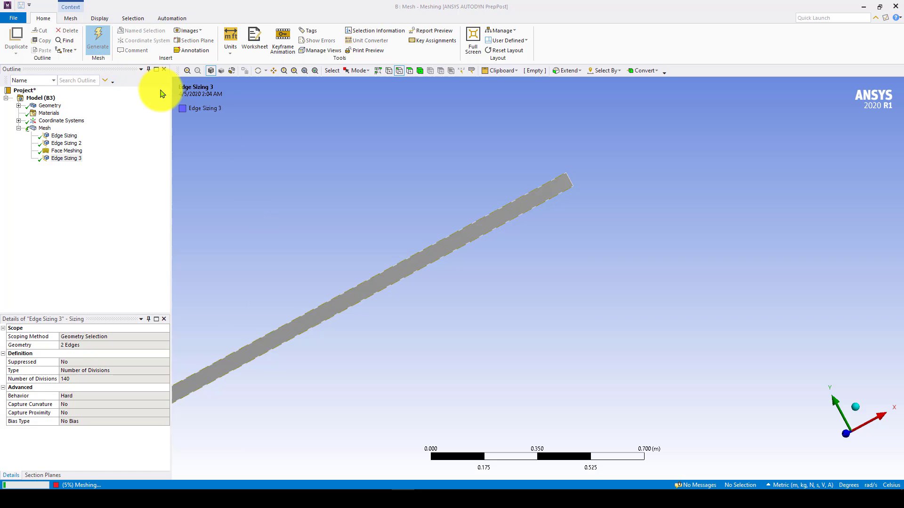
left_click(44, 128)
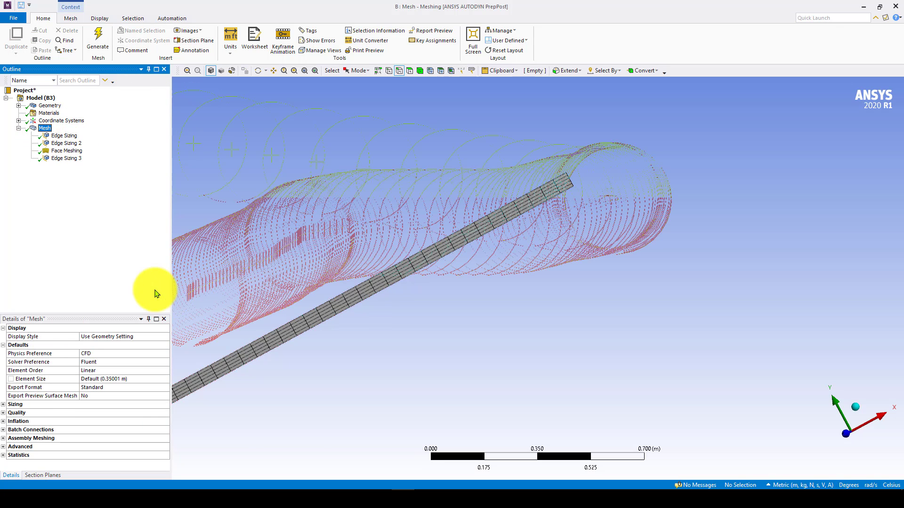
- Set the element size of Edge Sizing and Edge Sizing 2 to 0.001 m
left_click(65, 137)
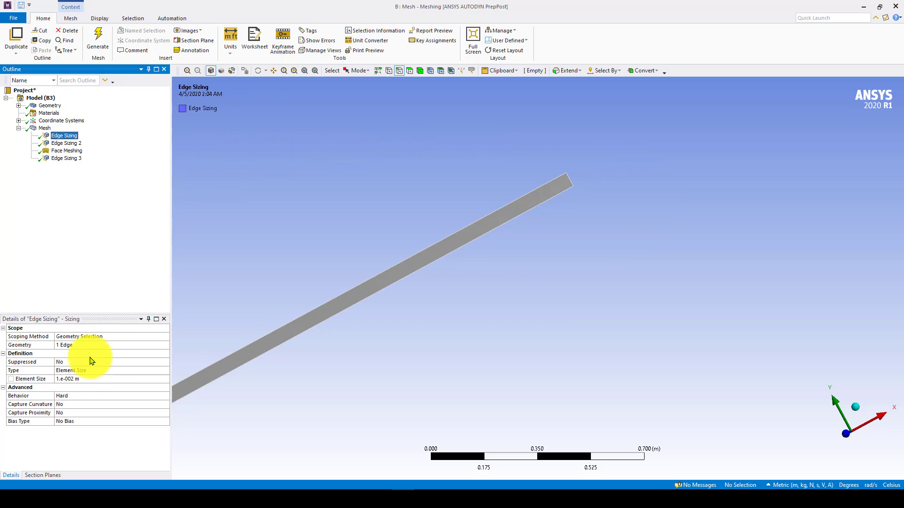
left_click(91, 370)
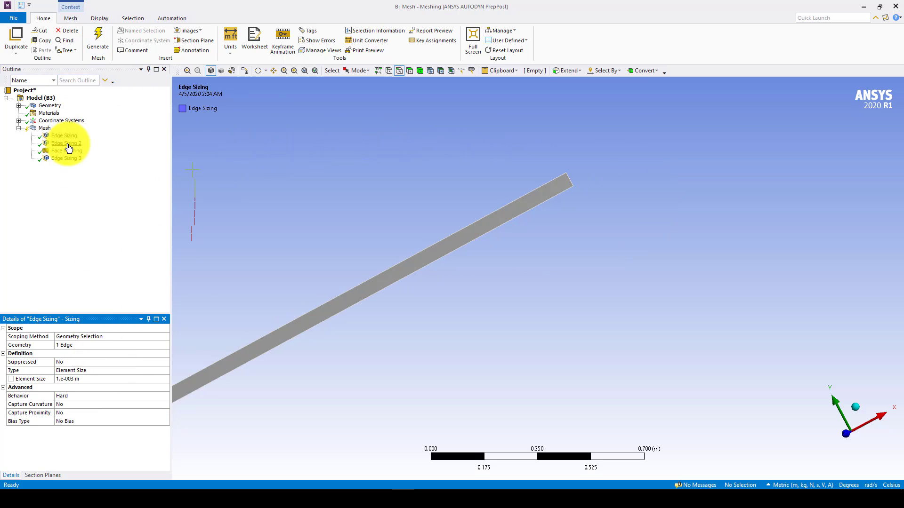
left_click(66, 143)
left_click(102, 380)
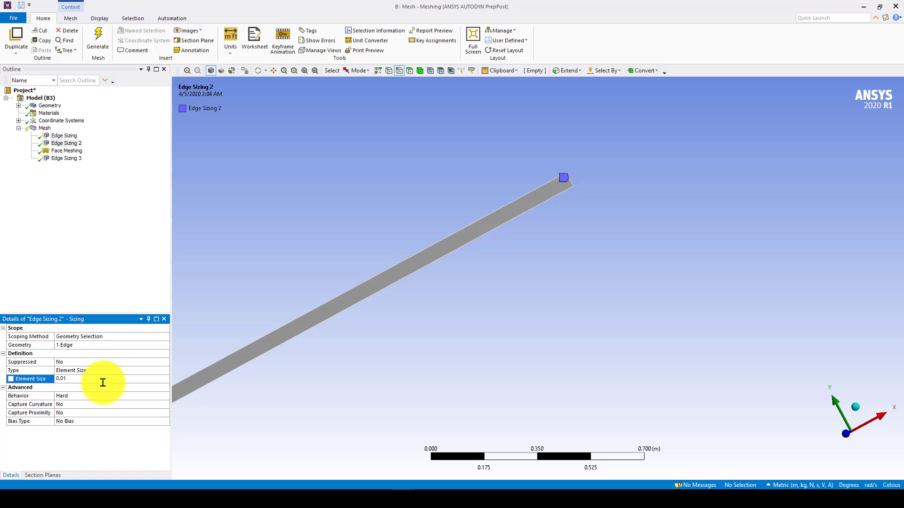
- Regenerate the mesh with the finer short-edge sizings and inspect the elements at the far short edge of the pipe
left_click(100, 35)
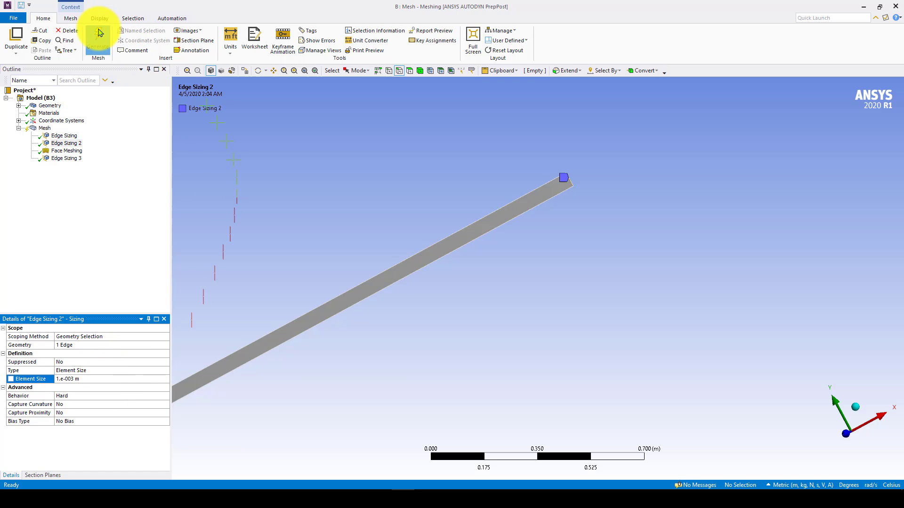
left_click(42, 132)
middle_click_drag(501, 169, 307, 293, "ctrl")
scroll(434, 289, "up", 4)
middle_click_drag(434, 276, 625, 243, "ctrl")
scroll(568, 284, "up", 4)
middle_click_drag(575, 225, 607, 305, "ctrl")
scroll(604, 323, "up", 2)
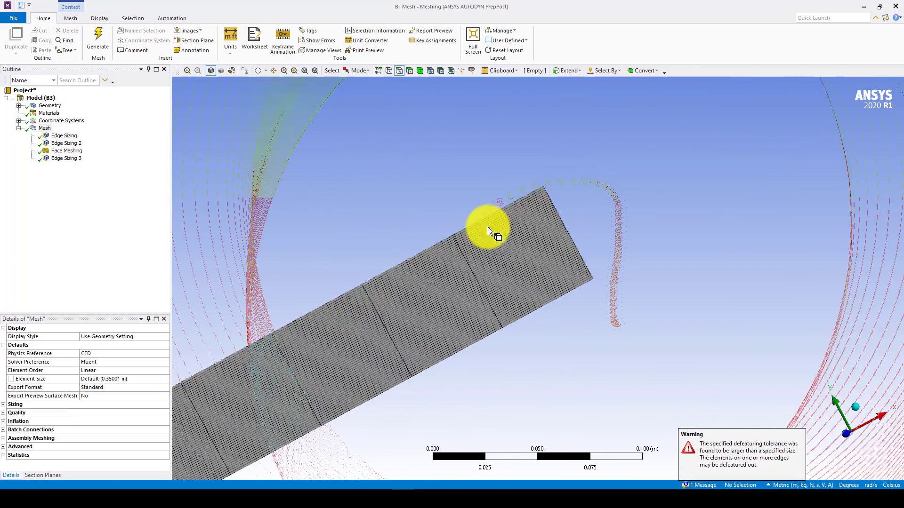
scroll(615, 222, "up", 3)
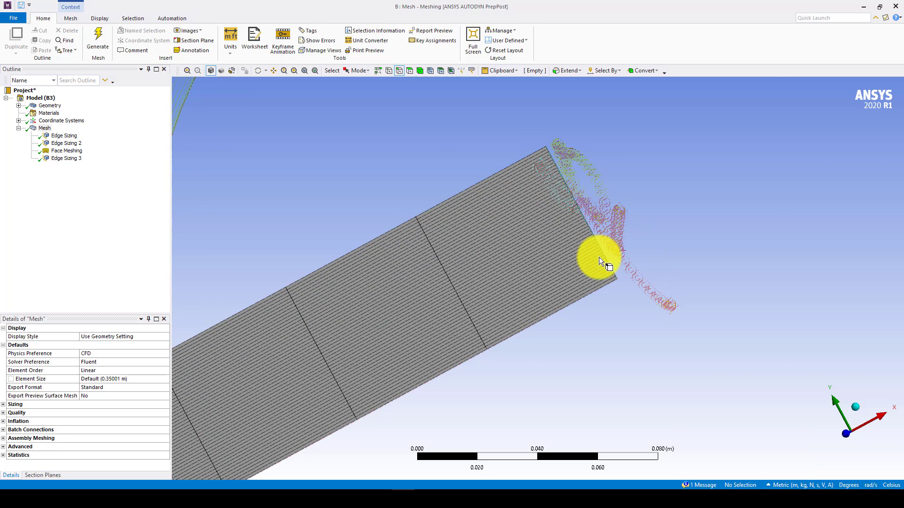
- Apply the one-directional long-to-short bias type to Edge Sizing 2 with a bias factor of 10 and check the edge preview
left_click(70, 137)
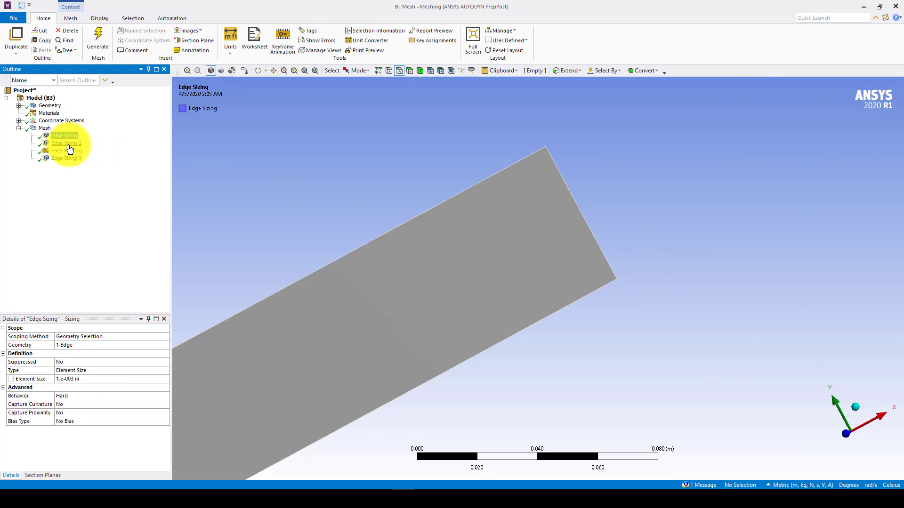
left_click(67, 143)
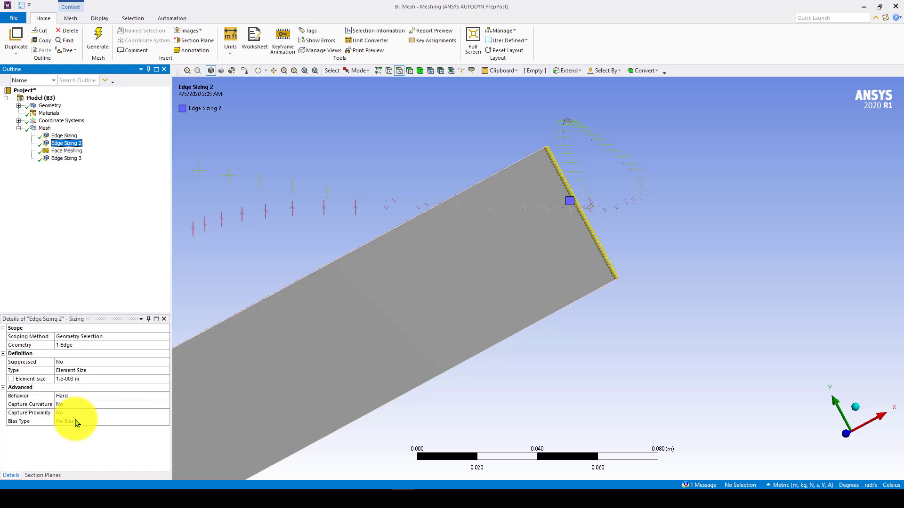
left_click(167, 425)
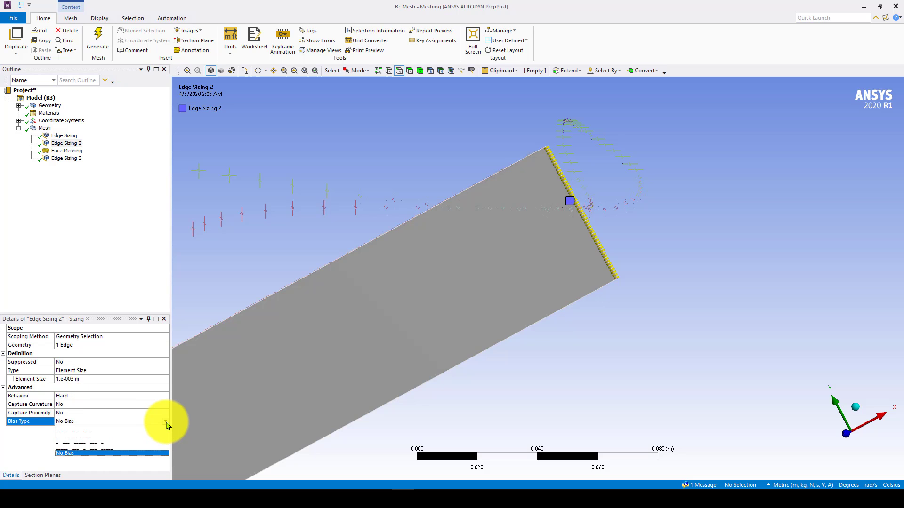
left_click(137, 431)
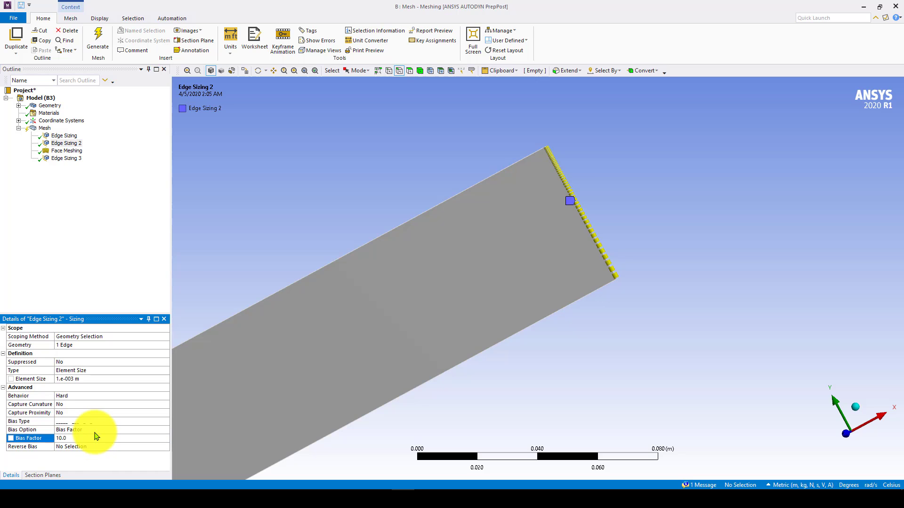
scroll(581, 141, "up", 3)
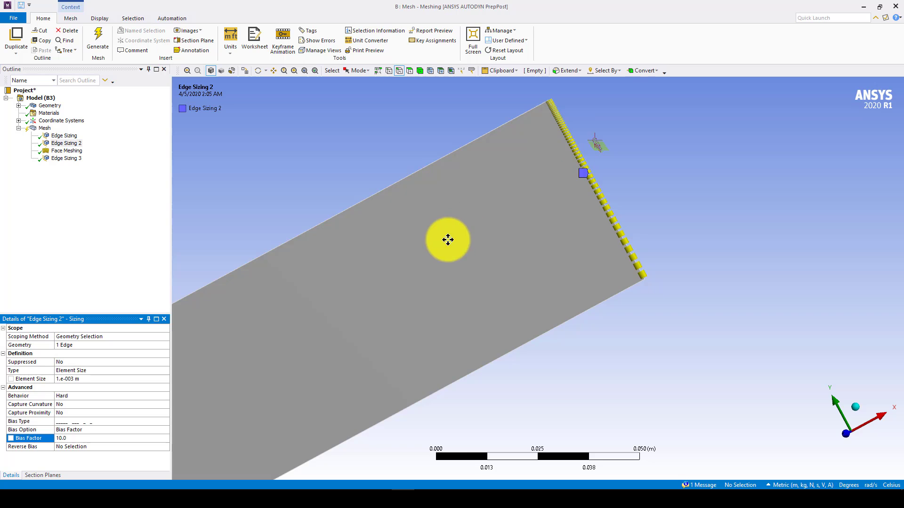
middle_click_drag(447, 240, 372, 362, "ctrl")
scroll(476, 220, "up", 4)
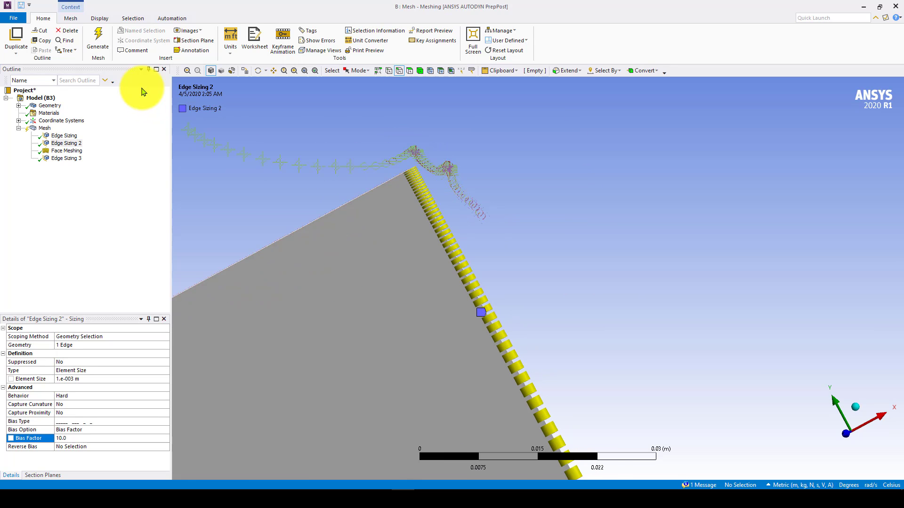
- Regenerate the mesh with the bias on Edge Sizing 2 and examine the graded spacing at the far short edge
left_click(98, 38)
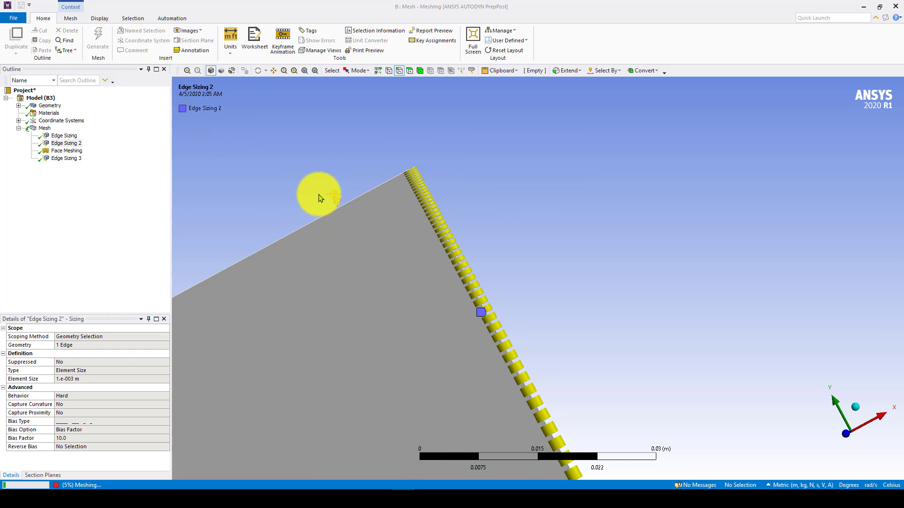
left_click(45, 129)
scroll(381, 294, "up", 2)
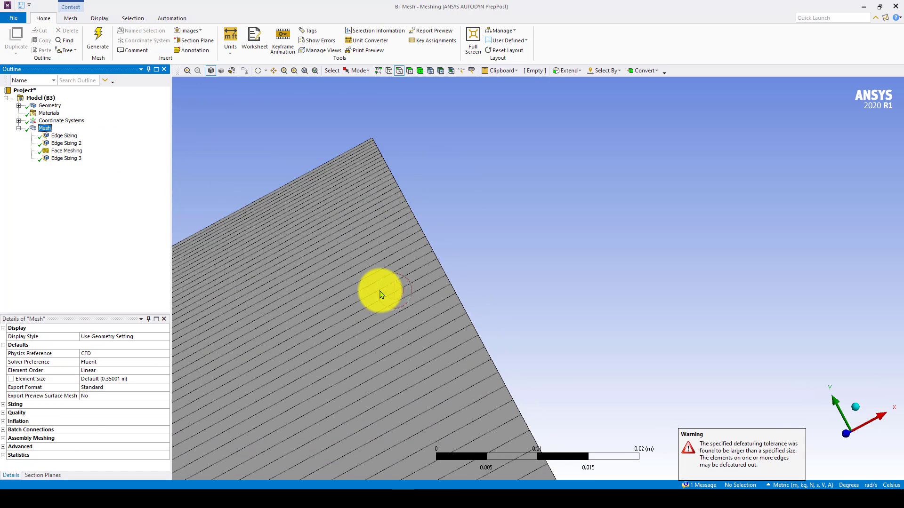
scroll(382, 293, "down", 5)
middle_click_drag(500, 346, 766, 253, "ctrl")
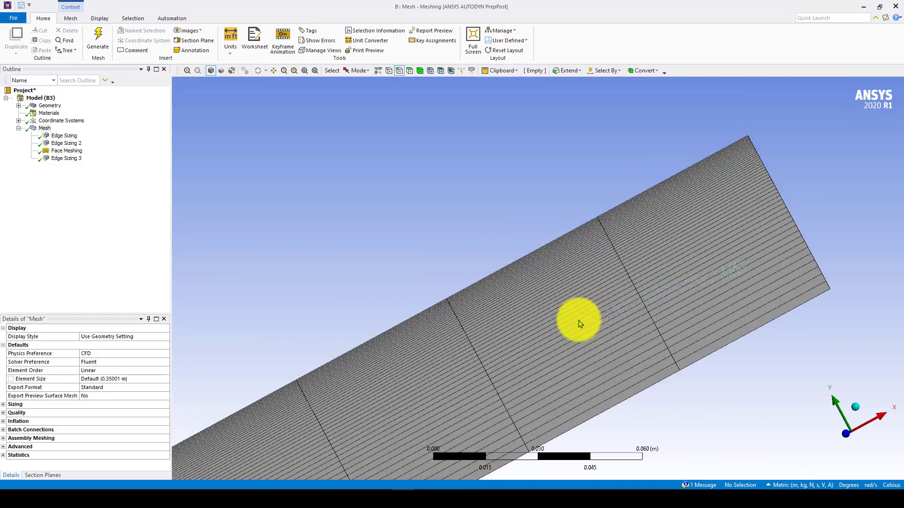
scroll(538, 335, "up", 3)
scroll(538, 335, "down", 5)
scroll(444, 317, "down", 5)
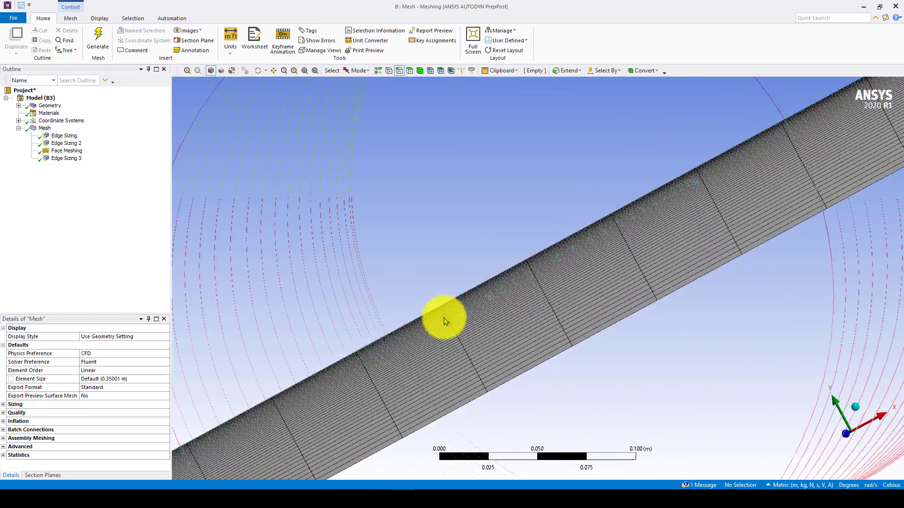
- Examine the element spacing along the pipe and at the opposite short edge controlled by Edge Sizing
scroll(450, 324, "down", 2)
middle_click_drag(450, 324, 750, 144, "ctrl")
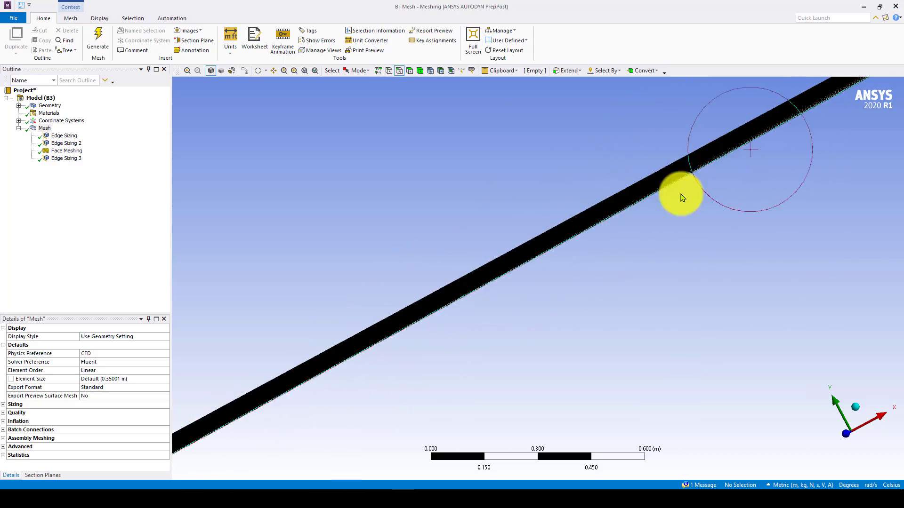
scroll(388, 312, "up", 2)
scroll(389, 312, "up", 3)
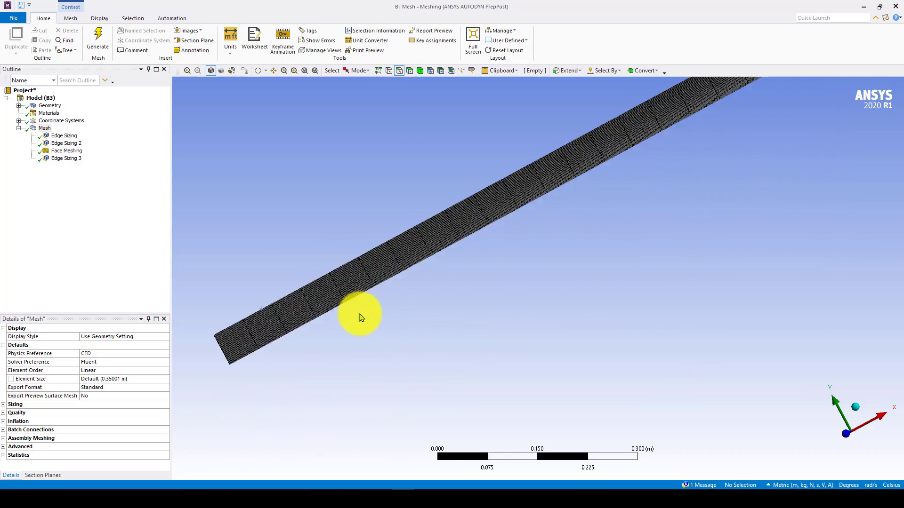
middle_click_drag(358, 314, 659, 221, "ctrl")
scroll(484, 319, "up", 3)
scroll(533, 242, "up", 4)
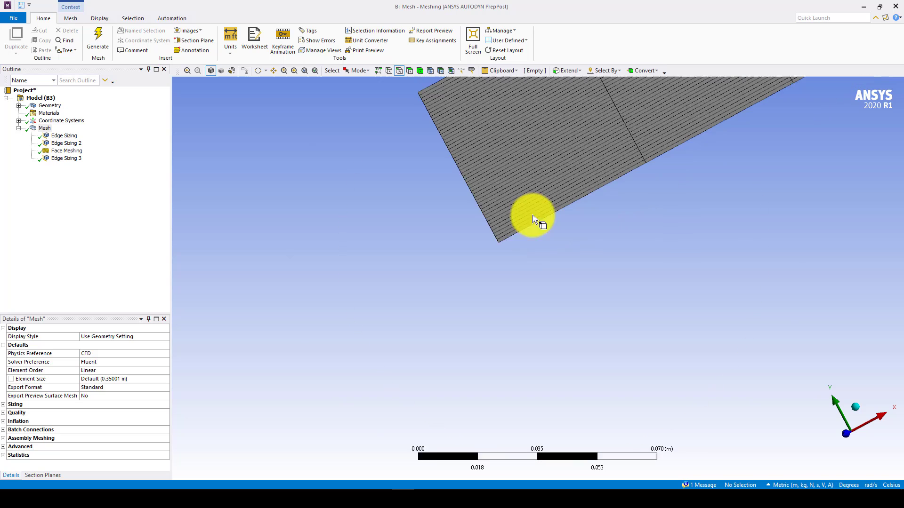
middle_click_drag(443, 175, 369, 409, "ctrl")
- Apply the one-directional long-to-short bias type to Edge Sizing with a bias factor of 10
left_click(66, 136)
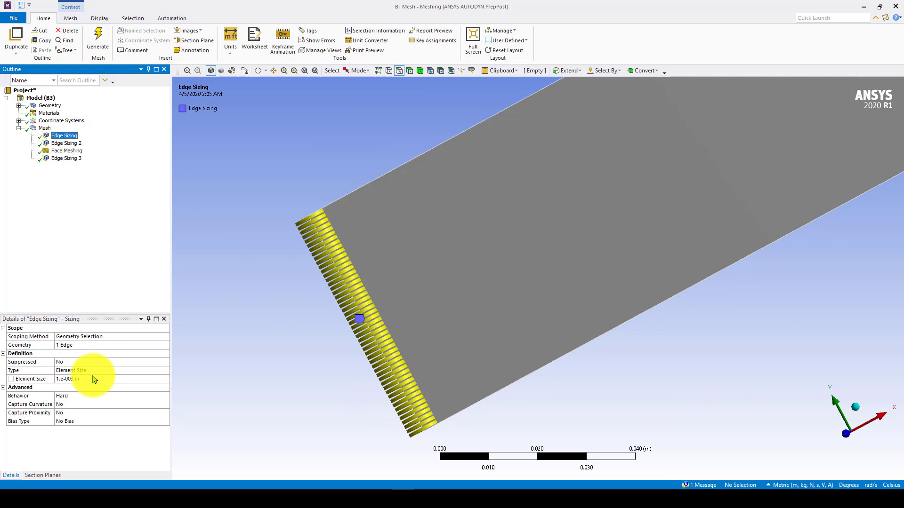
left_click(116, 421)
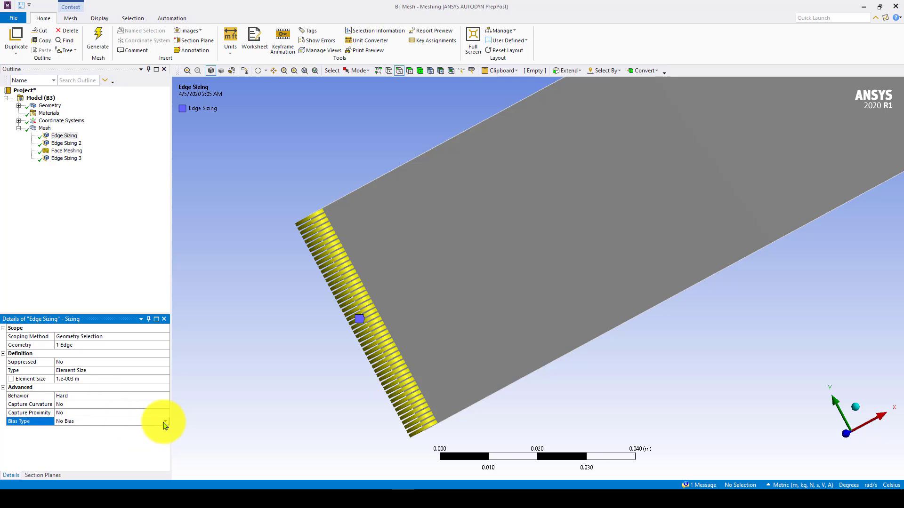
left_click(165, 421)
left_click(140, 429)
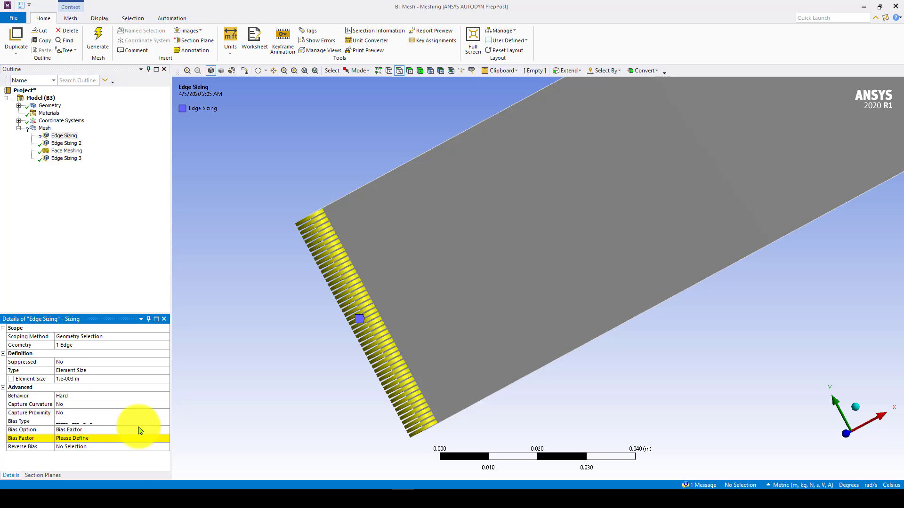
left_click(102, 436)
type("10")
key("Return")
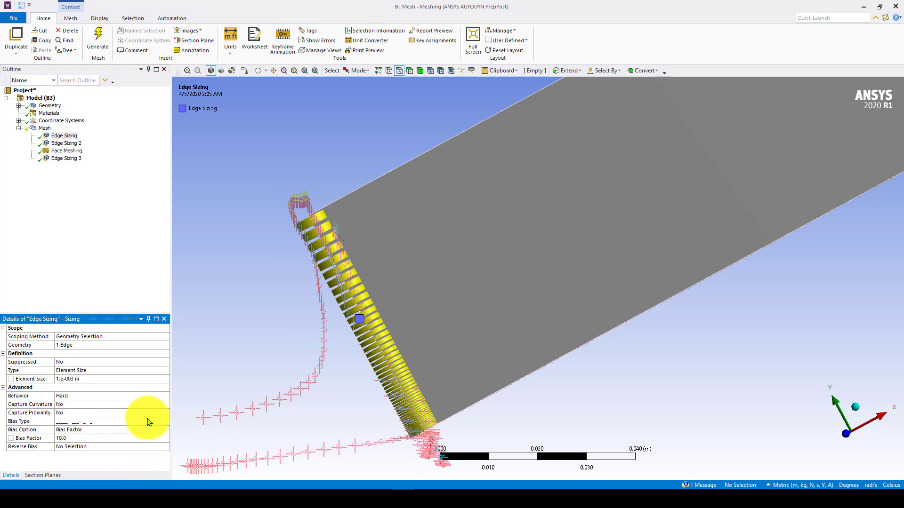
- Switch Edge Sizing to the one-directional short-to-long bias type, then regenerate the mesh and inspect the spacing at the near short edge
left_click(165, 423)
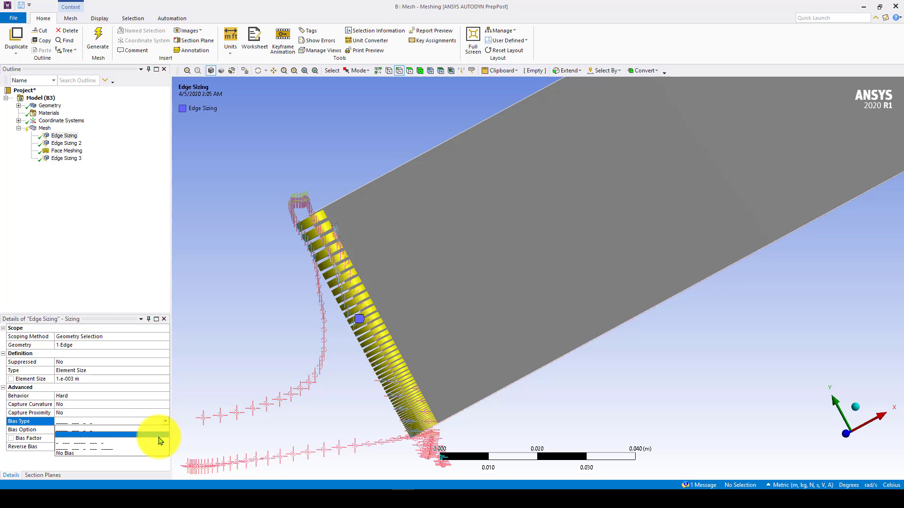
left_click(158, 441)
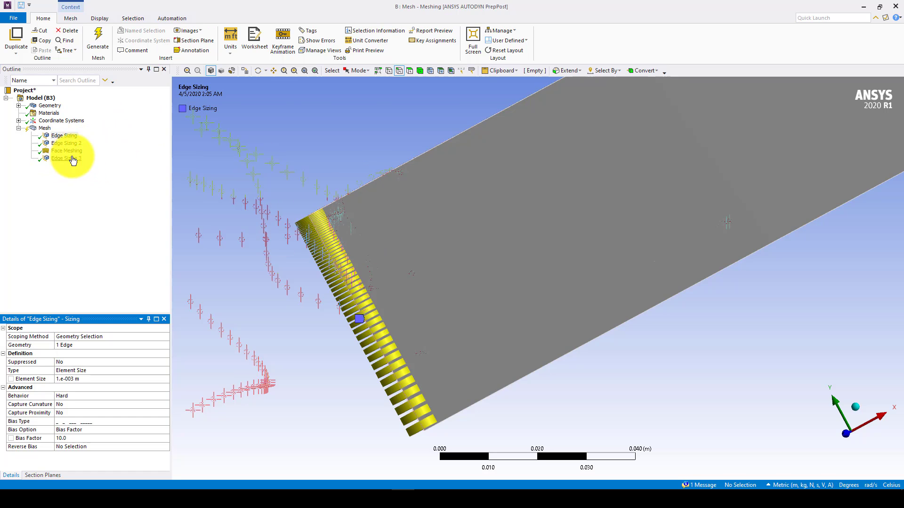
left_click(99, 40)
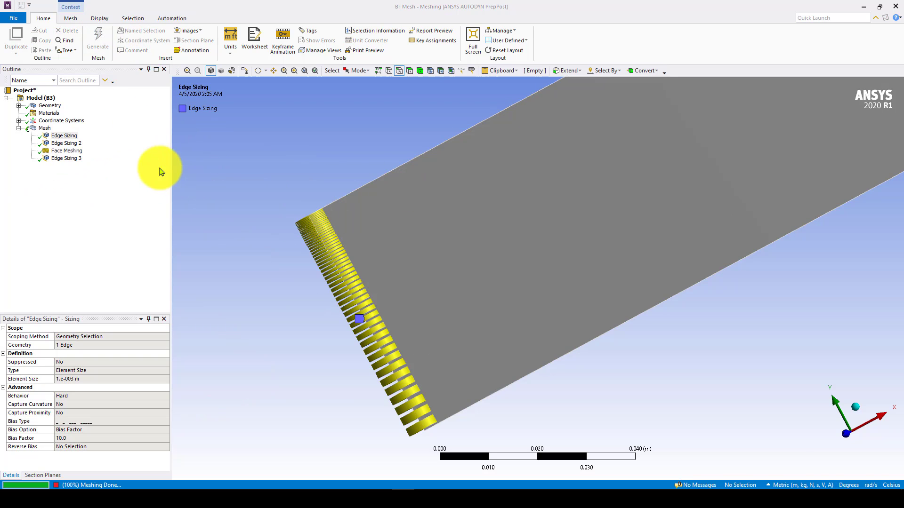
left_click(45, 128)
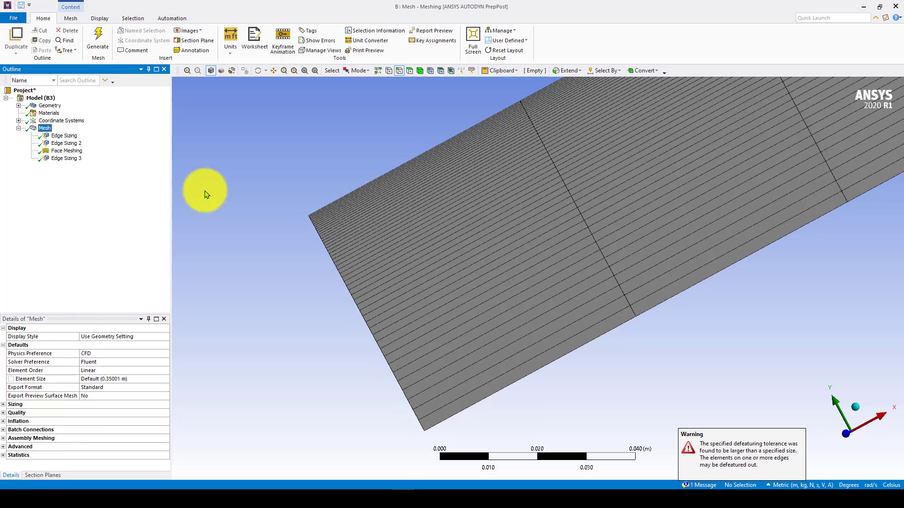
scroll(417, 310, "up", 2)
scroll(417, 310, "down", 3)
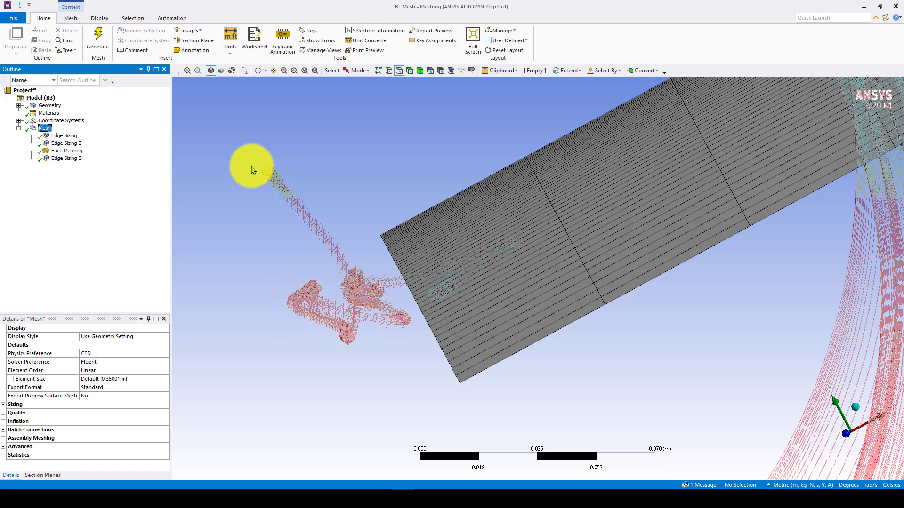
- Create a named selection called inlet on the pipe's short edge at the near end, using the edge selection filter
left_click(419, 71)
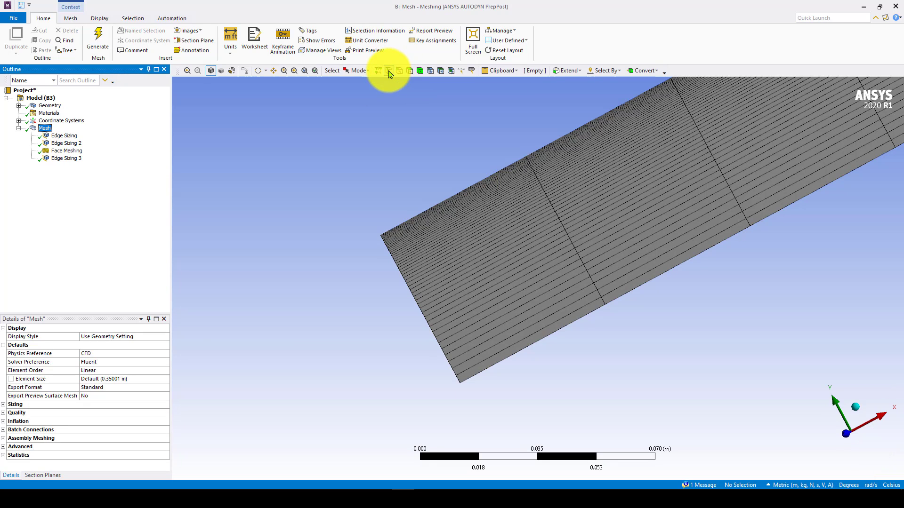
left_click(400, 71)
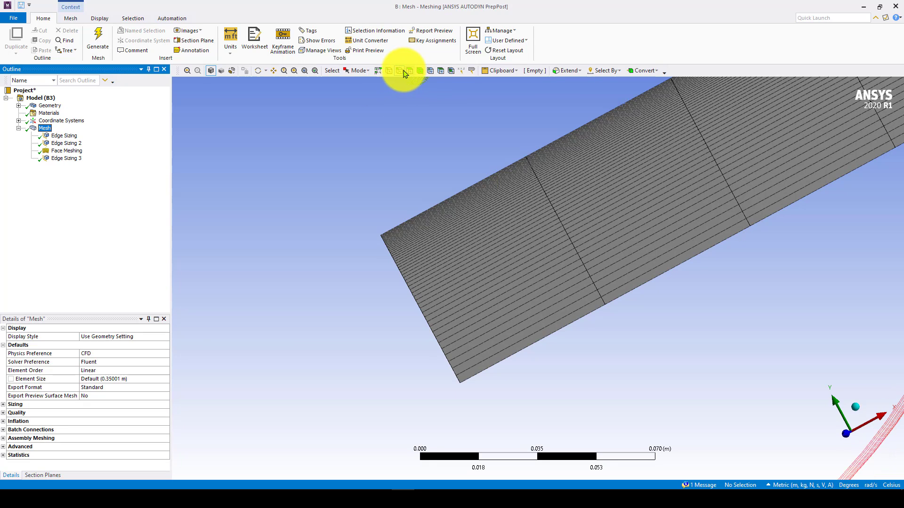
left_click(404, 283)
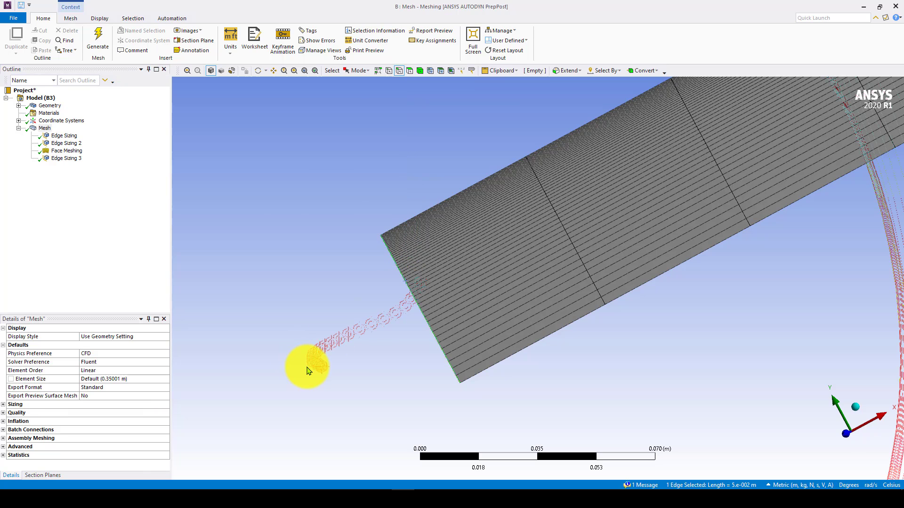
right_click(423, 318)
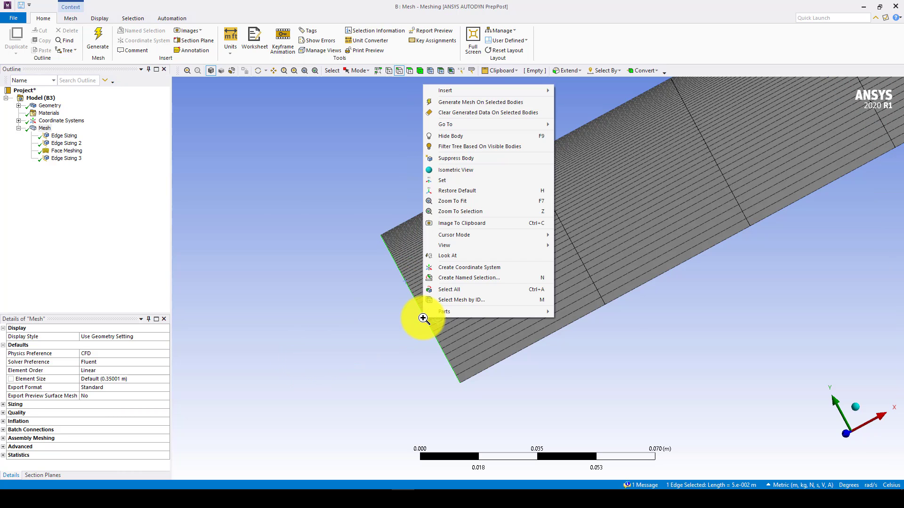
left_click(456, 278)
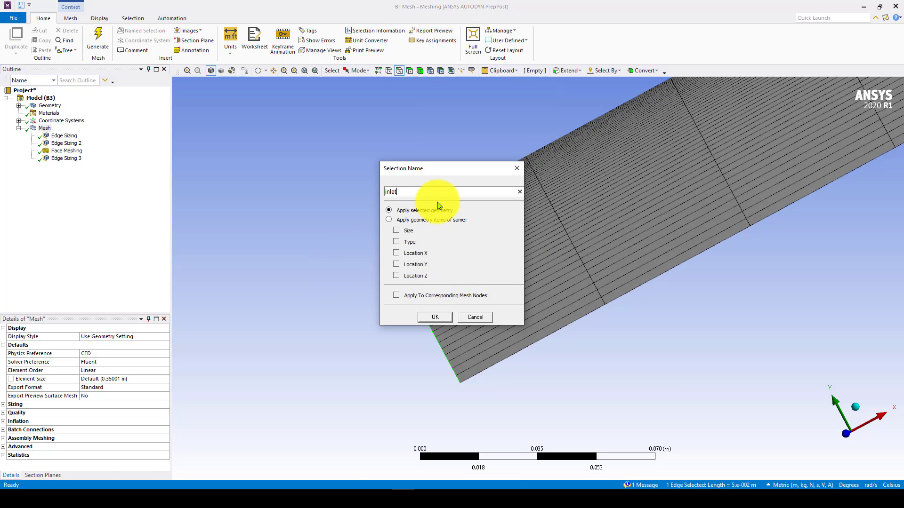
left_click(433, 316)
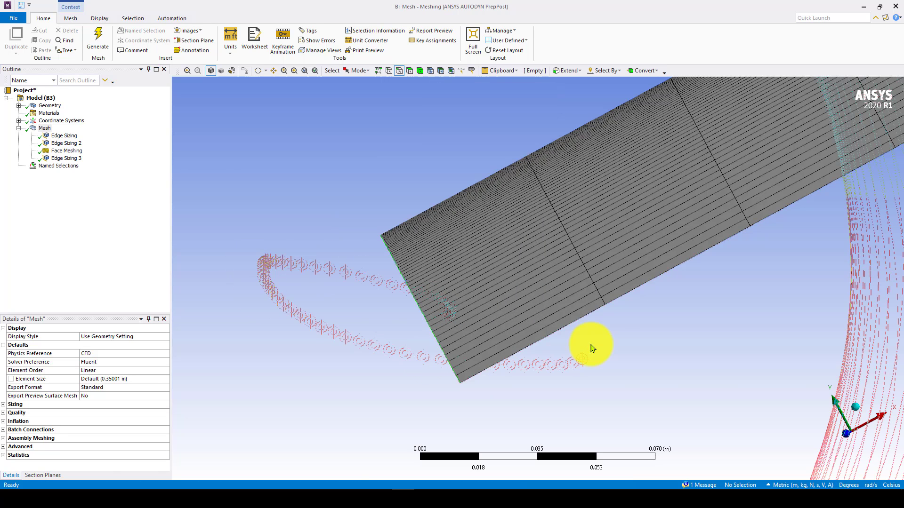
- Create a named selection called symmetry on the pipe's lower long edge, where the elements are coarsest
left_click(598, 312)
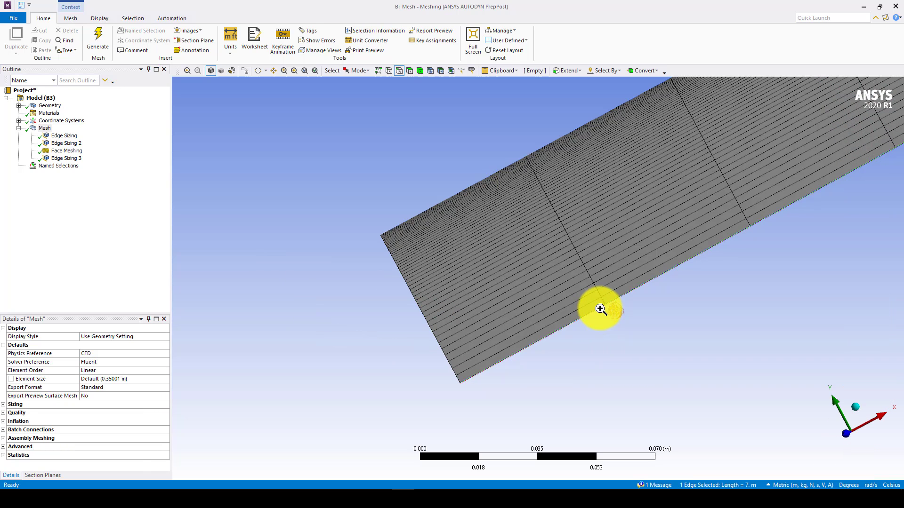
right_click(597, 309)
left_click(646, 268)
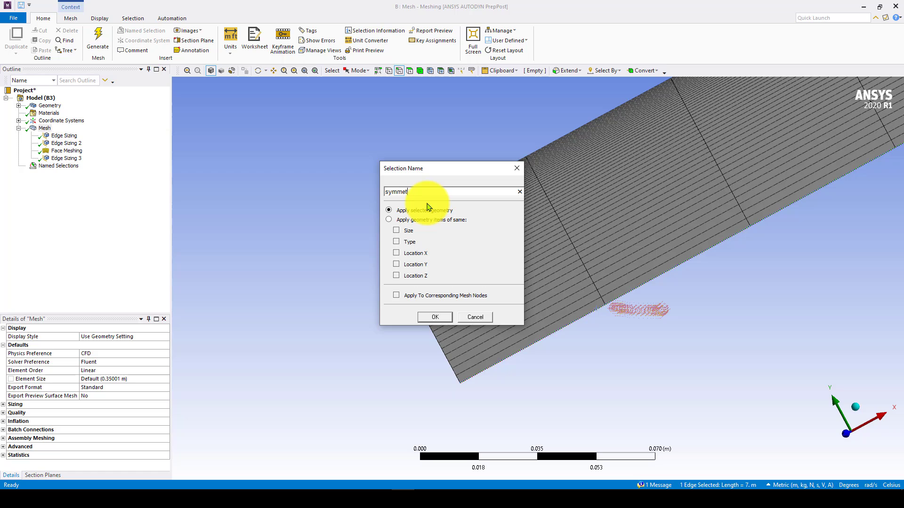
key("Return")
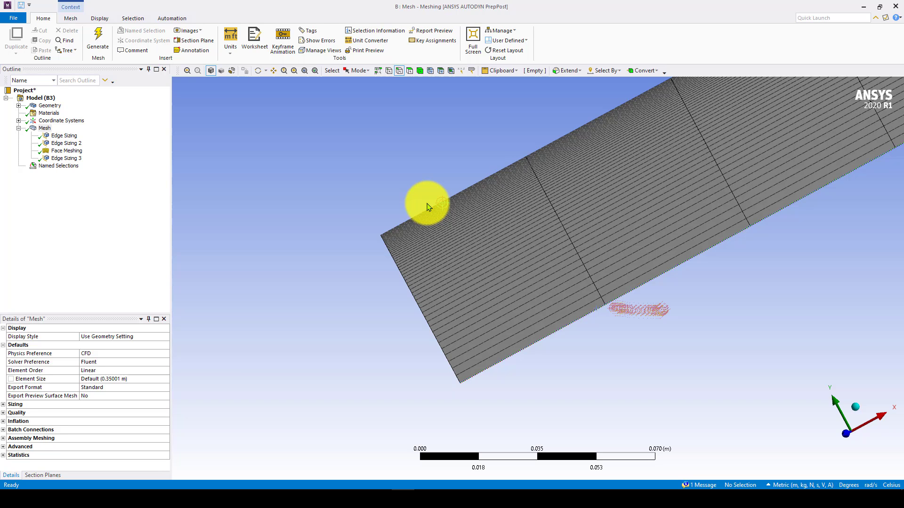
- Create a named selection called wall on the pipe's upper long edge, where the mesh is refined
scroll(442, 188, "up", 2)
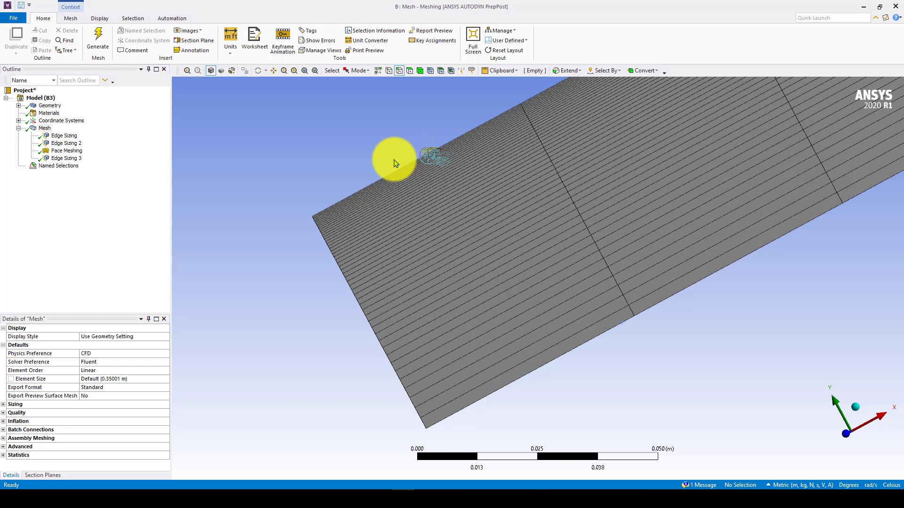
left_click(382, 178)
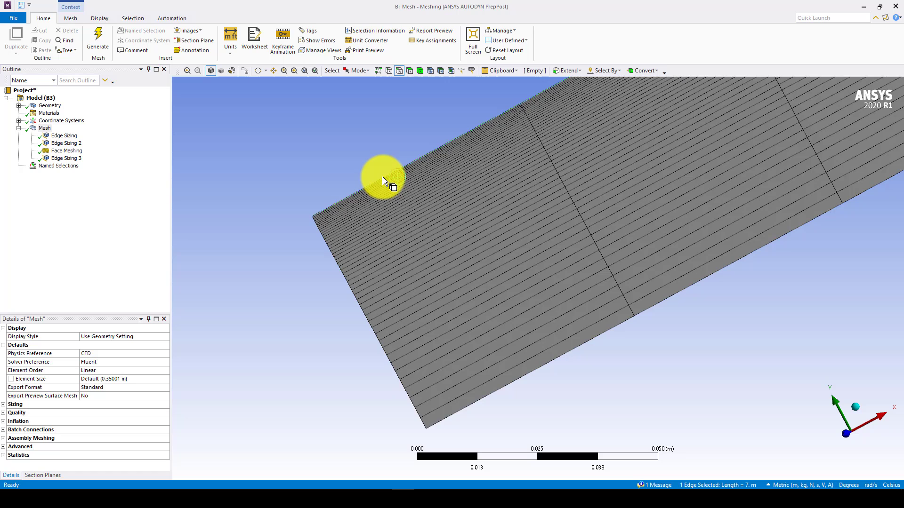
right_click(382, 178)
left_click(445, 370)
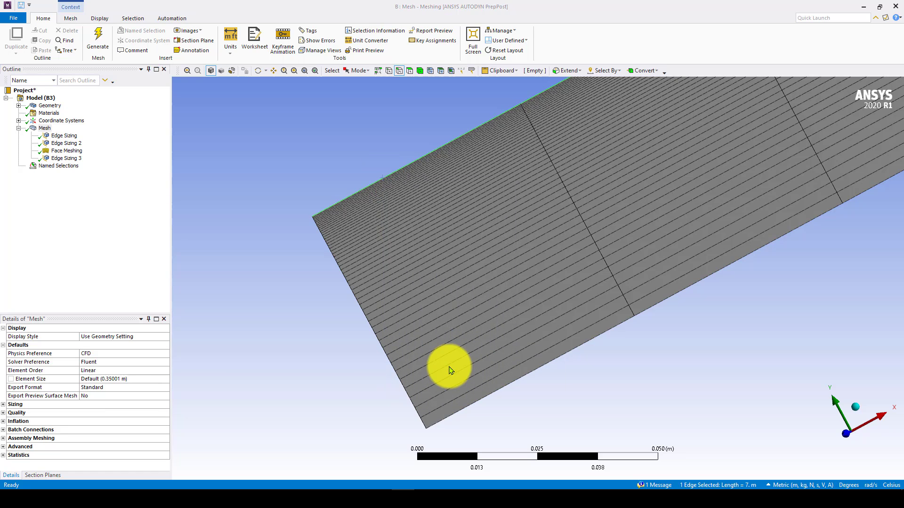
key("Return")
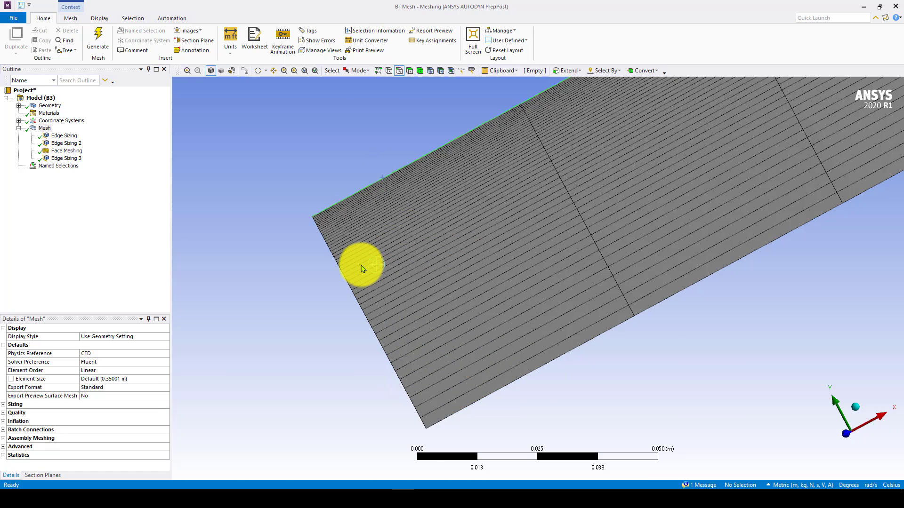
- Create a named selection called outlet on the short edge at the far end of the pipe
scroll(401, 177, "up", 3)
scroll(527, 220, "down", 6)
scroll(670, 194, "down", 6)
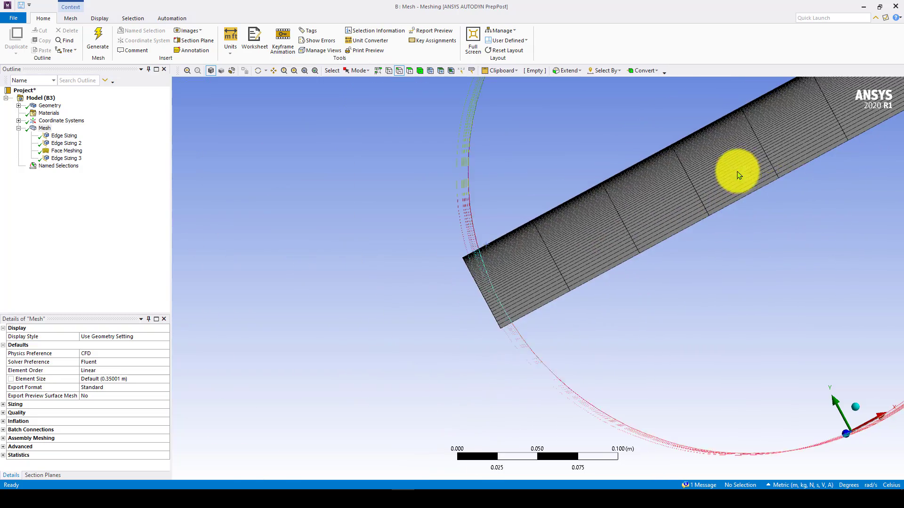
scroll(774, 175, "down", 3)
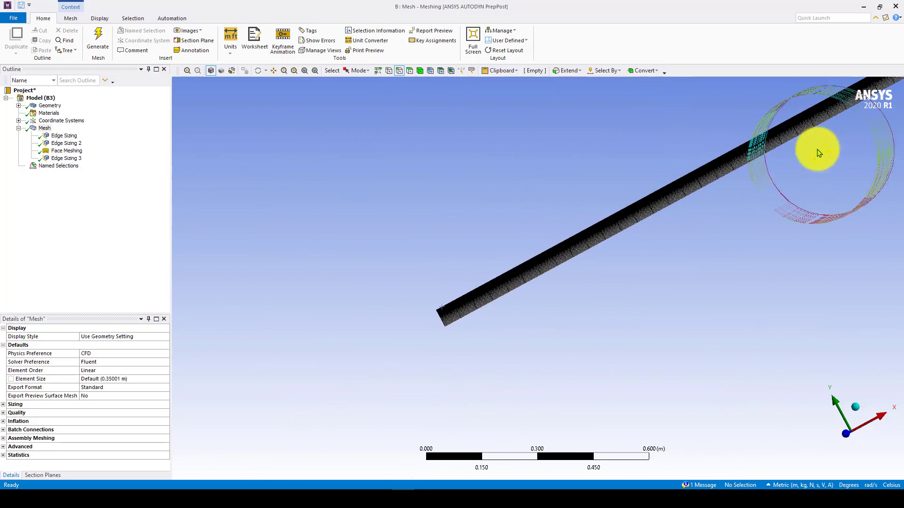
middle_click_drag(818, 153, 704, 169, "ctrl")
scroll(704, 170, "down", 3)
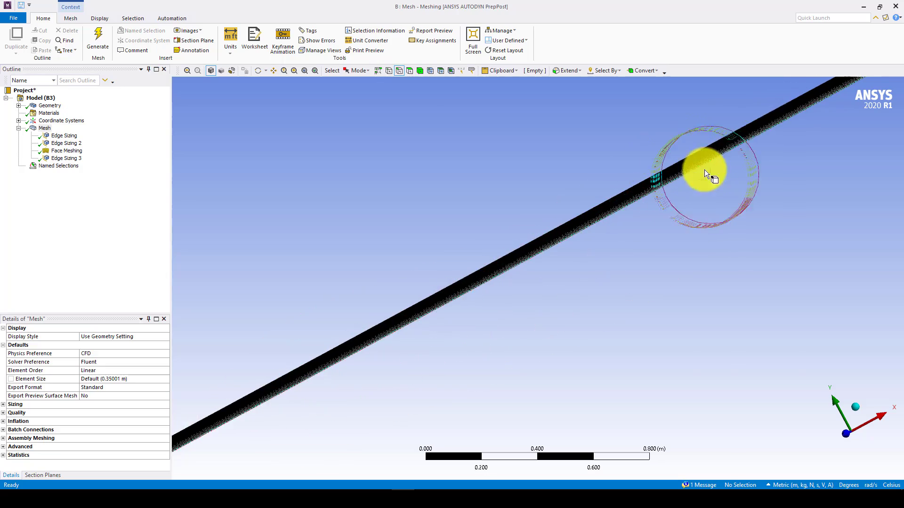
middle_click_drag(789, 156, 353, 377, "ctrl")
scroll(641, 176, "up", 3)
scroll(641, 176, "up", 5)
middle_click_drag(776, 132, 556, 381, "ctrl")
scroll(595, 325, "up", 8)
middle_click_drag(595, 324, 588, 165, "ctrl")
scroll(591, 320, "up", 3)
left_click(562, 203)
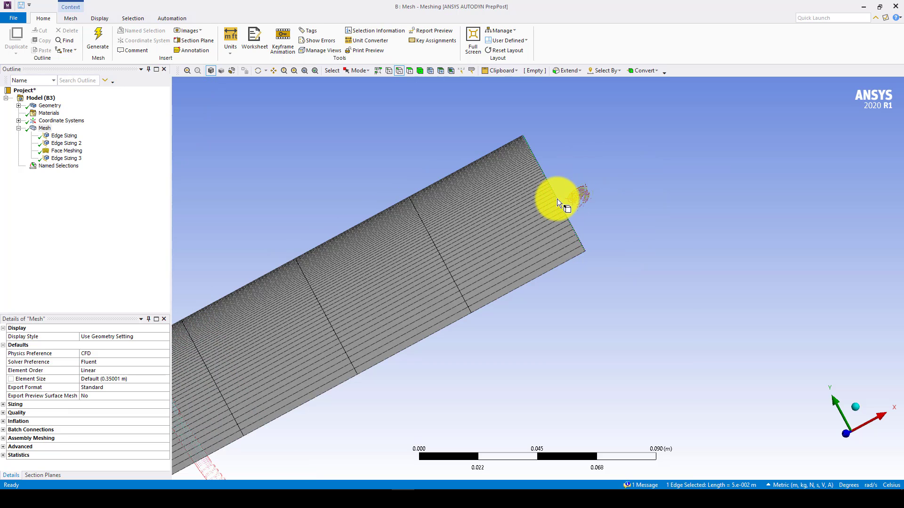
right_click(557, 199)
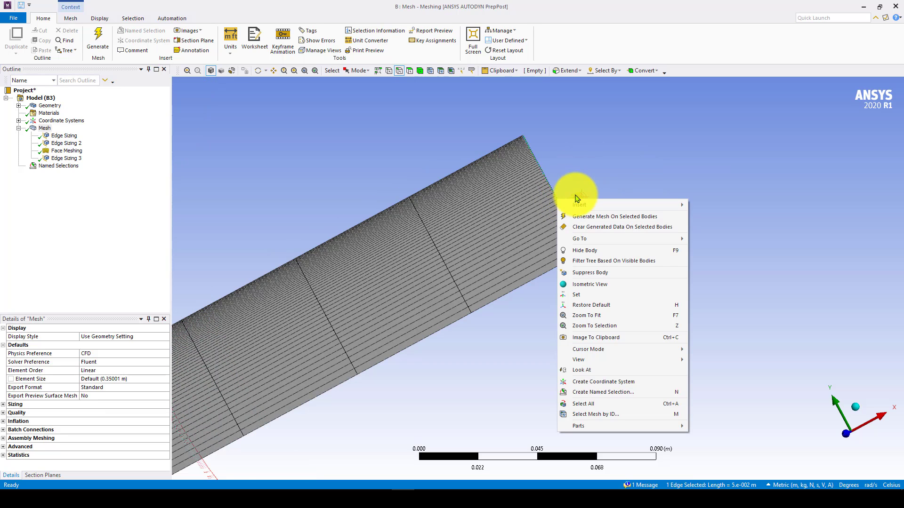
left_click(616, 393)
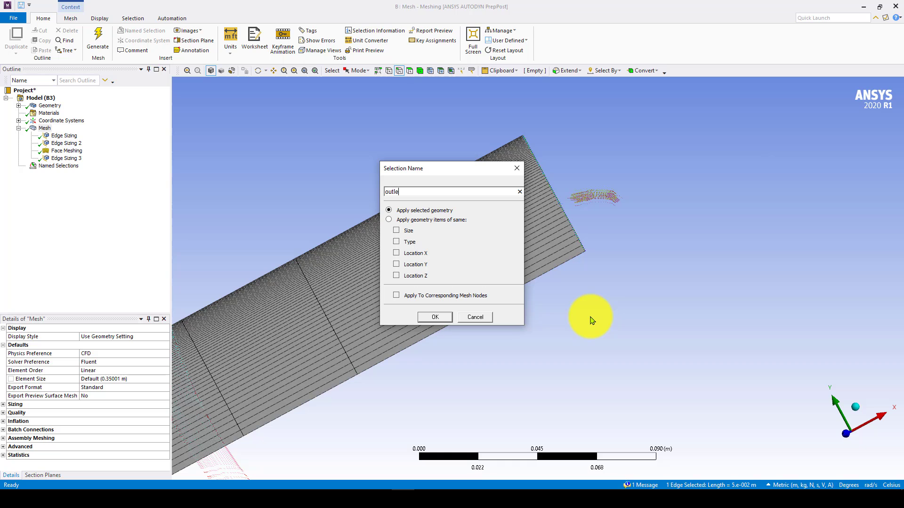
key("Return")
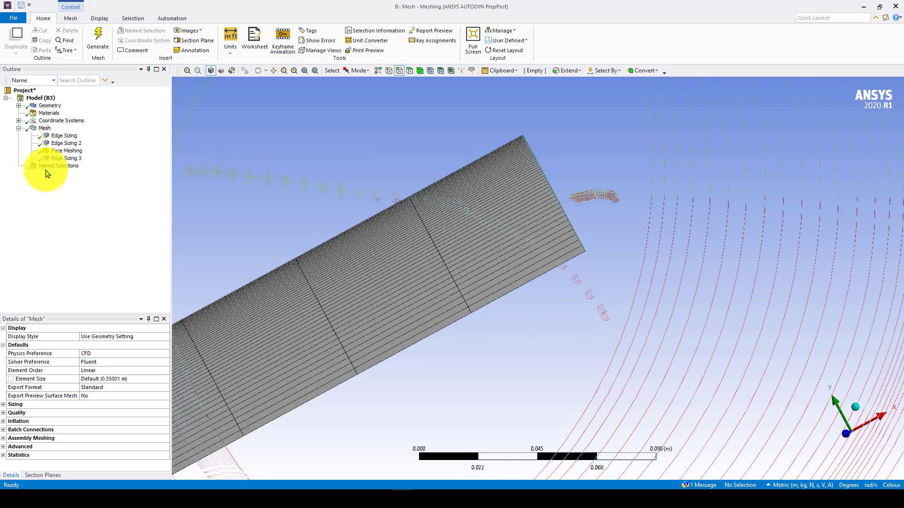
- Expand the named selections and check which pipe edges the wall, symmetry and inlet entries are assigned to
left_click(43, 167)
left_click(19, 166)
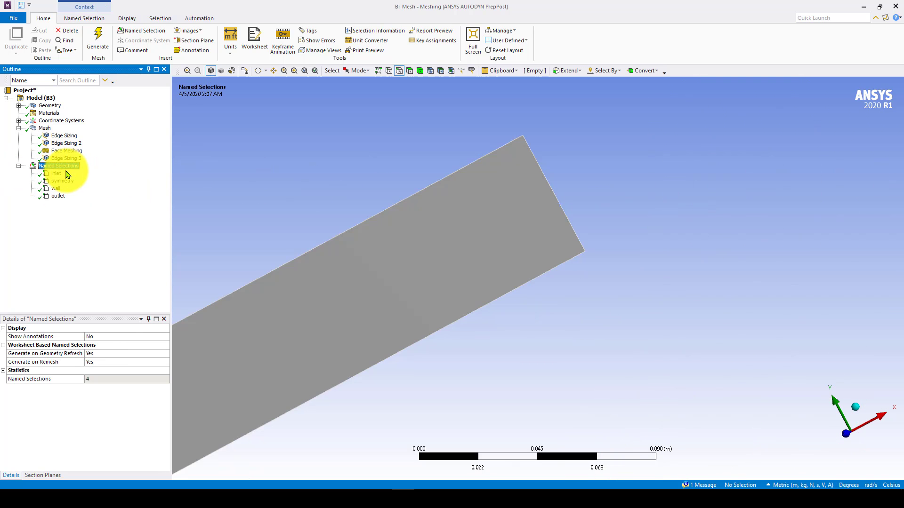
left_click(60, 174)
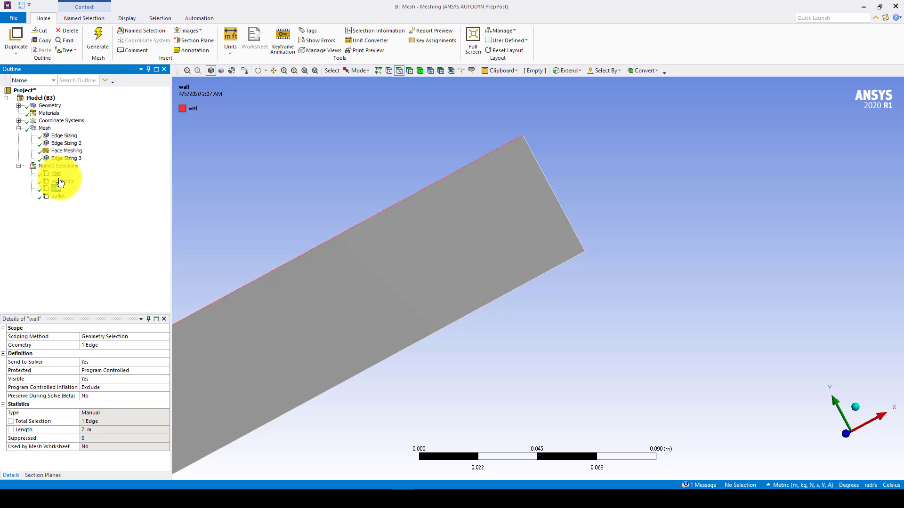
left_click(60, 182)
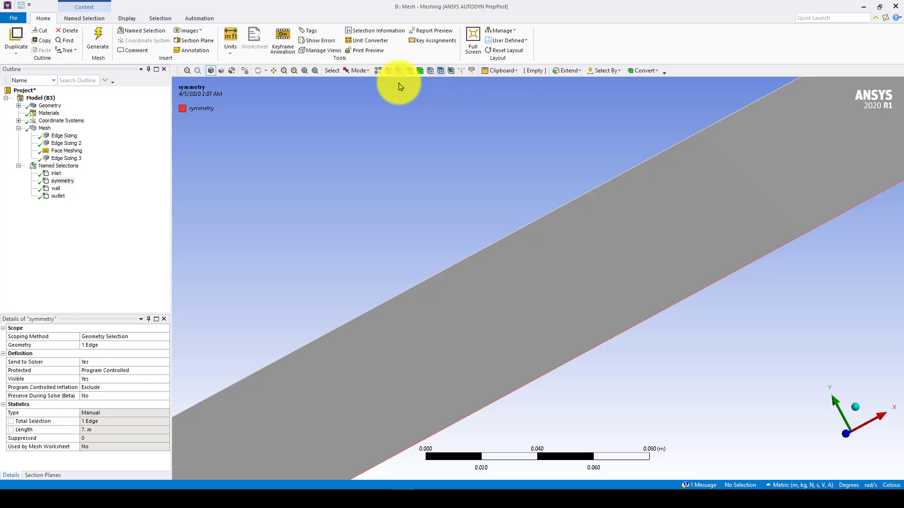
left_click(314, 71)
middle_click_drag(370, 241, 478, 187, "ctrl")
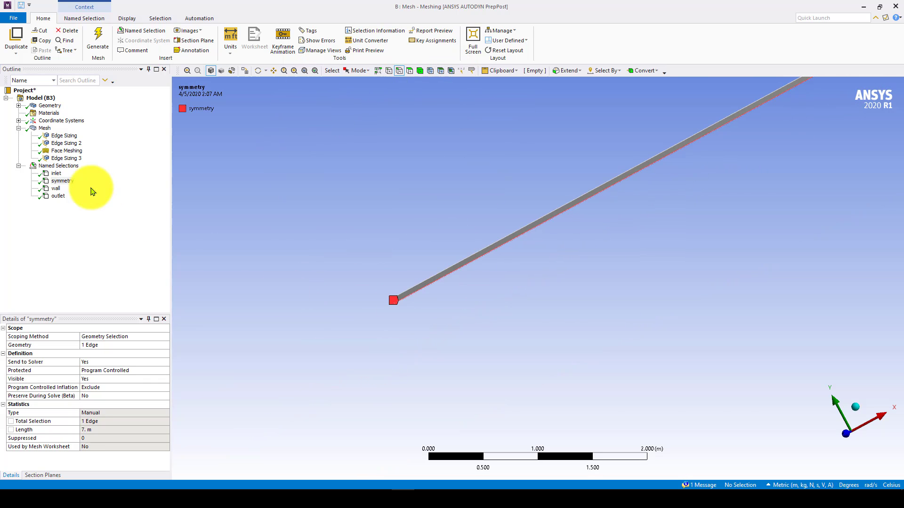
left_click(57, 174)
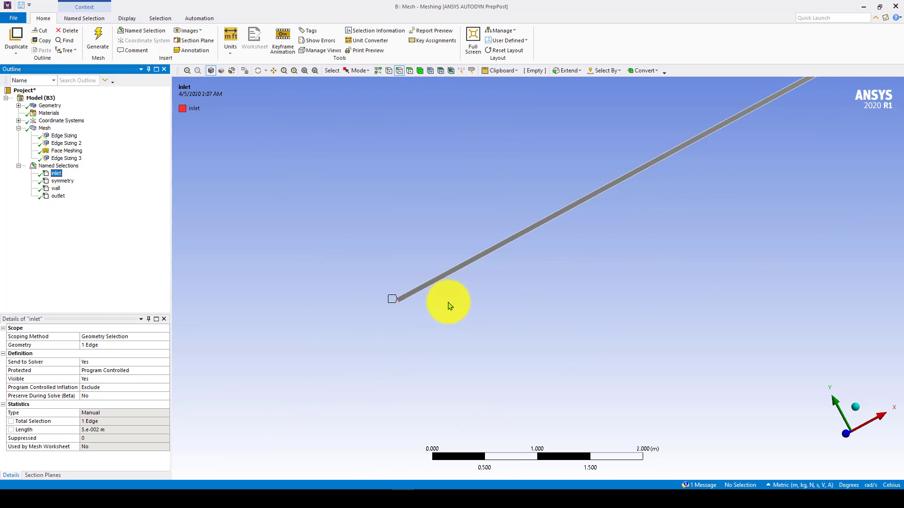
scroll(448, 302, "up", 3)
middle_click_drag(331, 312, 560, 213, "ctrl")
scroll(476, 260, "up", 4)
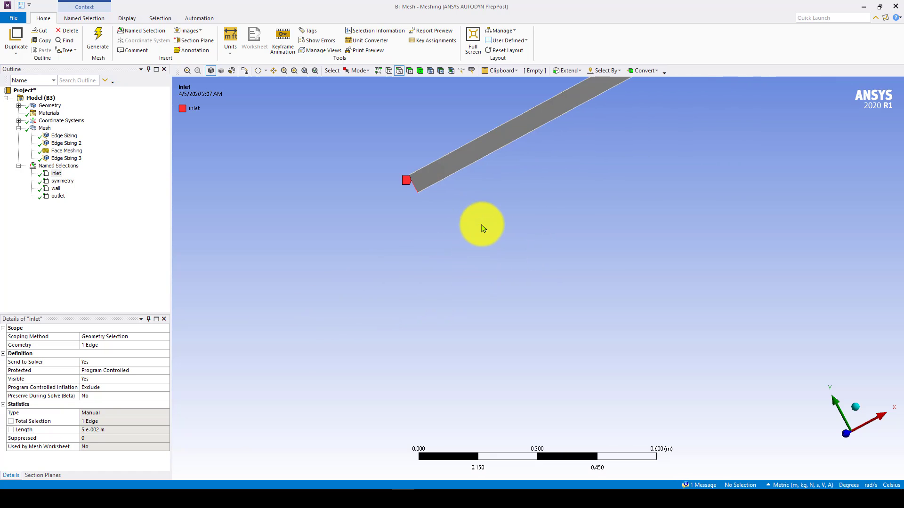
middle_click_drag(481, 224, 357, 413, "ctrl")
scroll(353, 320, "up", 1)
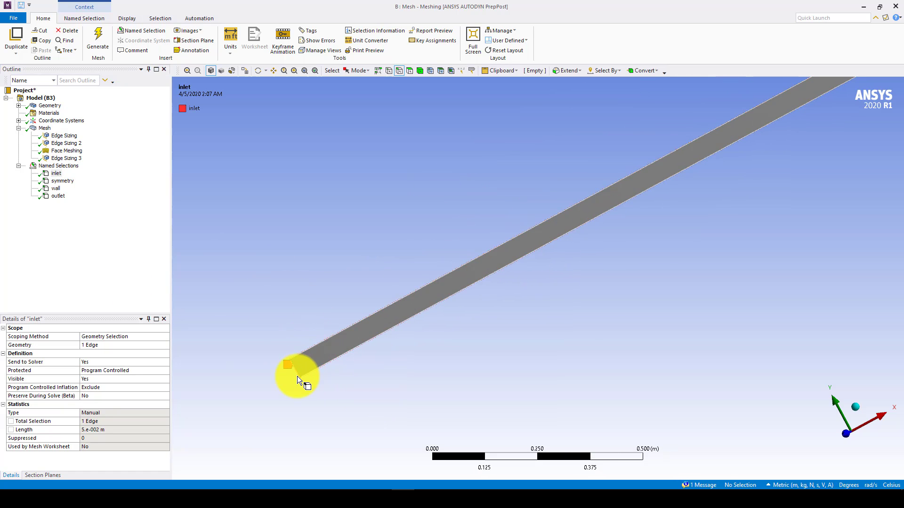
- Display the mesh again and examine the elements along the pipe up close
left_click(45, 129)
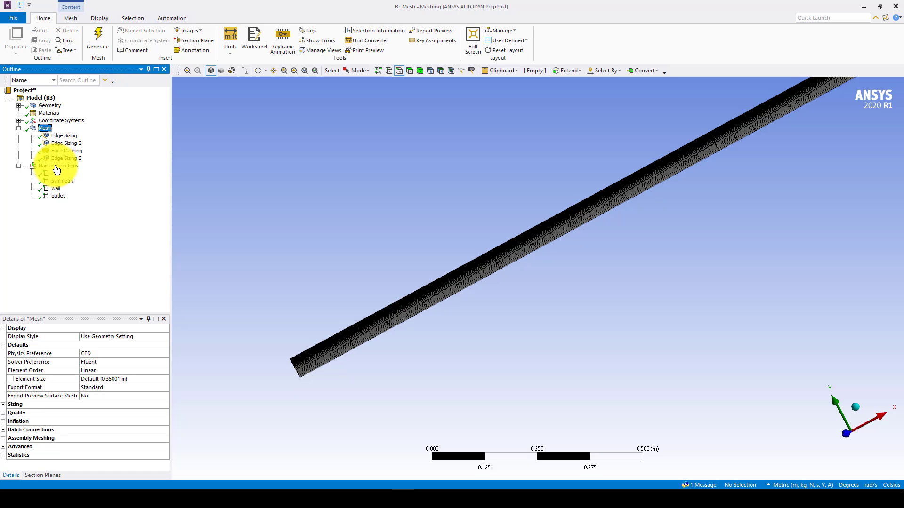
middle_click_drag(350, 220, 384, 263, "shift")
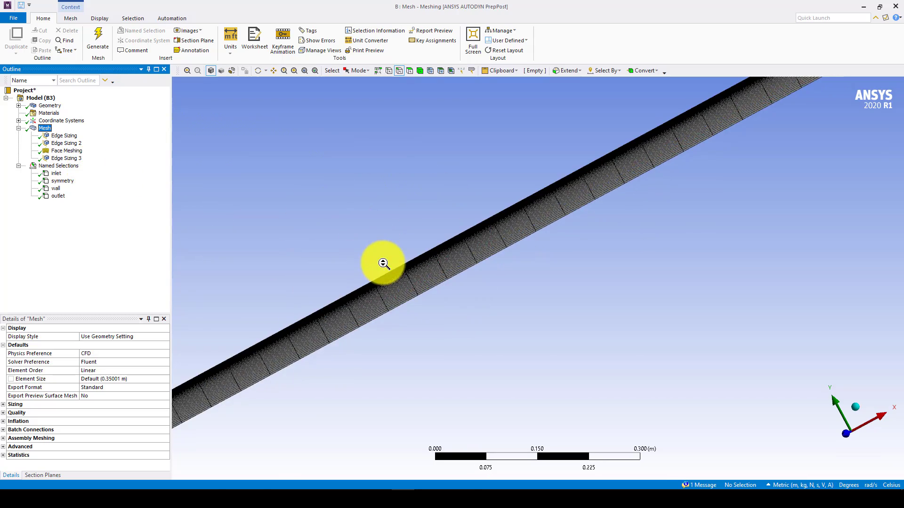
scroll(422, 276, "up", 5)
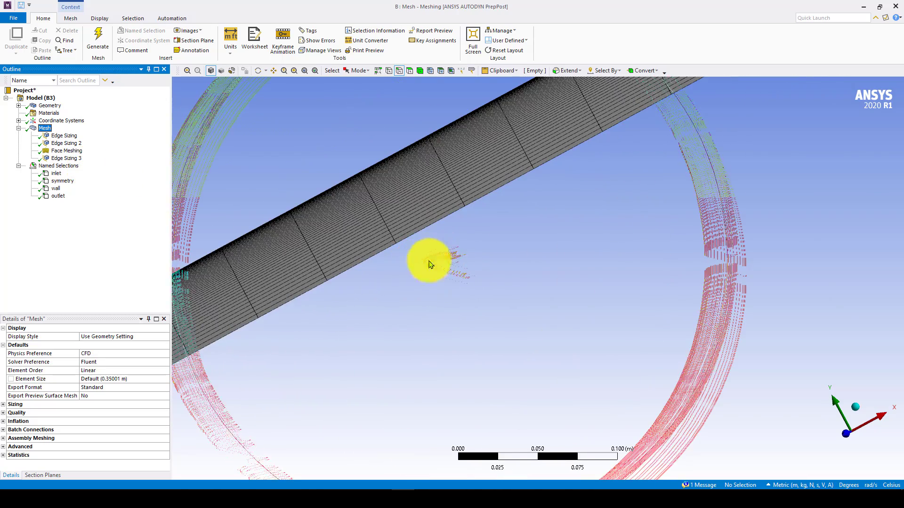
- Inspect the mesh near the pipe's end and check its node and element counts in the mesh statistics
middle_click_drag(429, 265, 789, 238, "ctrl")
middle_click_drag(626, 262, 478, 289, "ctrl")
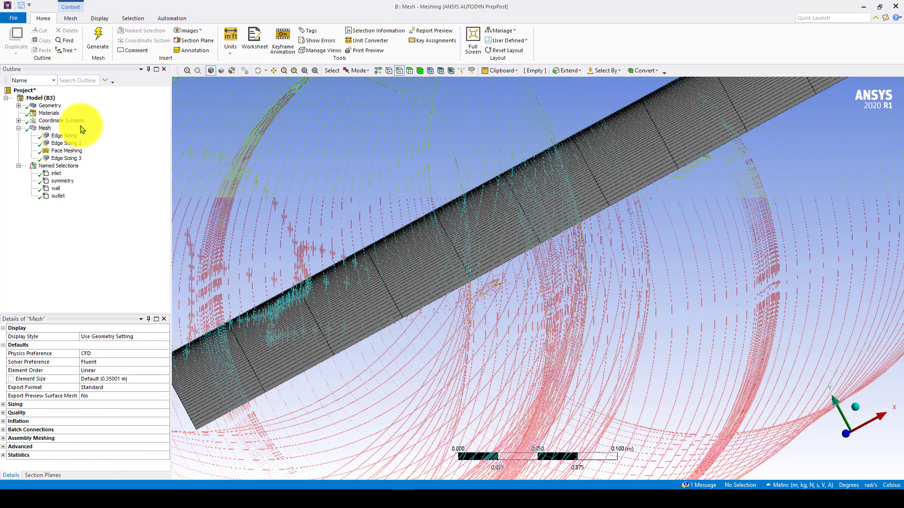
left_click(44, 128)
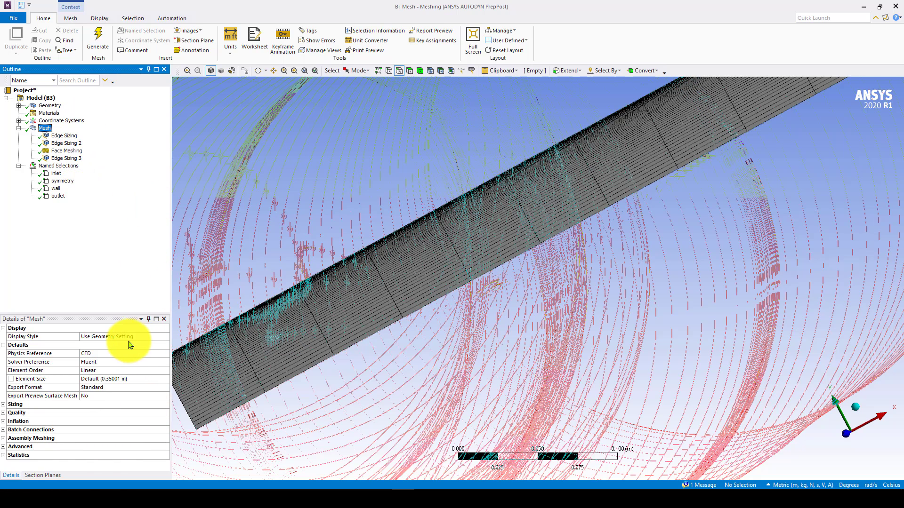
left_click(3, 455)
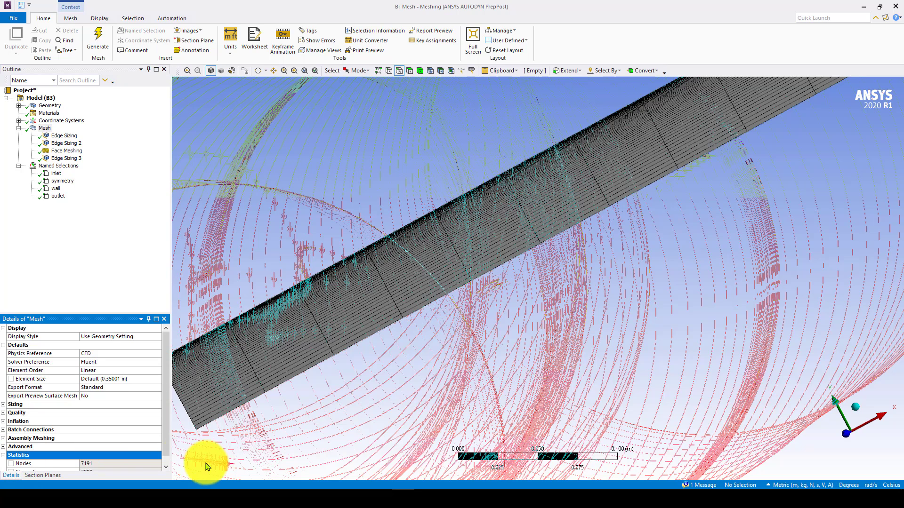
left_click(160, 420)
scroll(167, 441, "down", 1)
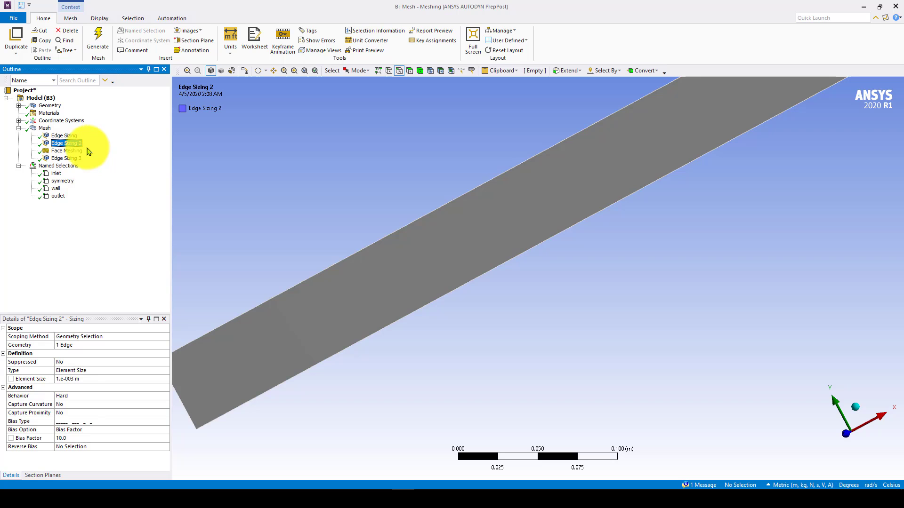
- Set the number of divisions on the pipe's two long edges to 700 in Edge Sizing 3 and regenerate the mesh
left_click(80, 159)
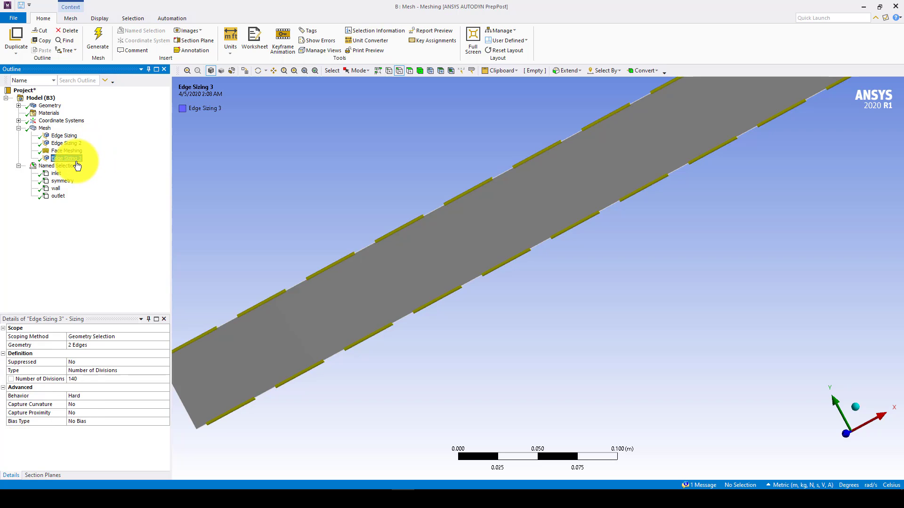
left_click(75, 379)
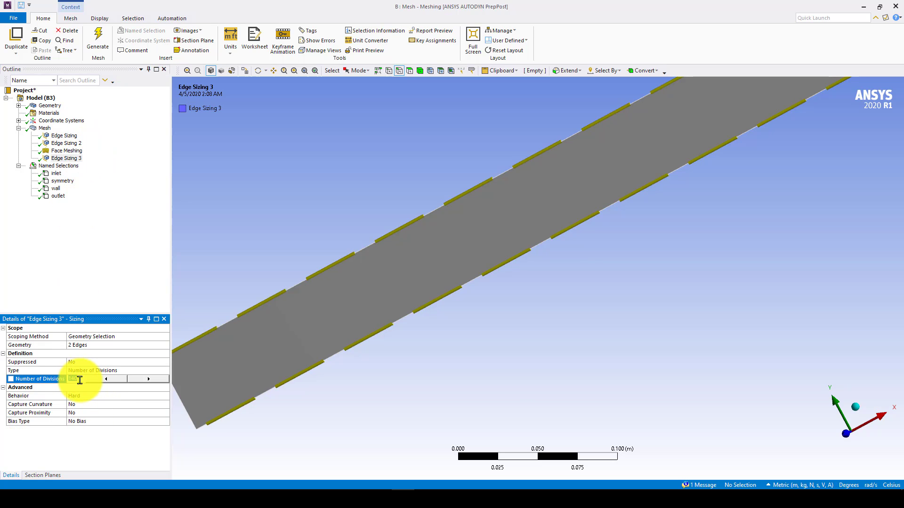
key("Return")
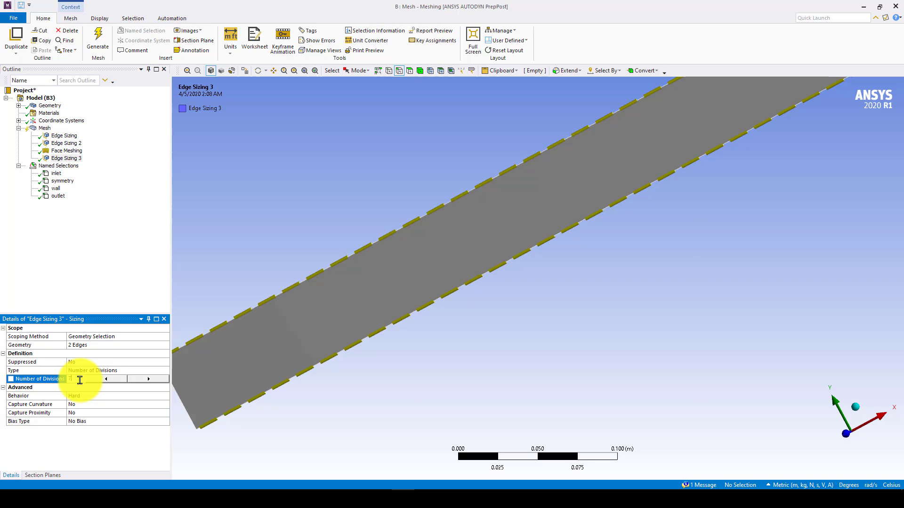
key("Return")
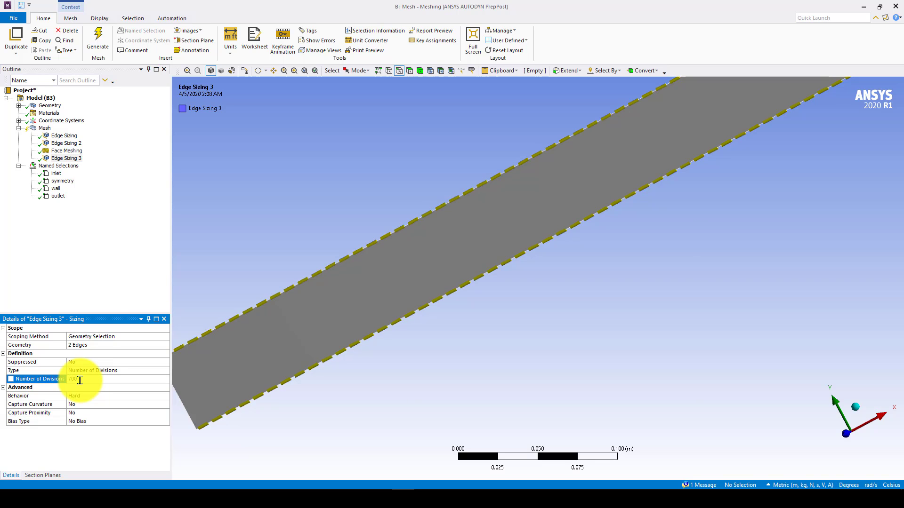
left_click(50, 129)
left_click(98, 41)
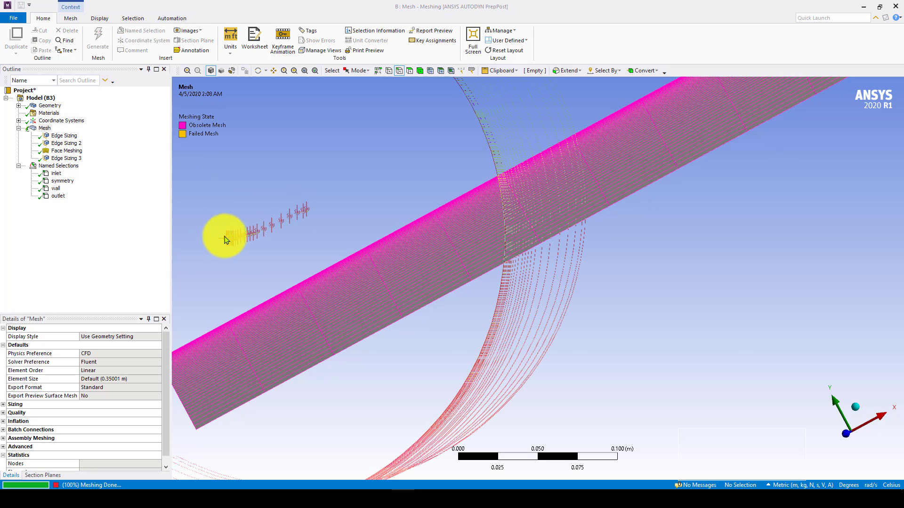
- Check the regenerated mesh's node and element counts and examine the element spacing along the pipe
middle_click_drag(353, 341, 496, 294, "ctrl")
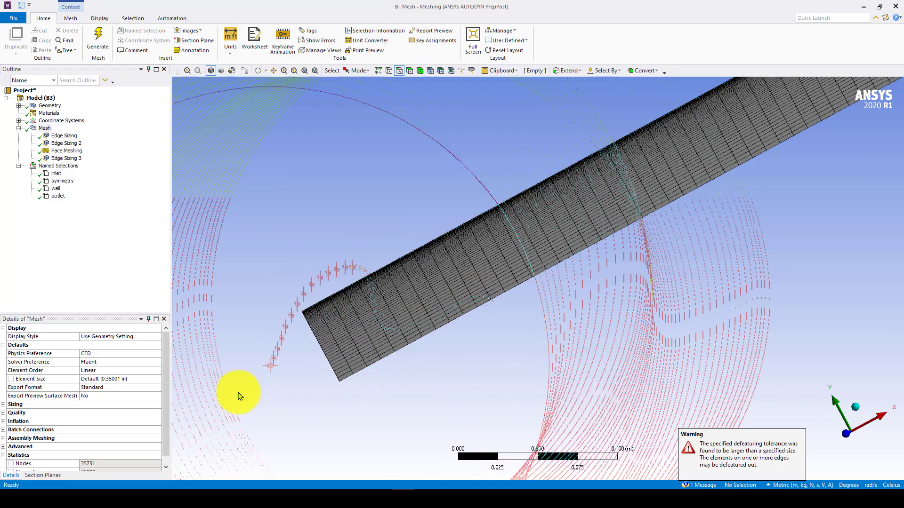
left_click_drag(165, 436, 165, 445)
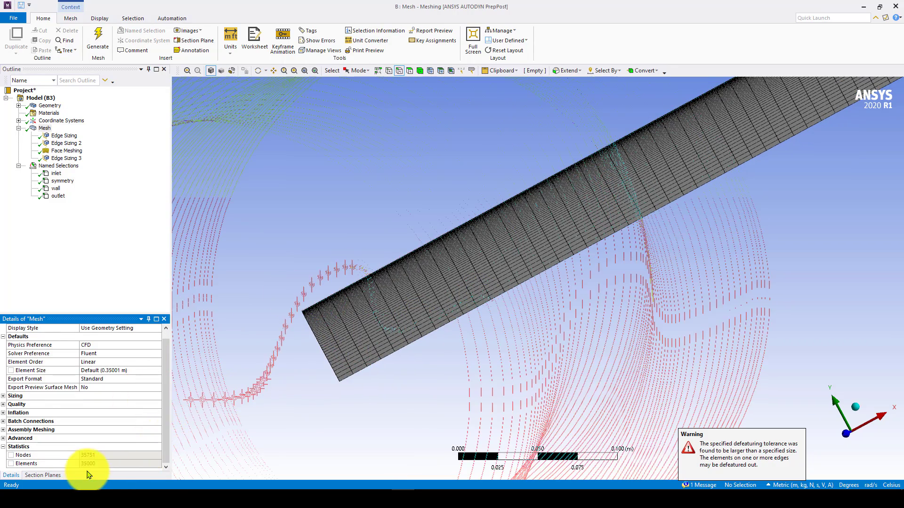
scroll(526, 370, "up", 5)
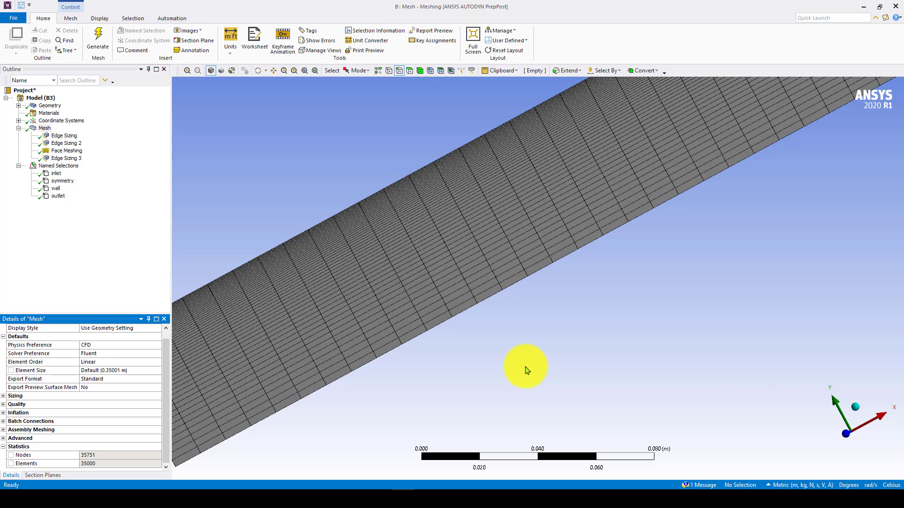
scroll(525, 370, "down", 3)
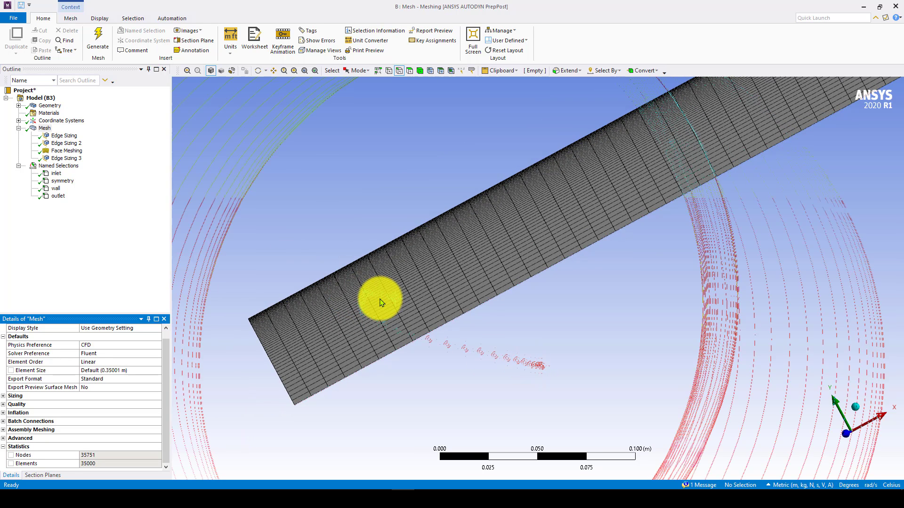
scroll(494, 284, "up", 4)
middle_click_drag(504, 278, 320, 382, "ctrl")
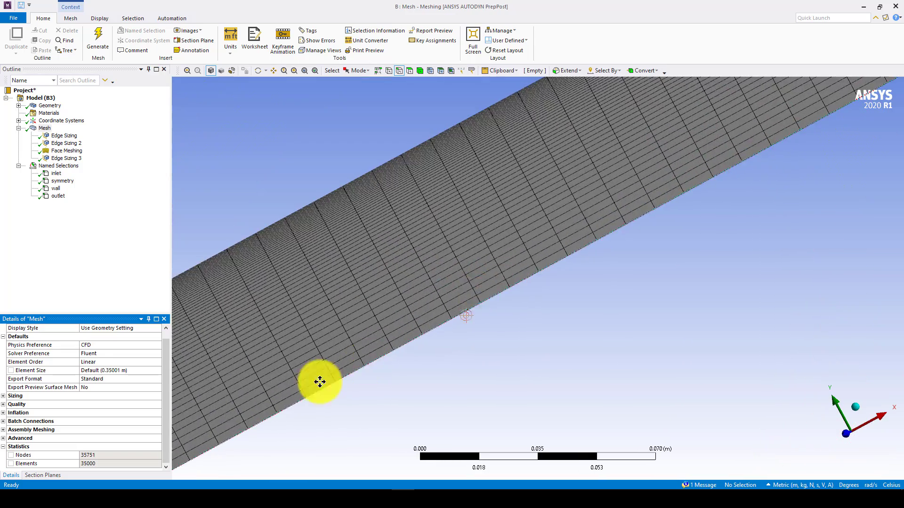
scroll(488, 310, "down", 3)
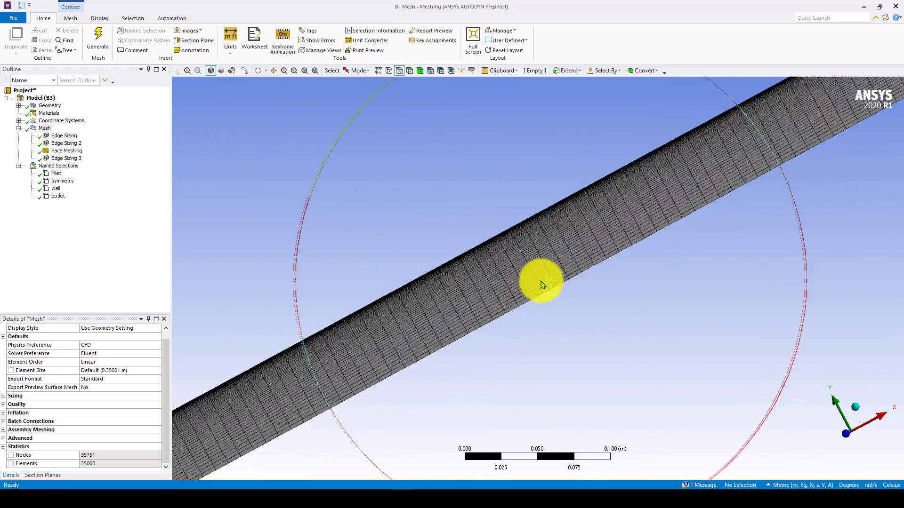
scroll(541, 284, "down", 5)
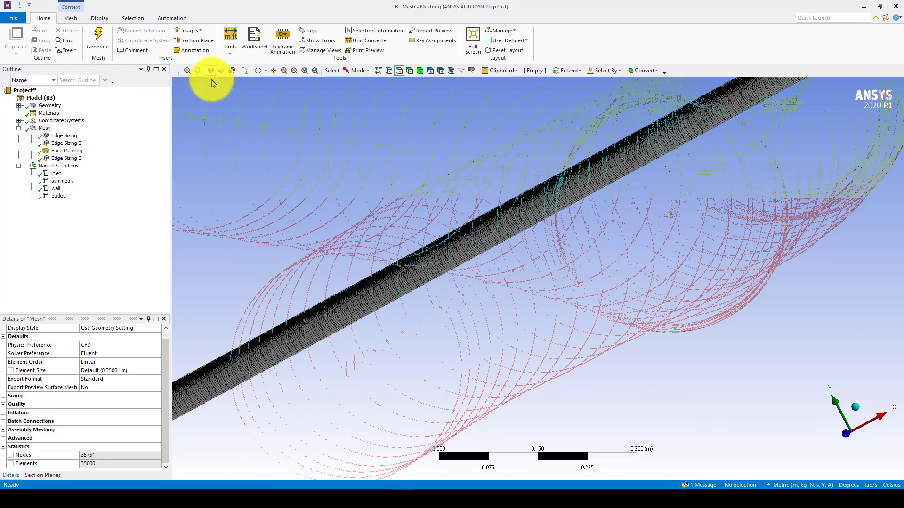
- Close the mesh editor to return to Workbench and save the project on the Desktop as casetest
left_click(892, 6)
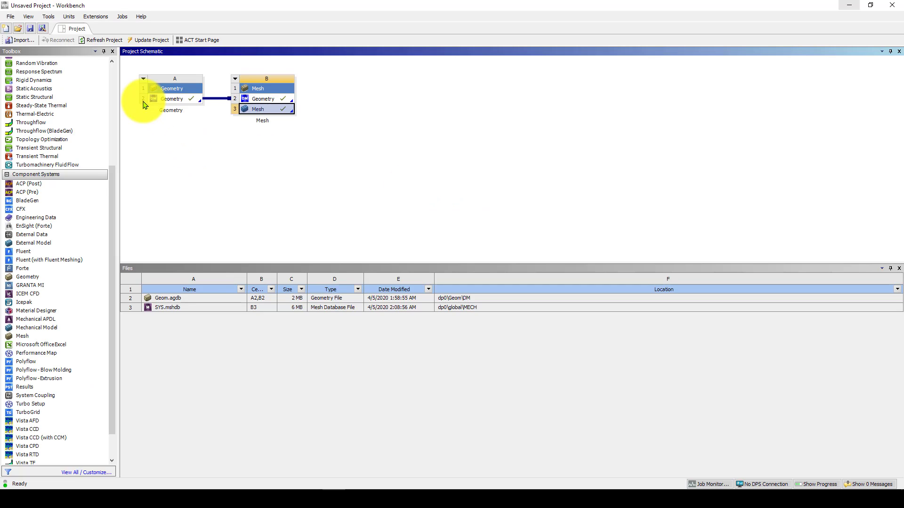
left_click(32, 29)
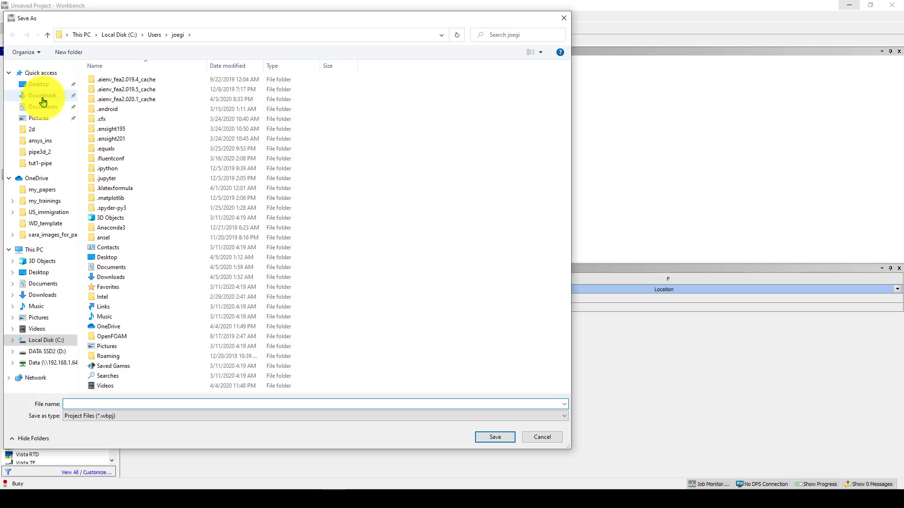
left_click(39, 85)
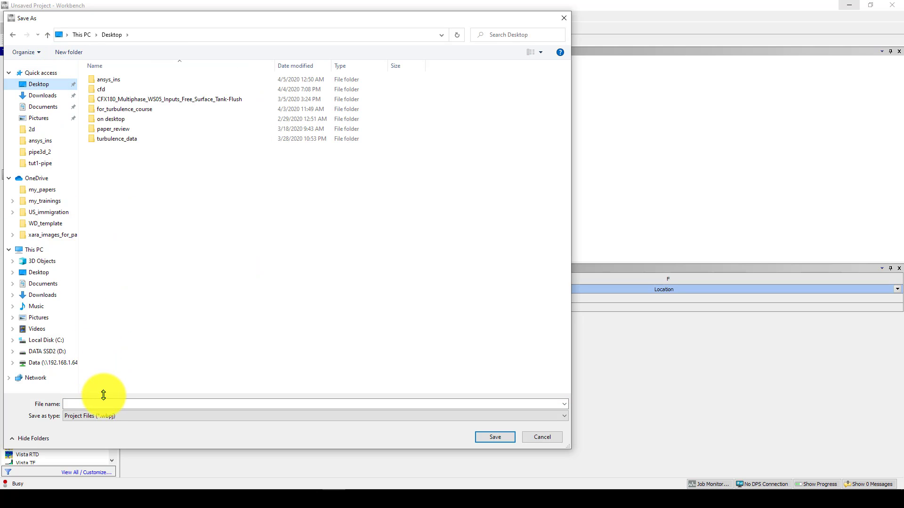
type("cas")
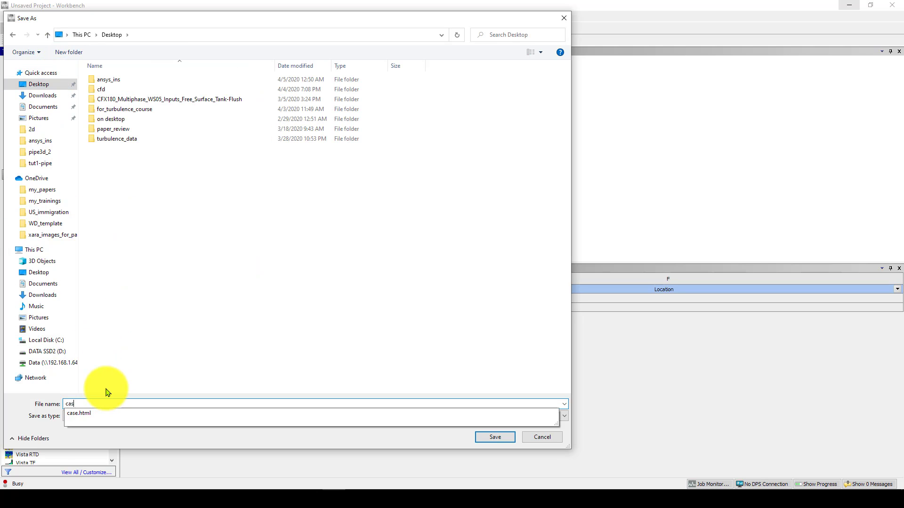
type("e01")
key("Return")
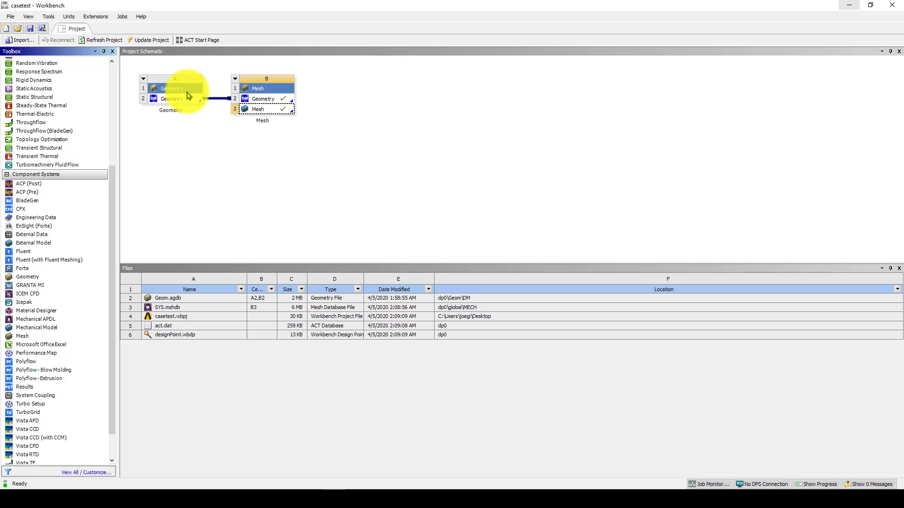
- Add a Fluent component system linked to the Mesh cell of system B and update that Mesh cell
scroll(67, 320, "down", 2)
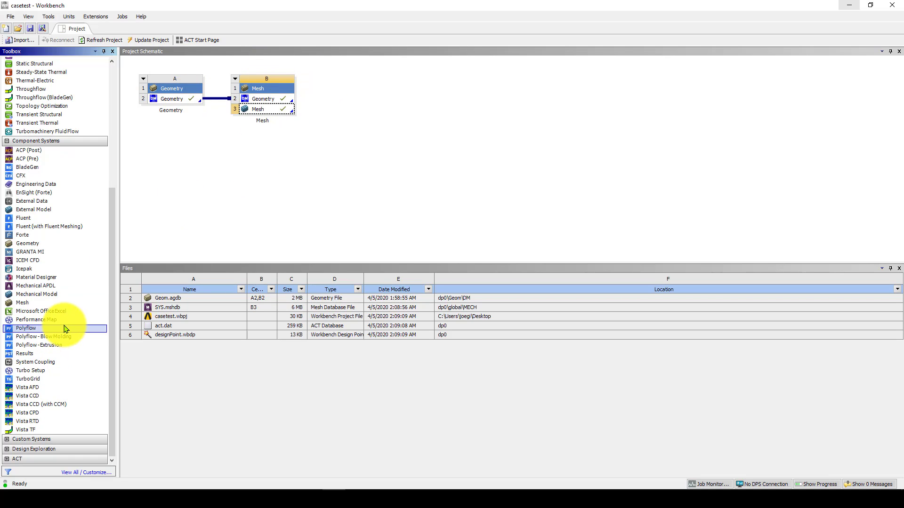
scroll(106, 285, "up", 2)
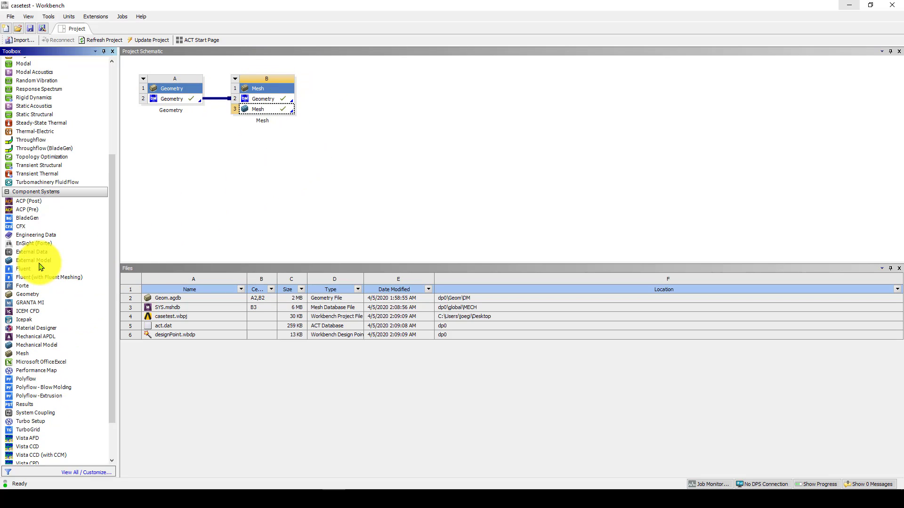
left_click_drag(18, 270, 273, 111)
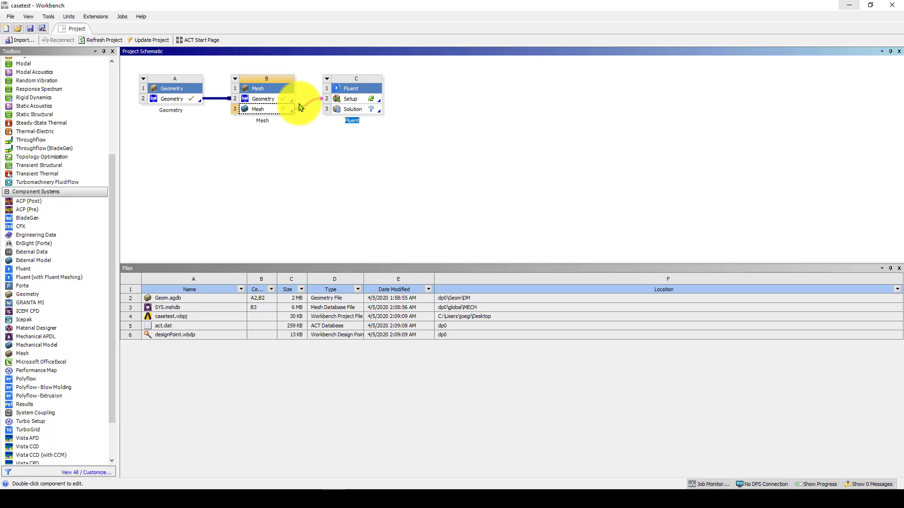
right_click(275, 111)
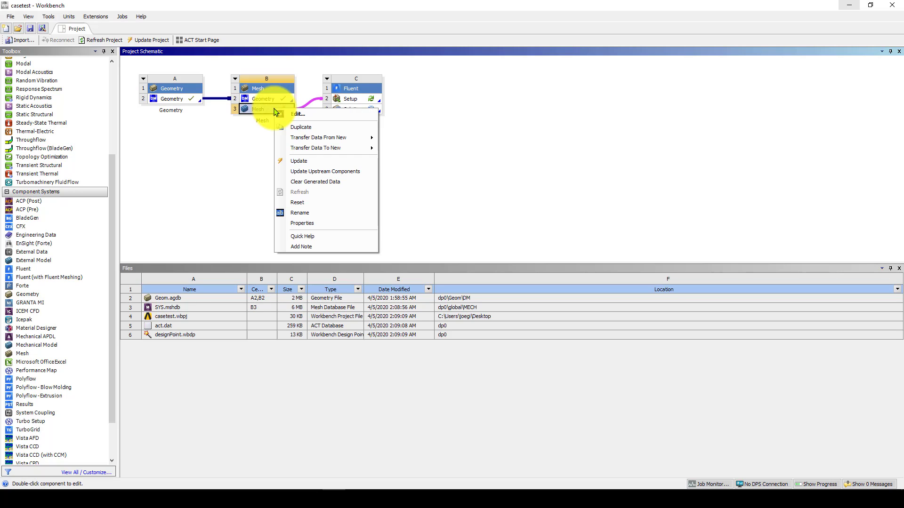
left_click(295, 161)
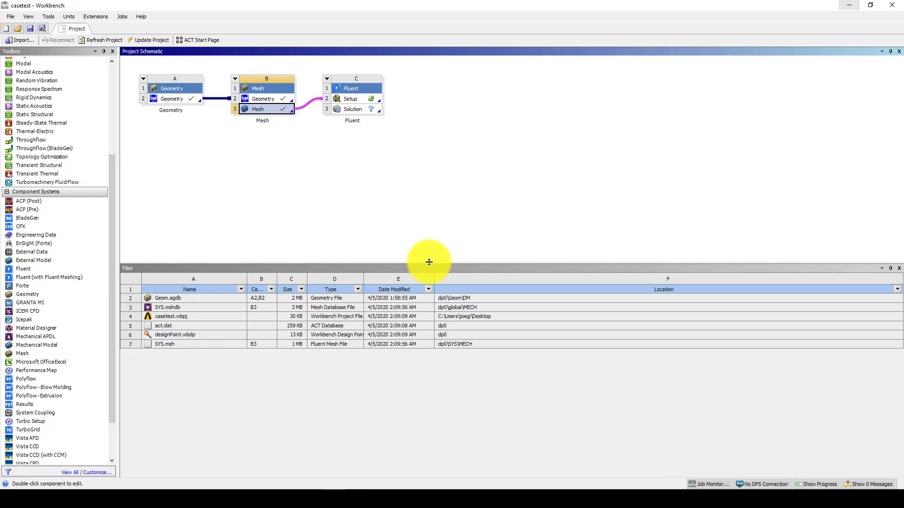
- Enlarge the project schematic area, open the Fluent system's Setup cell in Fluent and view the pipe mesh up close
left_click_drag(429, 262, 432, 318)
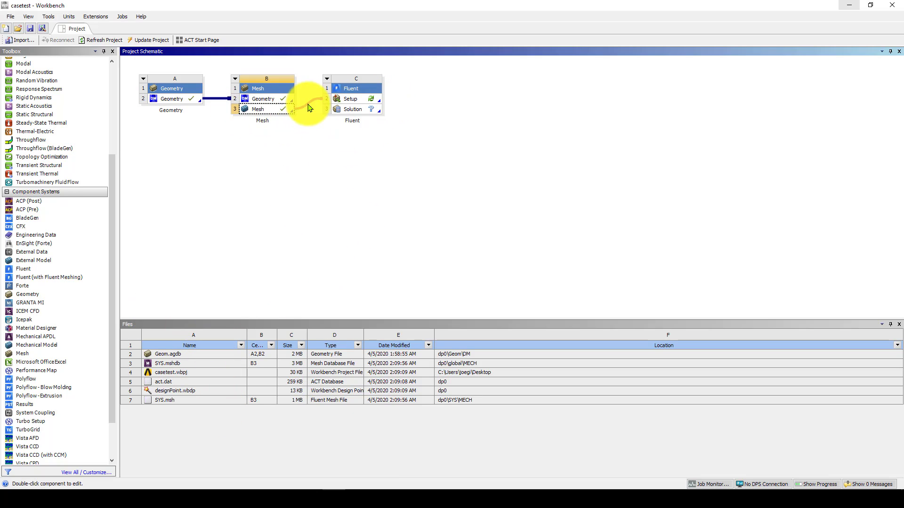
left_click_drag(309, 108, 373, 103)
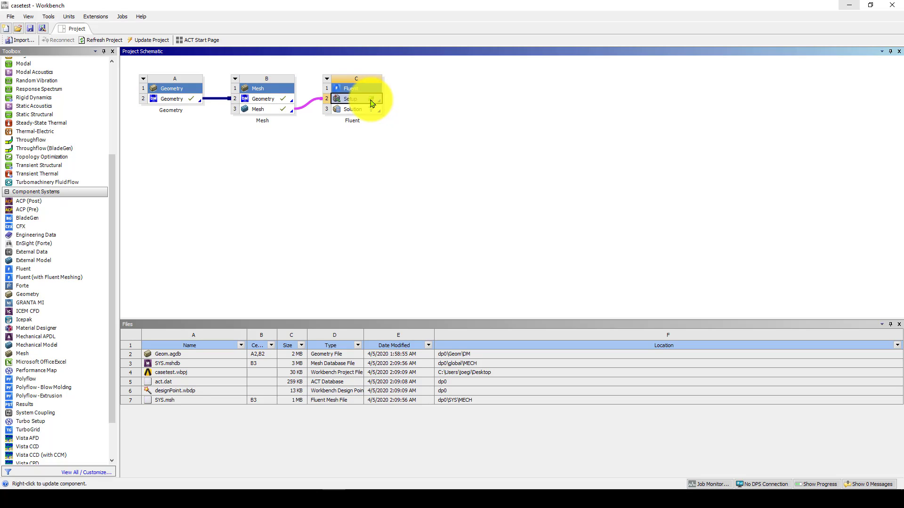
right_click(371, 100)
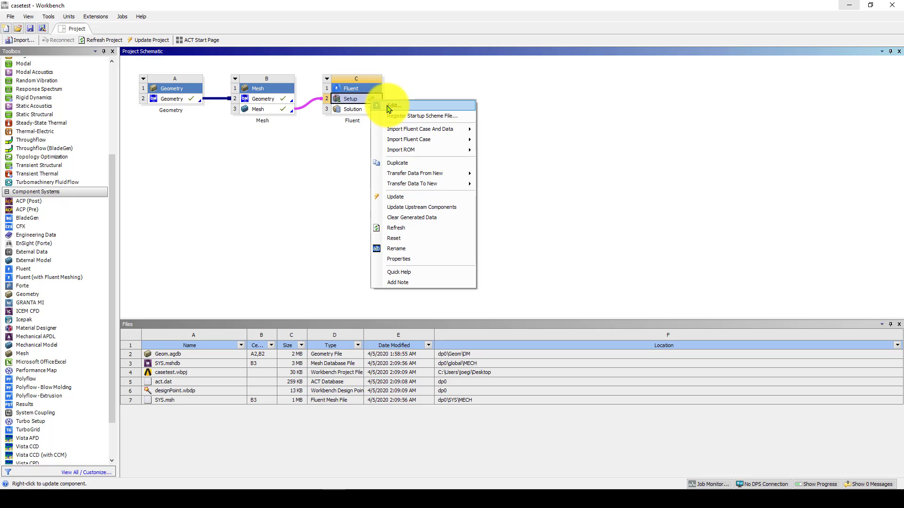
left_click(388, 108)
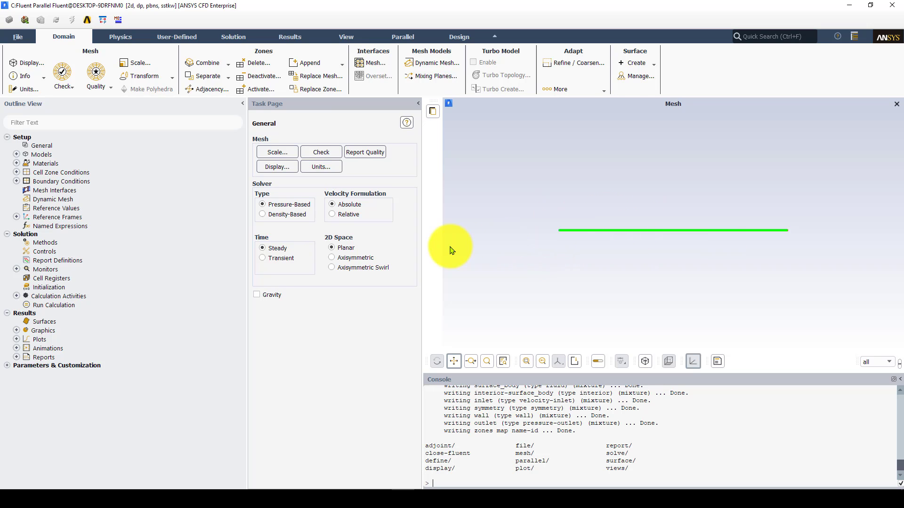
scroll(599, 226, "up", 5)
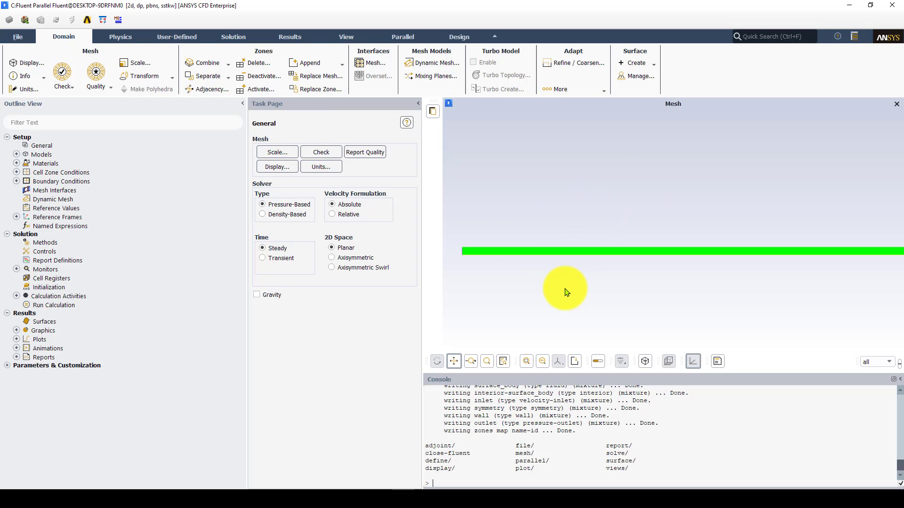
- Inspect the channel mesh's cell layers up close, then fit the whole domain in the view
scroll(582, 232, "up", 5)
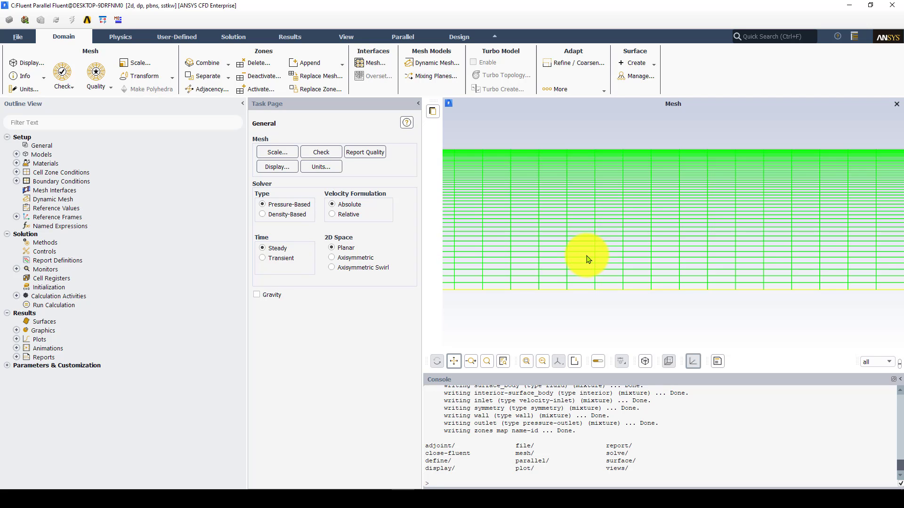
scroll(586, 258, "down", 5)
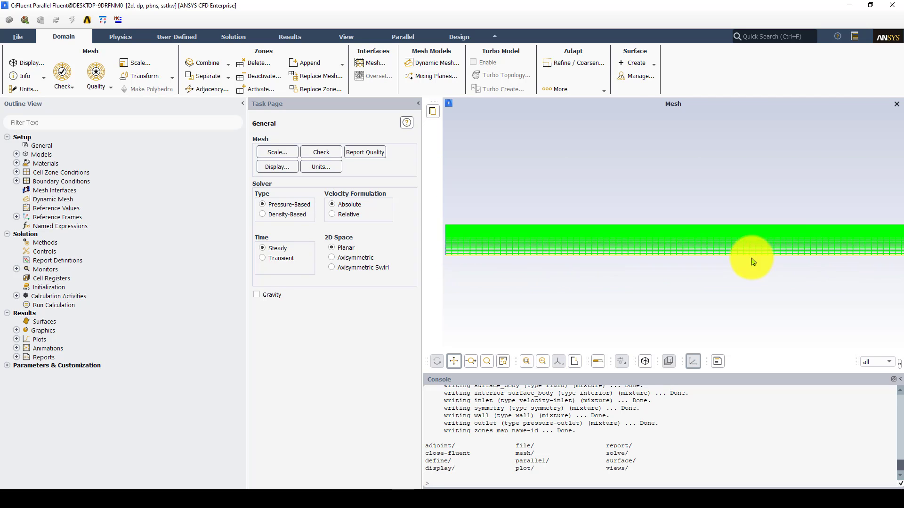
scroll(589, 249, "down", 5)
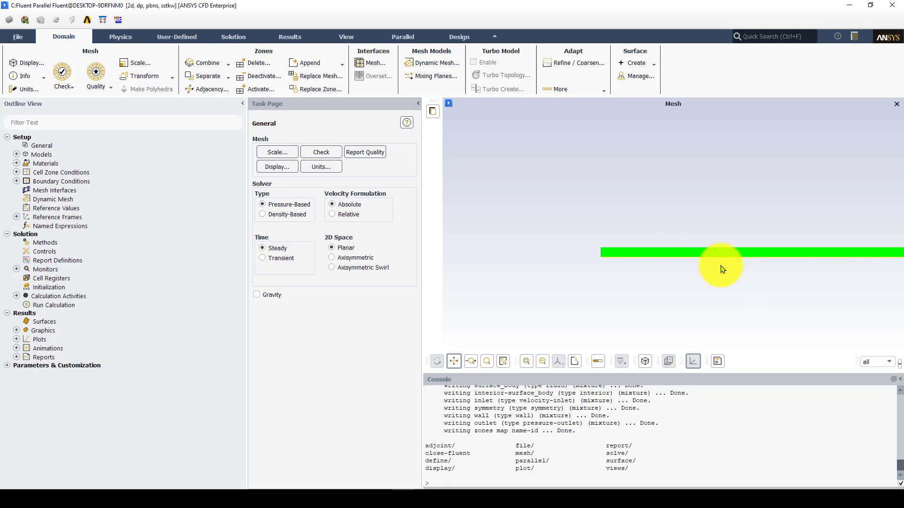
left_click_drag(750, 266, 549, 294)
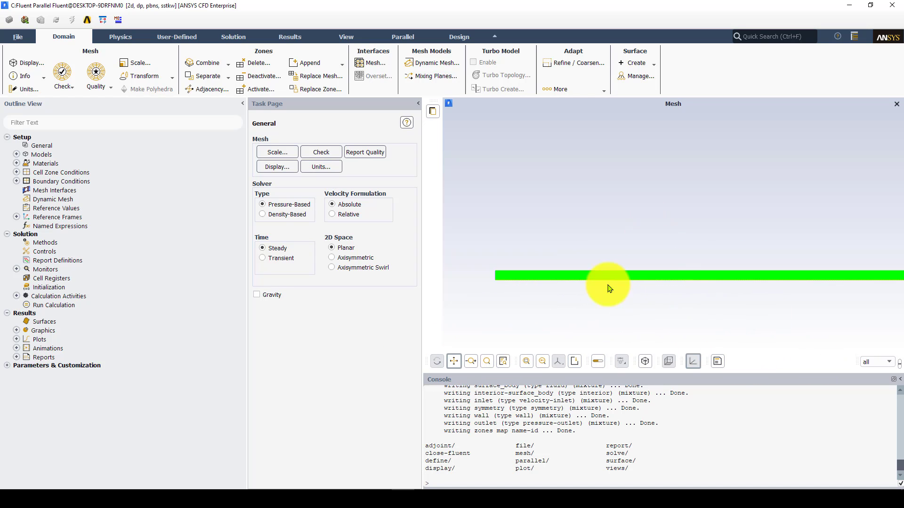
left_click(526, 361)
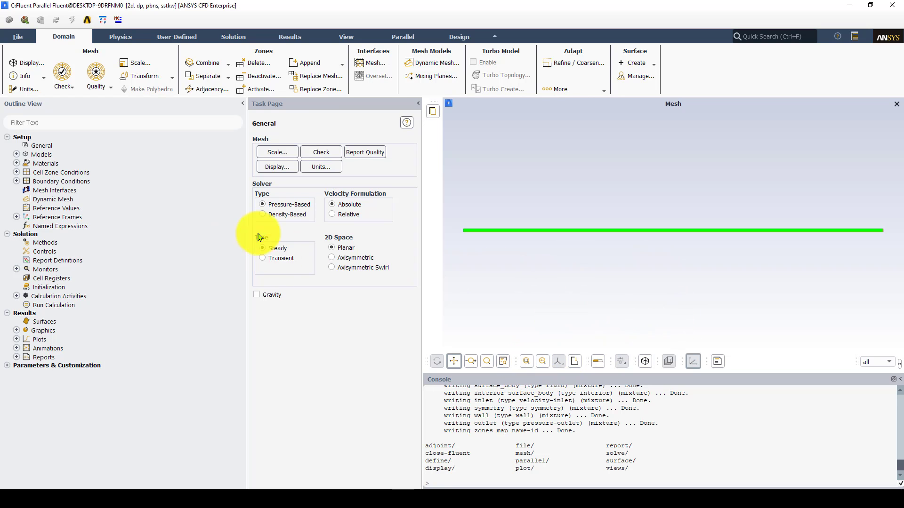
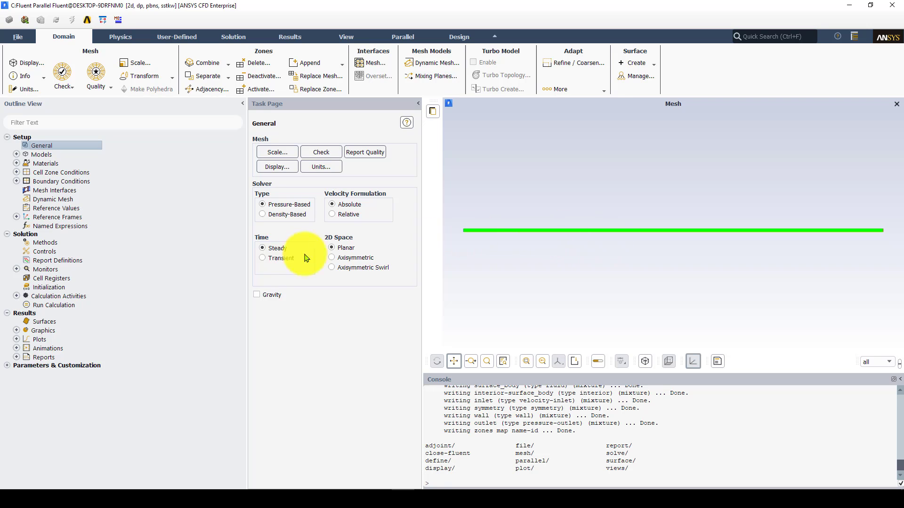
- Review the viscous model settings and accept k-omega (2 eqn) with the SST variant and Production Limiter
left_click(18, 155)
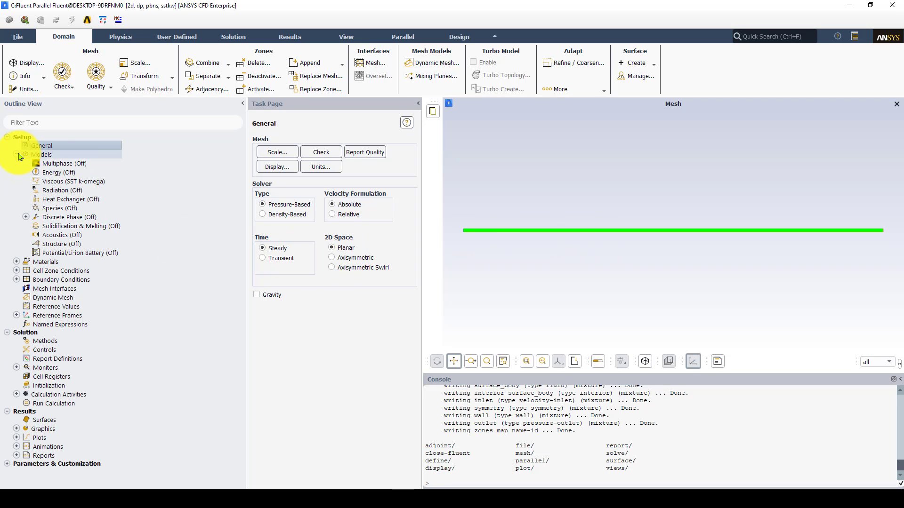
left_click(43, 156)
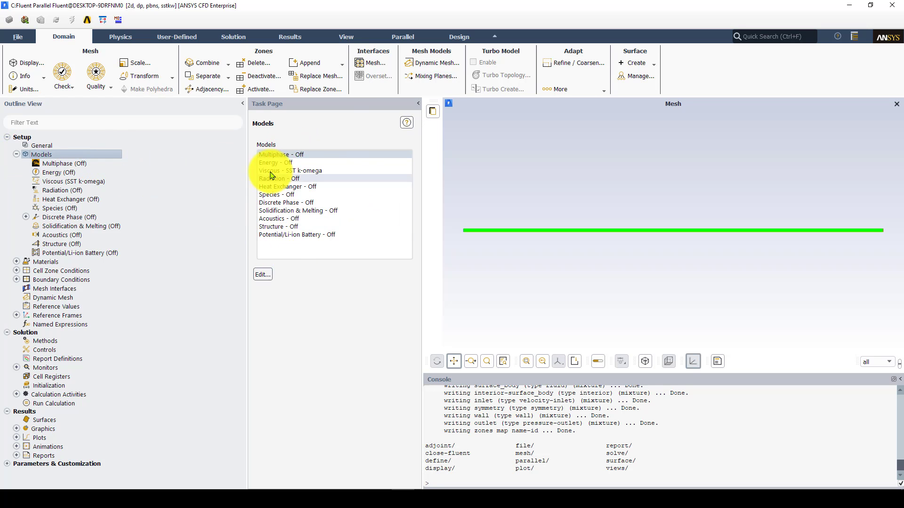
double_click(60, 184)
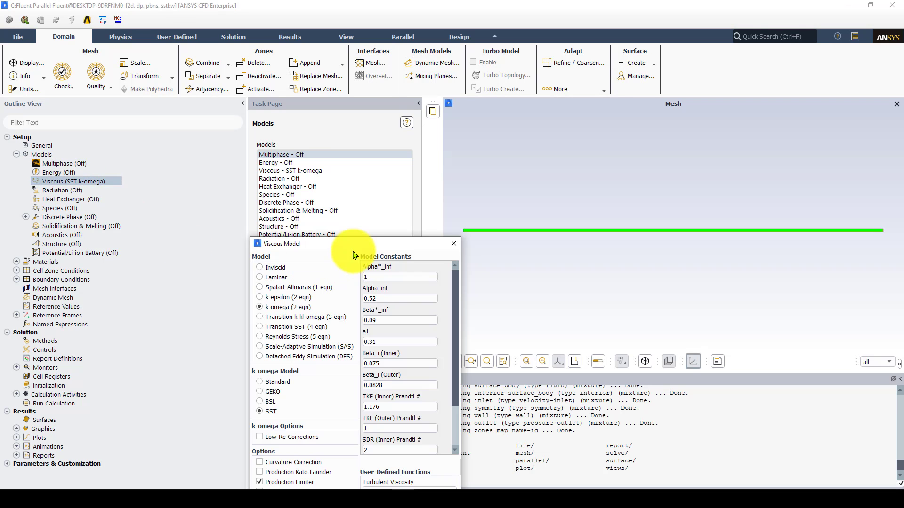
left_click_drag(353, 249, 389, 187)
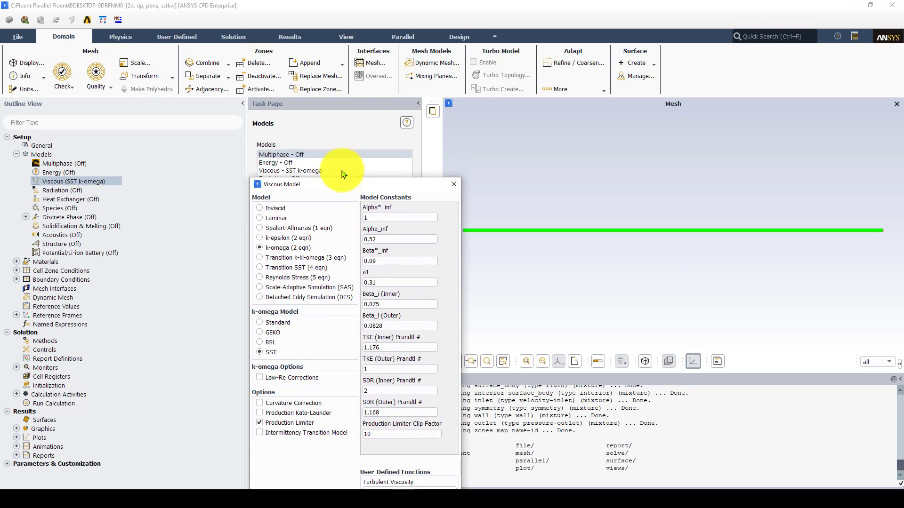
left_click_drag(313, 181, 325, 59)
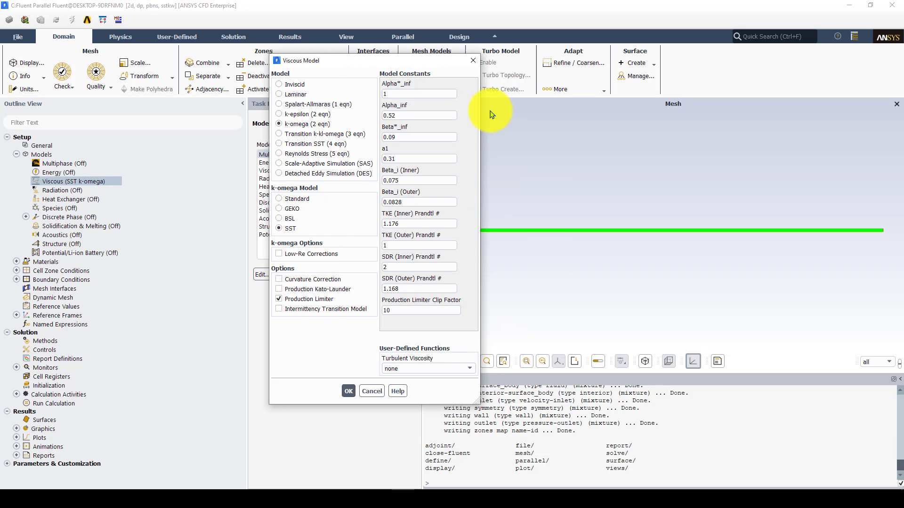
left_click(349, 392)
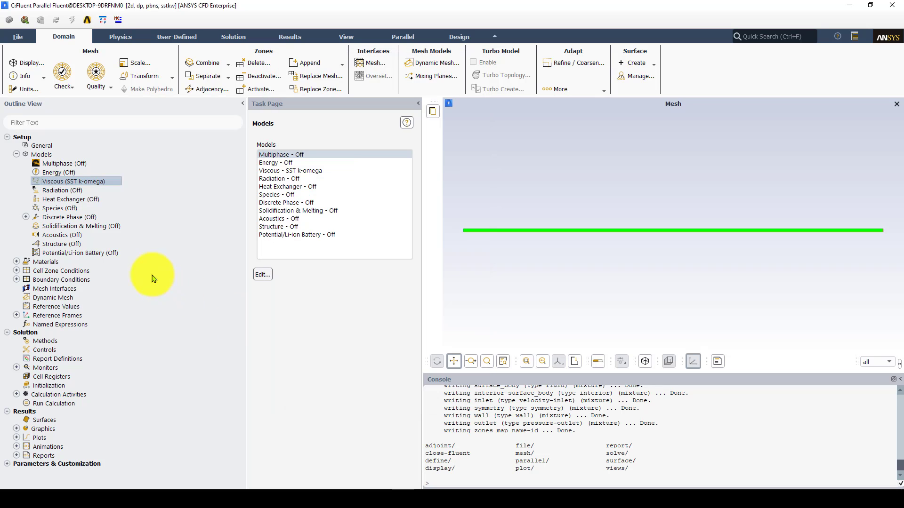
- Set the fluid material air to a constant density of 1 kg/m3 and a constant viscosity of 1e-06 kg/m-s
left_click(16, 262)
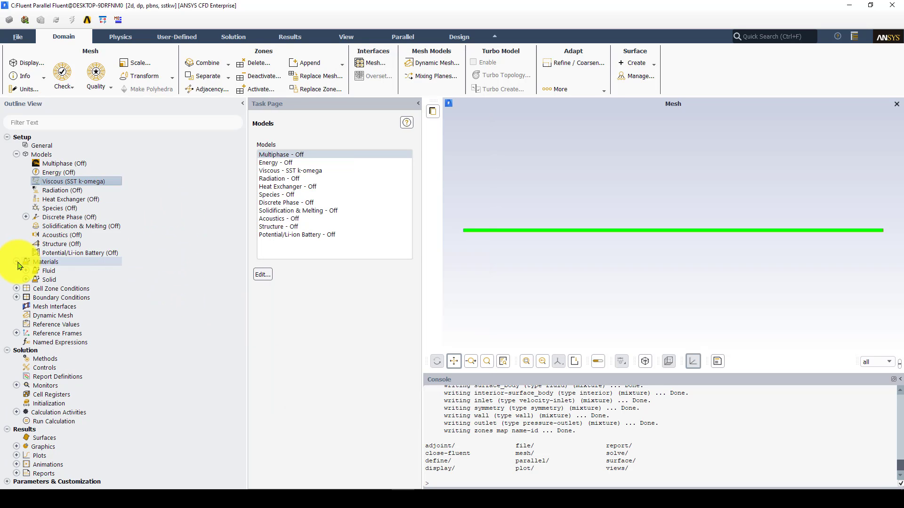
left_click(26, 271)
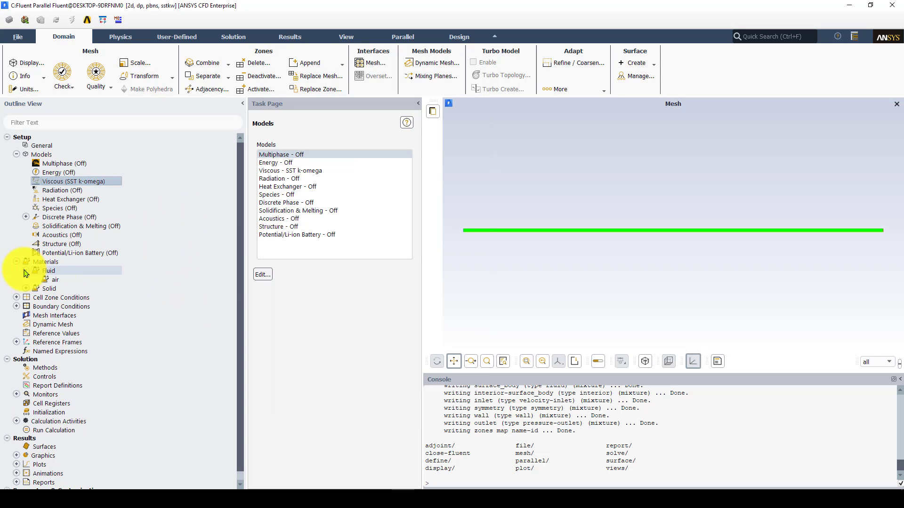
double_click(57, 280)
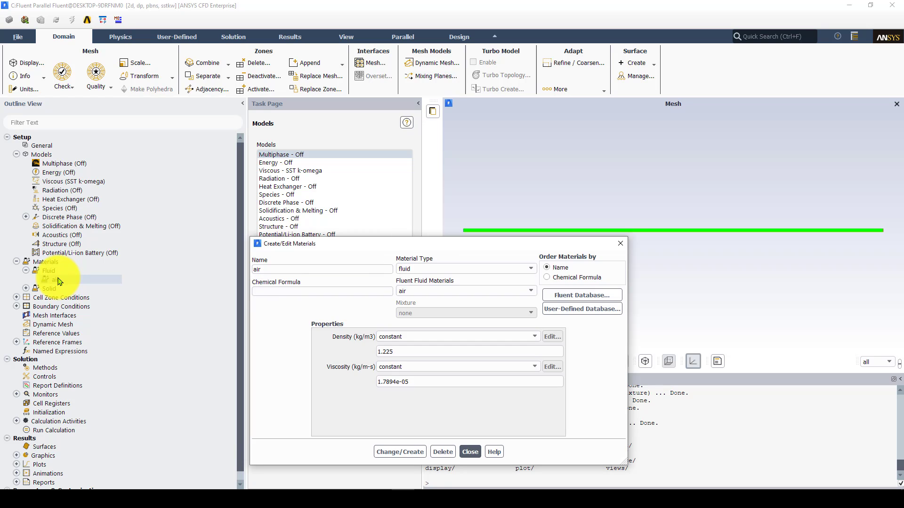
left_click_drag(308, 244, 251, 90)
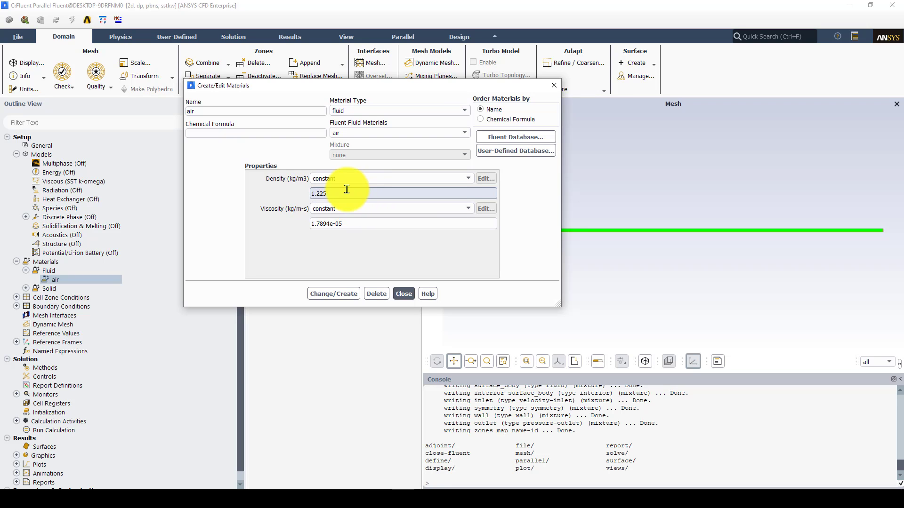
left_click_drag(343, 192, 244, 181)
type("1")
triple_click(352, 221)
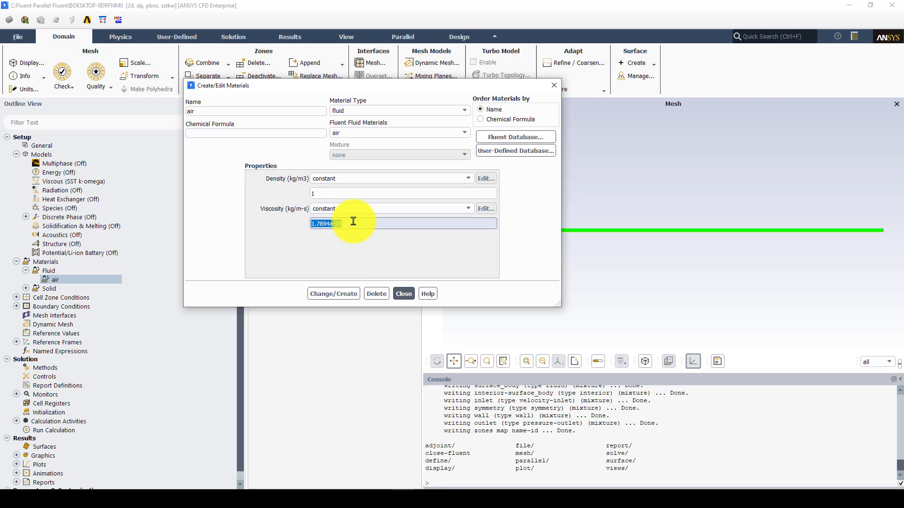
type("0.000001")
key("Return")
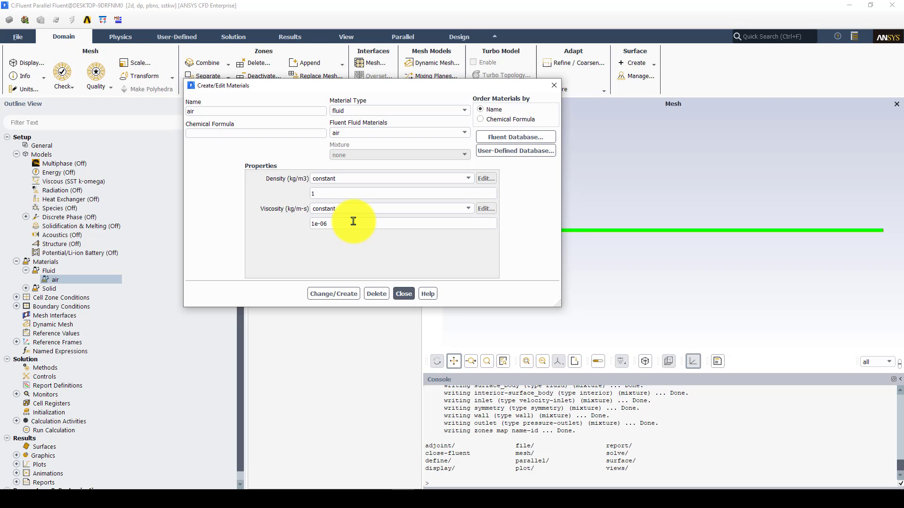
left_click(335, 296)
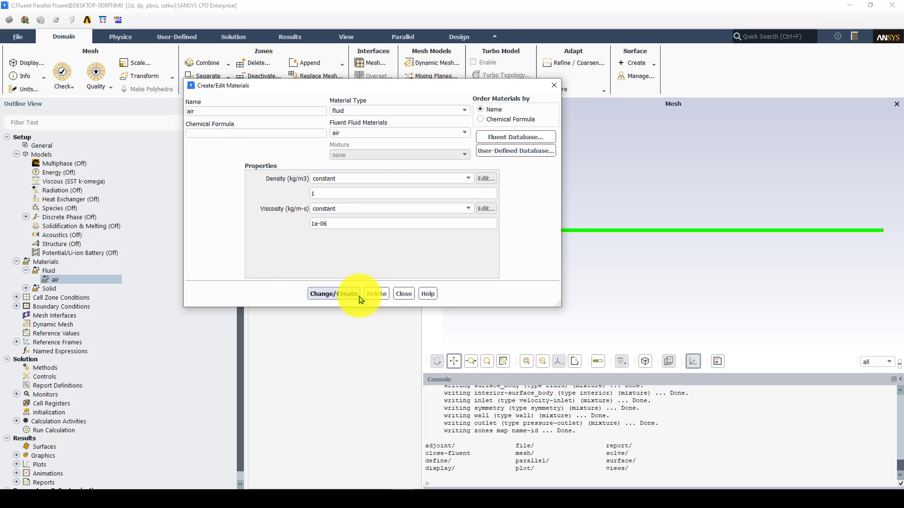
left_click(403, 294)
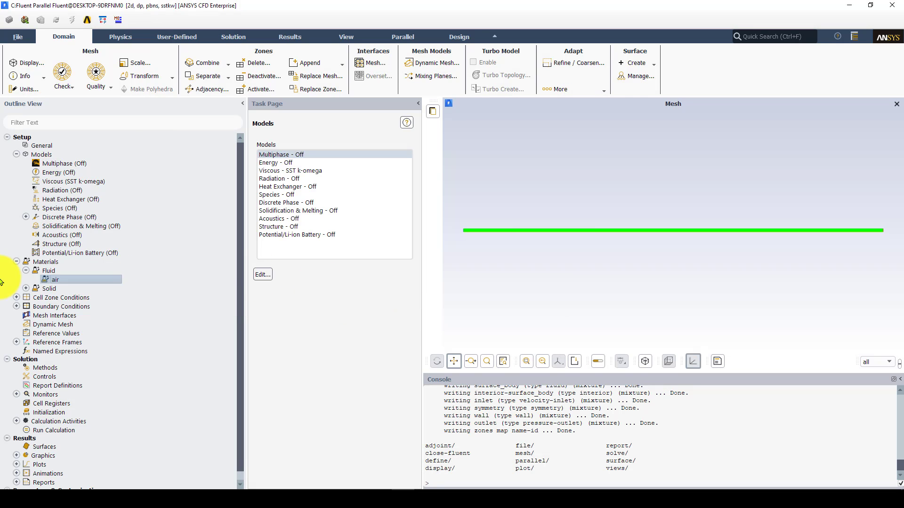
- Review the operating conditions for the cell zones and accept an operating pressure of 101325 pascal without gravity
left_click(17, 297)
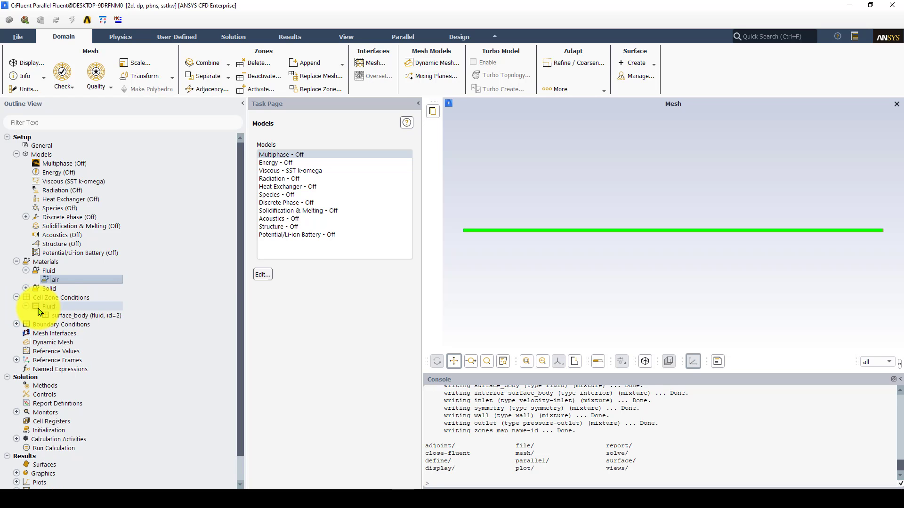
double_click(47, 297)
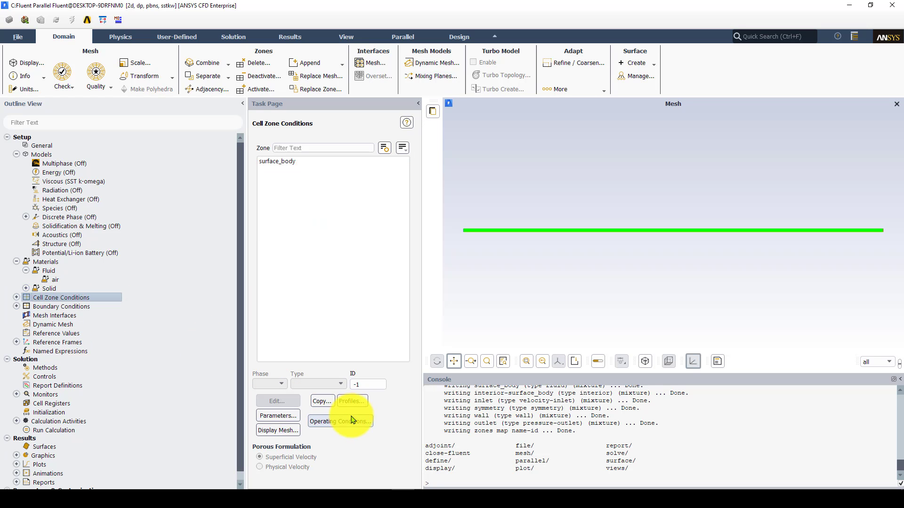
left_click(351, 422)
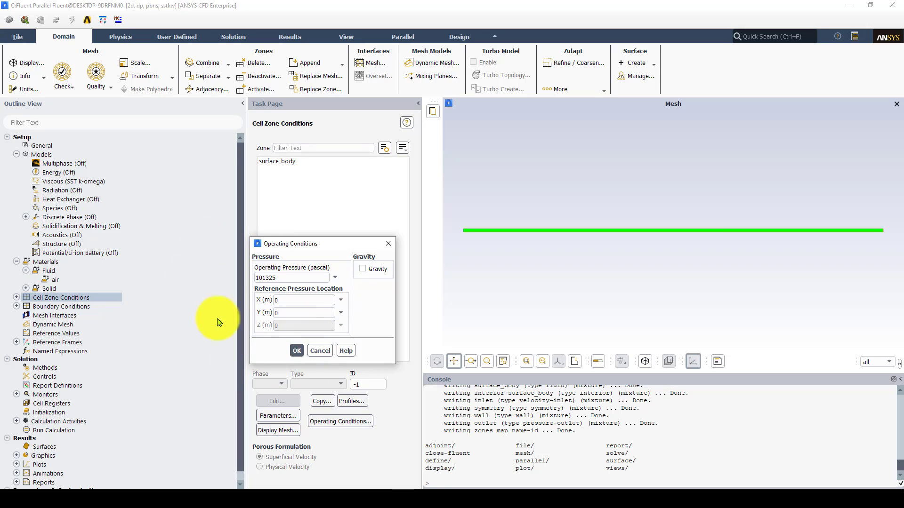
left_click(296, 351)
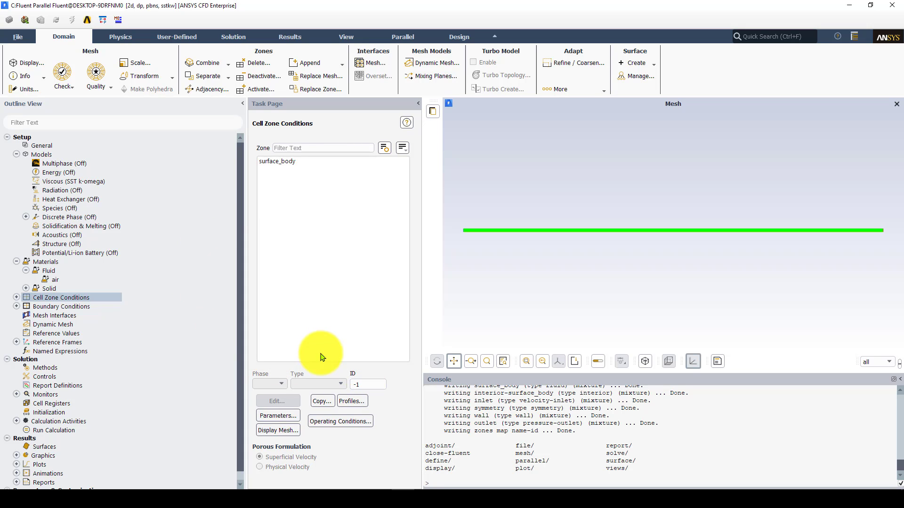
- Assign air as the material of the surface_body fluid cell zone
left_click(279, 161)
left_click(277, 401)
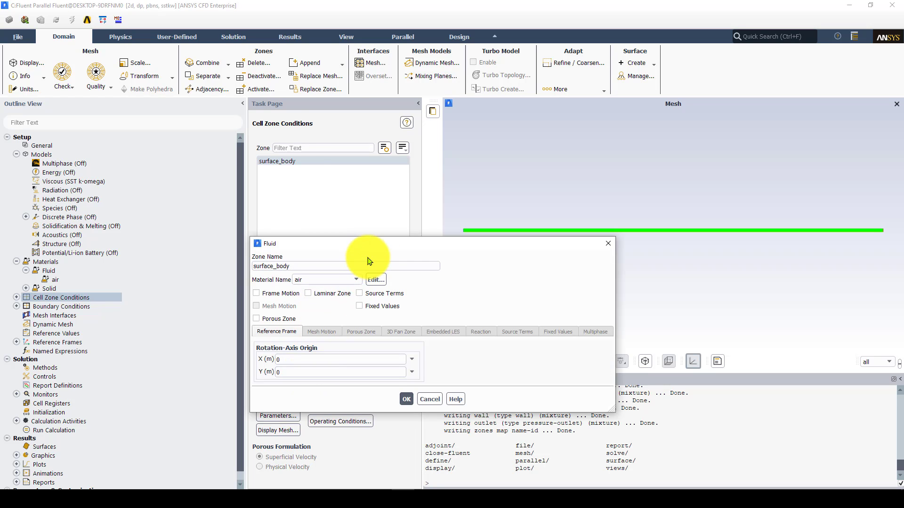
left_click(356, 281)
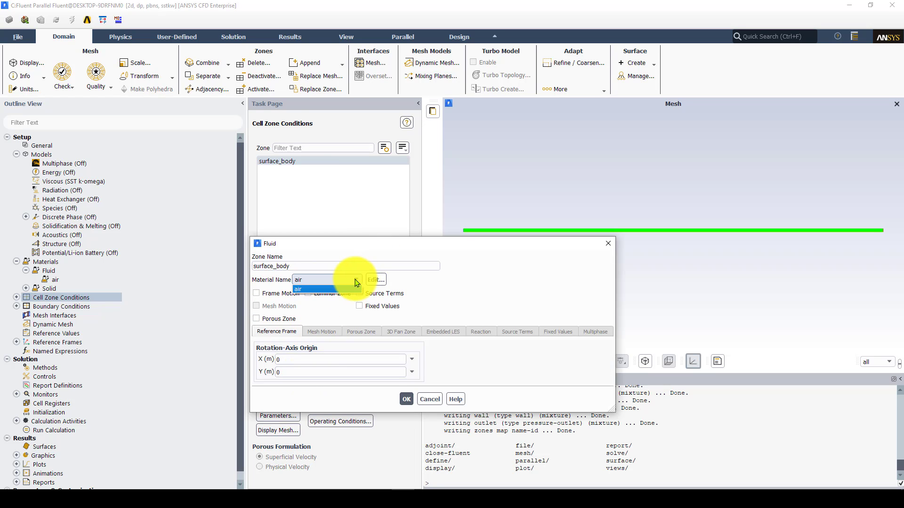
left_click(308, 288)
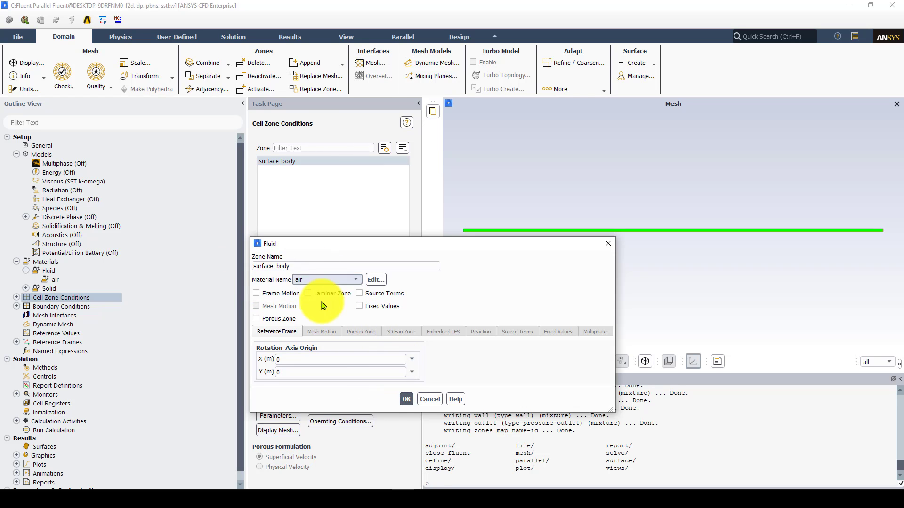
left_click(406, 398)
- Set the inlet boundary's type to velocity-inlet and its velocity magnitude to 1 m/s
double_click(43, 307)
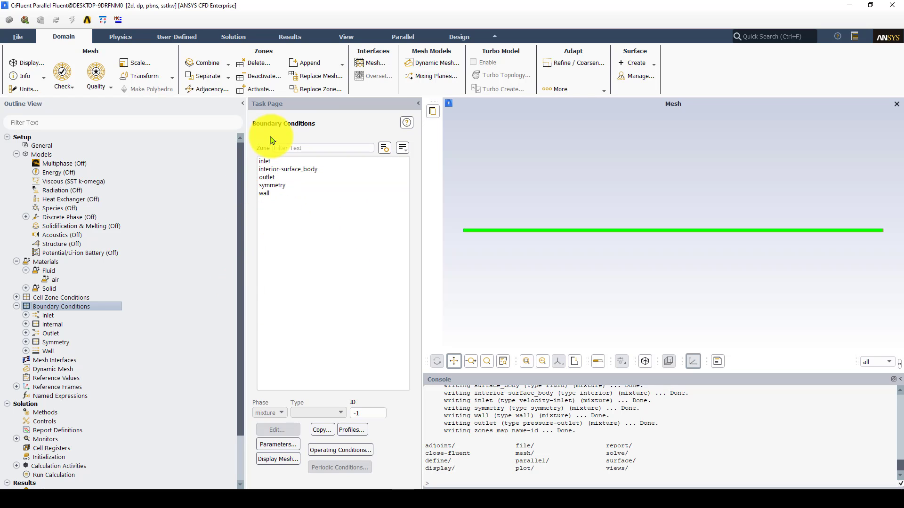
left_click(262, 161)
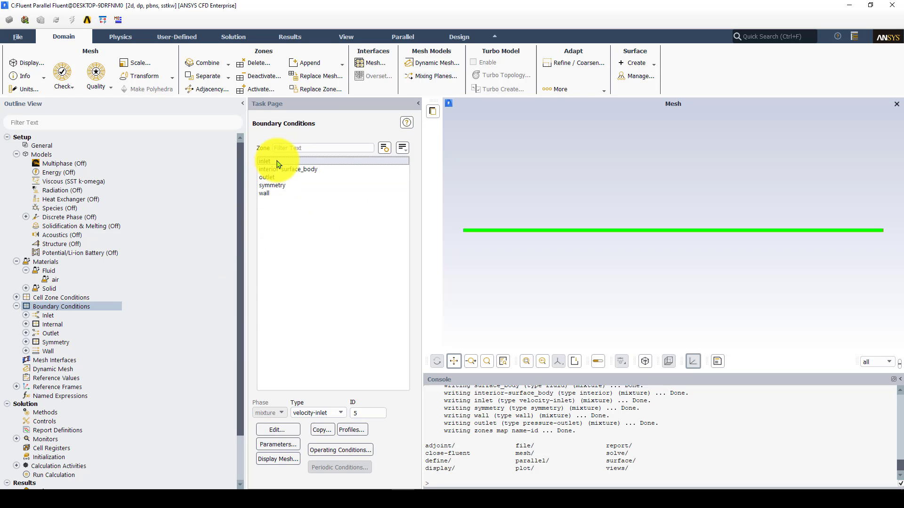
left_click(329, 413)
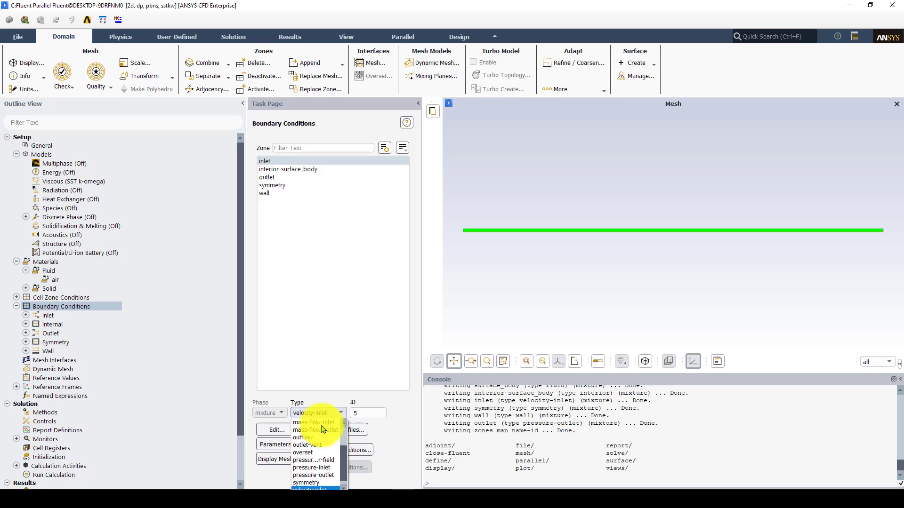
left_click(320, 488)
left_click(290, 432)
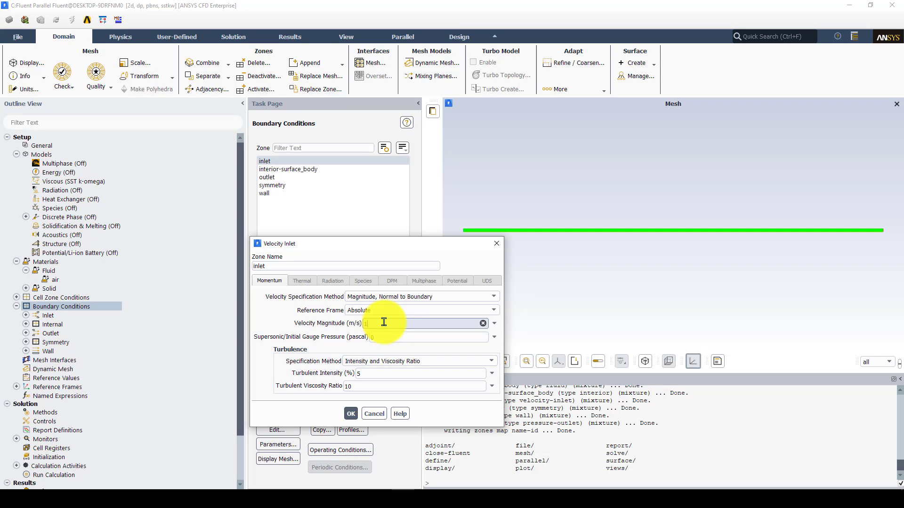
- Specify the inlet turbulence by Intensity and Hydraulic Diameter, with 1% turbulent intensity and a 0.1 m hydraulic diameter
left_click(495, 362)
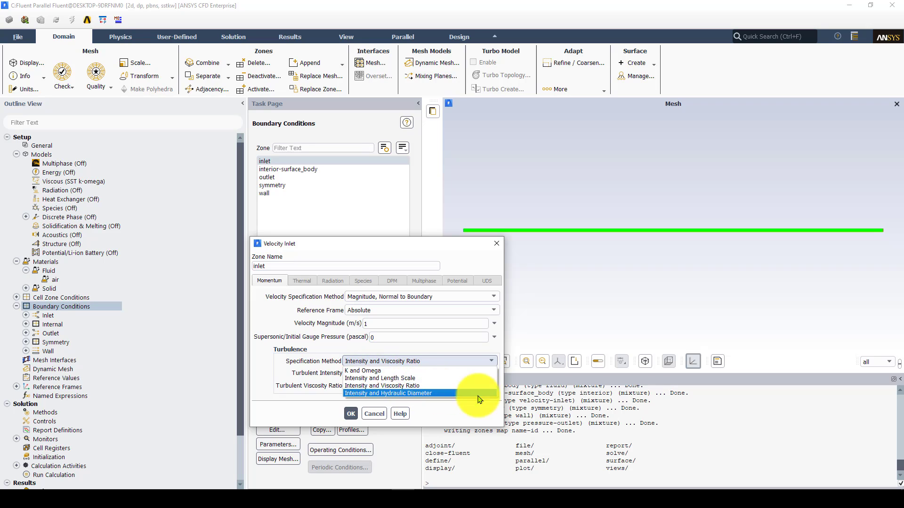
left_click(360, 393)
left_click(420, 376)
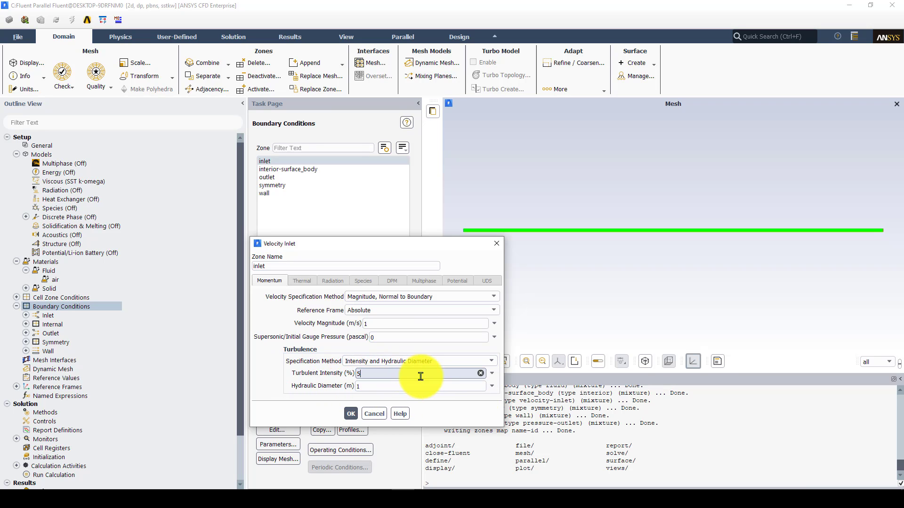
type("1")
left_click(357, 386)
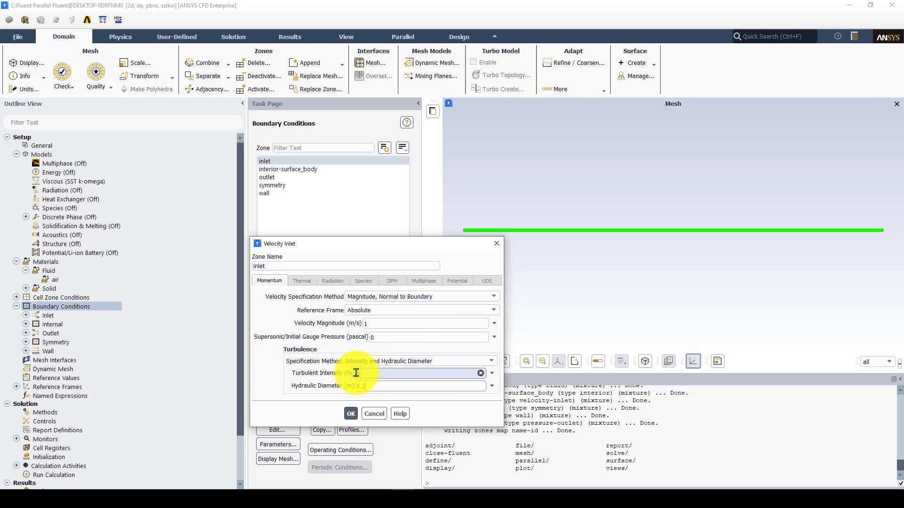
left_click(348, 415)
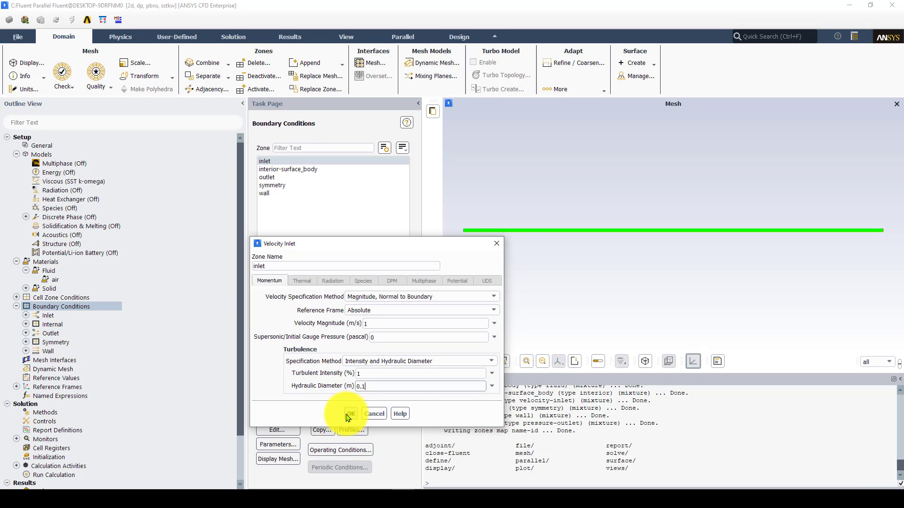
- Specify the outlet's backflow turbulence by Intensity and Hydraulic Diameter, with 1% turbulent intensity and a 0.1 m hydraulic diameter
left_click(283, 177)
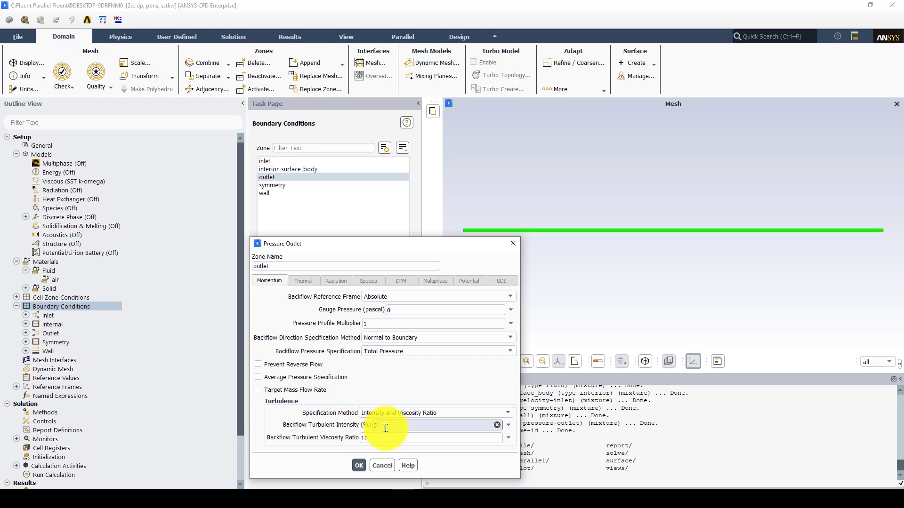
left_click(507, 413)
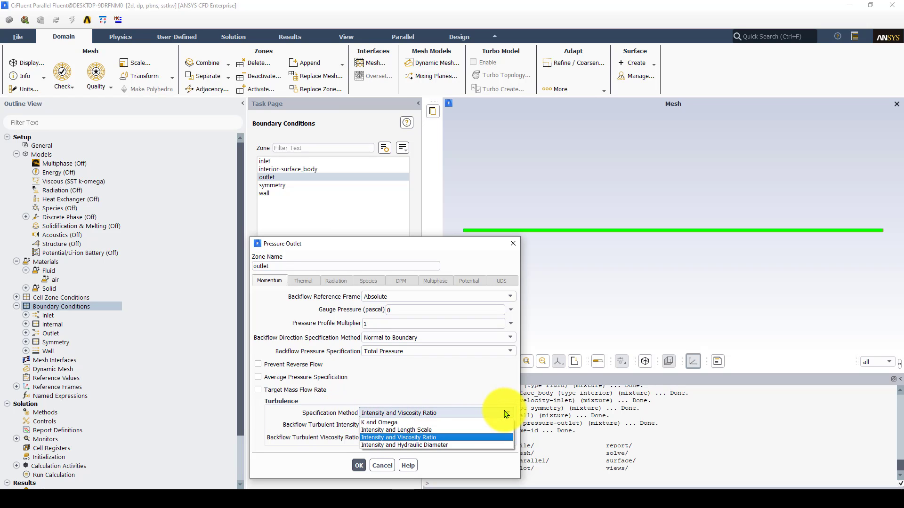
left_click(441, 447)
left_click(390, 436)
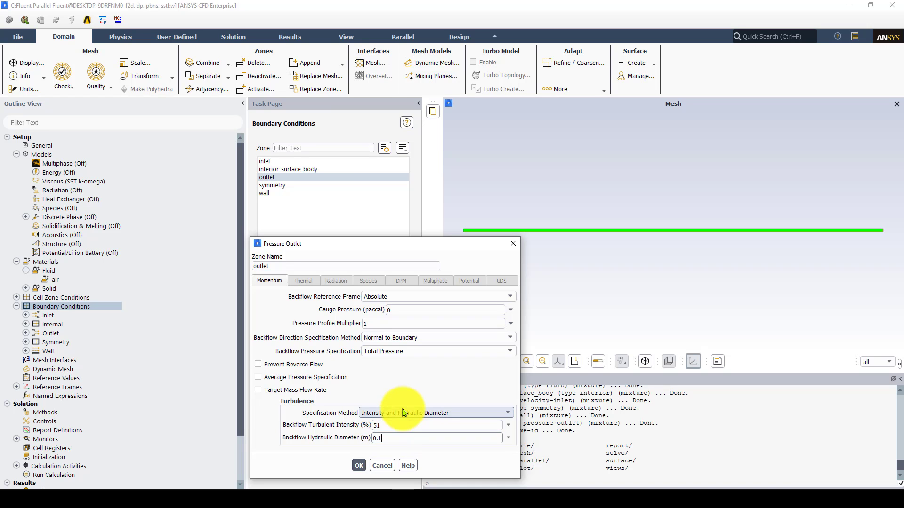
left_click_drag(390, 422, 362, 443)
type("1")
left_click(358, 466)
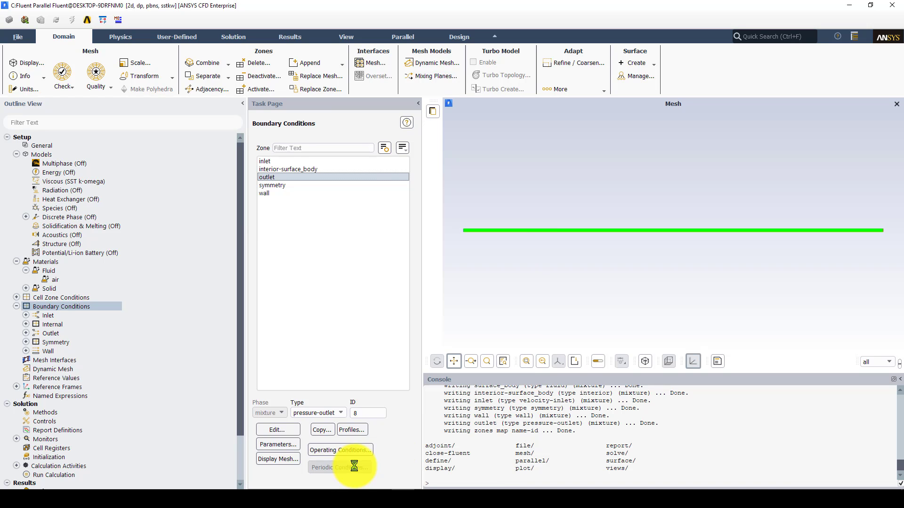
- Browse the boundary types available for the outlet, choose pressure-outlet and accept its settings
left_click(347, 413)
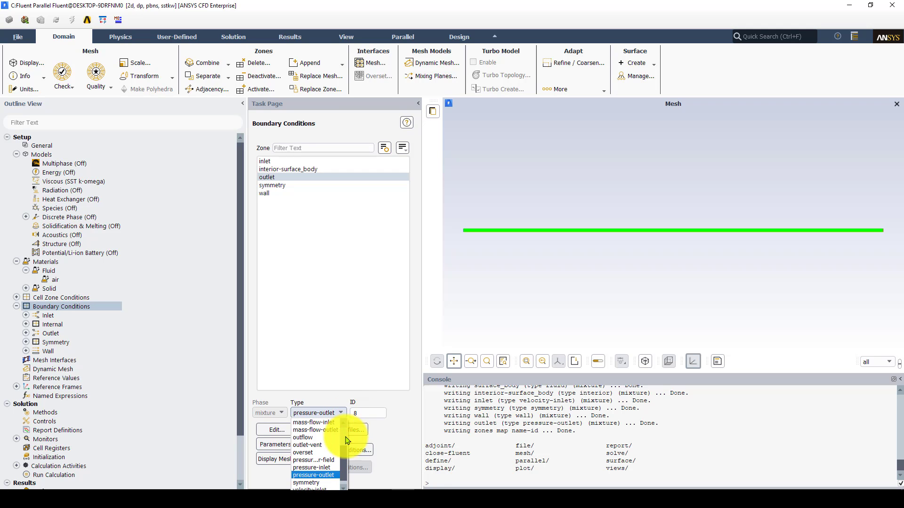
left_click_drag(345, 470, 334, 494)
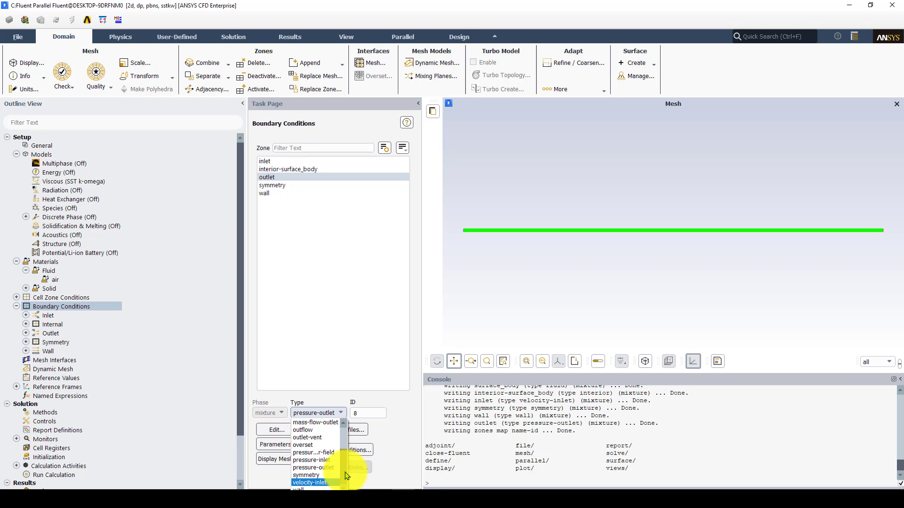
left_click_drag(345, 473, 351, 416)
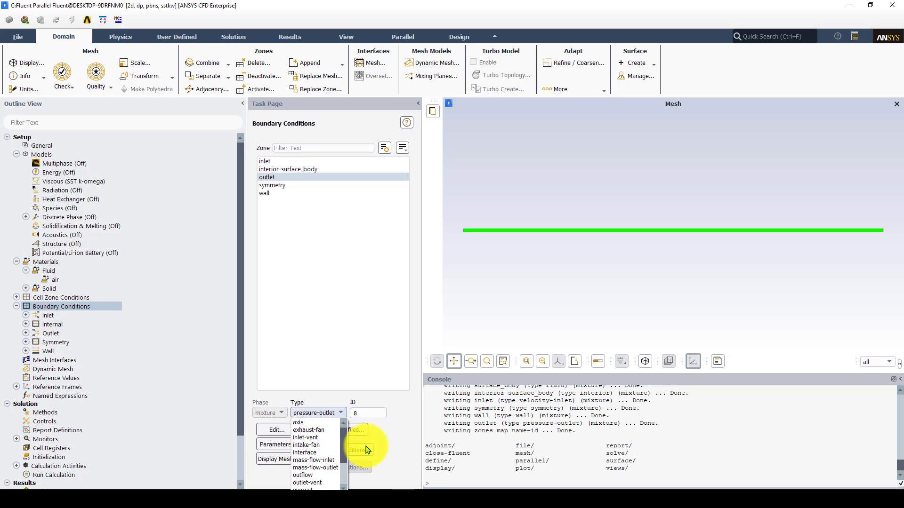
left_click_drag(346, 445, 345, 483)
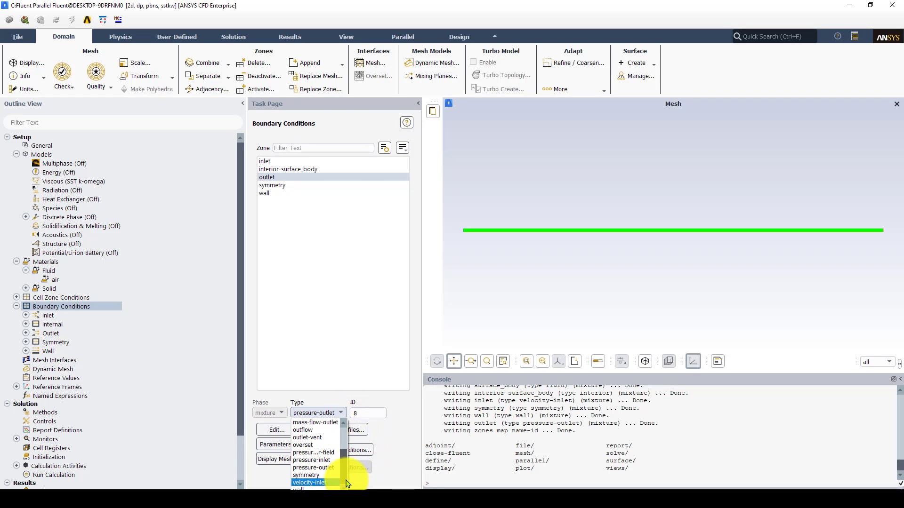
left_click(320, 467)
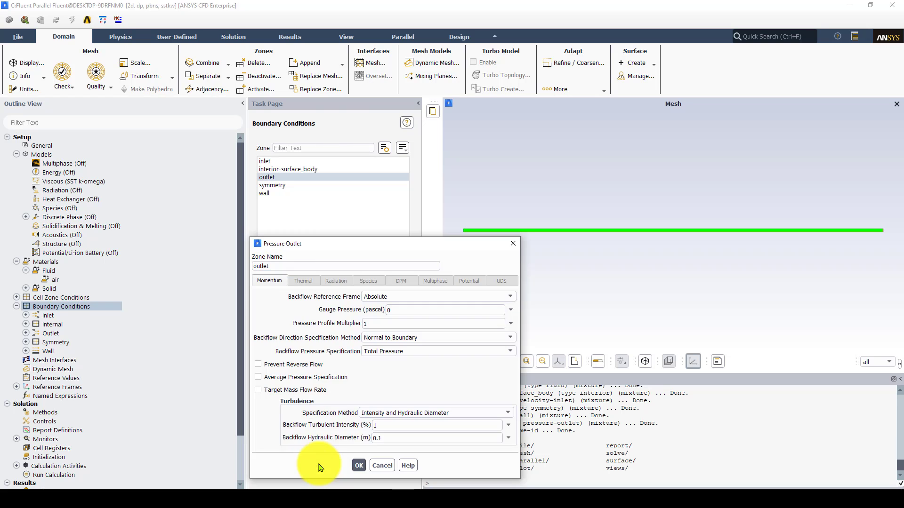
left_click(358, 466)
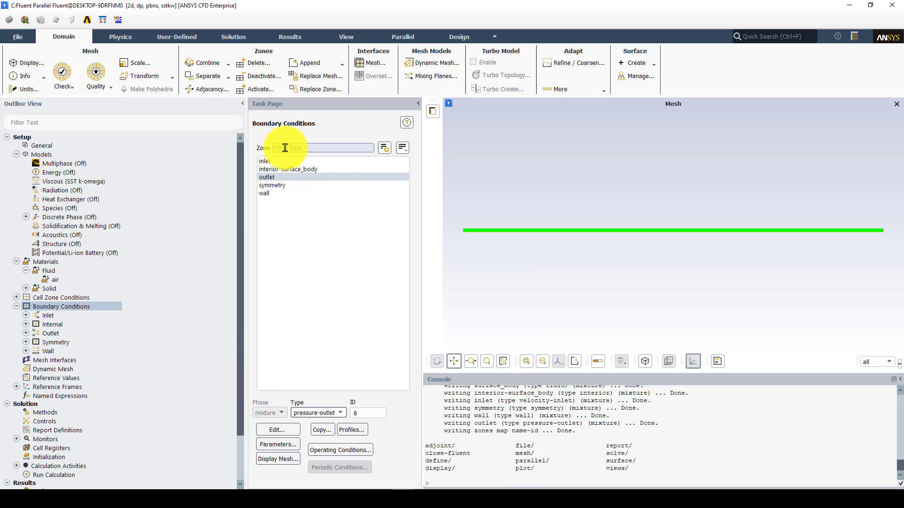
- Review the wall boundary's motion, shear condition and roughness settings, then close them without changes
left_click(265, 193)
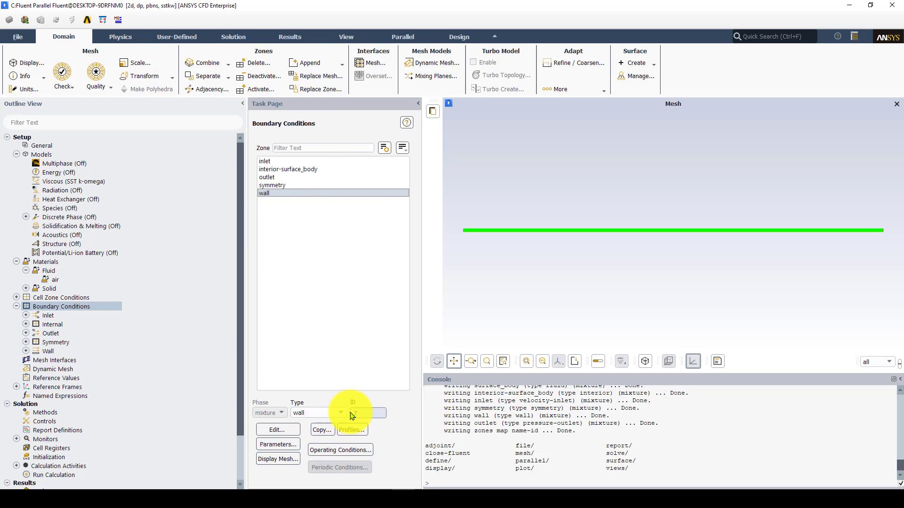
left_click(299, 431)
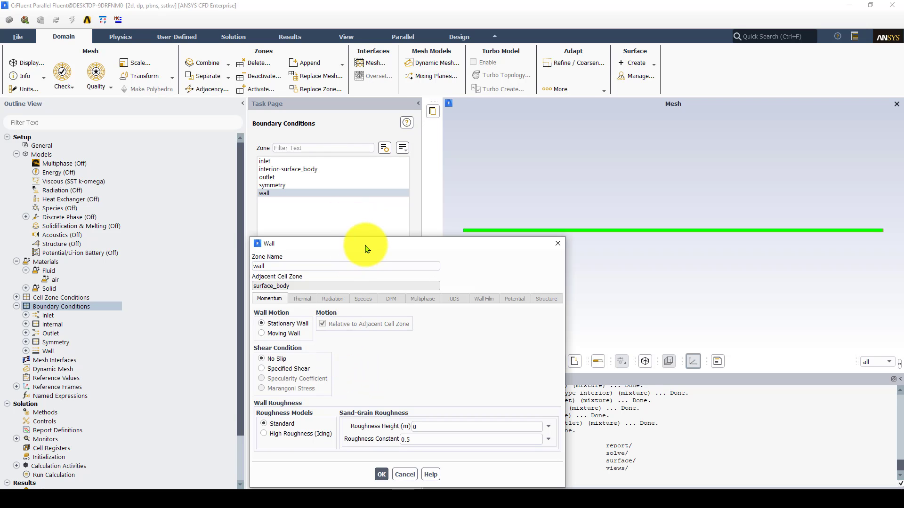
left_click_drag(364, 241, 240, 53)
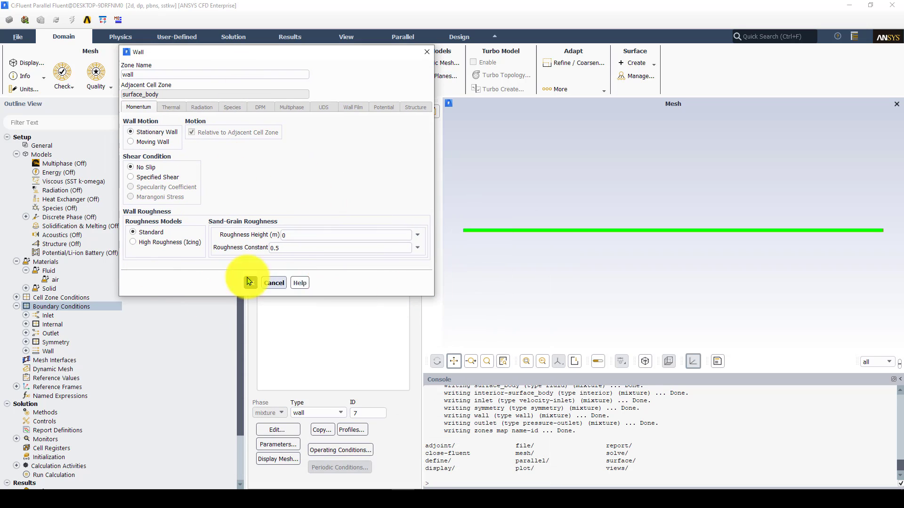
left_click(271, 281)
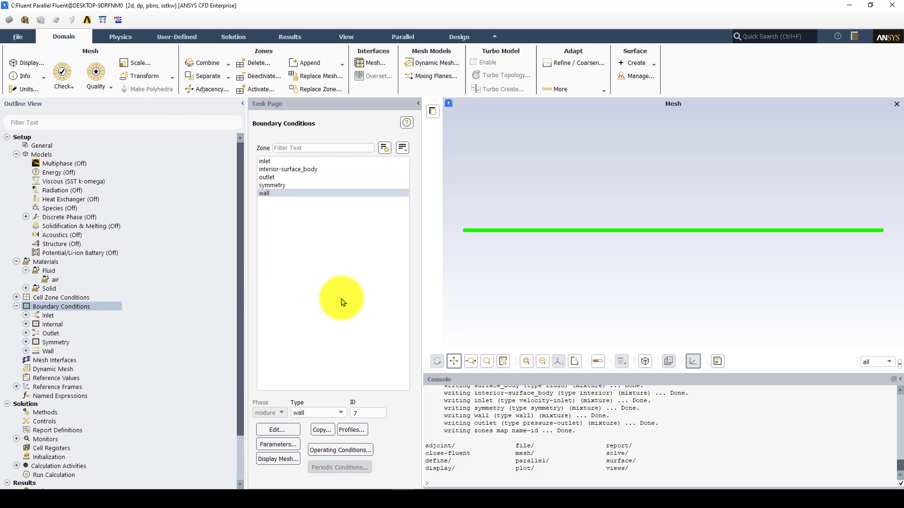
- Assign the symmetry type to the symmetry boundary, and select the interior-surface_body zone to check its type
left_click(277, 186)
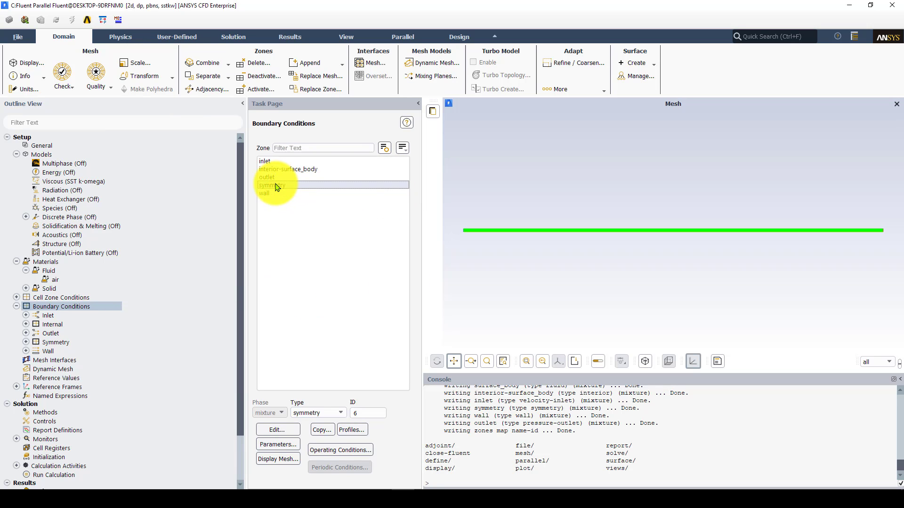
left_click(342, 415)
left_click_drag(343, 474, 348, 432)
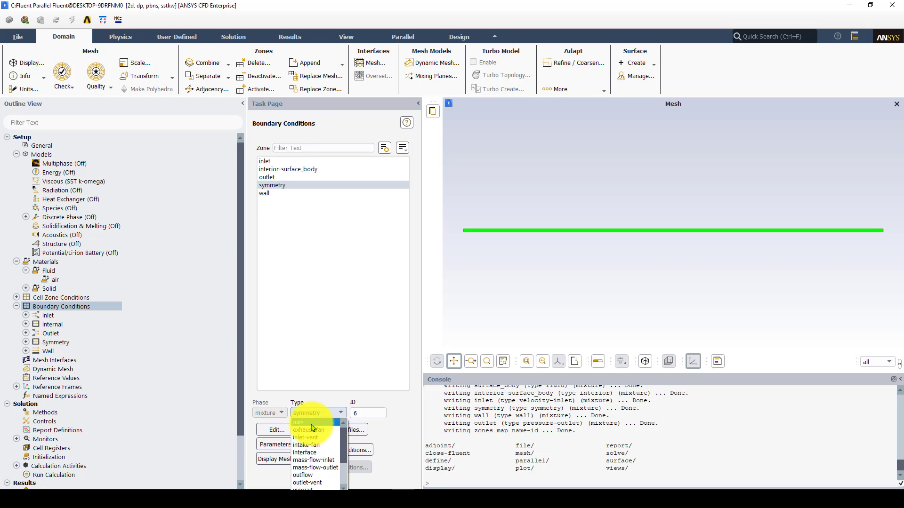
left_click_drag(342, 440, 342, 480)
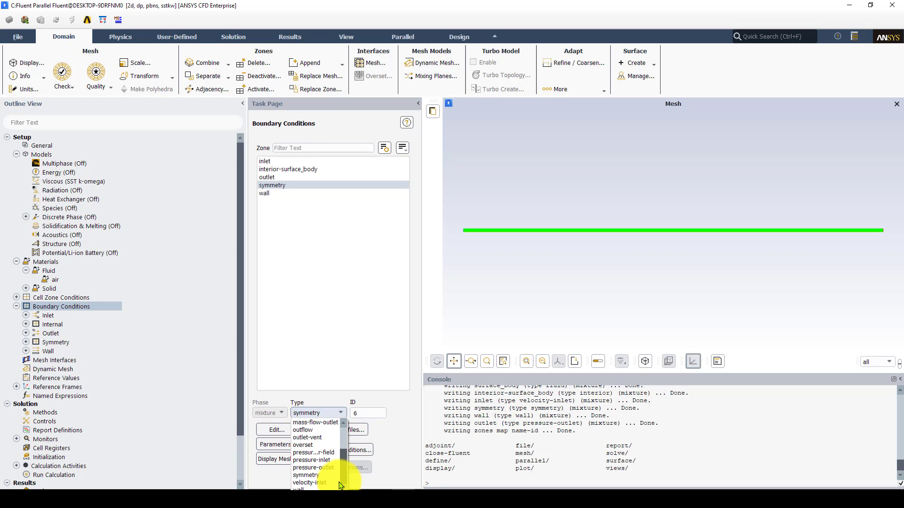
left_click(318, 475)
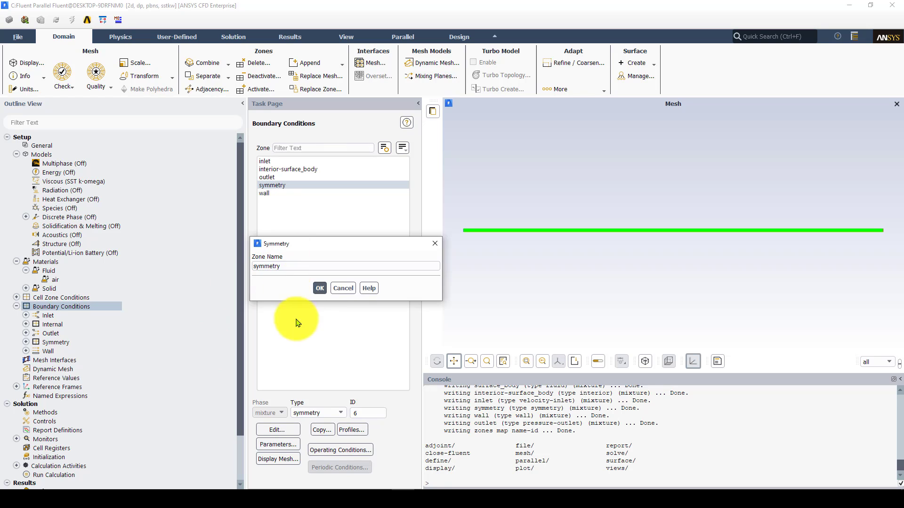
left_click(318, 287)
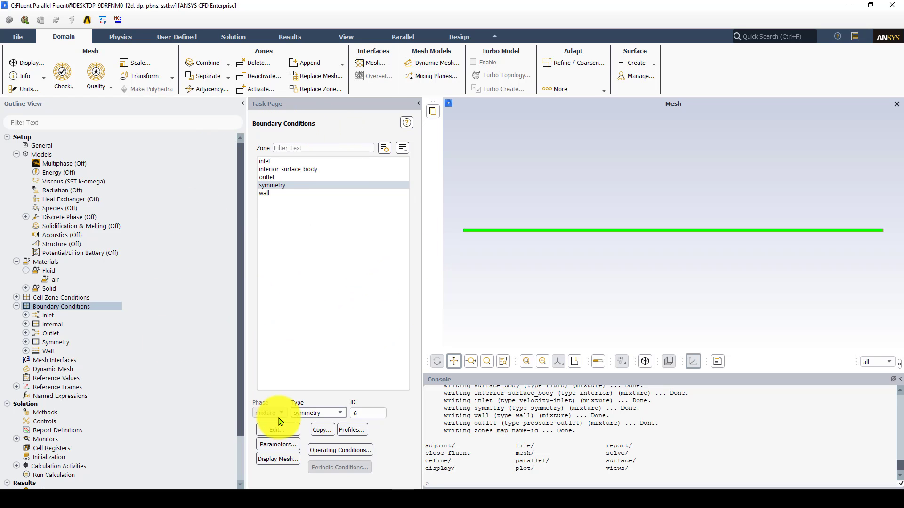
left_click(299, 170)
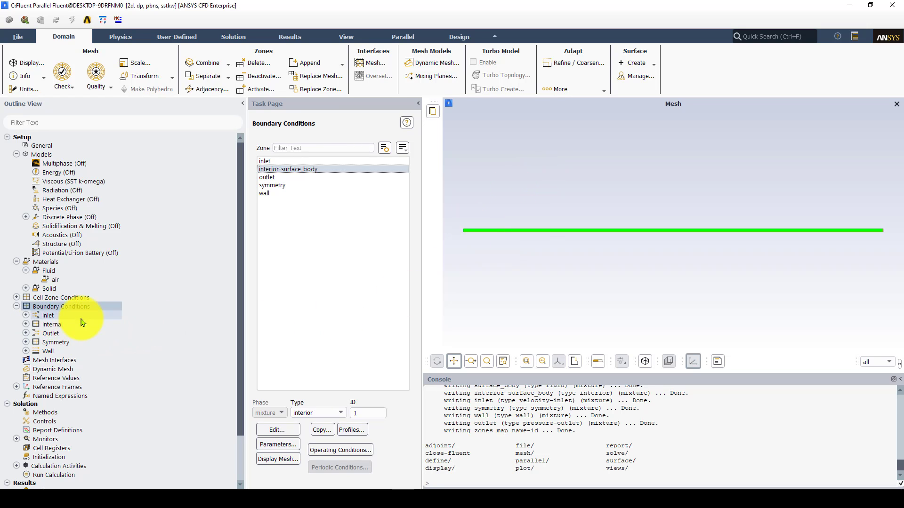
- Set the pressure-velocity coupling scheme in the solution methods to SIMPLE
left_click(16, 306)
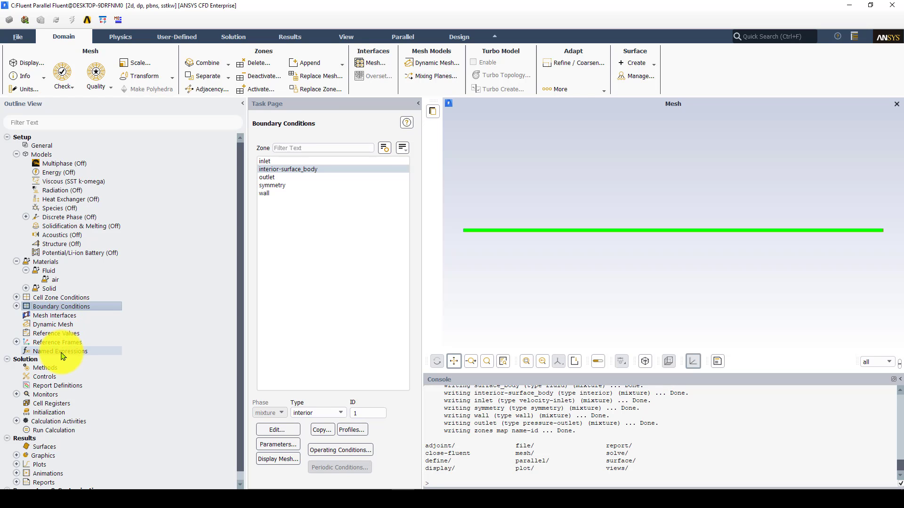
left_click(59, 369)
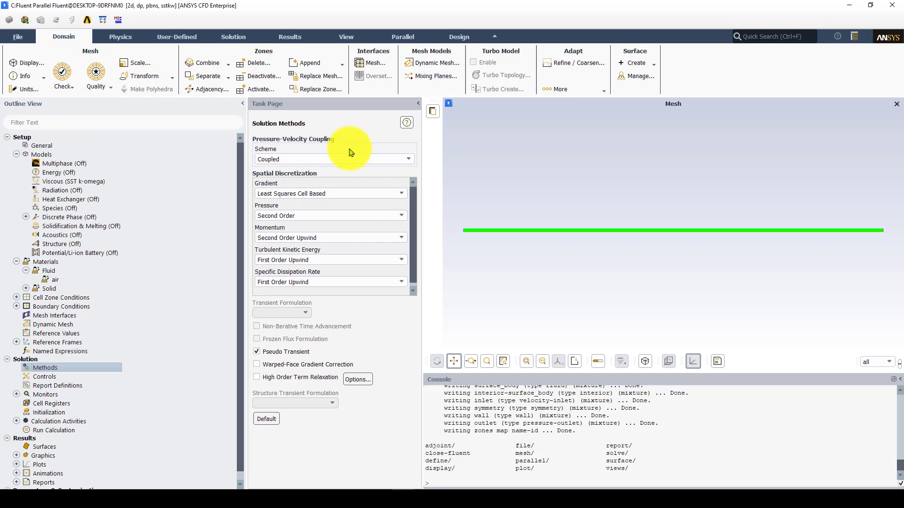
left_click(410, 160)
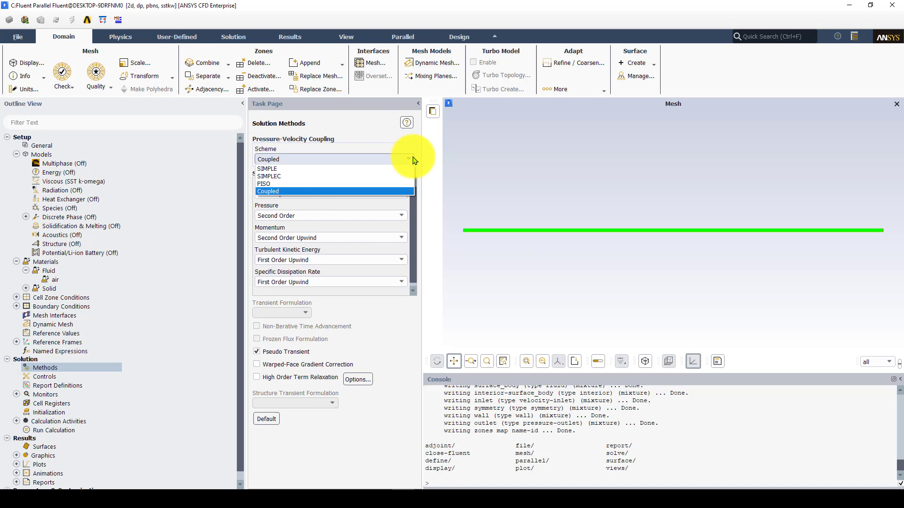
left_click(413, 160)
left_click(413, 159)
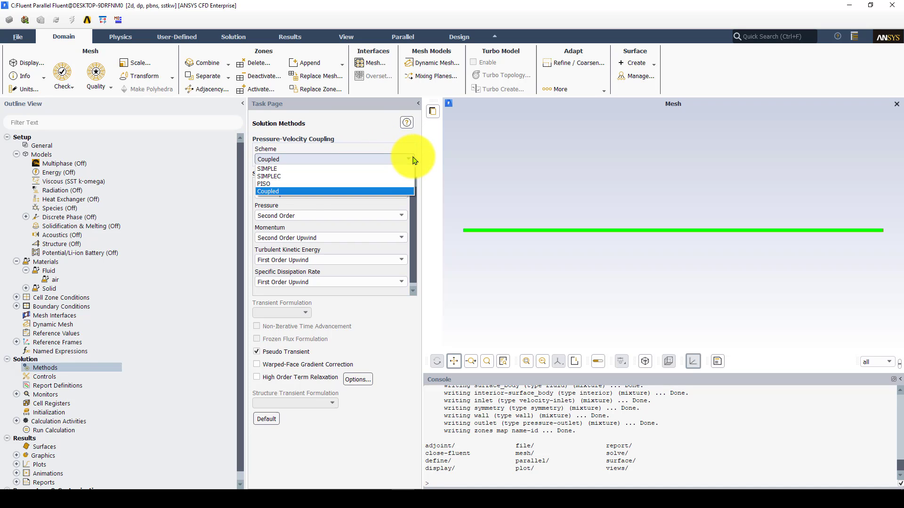
left_click(315, 170)
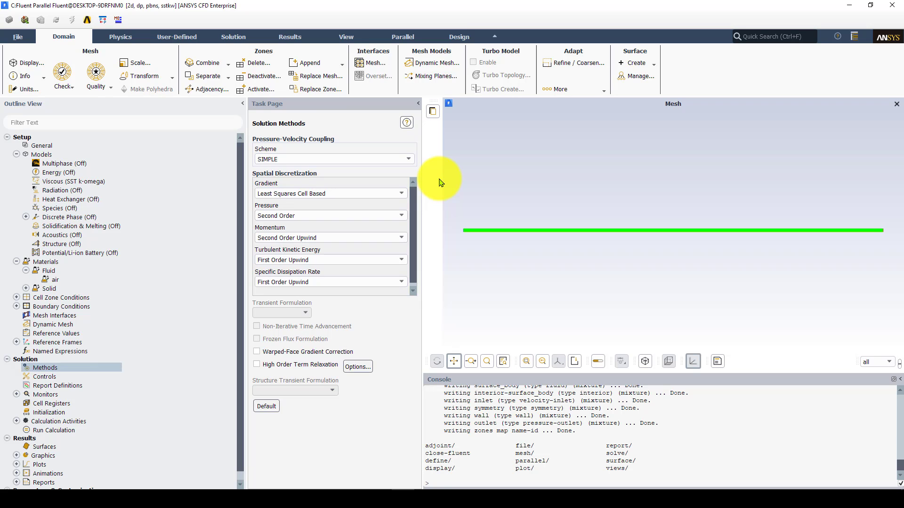
- Choose Second Order Upwind for the momentum discretization and review the under-relaxation factors in the solution controls
scroll(411, 197, "down", 1)
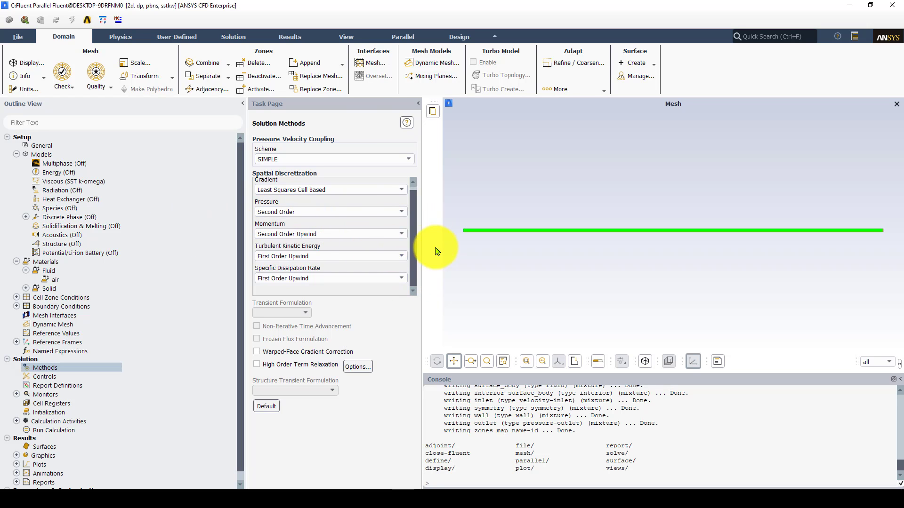
left_click(401, 234)
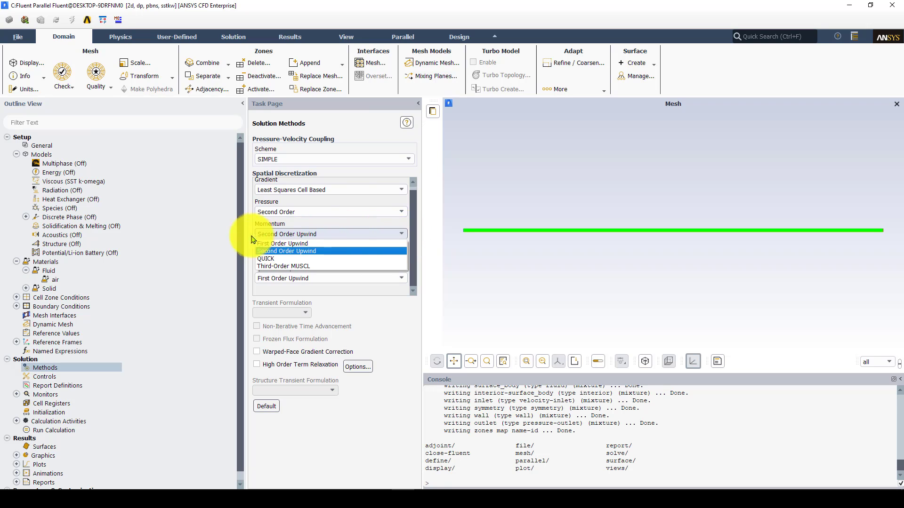
left_click(297, 252)
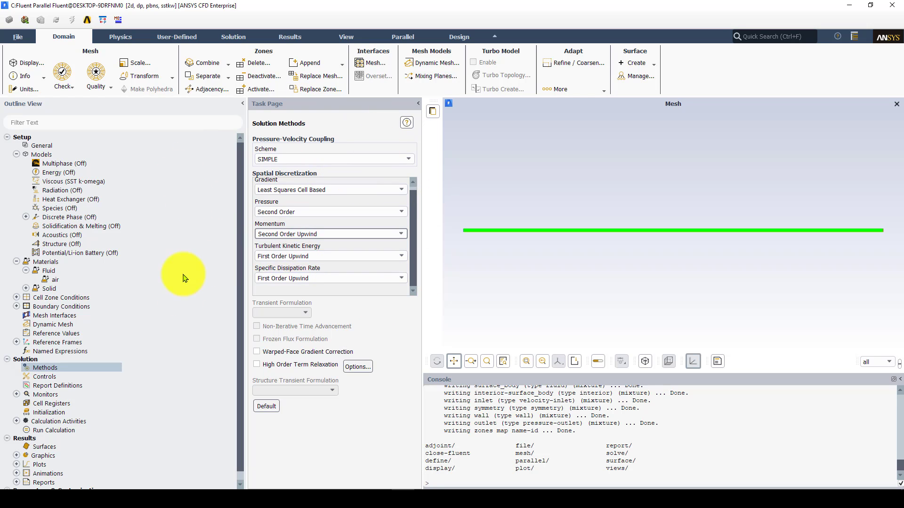
left_click(44, 377)
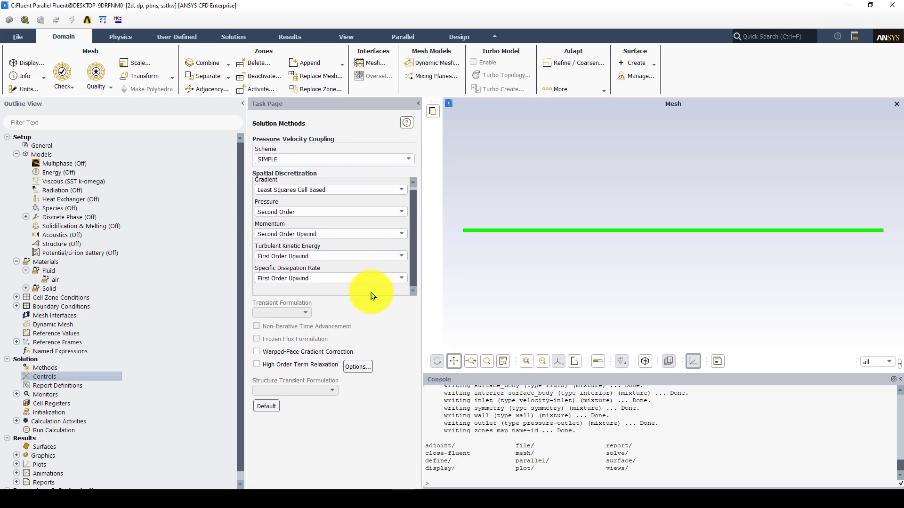
left_click(61, 377)
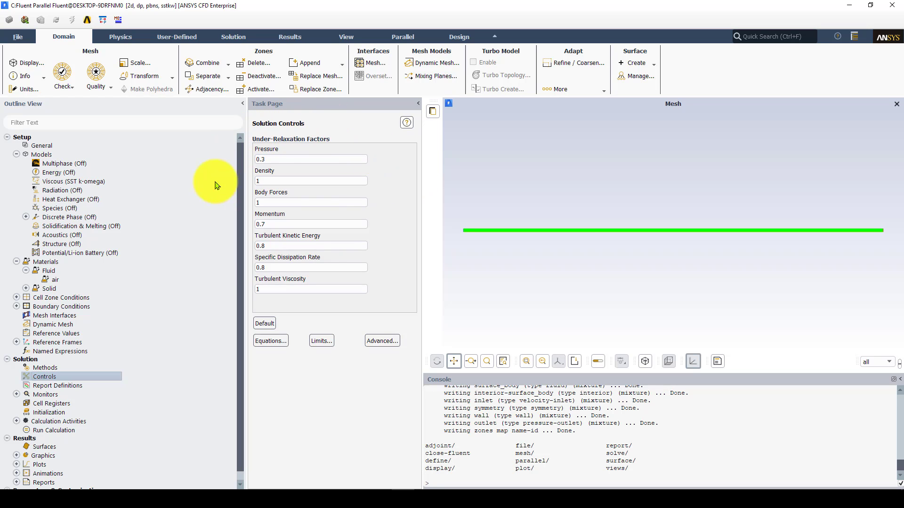
- Compute the initial values from the inlet and initialize the solution with Standard Initialization
left_click(71, 414)
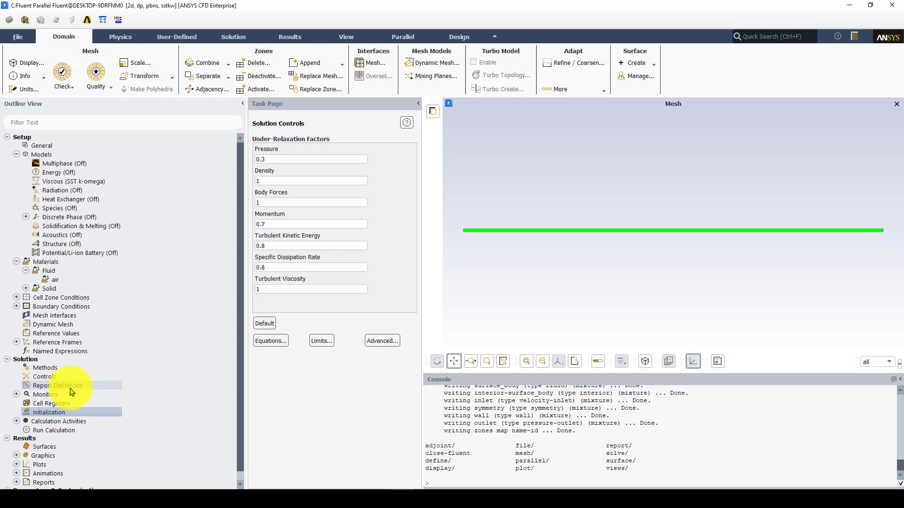
left_click(49, 413)
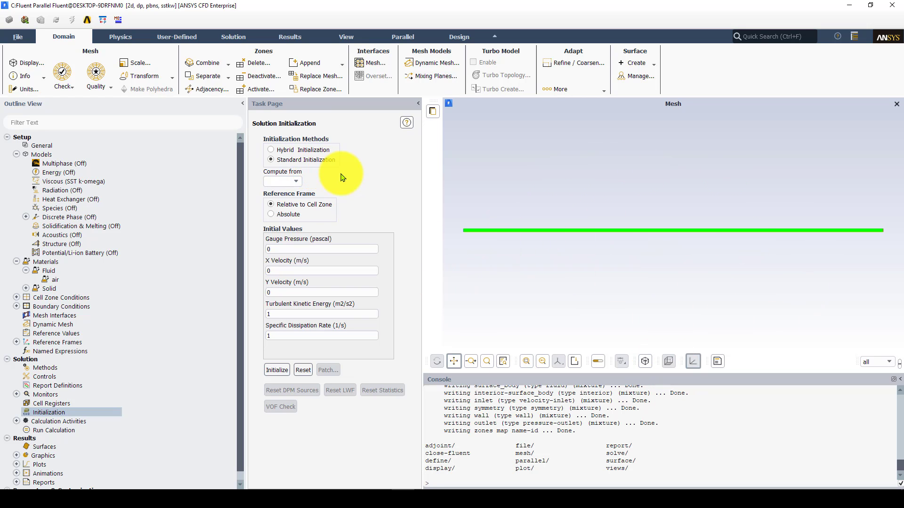
left_click(296, 182)
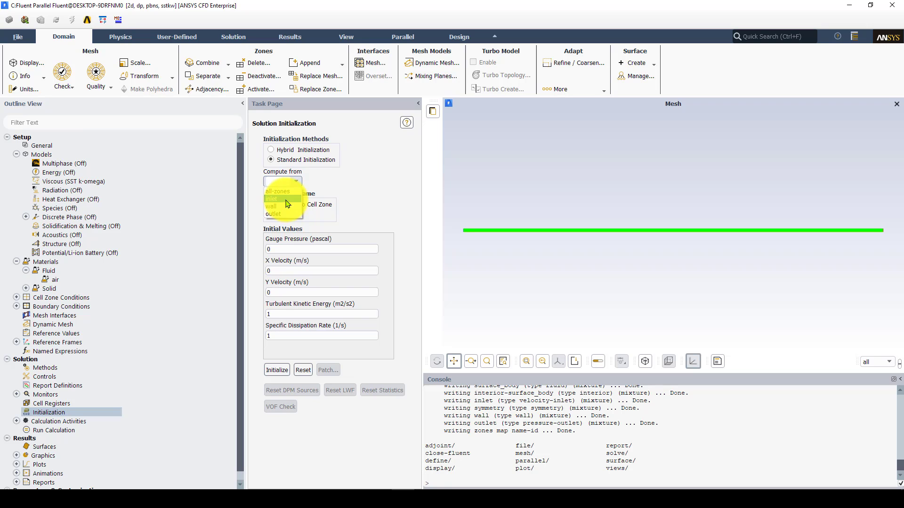
left_click(287, 203)
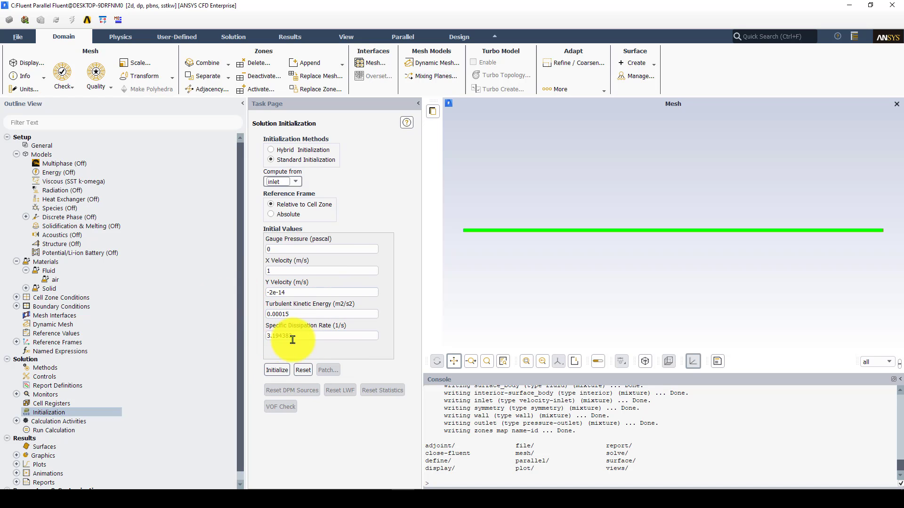
left_click(277, 375)
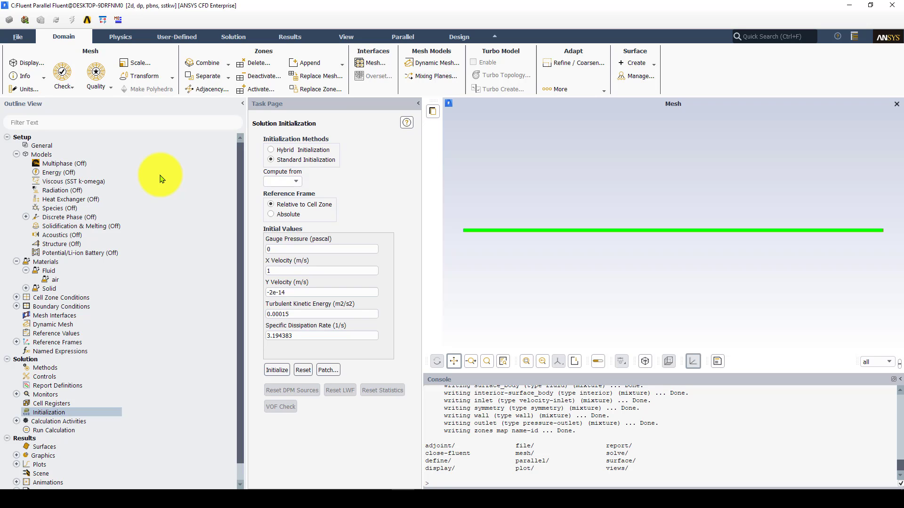
- Review the residual monitors' equations and convergence criteria, and accept the settings
scroll(176, 248, "down", 1)
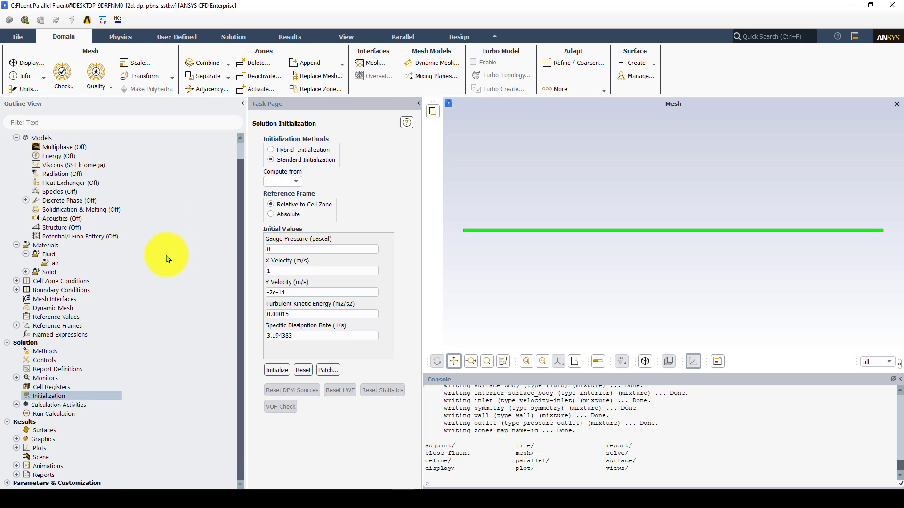
left_click(16, 378)
left_click(61, 387)
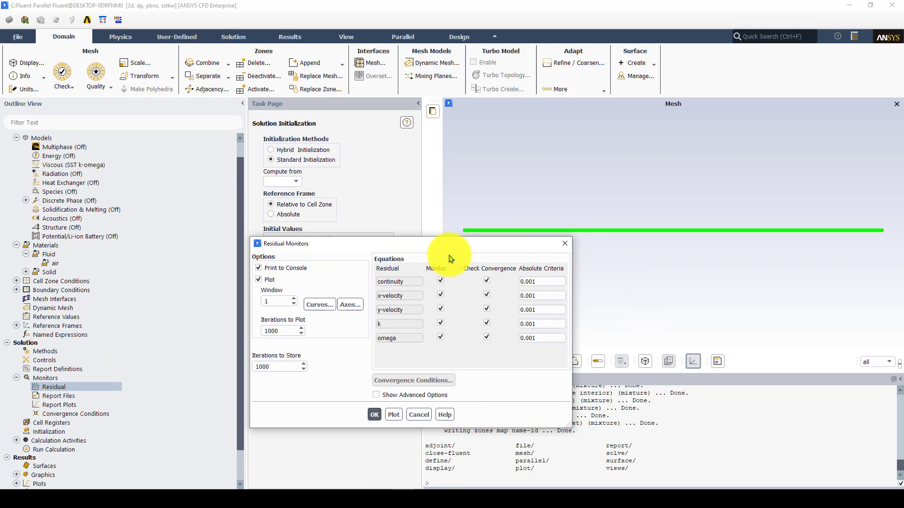
left_click_drag(449, 243, 357, 107)
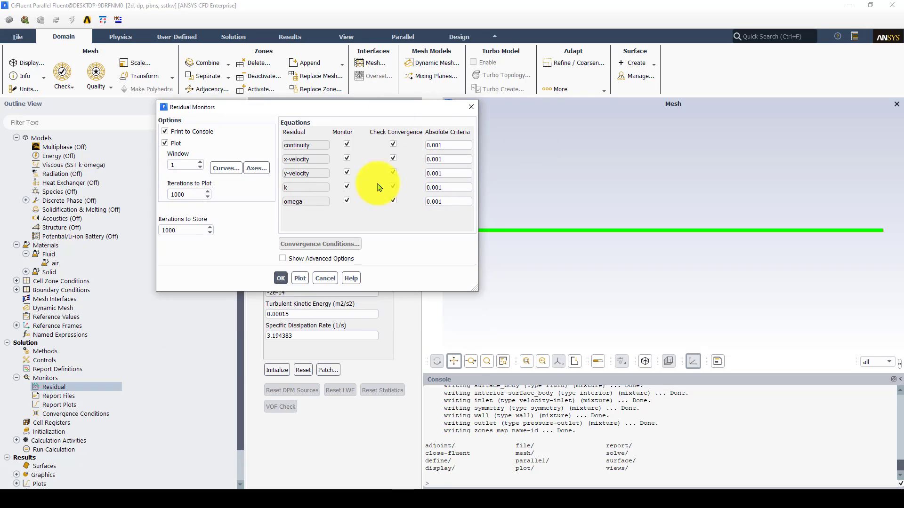
left_click(280, 279)
- Create a mass flow rate flux report named massflow over the inlet and outlet boundaries, with a report plot
left_click(74, 372)
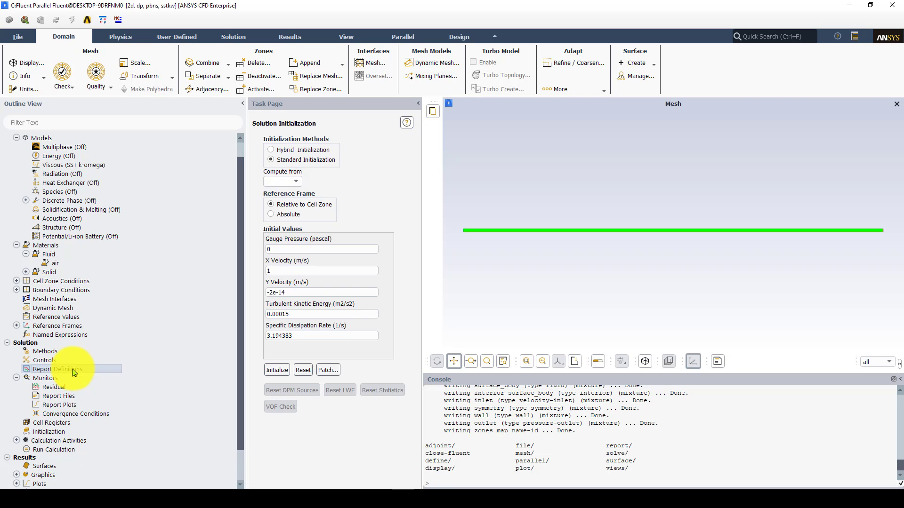
right_click(74, 372)
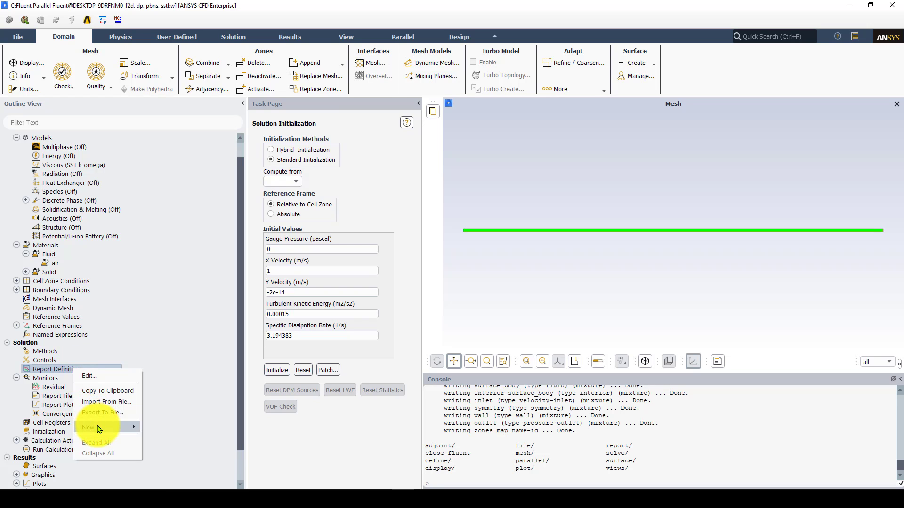
mouse_move(104, 427)
mouse_move(167, 473)
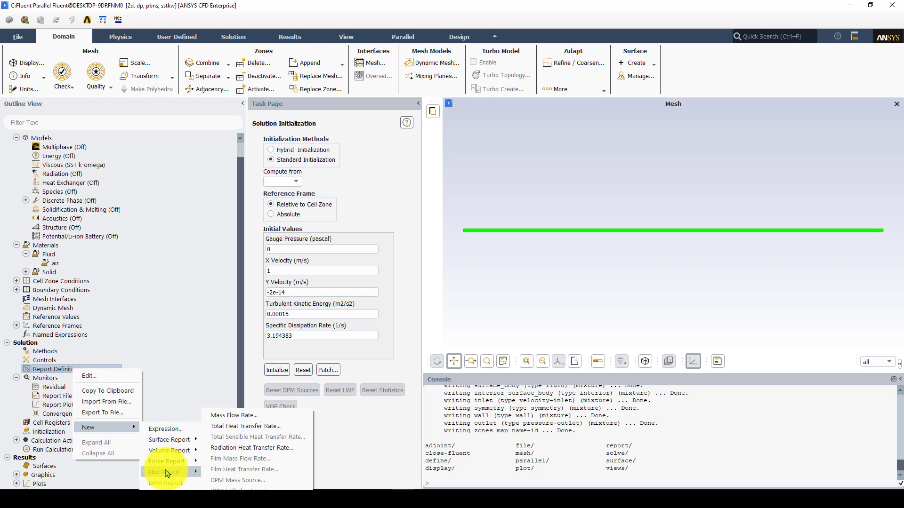
left_click(260, 419)
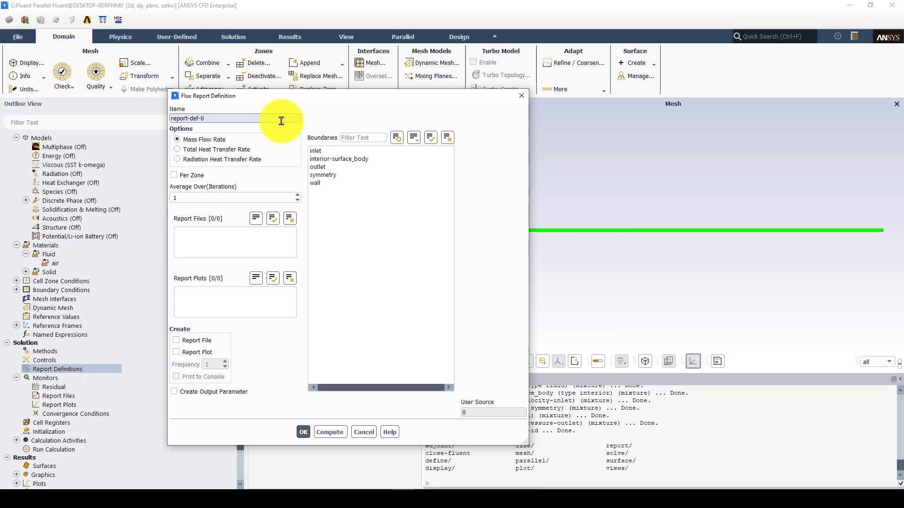
type("massflow")
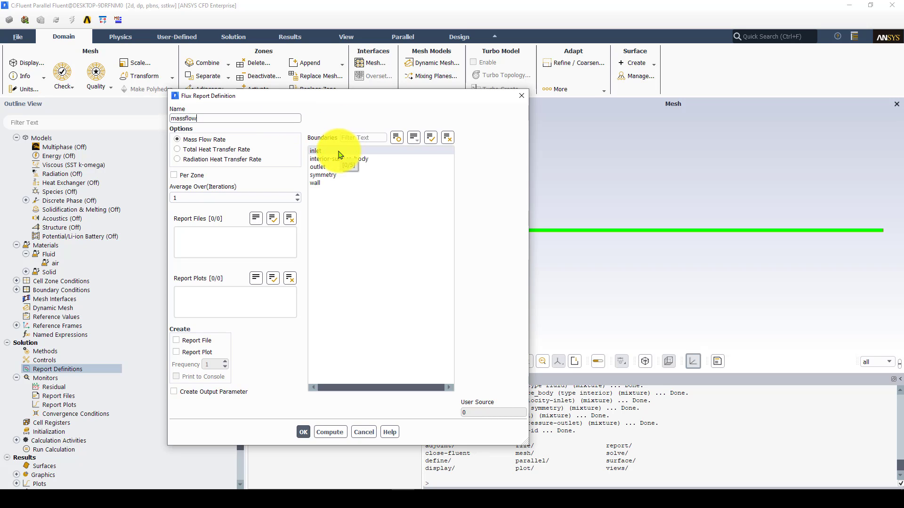
left_click(336, 167)
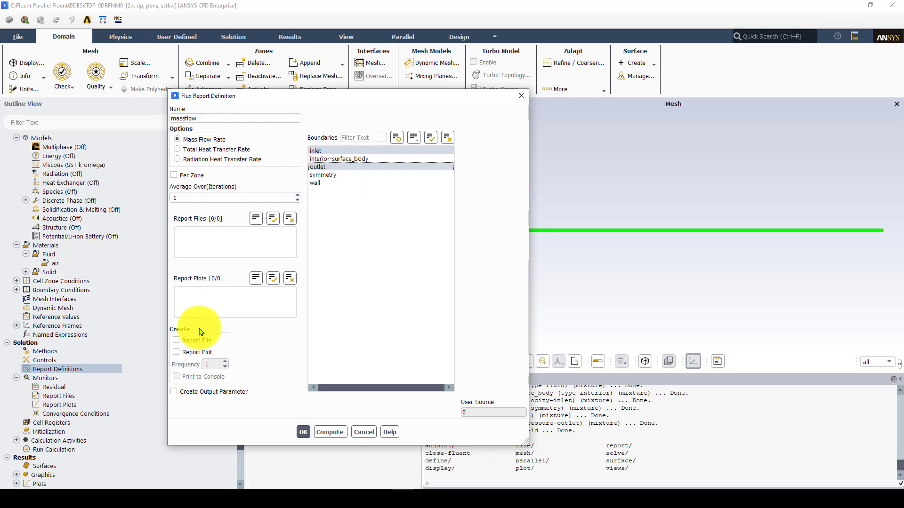
left_click(198, 353)
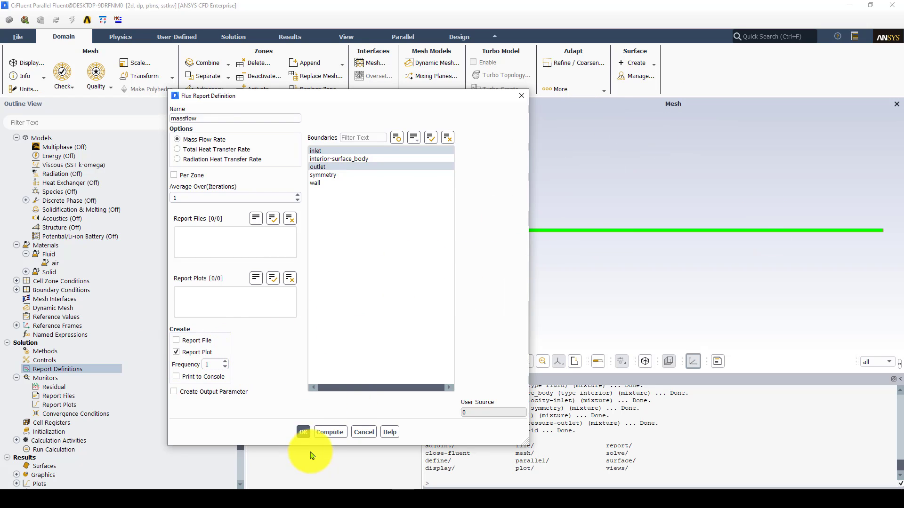
left_click(303, 432)
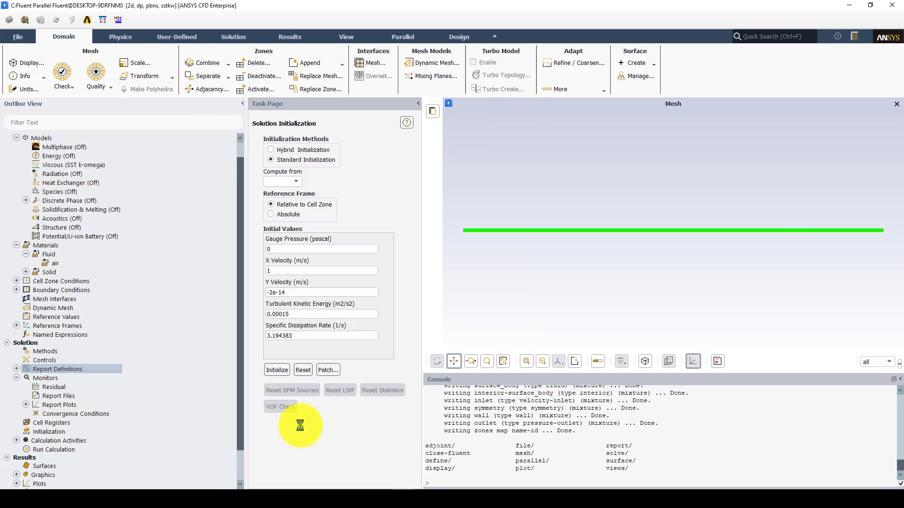
- Create a facet average surface report named yplus-average on the wall surface, with a report plot
left_click(17, 369)
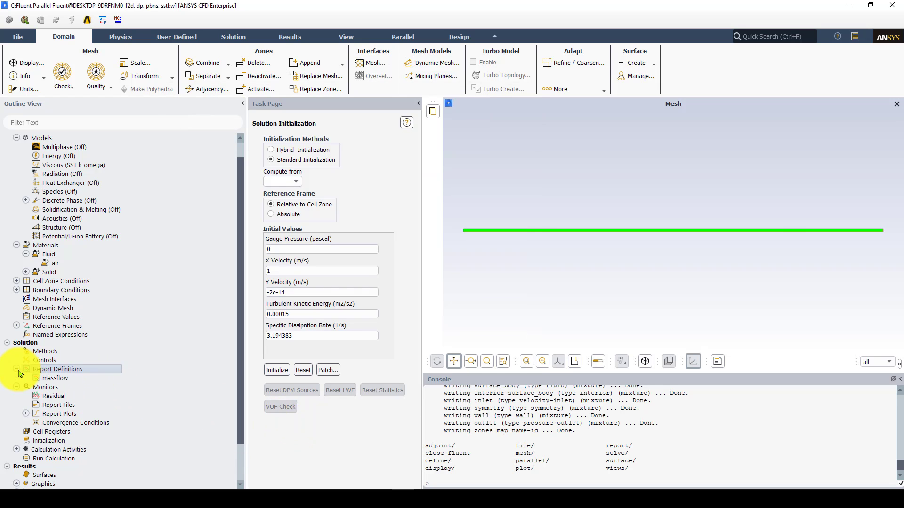
right_click(63, 371)
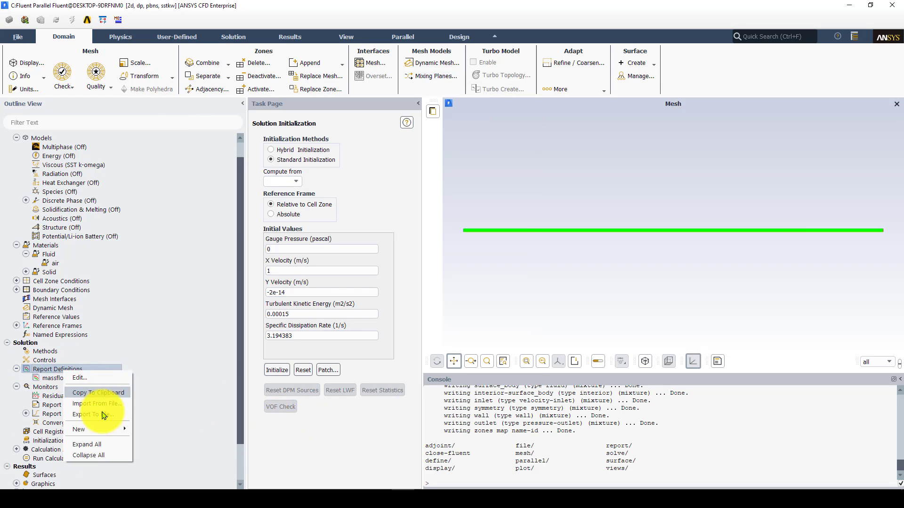
mouse_move(101, 429)
mouse_move(174, 441)
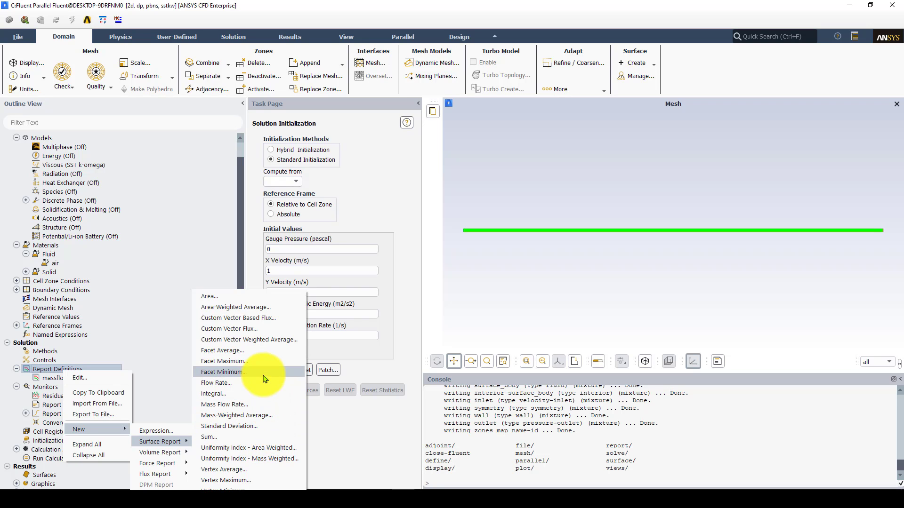
left_click(243, 350)
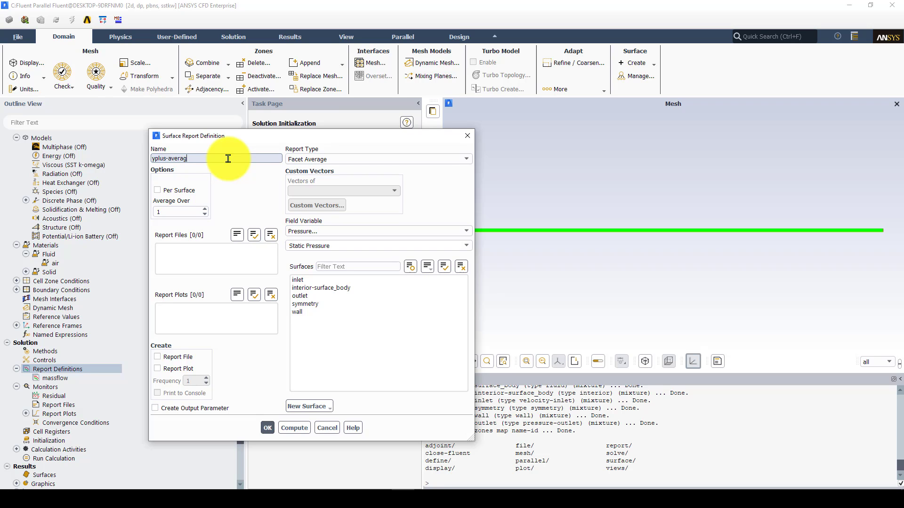
left_click(444, 267)
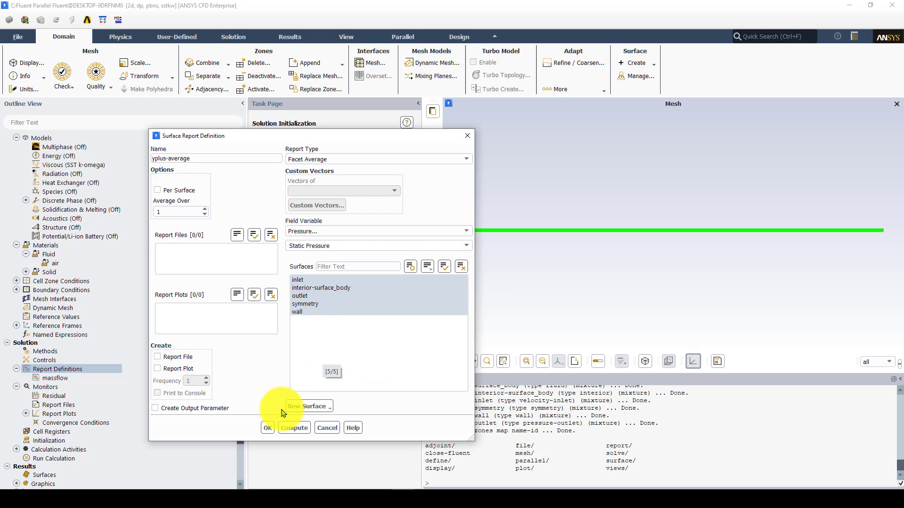
left_click(461, 266)
left_click(312, 312)
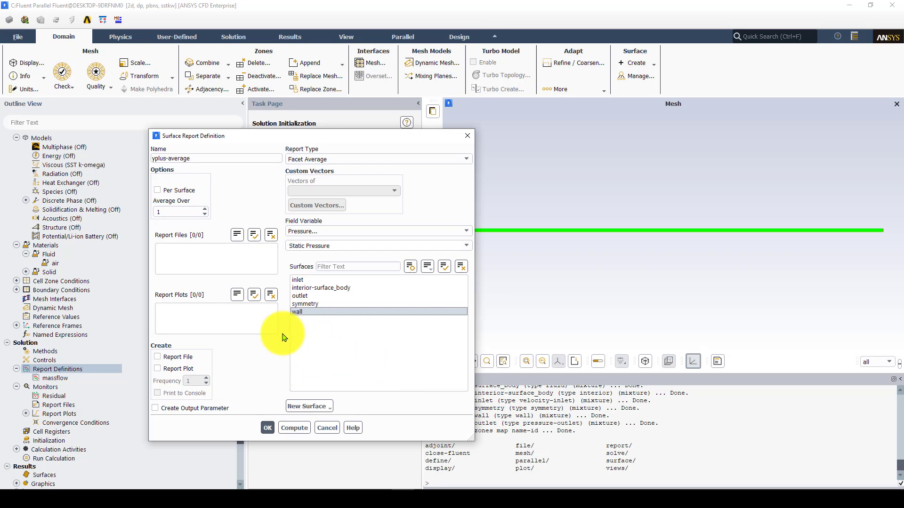
left_click(176, 369)
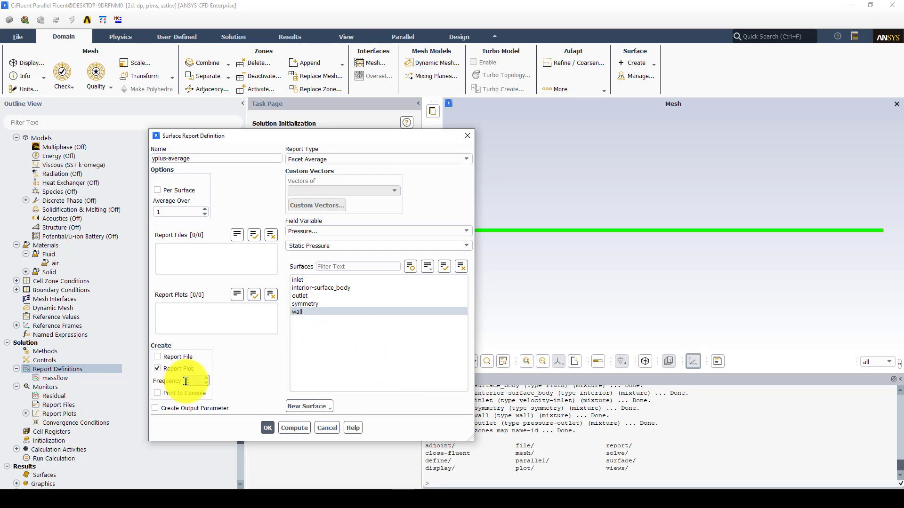
left_click(267, 429)
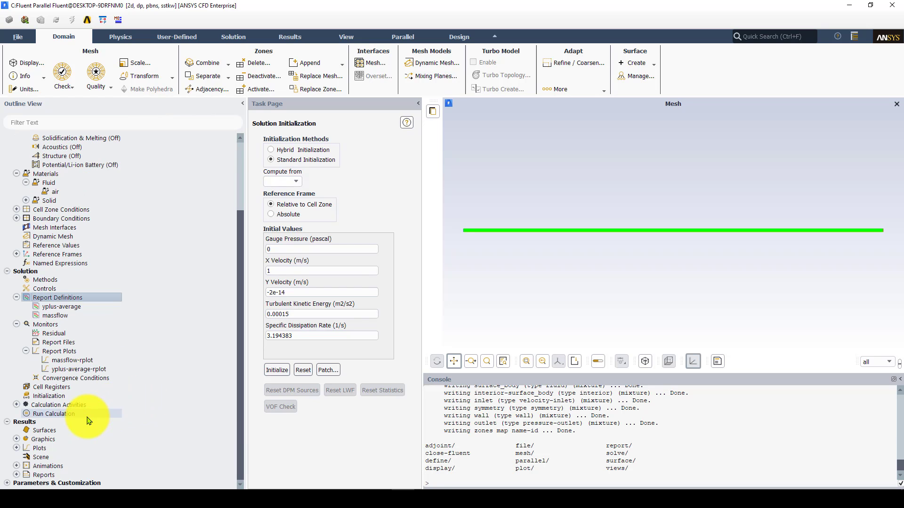
- Save the project and dismiss the antivirus scan notification
left_click(15, 38)
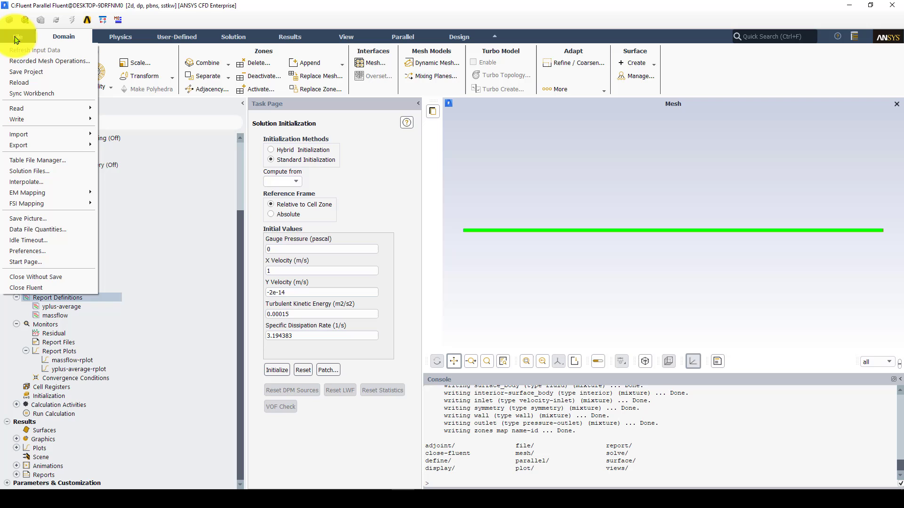
left_click(37, 77)
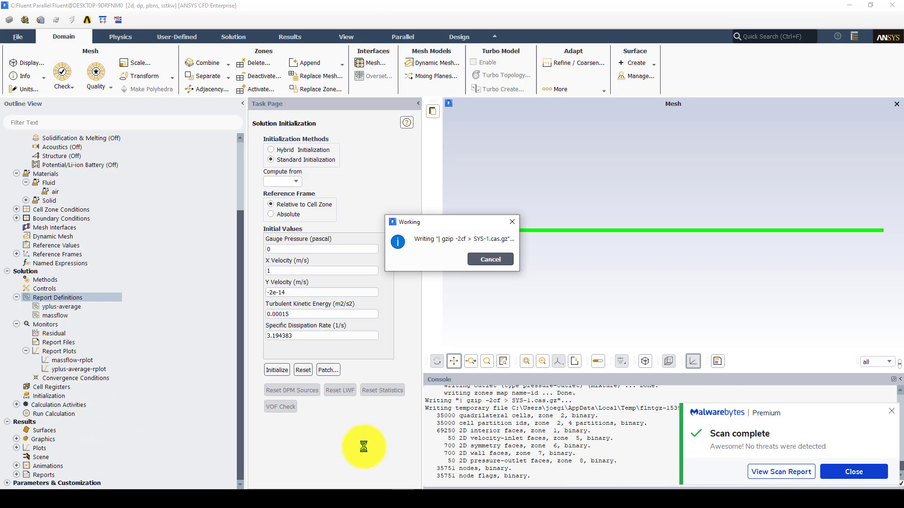
left_click(845, 473)
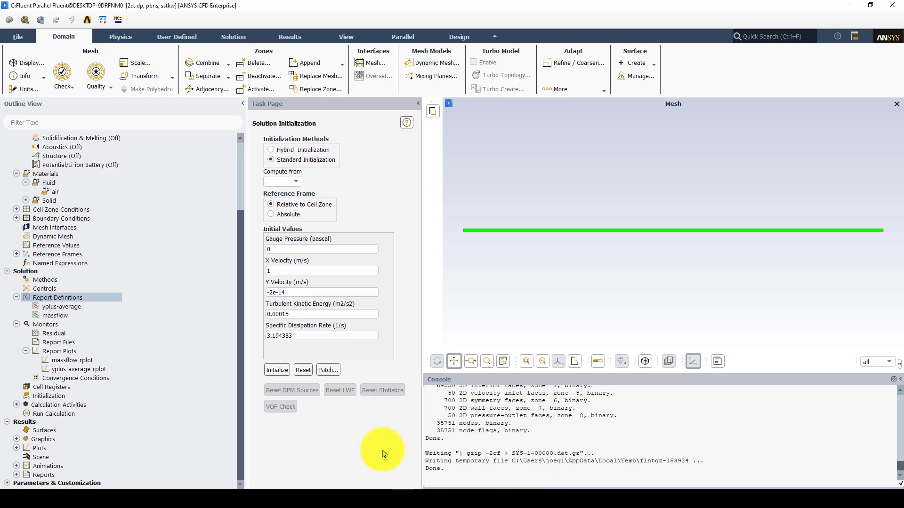
- Start the calculation with 500 iterations and display the scaled residuals plot
left_click(53, 414)
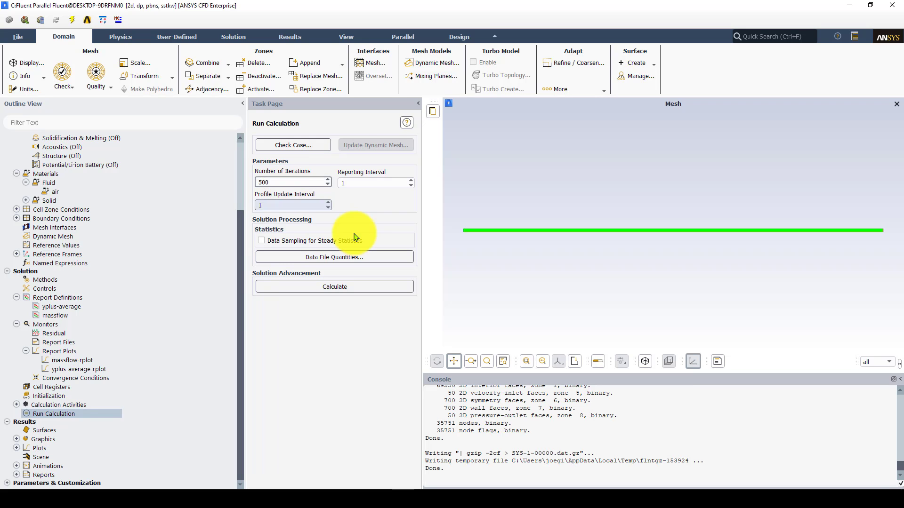
left_click(301, 286)
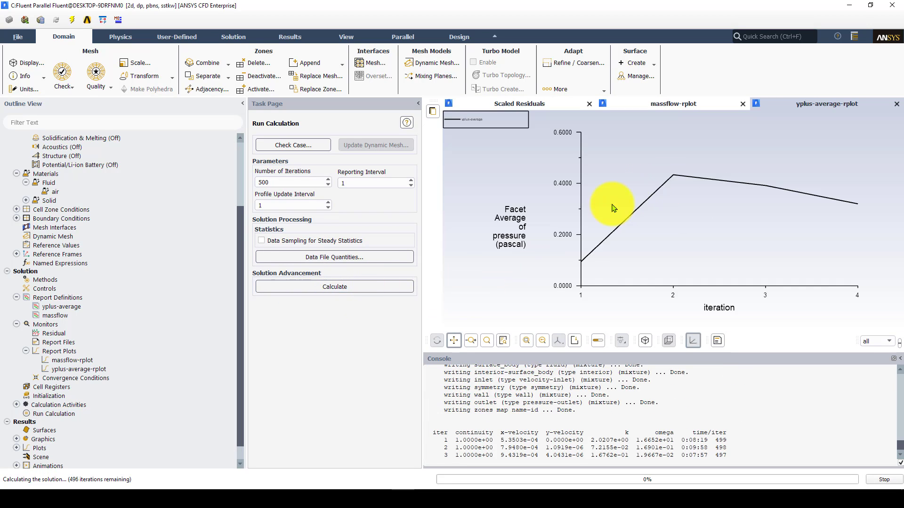
left_click(524, 104)
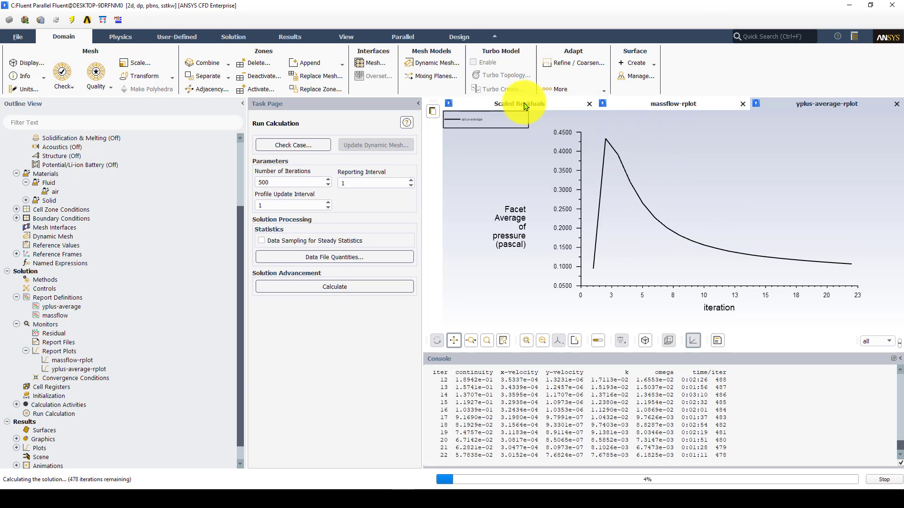
left_click(639, 185)
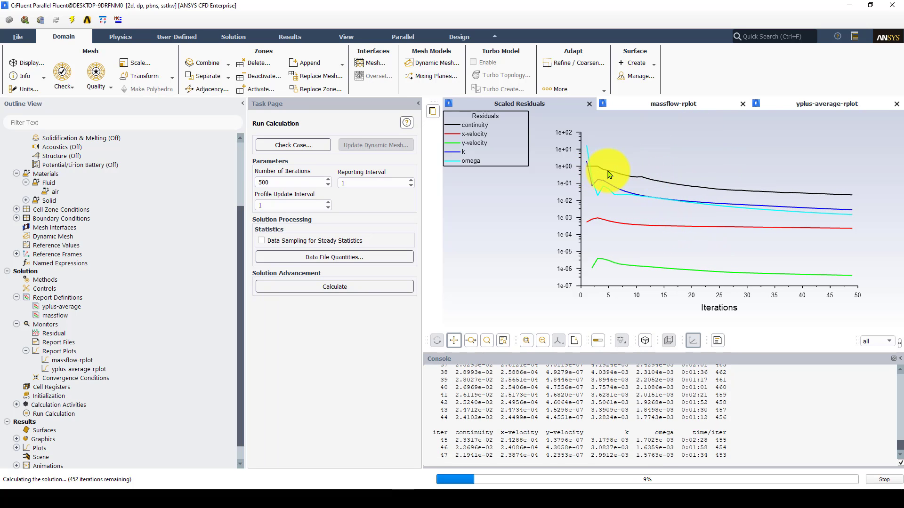
- Stop the running calculation and display the yplus-average report plot
left_click(880, 480)
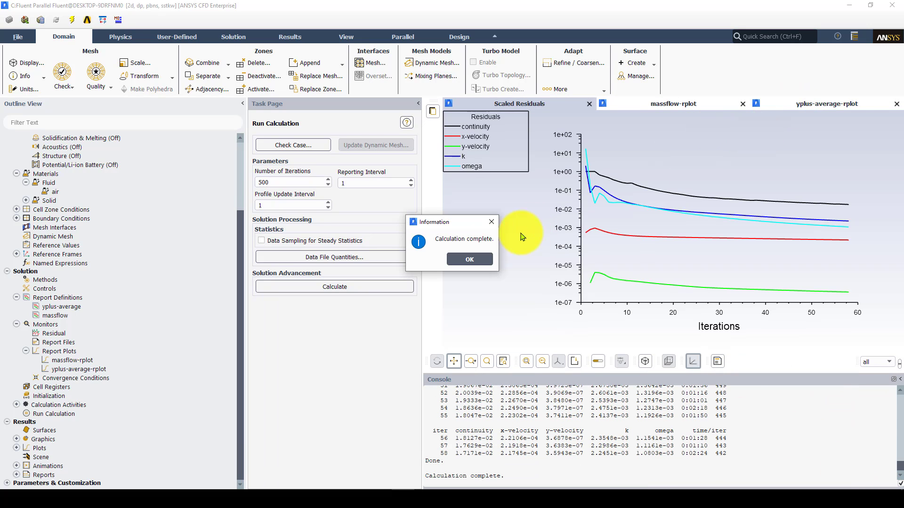
left_click(469, 259)
left_click(826, 104)
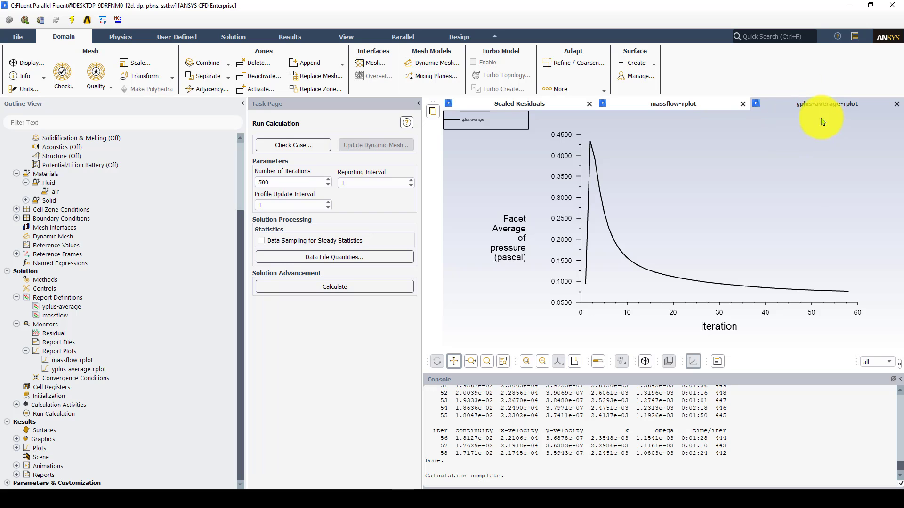
- Change the field variable of the yplus-average report definition to Turbulence, Wall Yplus, keeping the wall surface selected
double_click(69, 370)
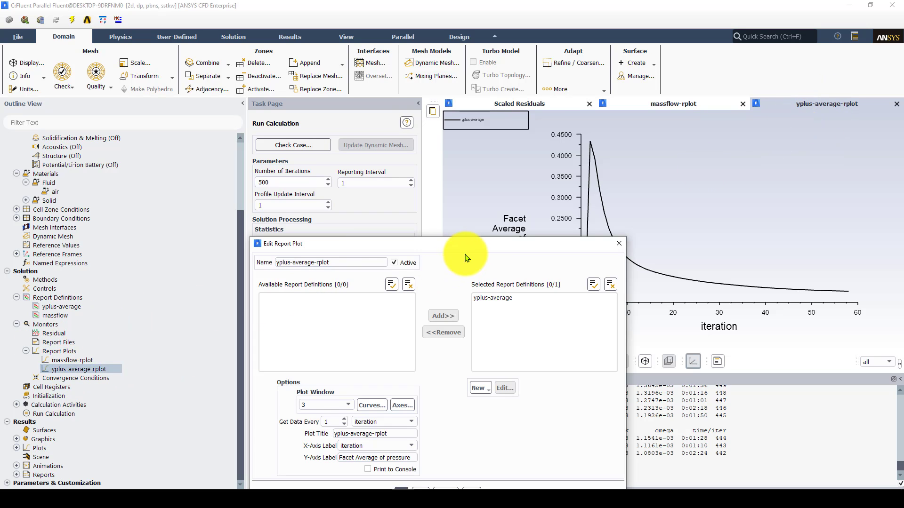
left_click_drag(432, 178, 387, 107)
left_click(446, 157)
left_click(452, 287)
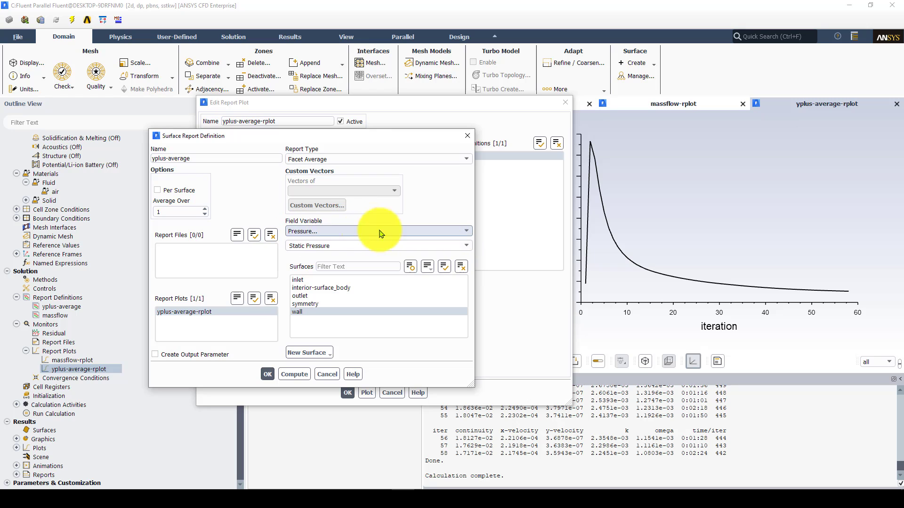
left_click(465, 234)
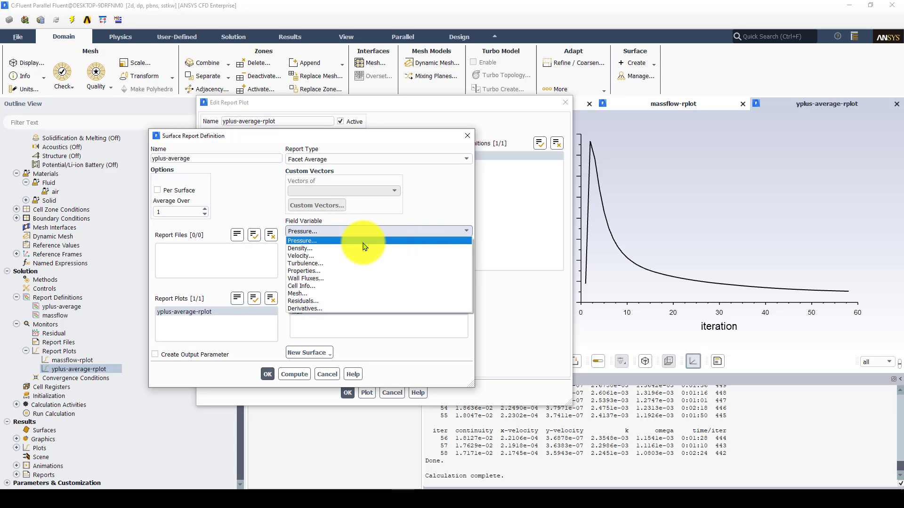
left_click(313, 261)
left_click(464, 245)
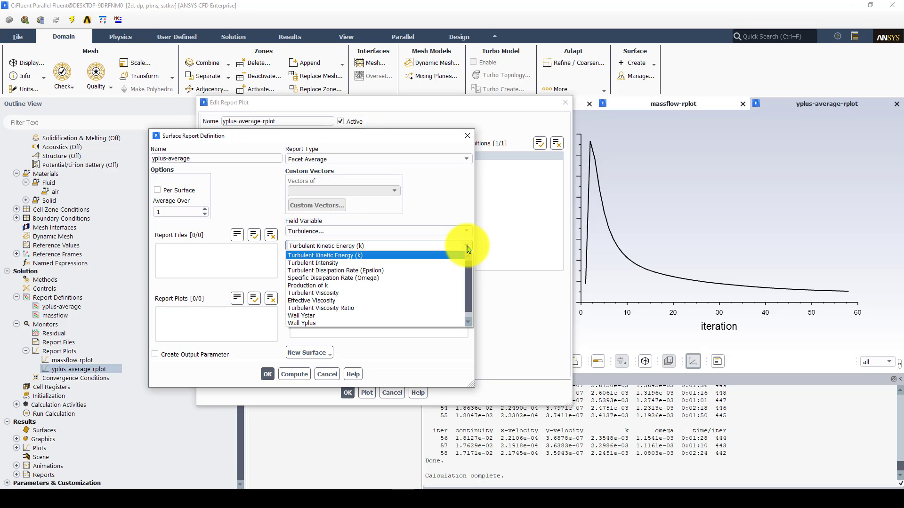
left_click(304, 322)
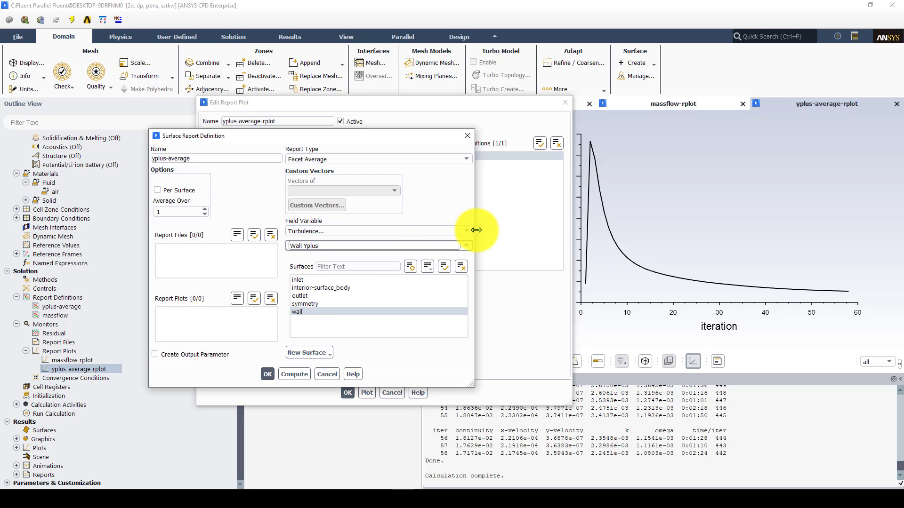
left_click(465, 232)
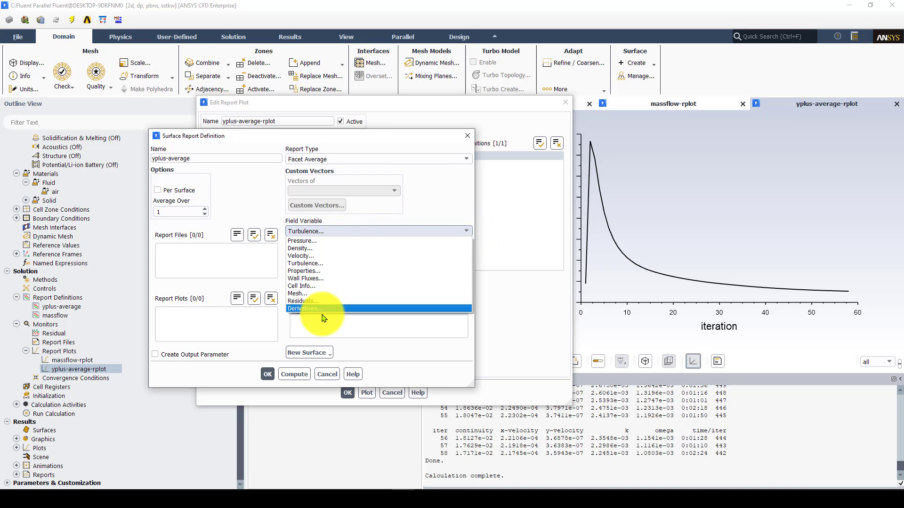
left_click(325, 264)
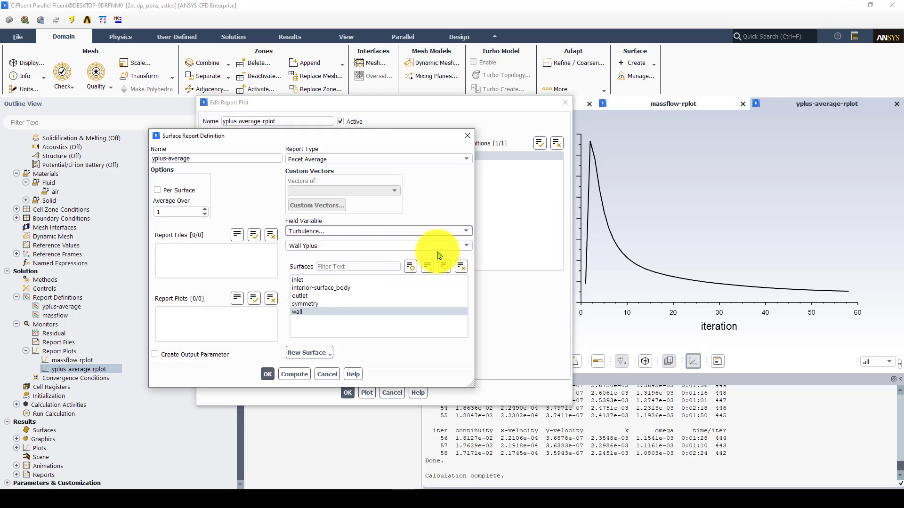
left_click(469, 246)
left_click(309, 325)
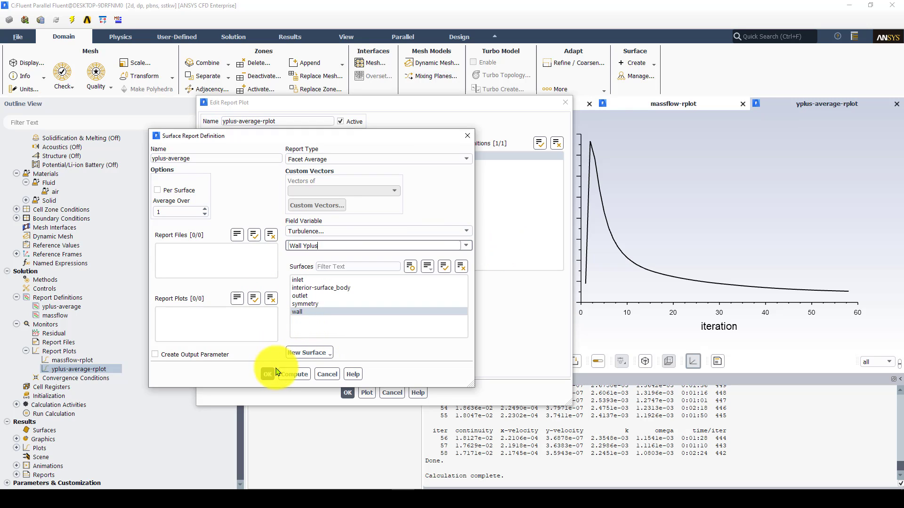
left_click(275, 372)
left_click(534, 268)
left_click(348, 394)
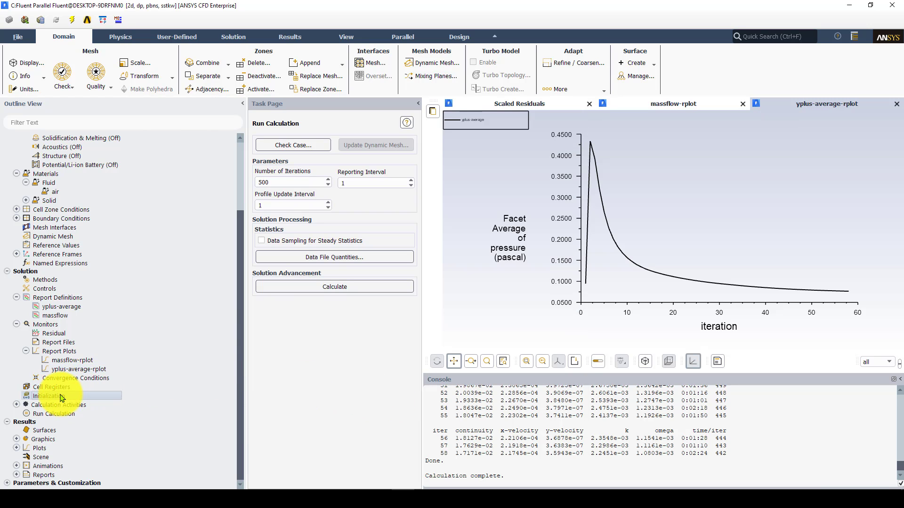
- Reinitialize the solution using standard initialization with the existing initial values
left_click(61, 398)
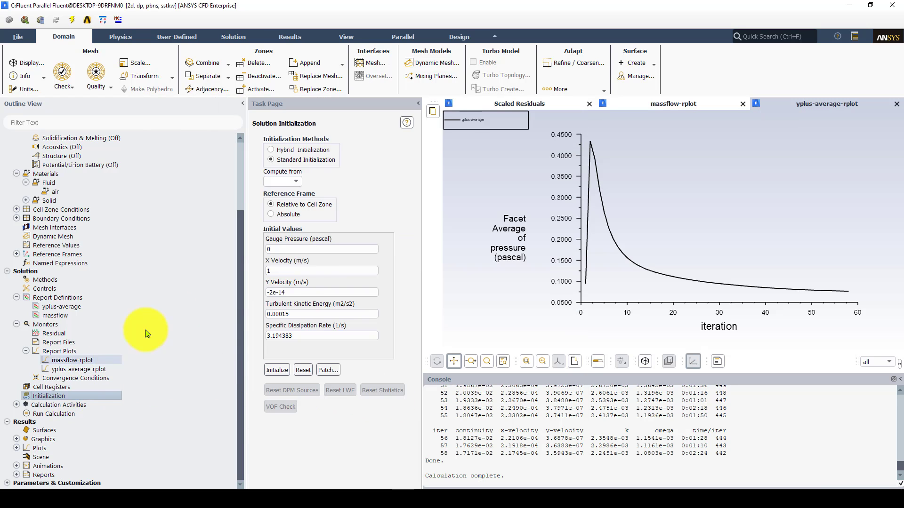
left_click(275, 372)
left_click(475, 264)
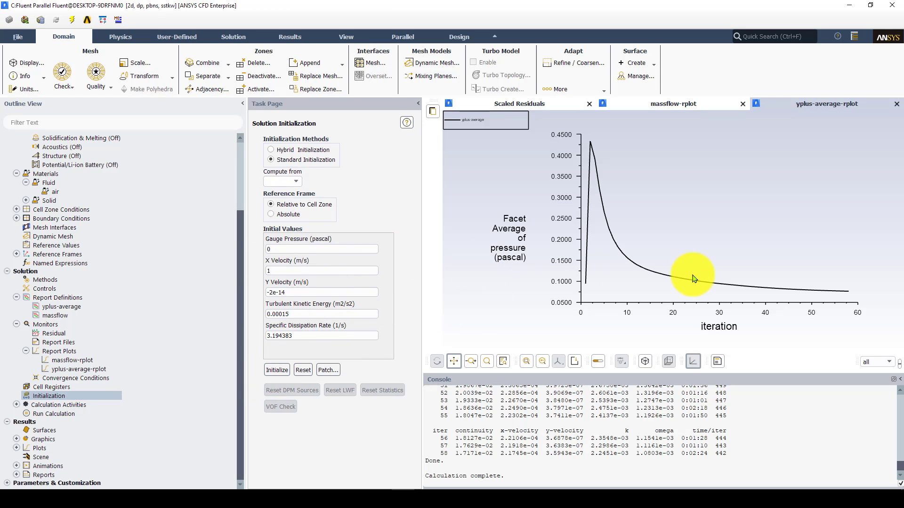
- Display the scaled residuals plot and start the calculation again with 500 iterations
left_click(512, 104)
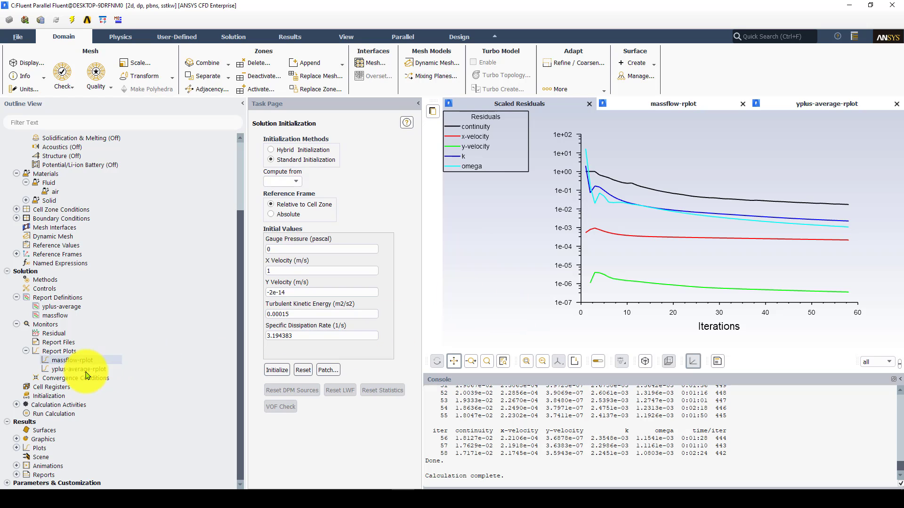
left_click(66, 414)
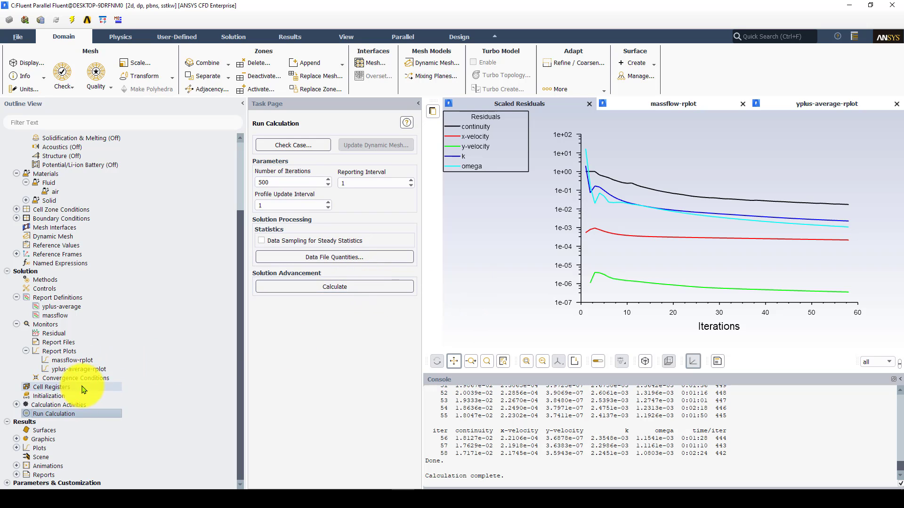
left_click(350, 286)
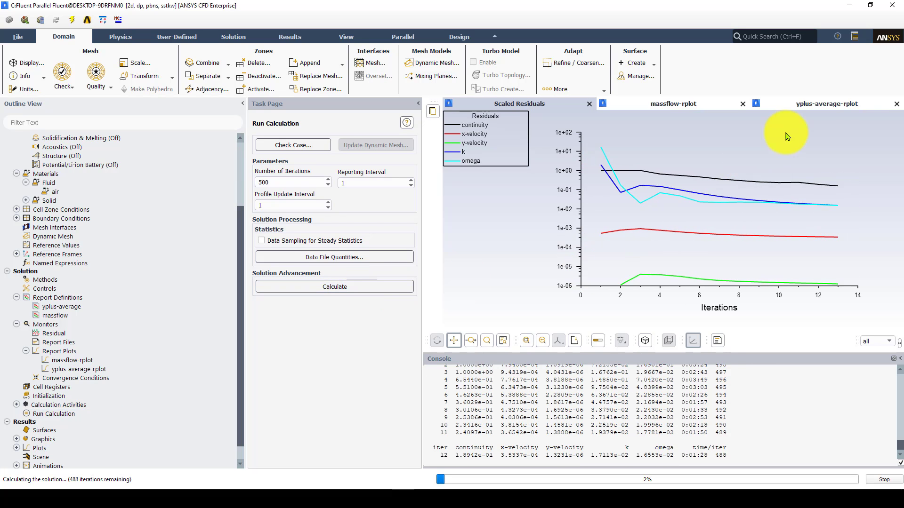
- Monitor the yplus-average, massflow and scaled residuals plots during the run and dismiss the completion message
left_click(807, 104)
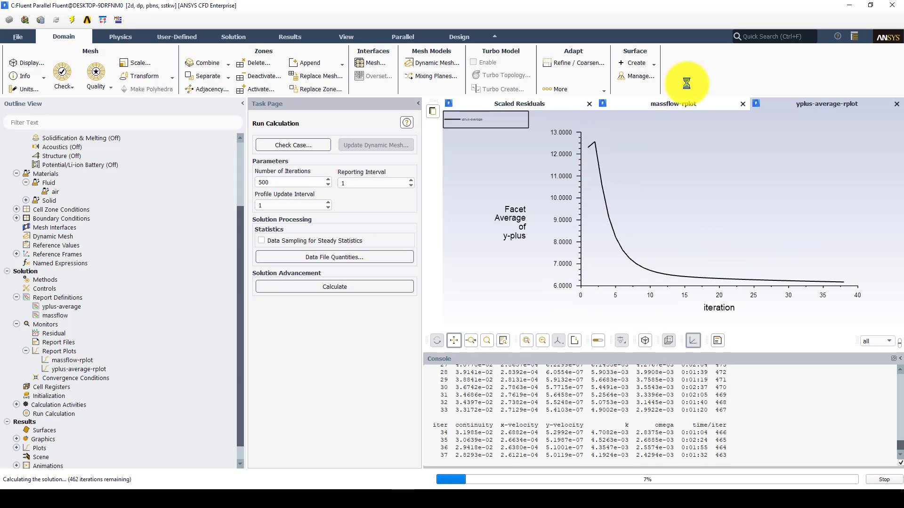
left_click(679, 105)
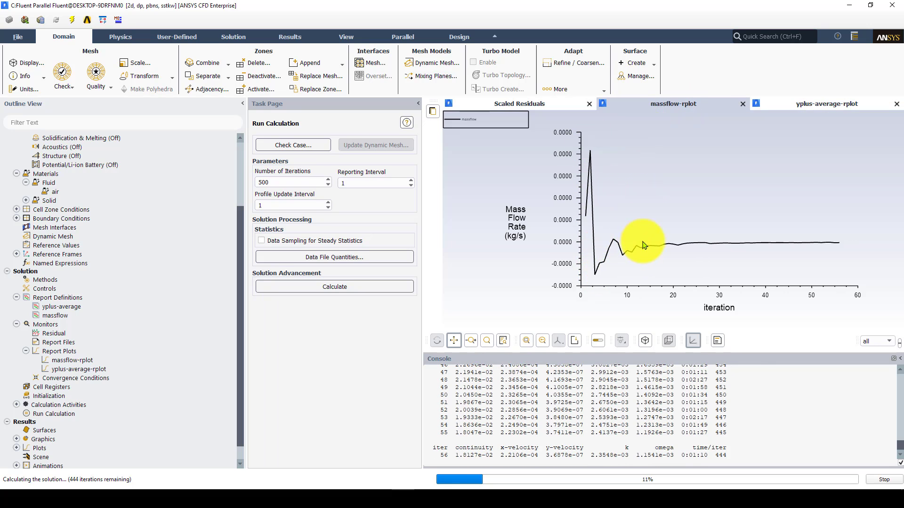
left_click(534, 105)
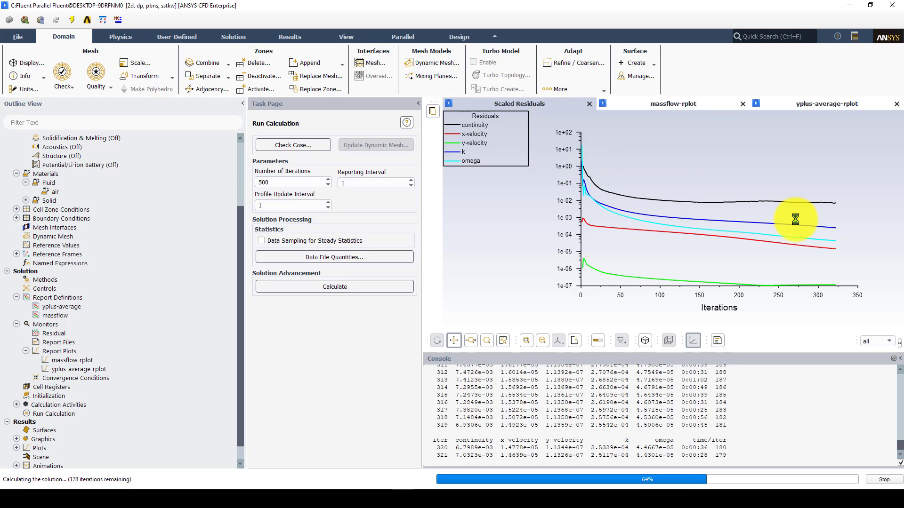
left_click(683, 108)
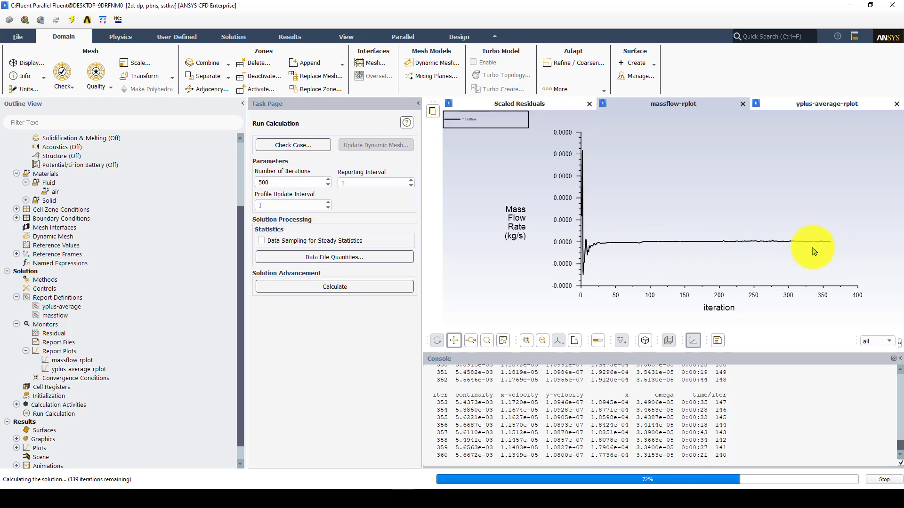
left_click(544, 104)
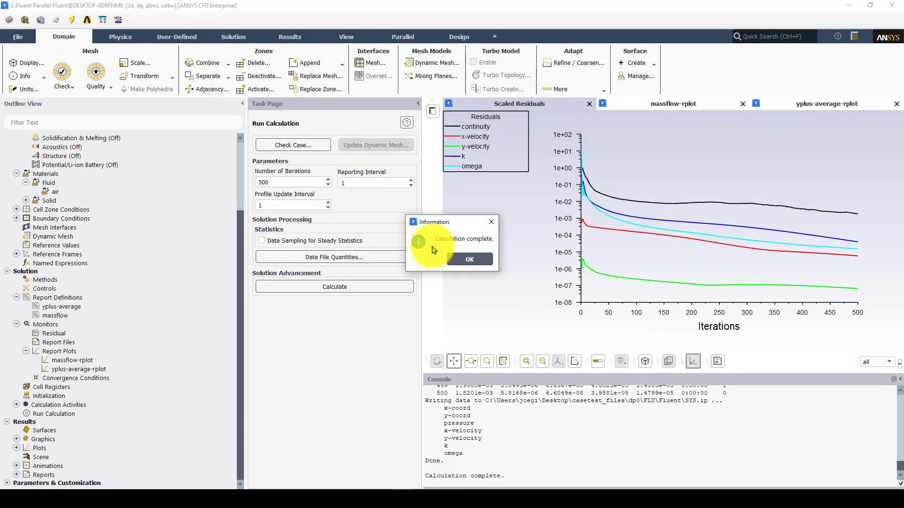
left_click(468, 258)
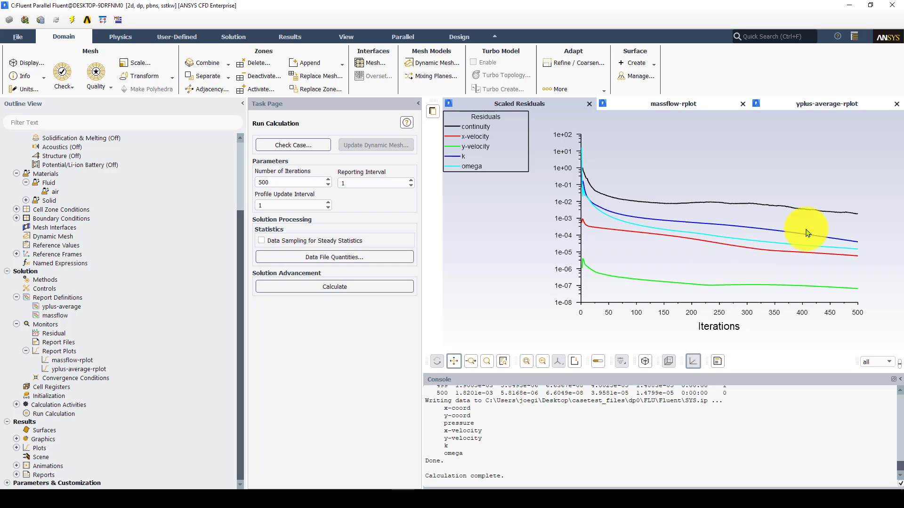
- Continue the calculation with another 500 iterations requested, and review the massflow and yplus-average report plots
left_click(325, 287)
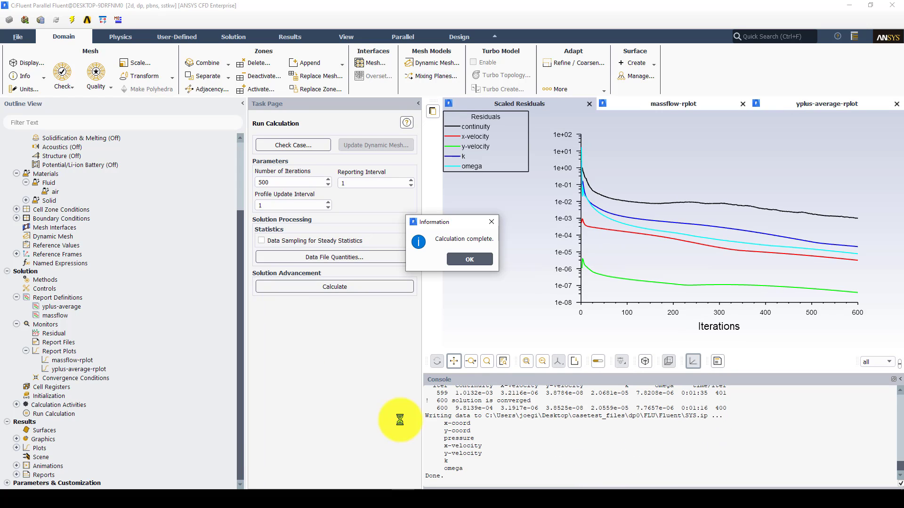
left_click(468, 259)
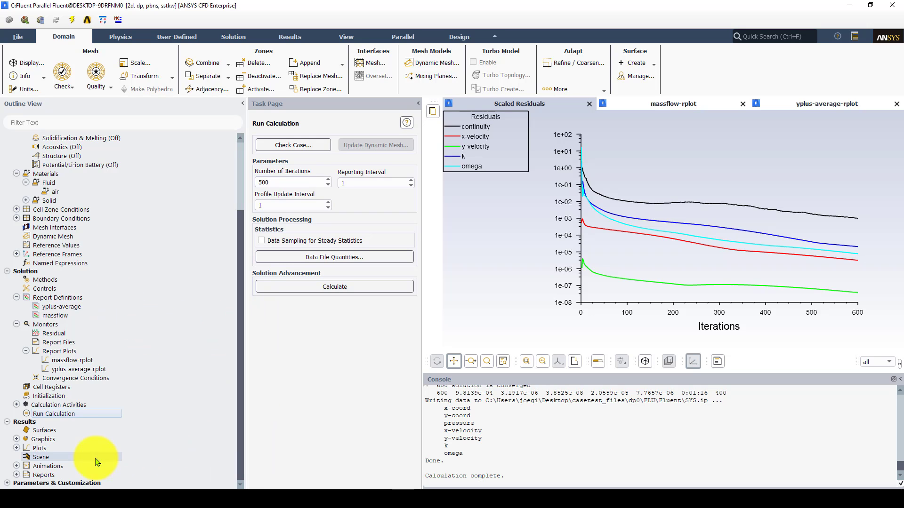
left_click(673, 103)
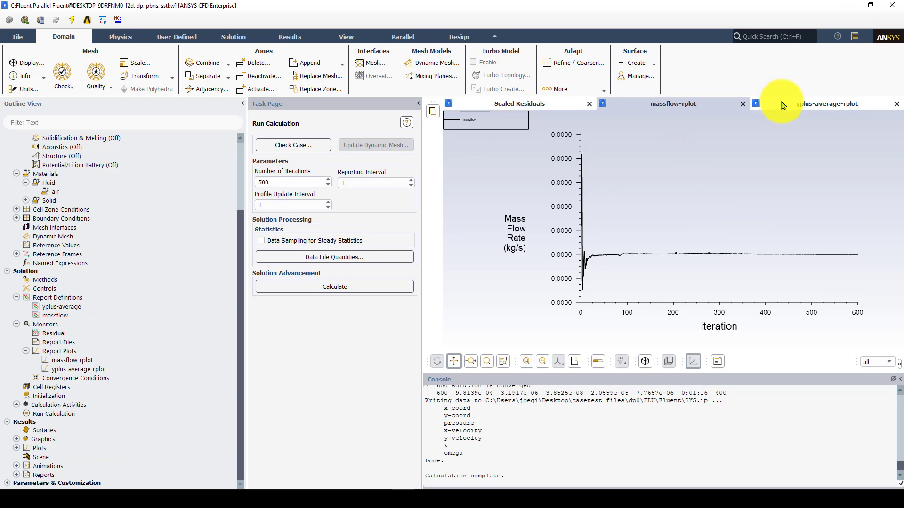
left_click(823, 104)
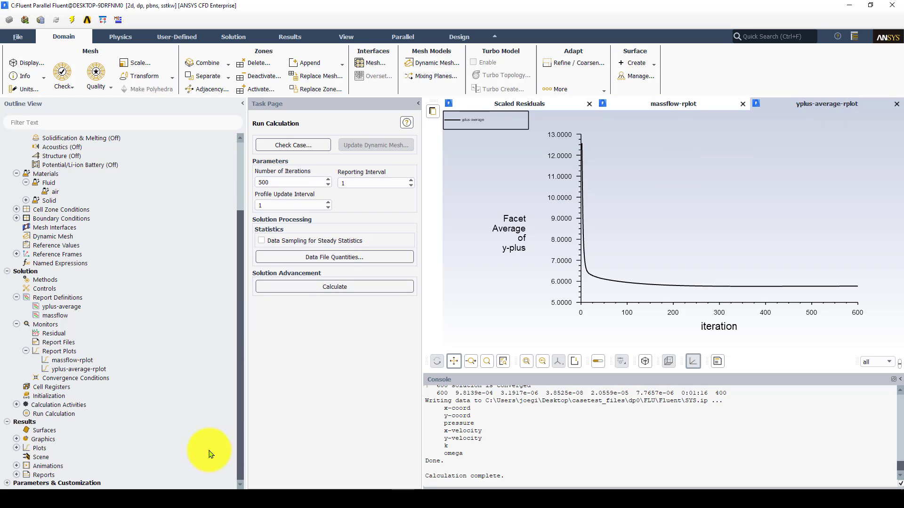
- Create and display a filled contour plot of static pressure for the channel
left_click(16, 439)
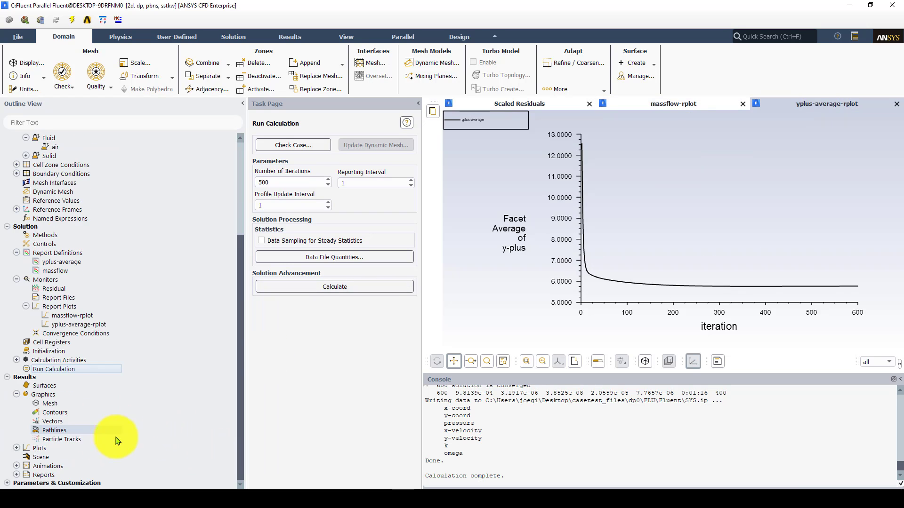
double_click(60, 416)
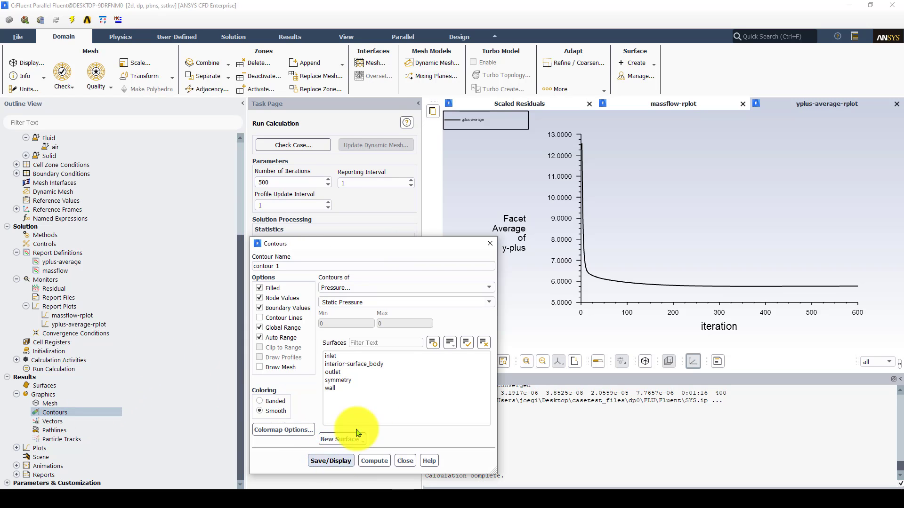
left_click(330, 460)
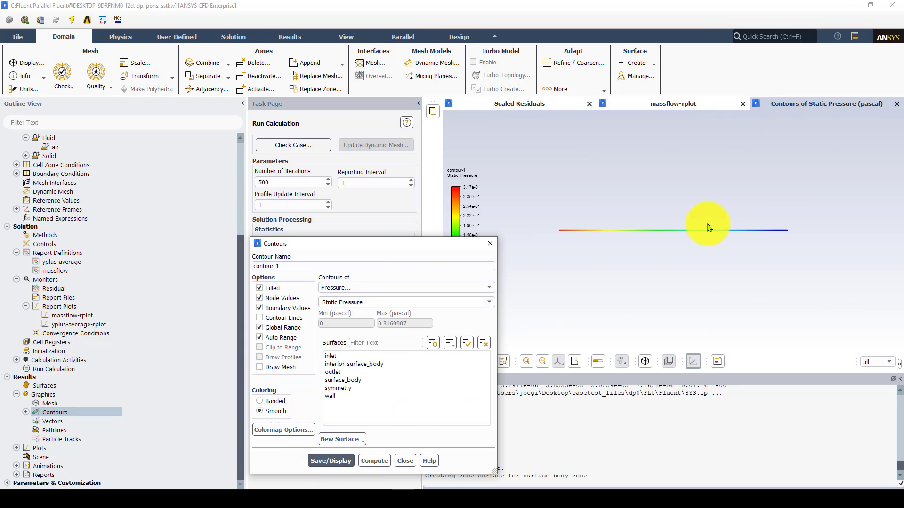
- Switch the contour plot to velocity magnitude and display it
left_click(486, 288)
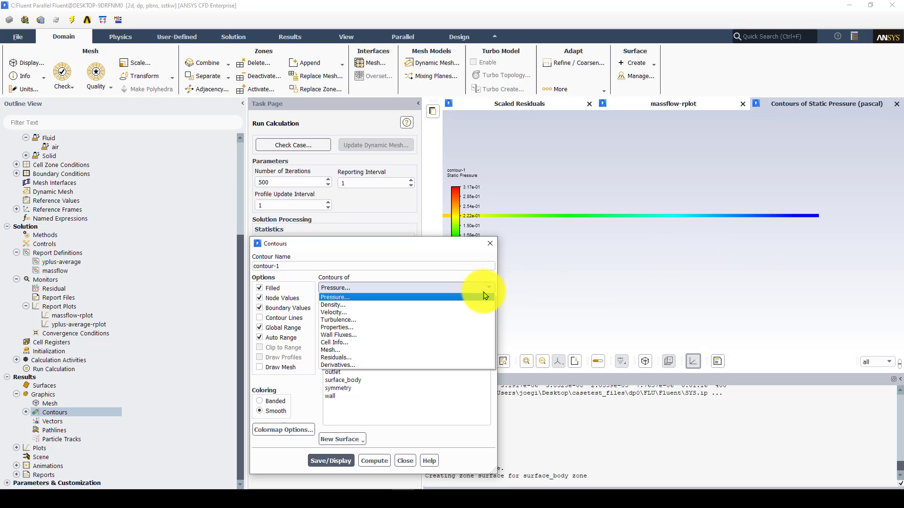
left_click(413, 312)
left_click(330, 460)
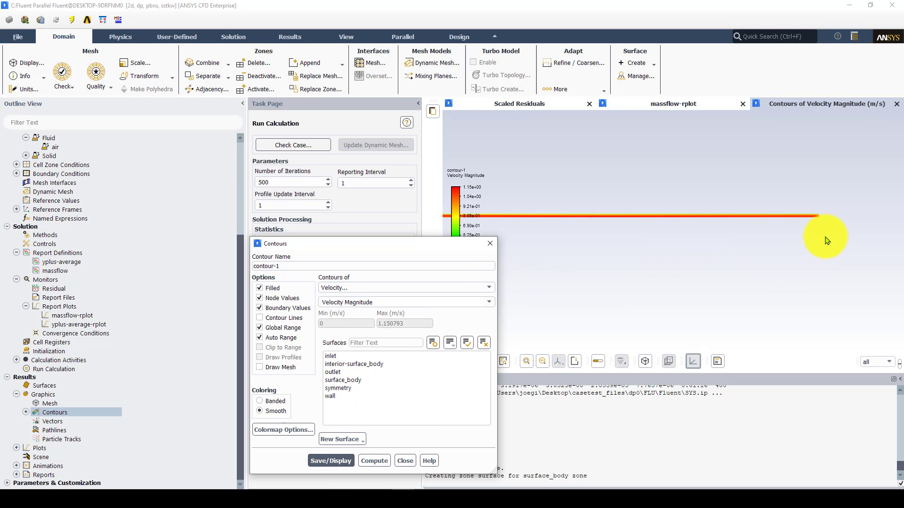
- Examine the velocity magnitude contours close to the wall at the channel's outlet end
scroll(825, 237, "up", 5)
scroll(765, 233, "up", 3)
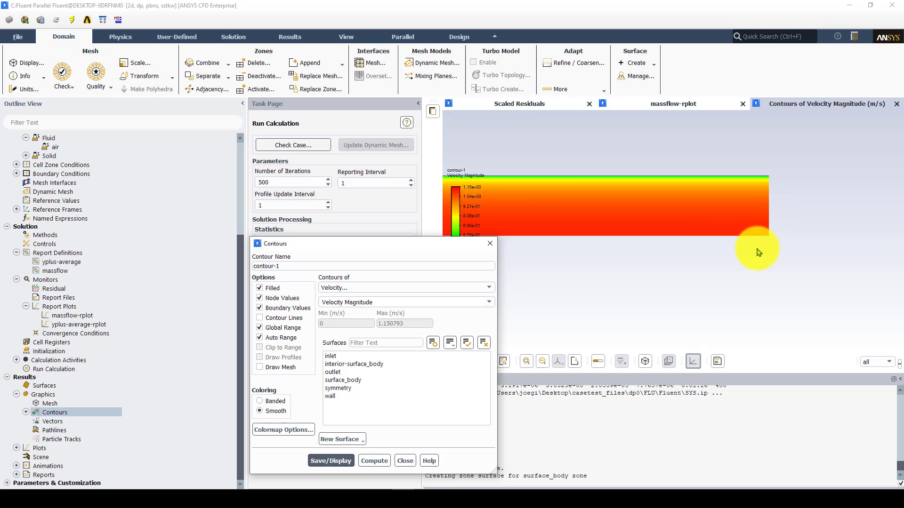
scroll(772, 178, "up", 5)
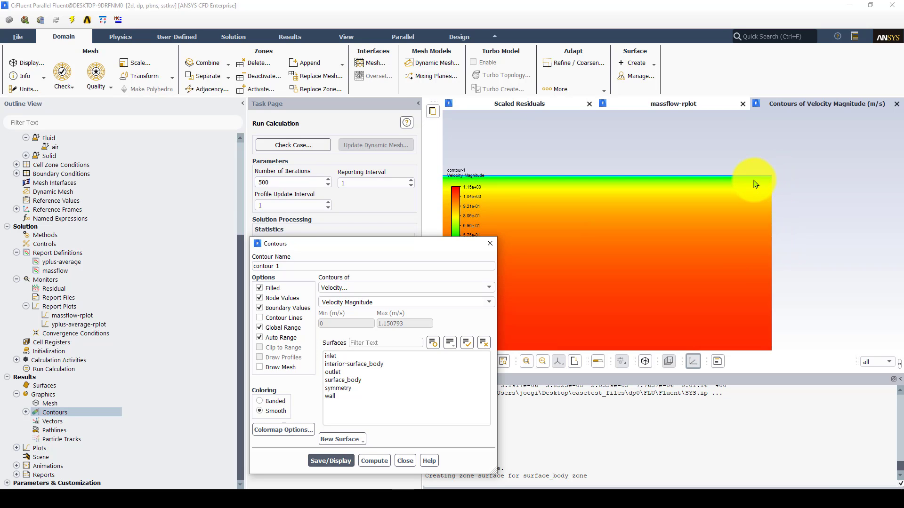
scroll(765, 178, "up", 2)
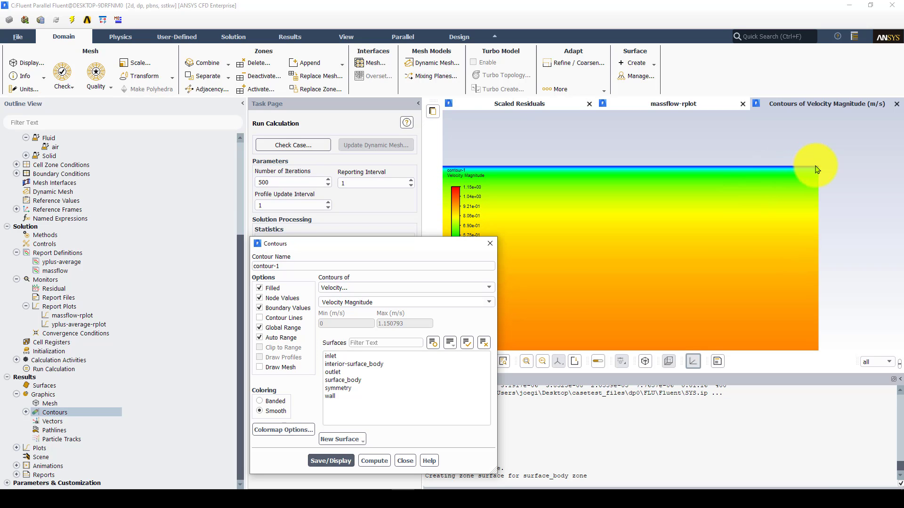
scroll(795, 168, "up", 3)
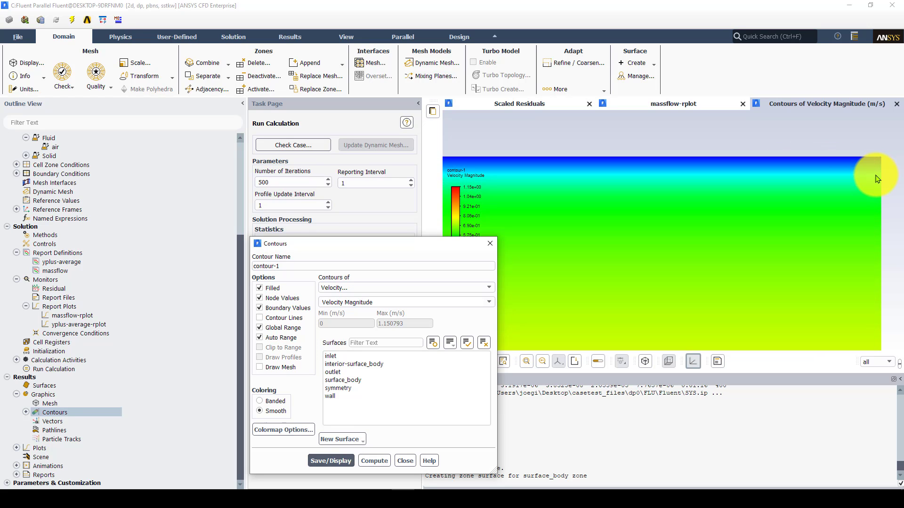
scroll(857, 192, "down", 6)
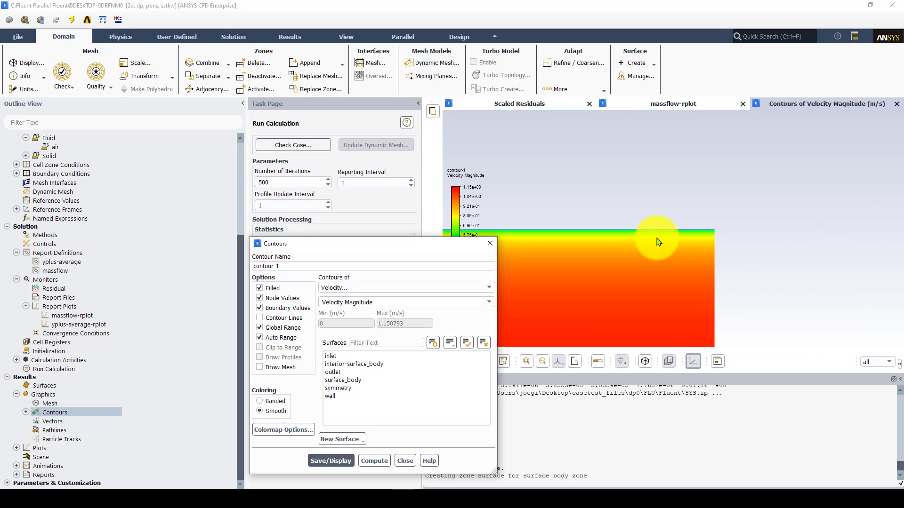
scroll(657, 238, "down", 4)
middle_click(658, 250)
middle_click(606, 250)
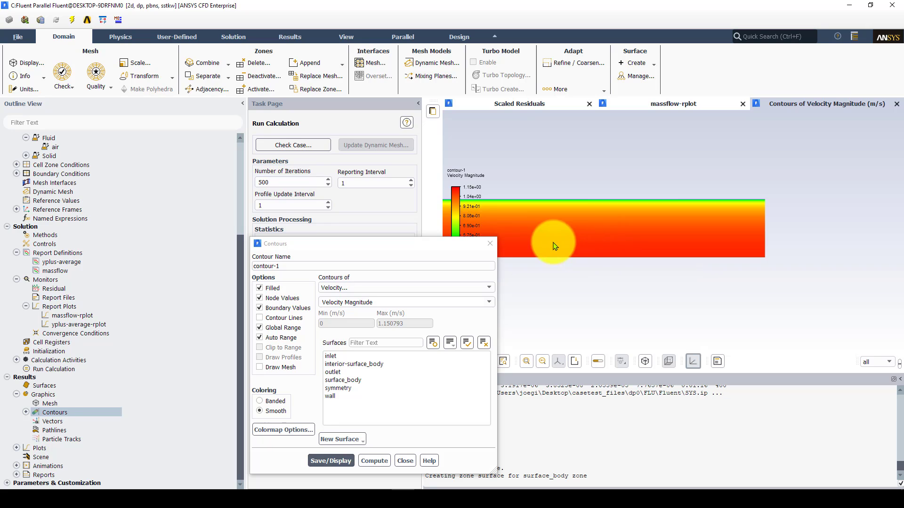
- Examine the velocity magnitude contours along the channel and the boundary layer growth at the inlet end
middle_click(553, 246)
middle_click(535, 242)
scroll(540, 246, "down", 5)
middle_click(540, 244)
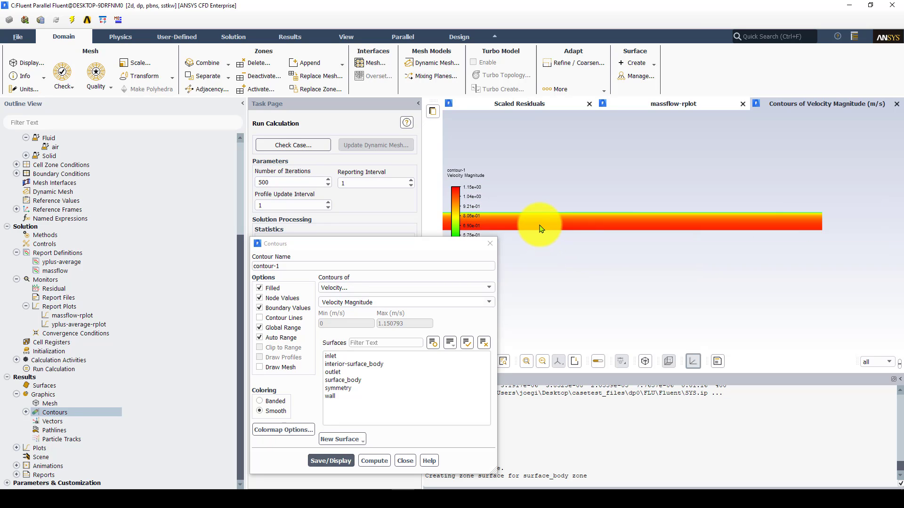
middle_click(534, 228)
scroll(541, 238, "down", 4)
middle_click(534, 236)
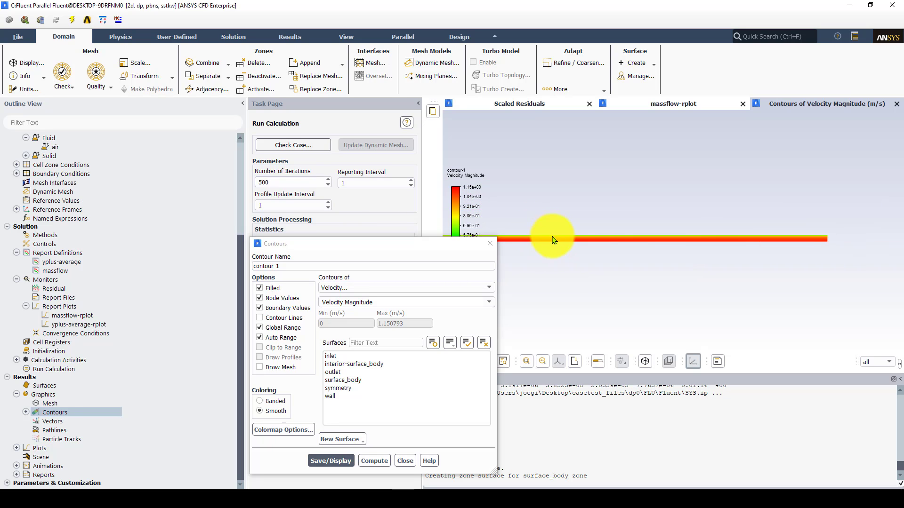
middle_click(554, 240)
middle_click(534, 235)
middle_click(532, 230)
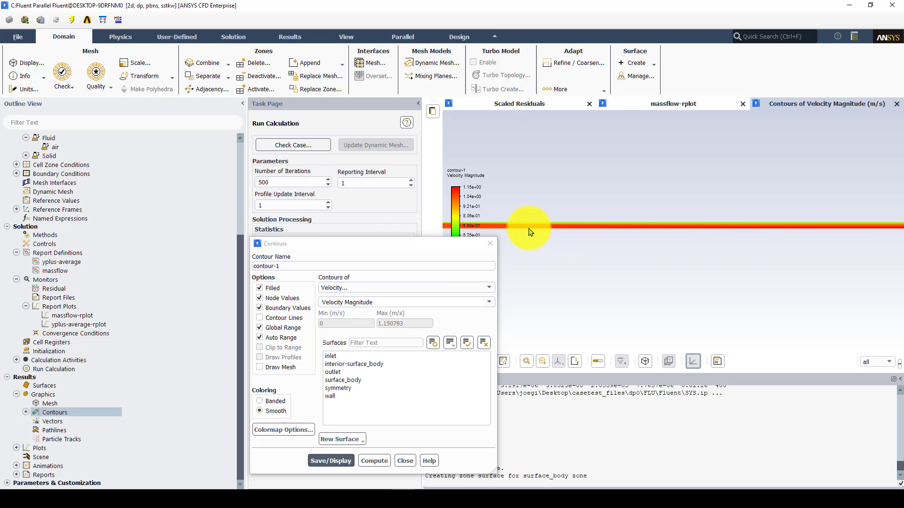
middle_click(528, 228)
scroll(527, 232, "up", 3)
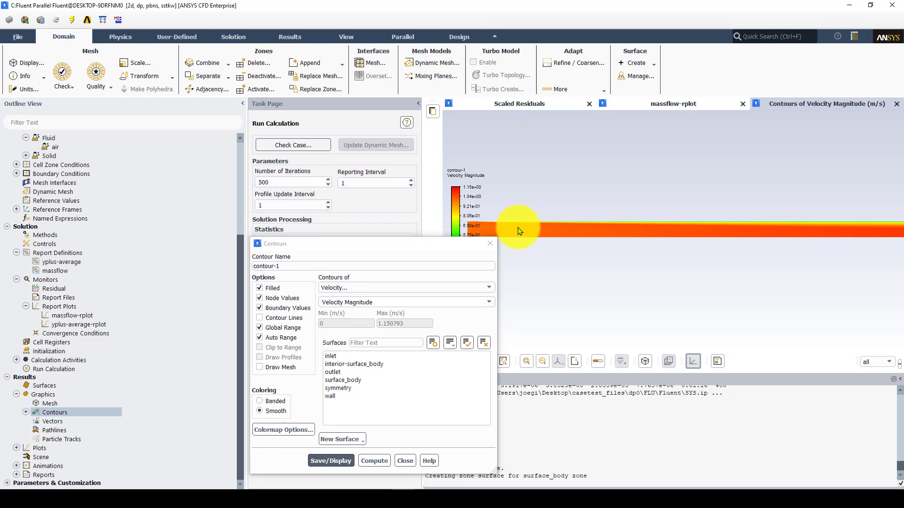
middle_click(524, 231)
scroll(598, 228, "up", 5)
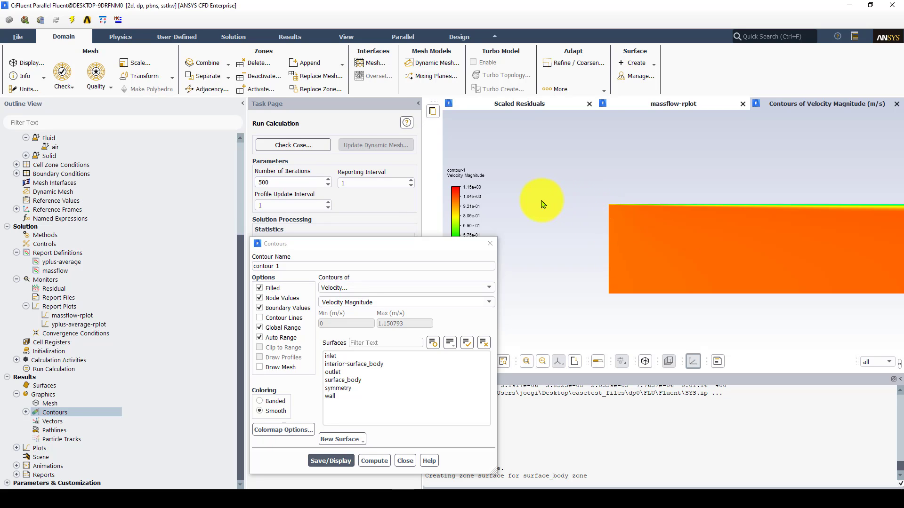
scroll(659, 242, "down", 3)
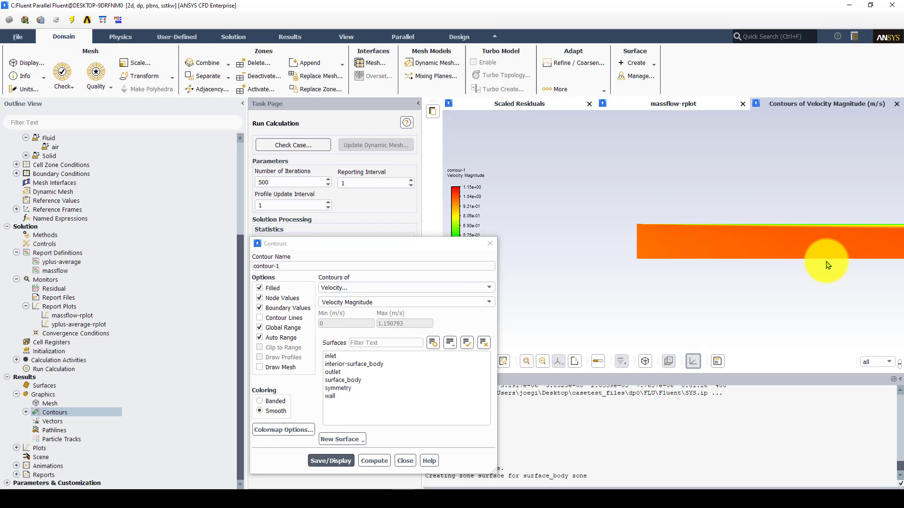
scroll(813, 230, "down", 4)
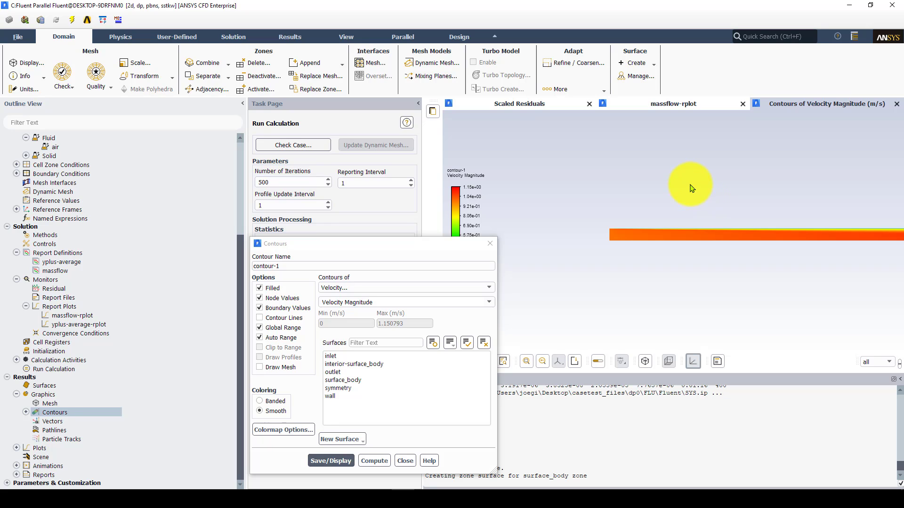
scroll(761, 228, "up", 3)
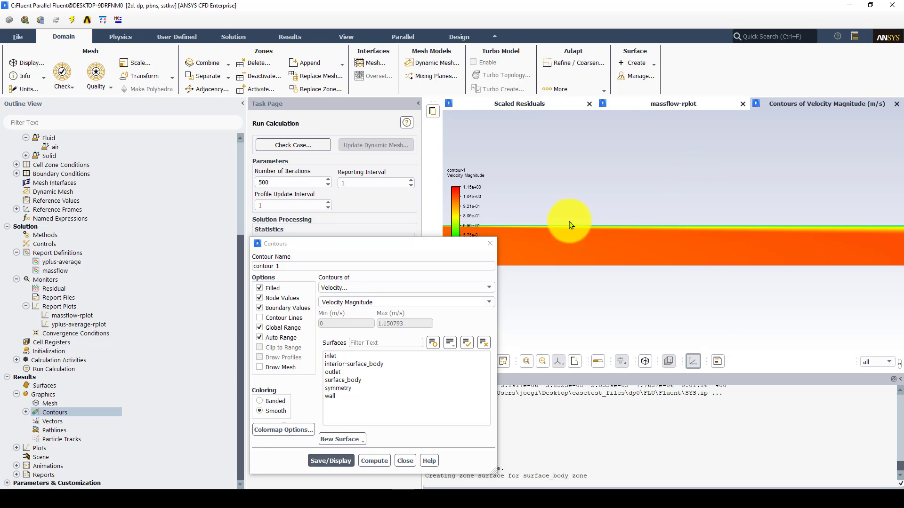
scroll(754, 270, "down", 1)
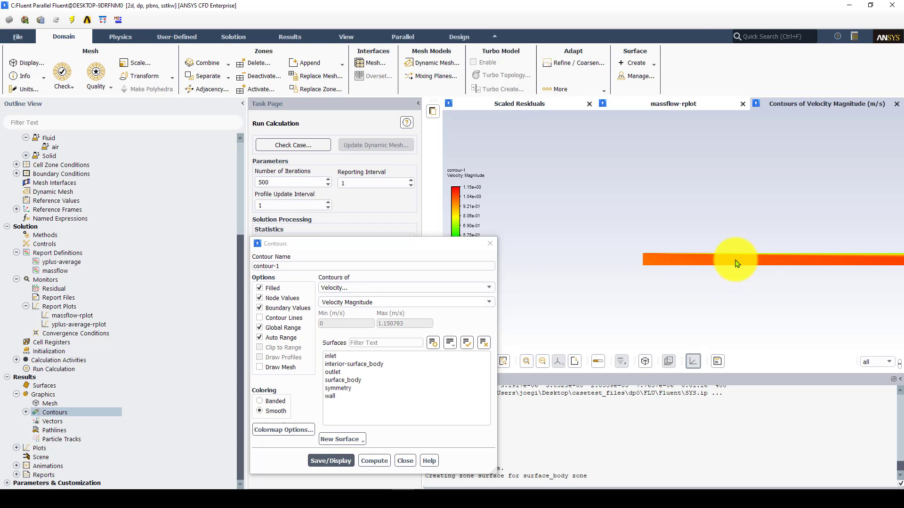
- Follow the velocity magnitude contours downstream from the inlet to the outlet, and close the contour settings
middle_click(800, 258)
middle_click(834, 256)
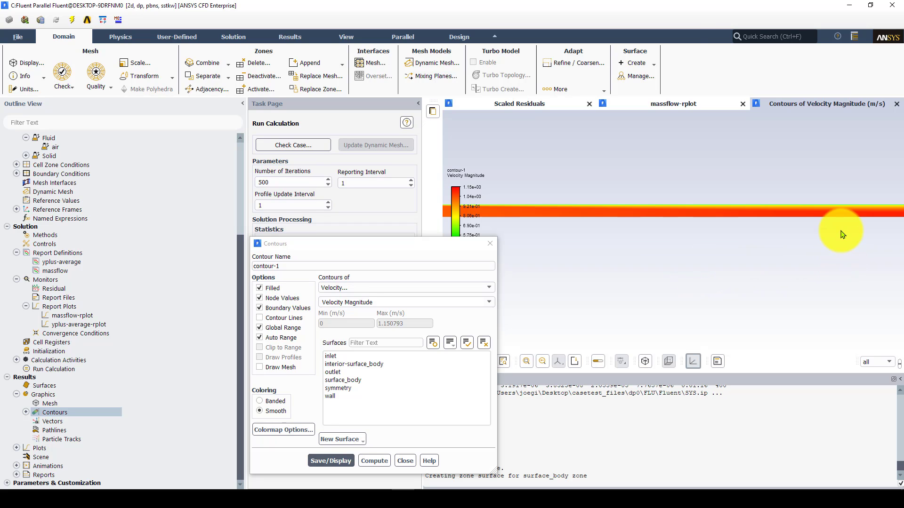
scroll(854, 238, "down", 2)
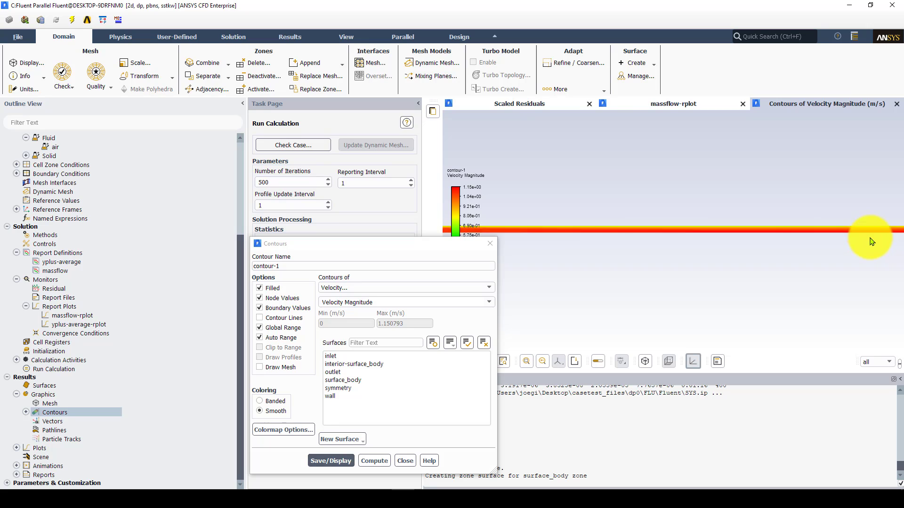
scroll(871, 241, "down", 2)
scroll(634, 211, "up", 1)
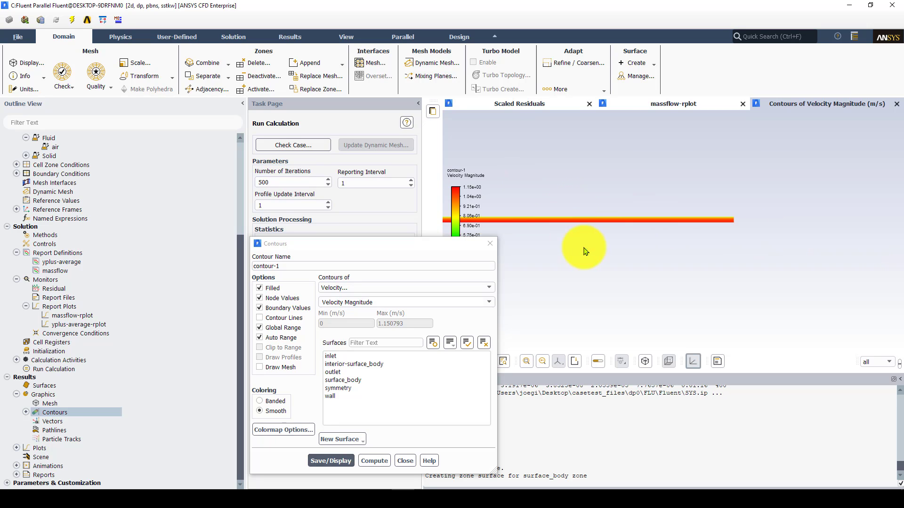
scroll(583, 250, "up", 2)
scroll(793, 221, "down", 3)
scroll(628, 181, "up", 2)
scroll(617, 200, "up", 2)
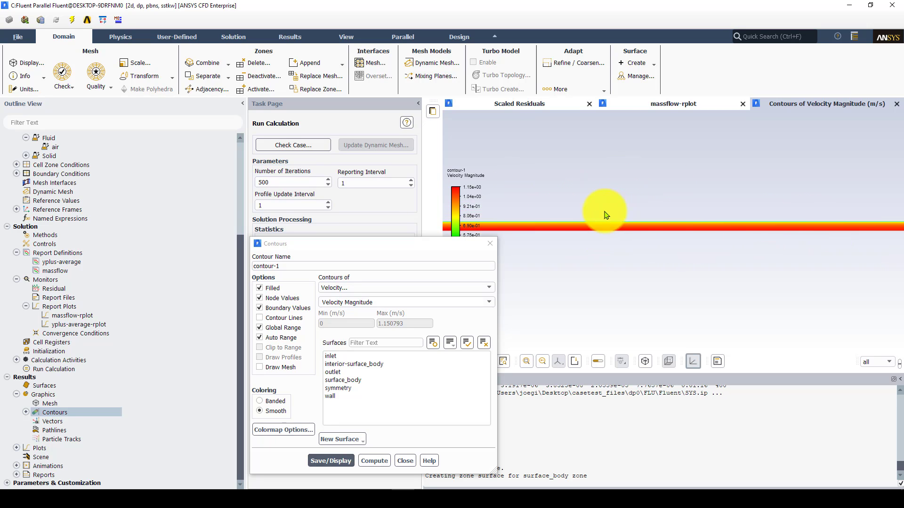
scroll(731, 260, "down", 2)
scroll(805, 253, "up", 1)
scroll(856, 244, "up", 2)
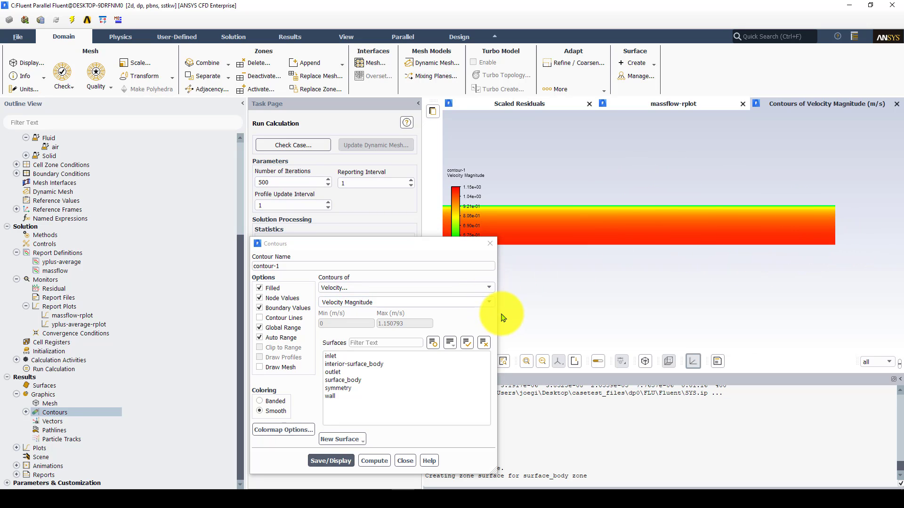
left_click(405, 461)
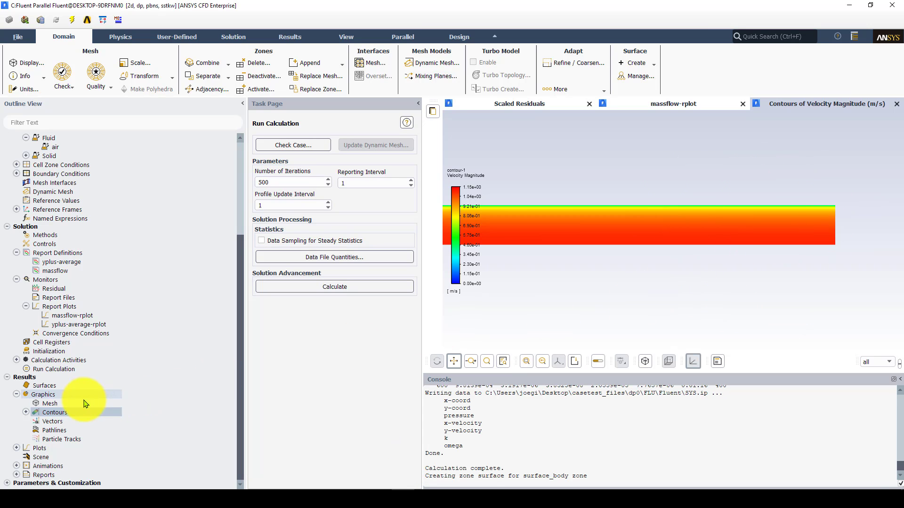
left_click(26, 412)
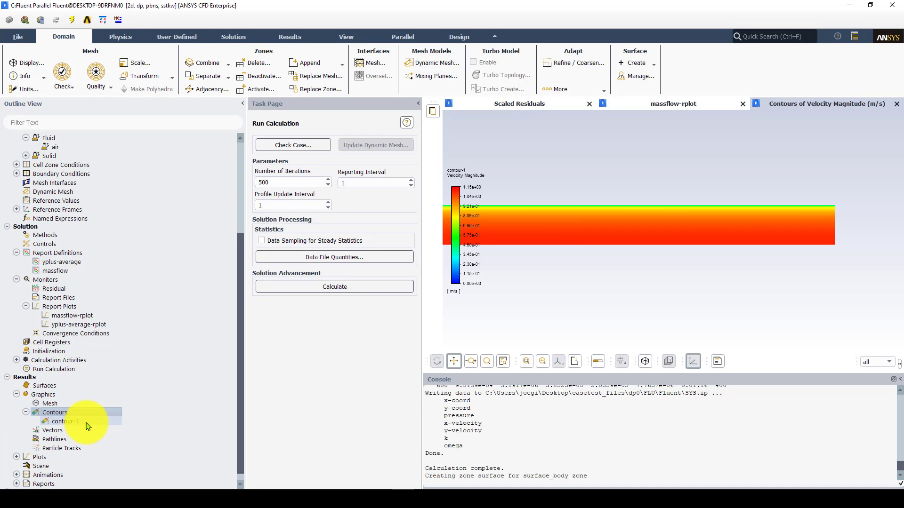
double_click(100, 421)
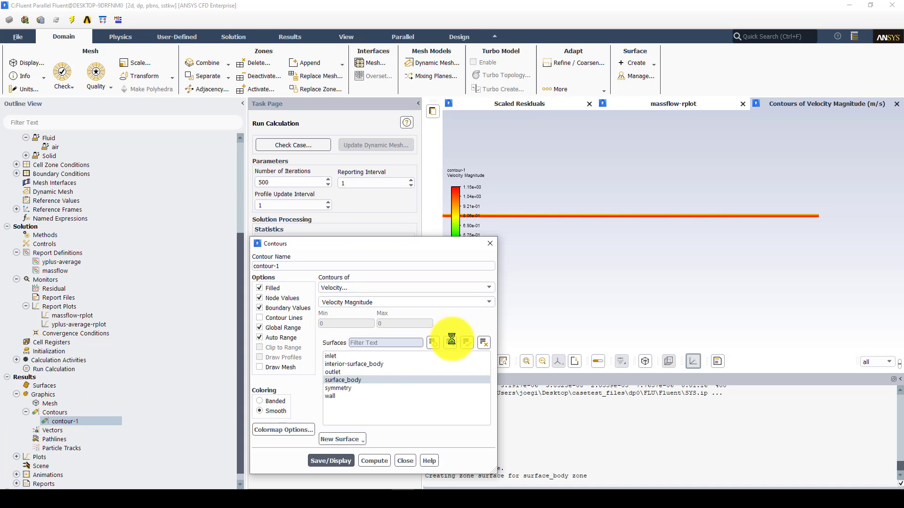
left_click(488, 288)
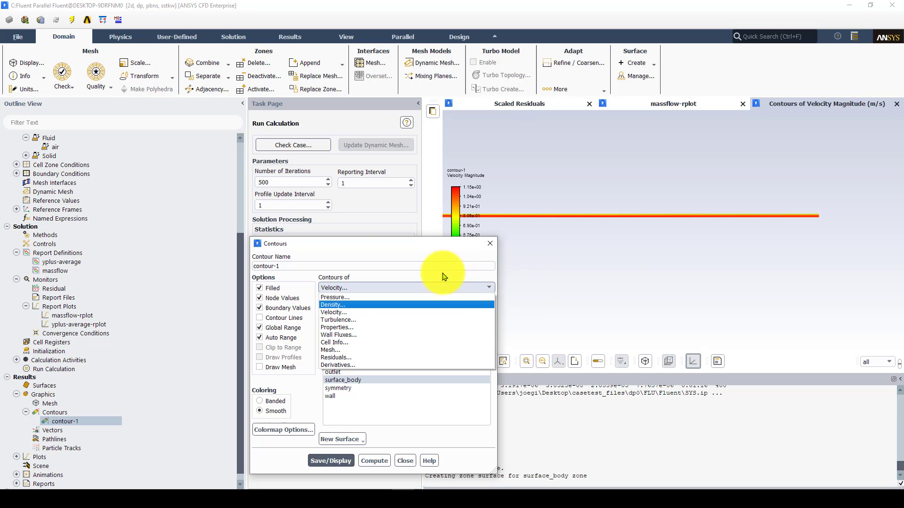
left_click(385, 247)
left_click(405, 461)
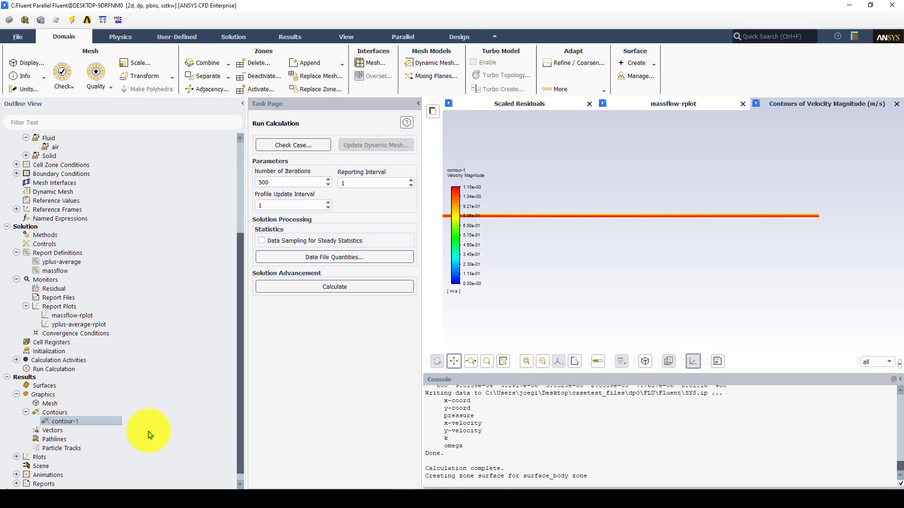
- Create and display velocity vectors colored by velocity magnitude, and inspect the velocity profiles at the channel's outlet end
double_click(55, 431)
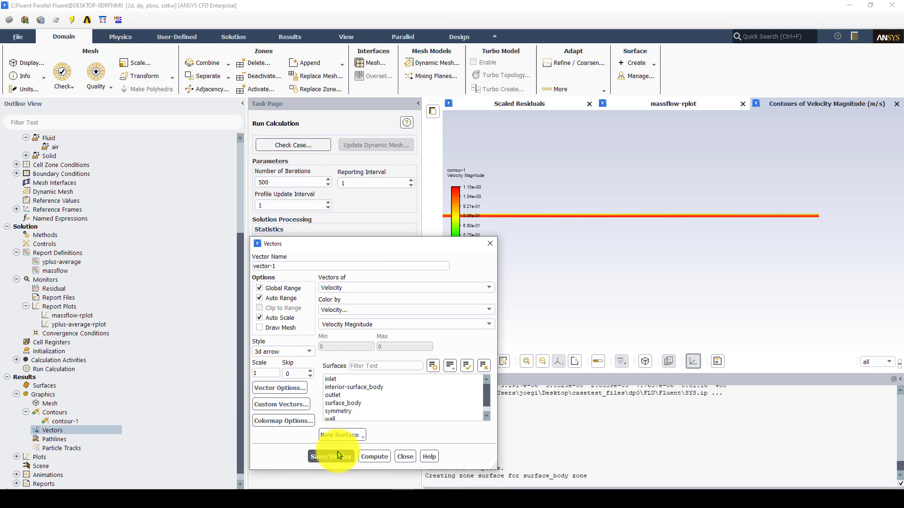
left_click(331, 456)
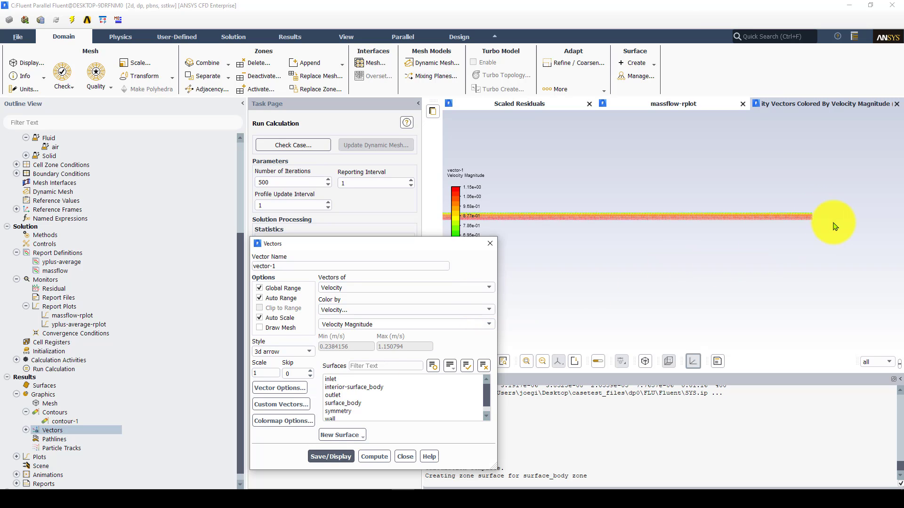
scroll(732, 197, "up", 4)
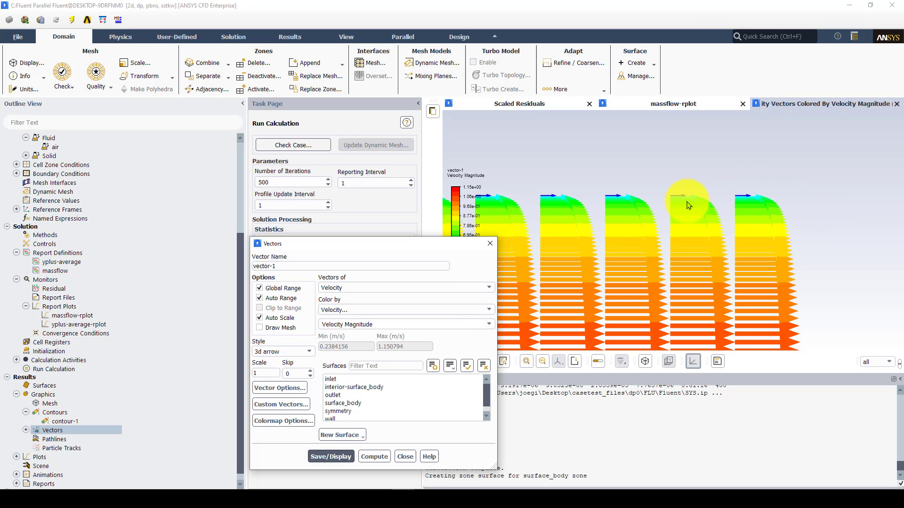
scroll(716, 243, "down", 6)
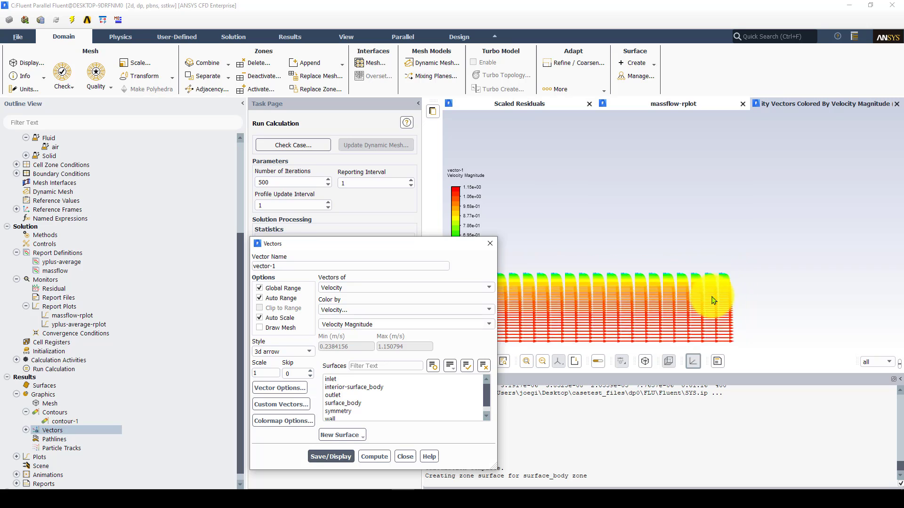
scroll(731, 325, "up", 5)
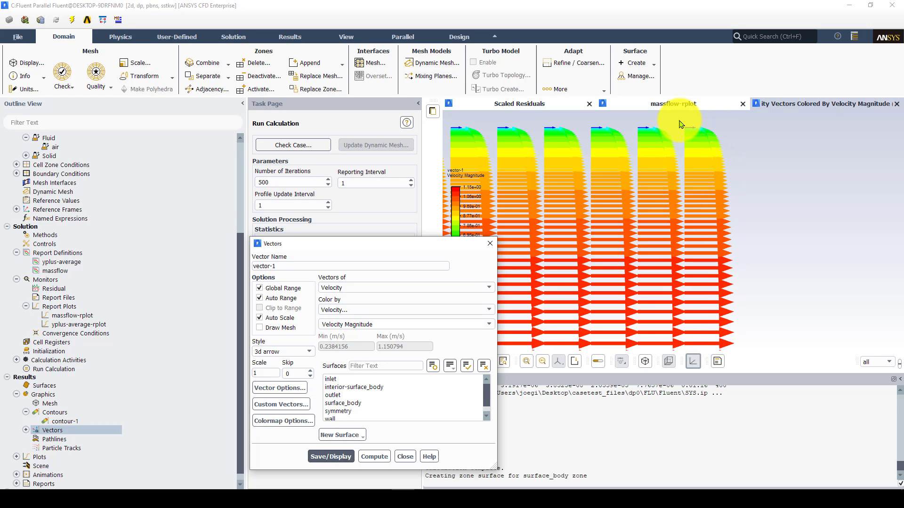
scroll(693, 125, "down", 2)
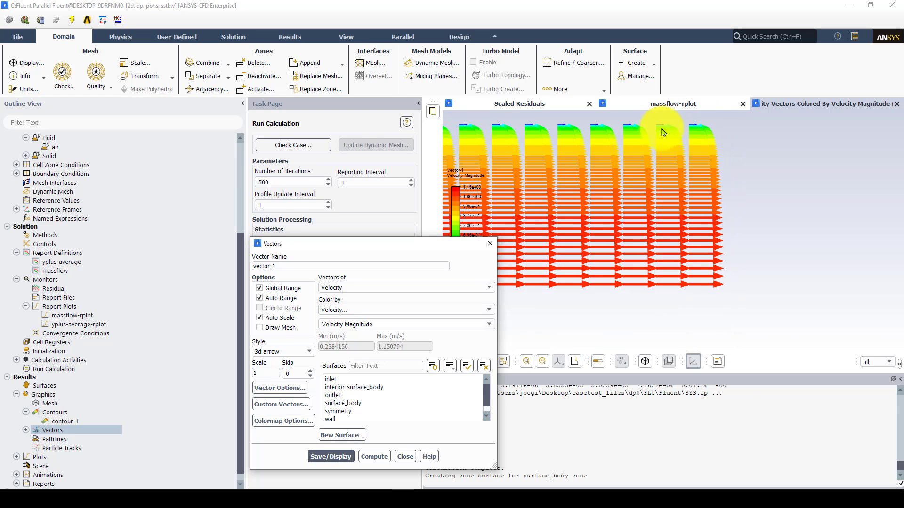
scroll(628, 235, "up", 2)
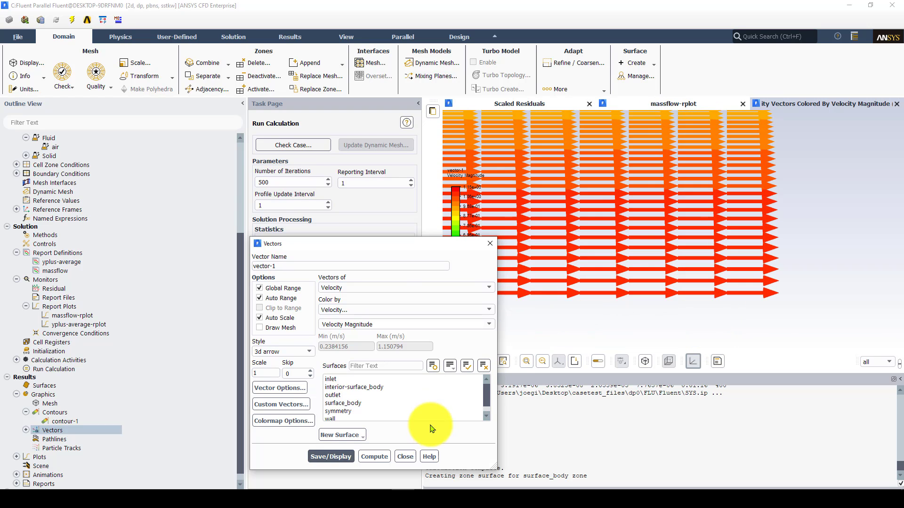
left_click(405, 457)
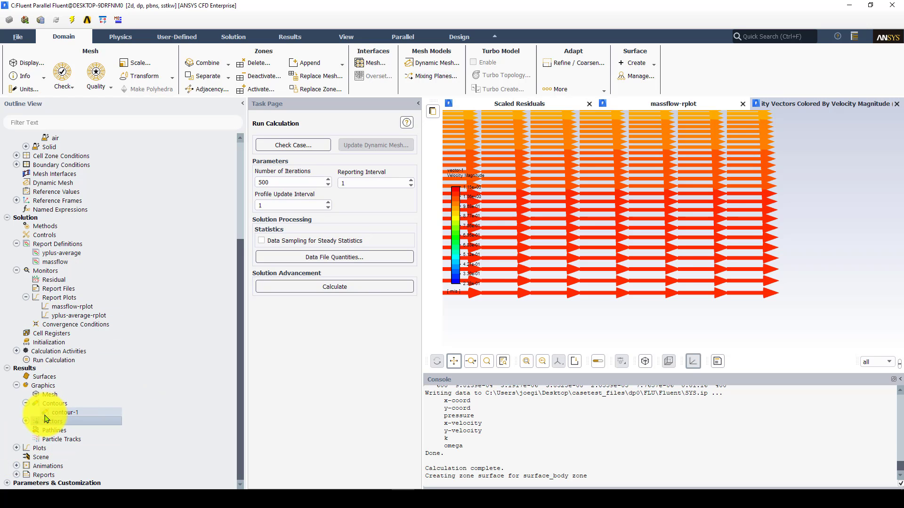
- Create and display an XY plot of turbulence Wall Yplus on the wall surface against position along the X direction
left_click(17, 449)
scroll(66, 448, "down", 3)
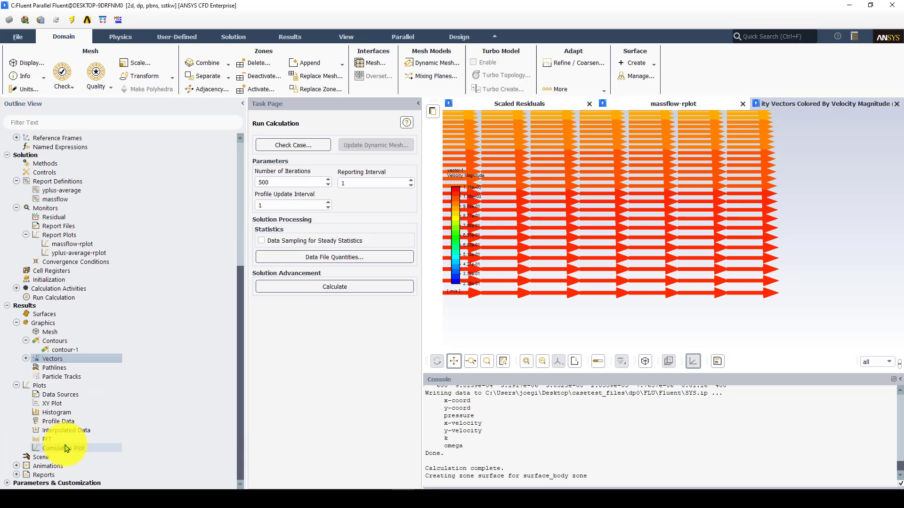
double_click(48, 408)
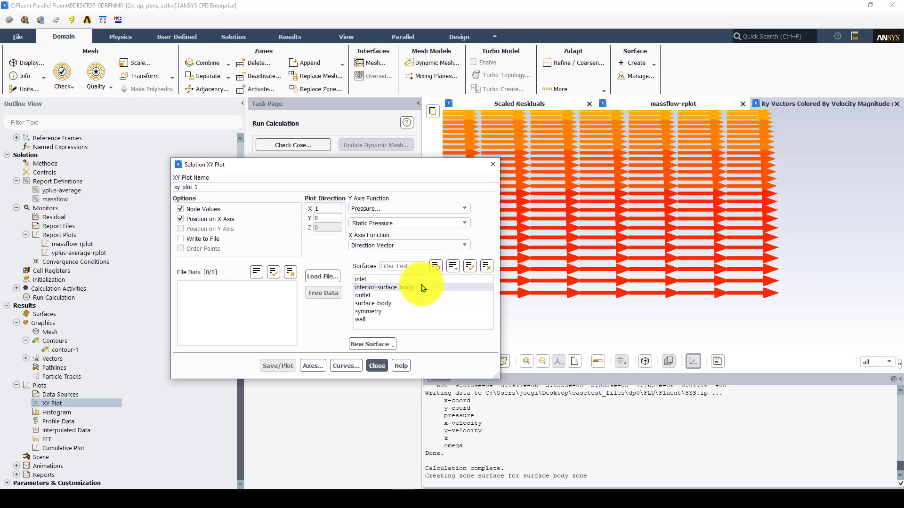
left_click(363, 320)
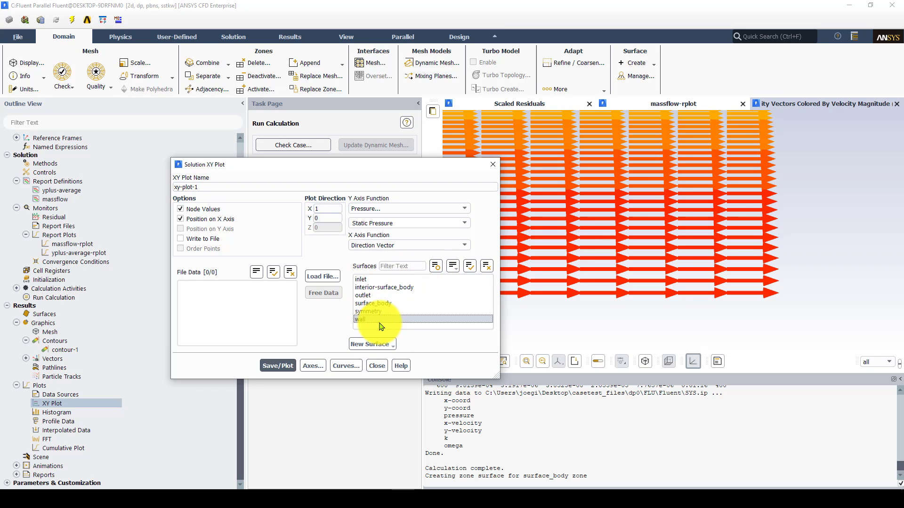
left_click(463, 209)
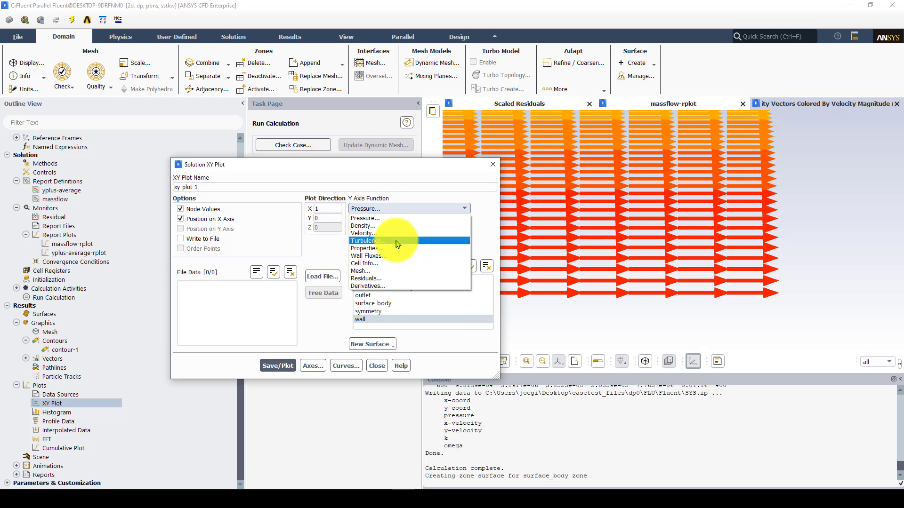
left_click(400, 240)
left_click(467, 226)
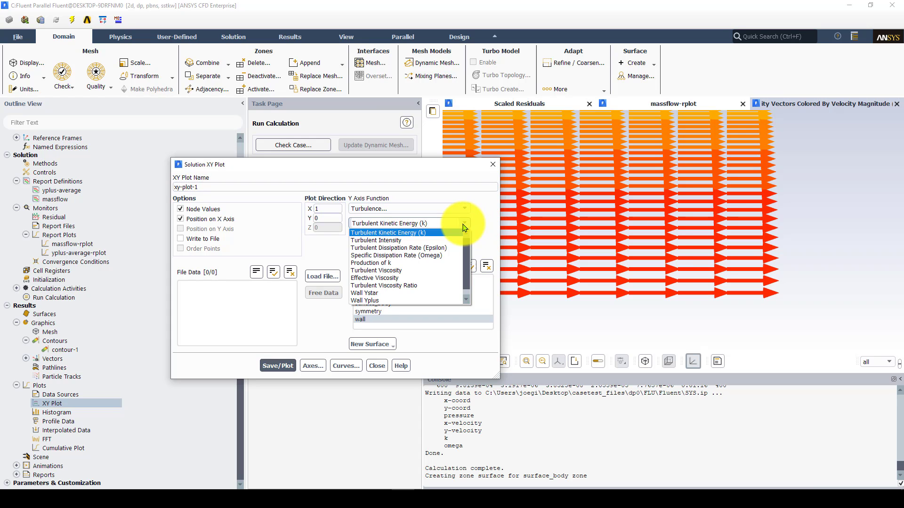
left_click(378, 294)
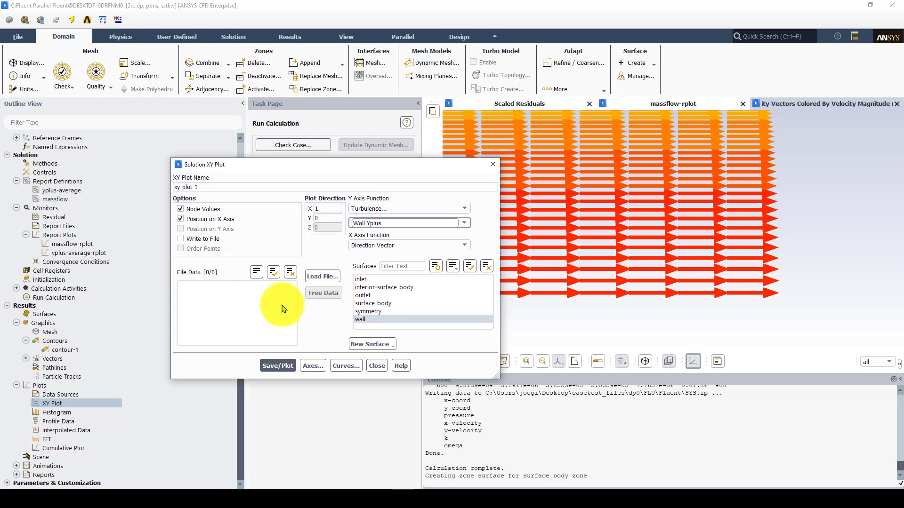
left_click_drag(374, 164, 263, 199)
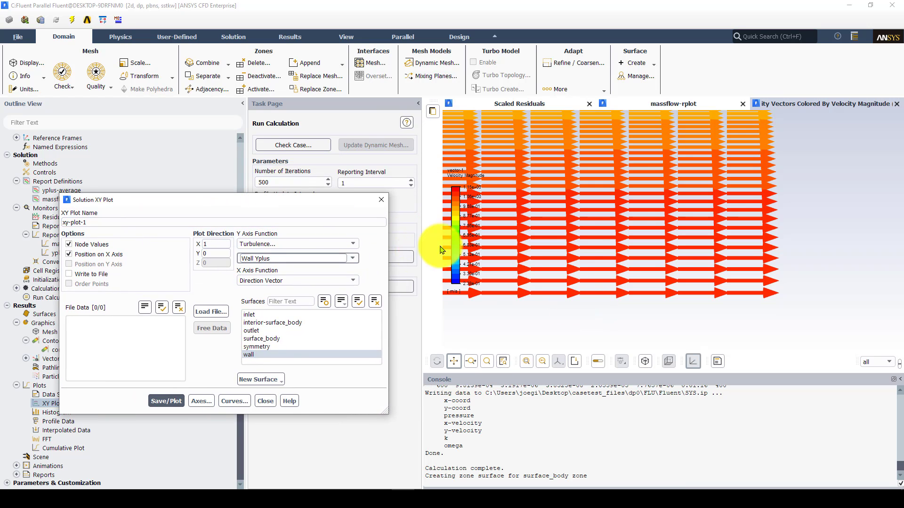
left_click(162, 400)
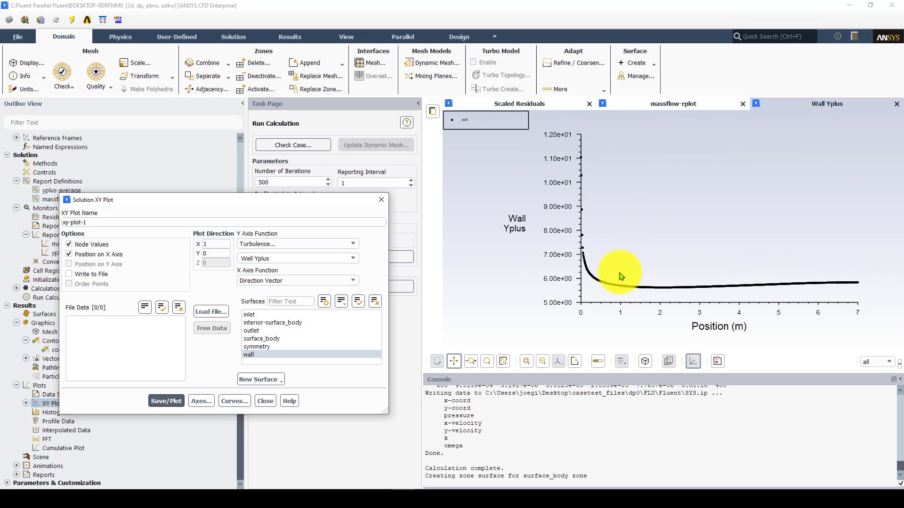
- Plot velocity magnitude at the inlet and outlet against position along the Y direction, with plot direction X 0, Y 1
left_click(354, 245)
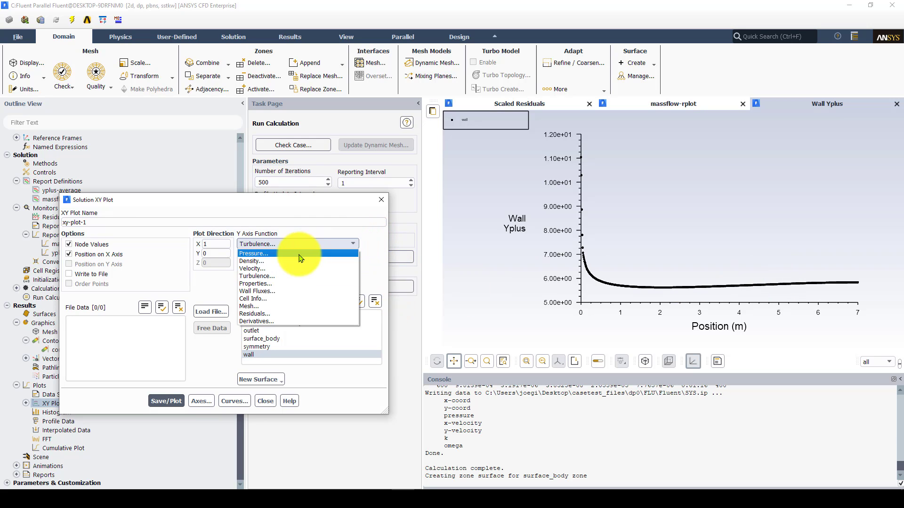
left_click(277, 269)
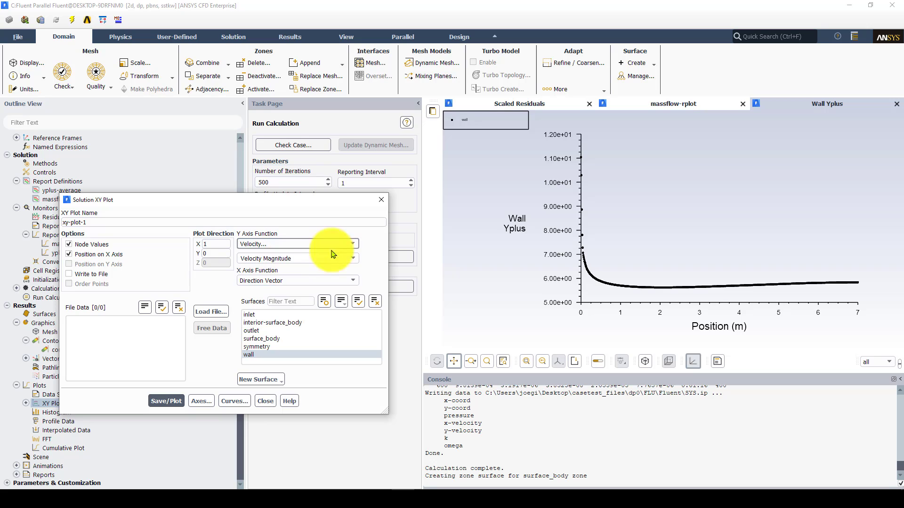
left_click(257, 354)
left_click(268, 314)
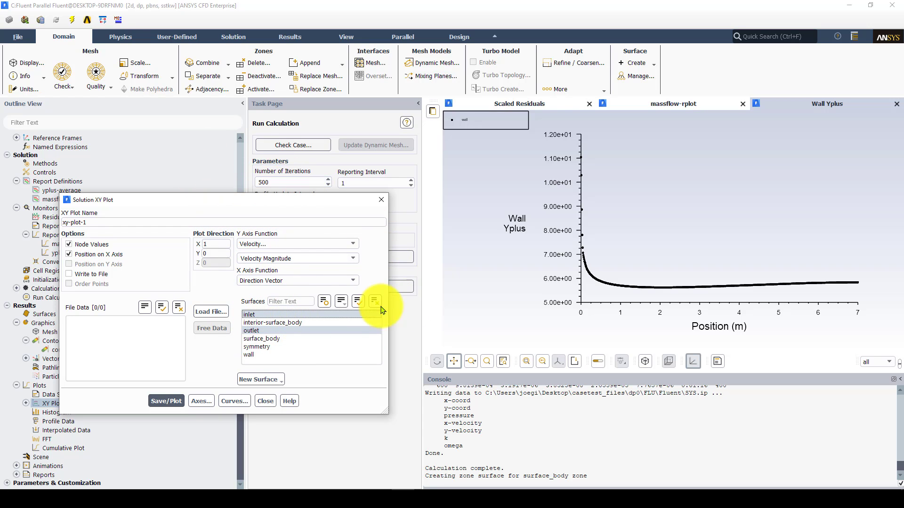
left_click_drag(222, 254, 125, 228)
type("1")
type("0")
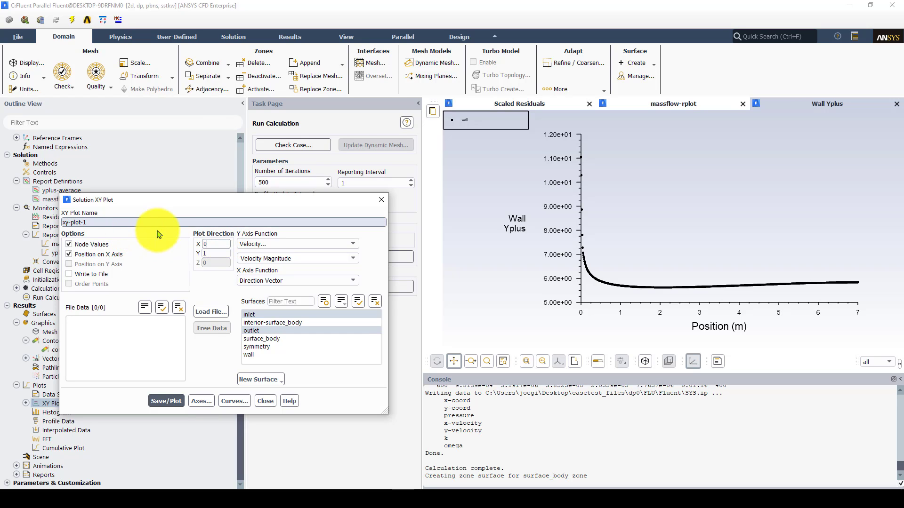
left_click(174, 401)
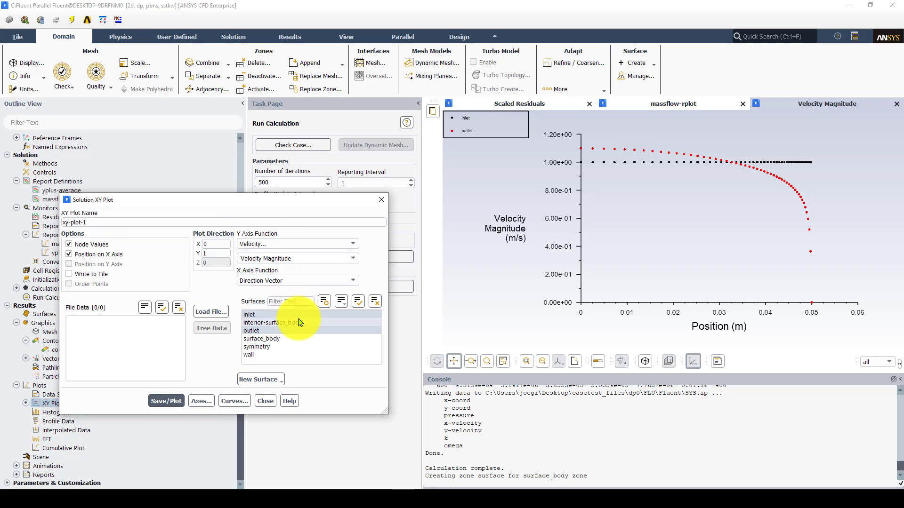
- Restrict the velocity magnitude XY plot to the outlet surface only and replot it
left_click(284, 331)
left_click(264, 332)
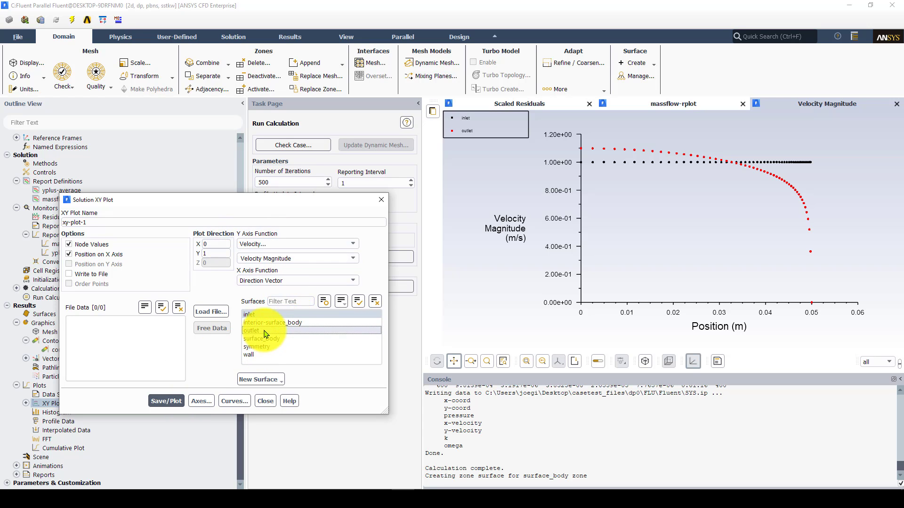
left_click(262, 314)
left_click(174, 402)
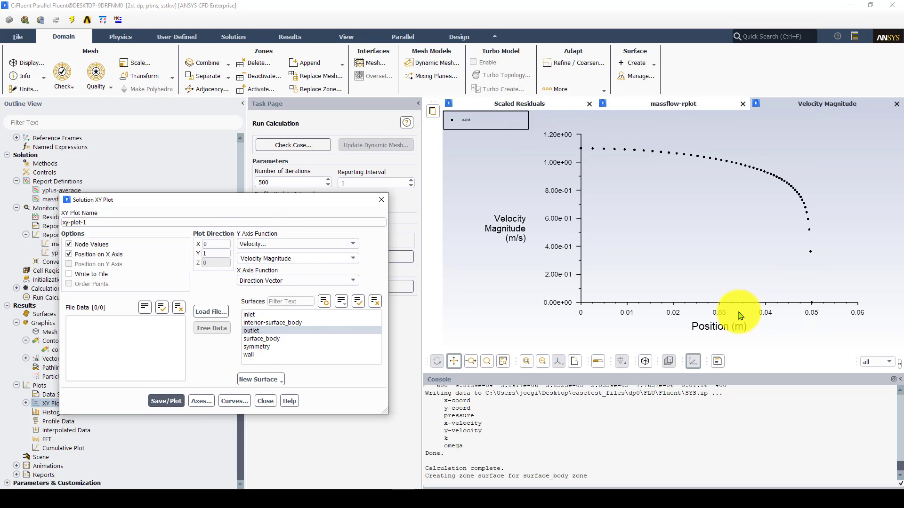
- Plot Turbulent Kinetic Energy (k) across the outlet in the XY plot
left_click(358, 245)
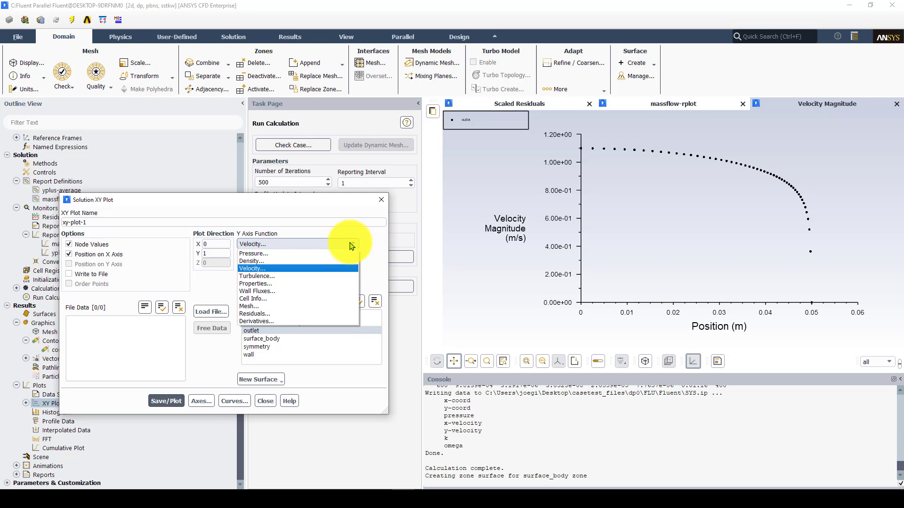
left_click(258, 278)
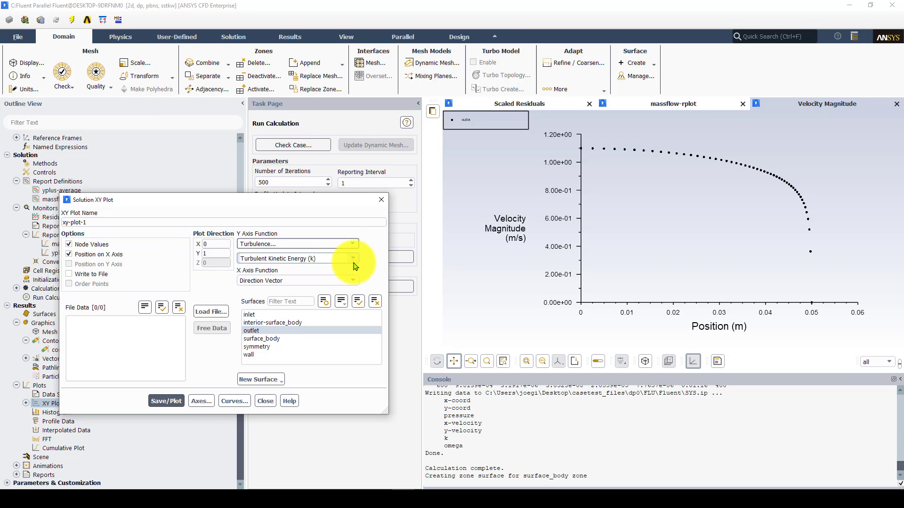
left_click(168, 401)
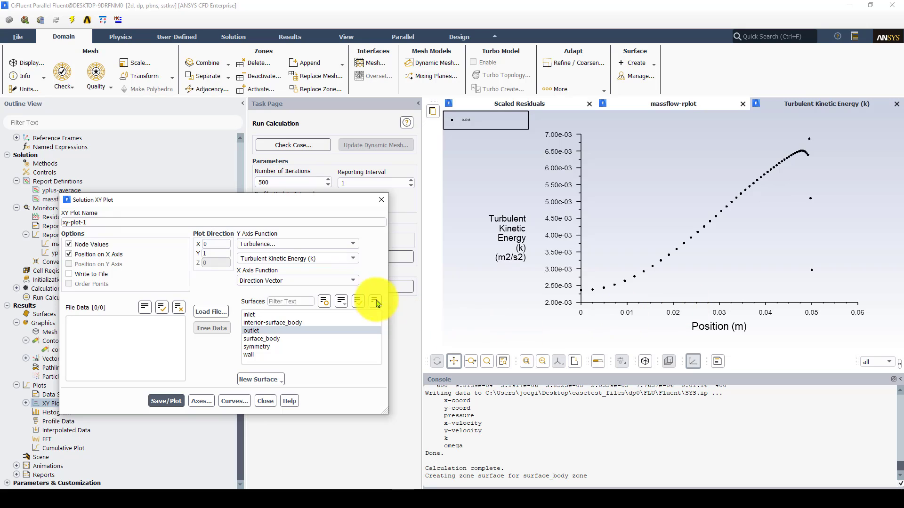
left_click(354, 259)
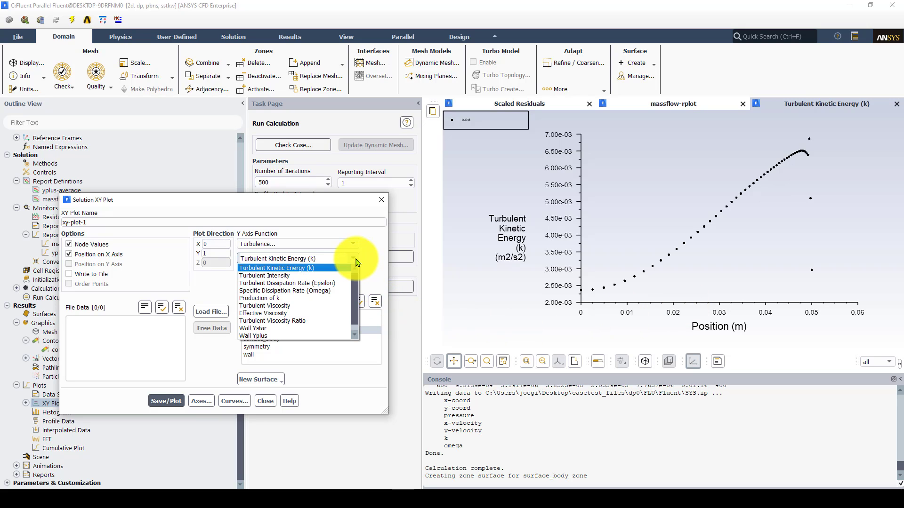
left_click(821, 158)
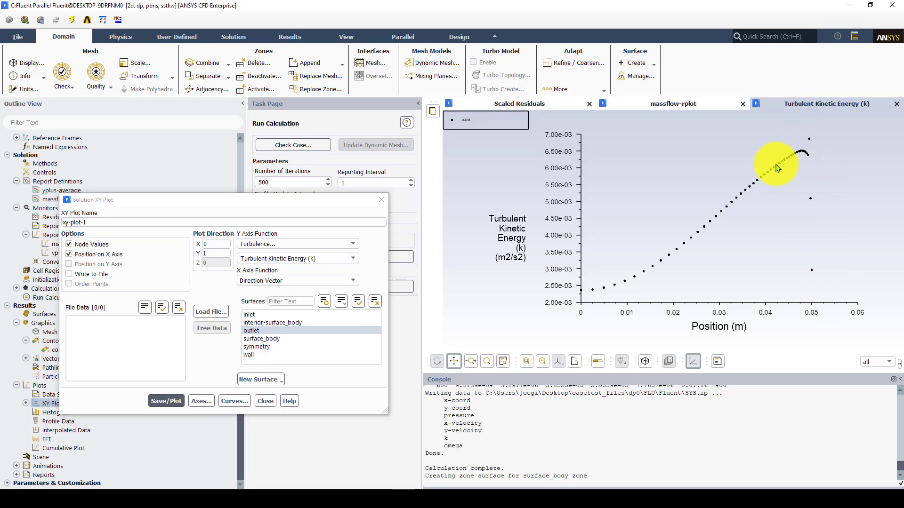
- Plot Turbulent Dissipation Rate (Epsilon) across the outlet, followed by Production of k on the same surface
left_click(350, 260)
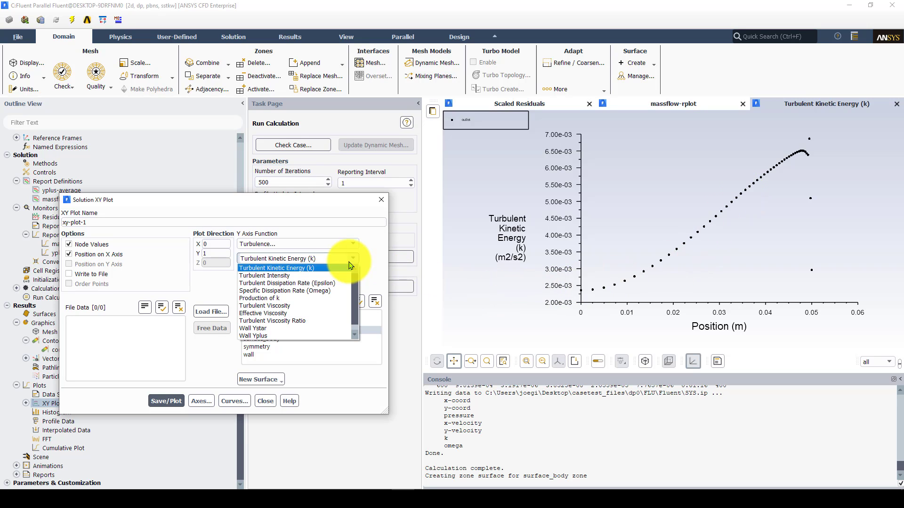
left_click(322, 284)
left_click(166, 401)
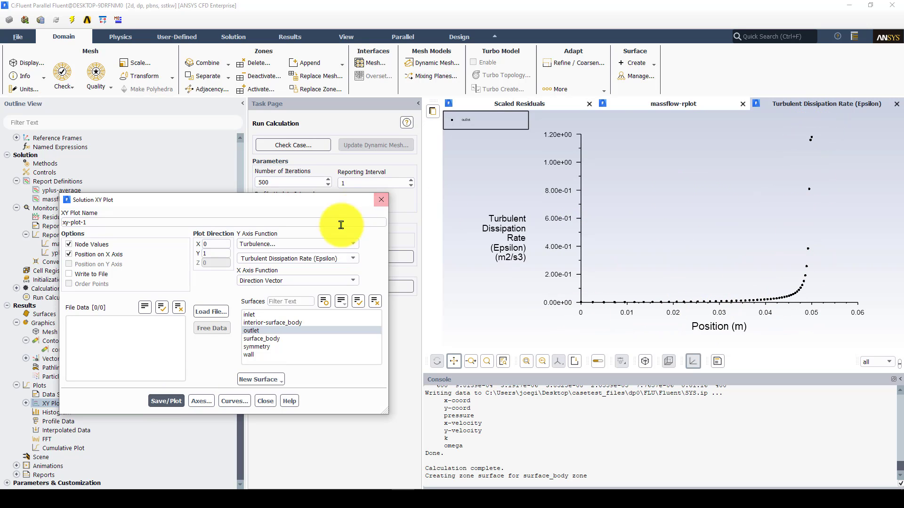
left_click(353, 259)
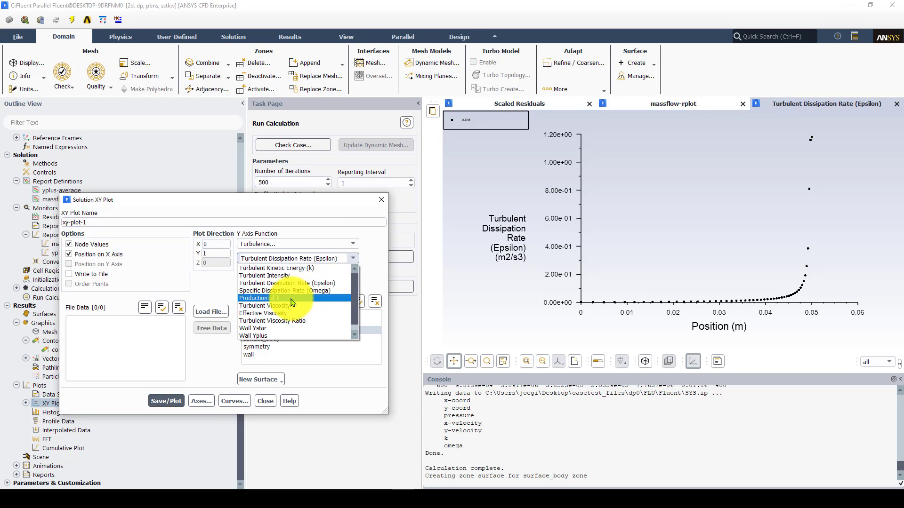
left_click(292, 299)
left_click(166, 400)
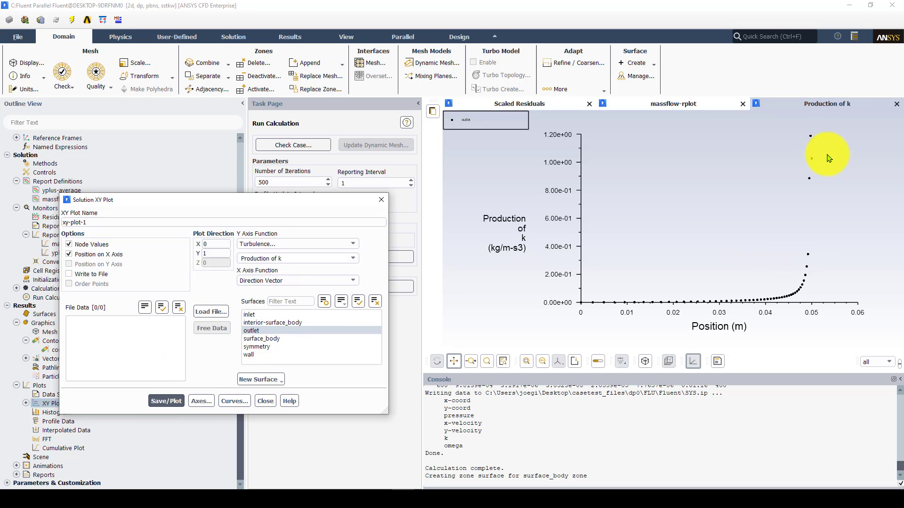
- Plot Turbulent Viscosity across the outlet and close the XY plot settings
left_click(354, 257)
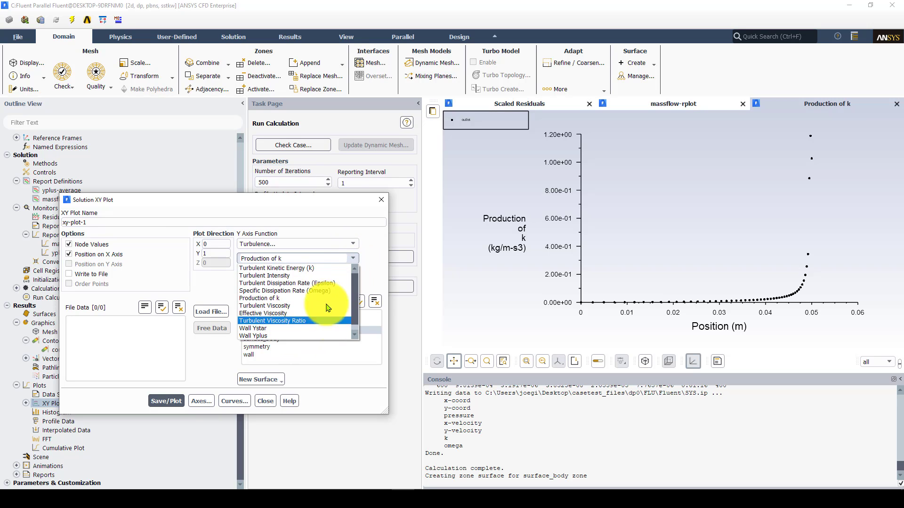
left_click(300, 306)
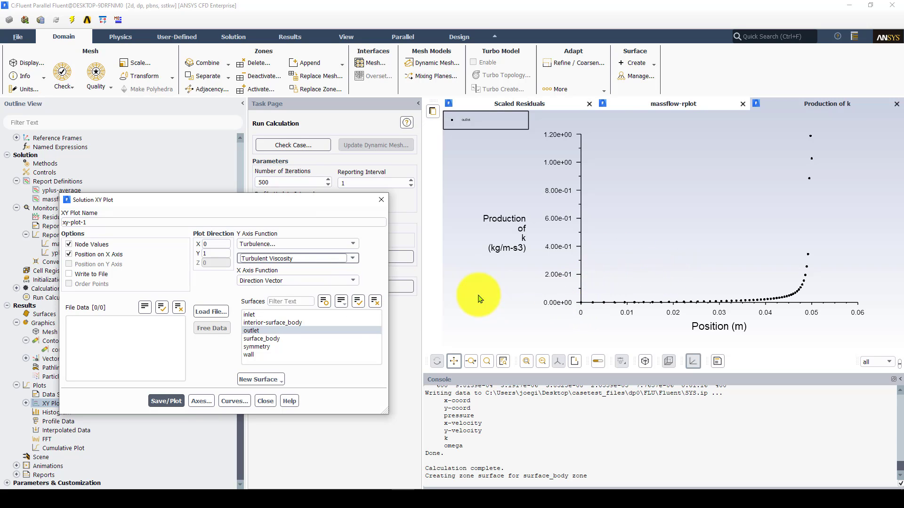
left_click(168, 402)
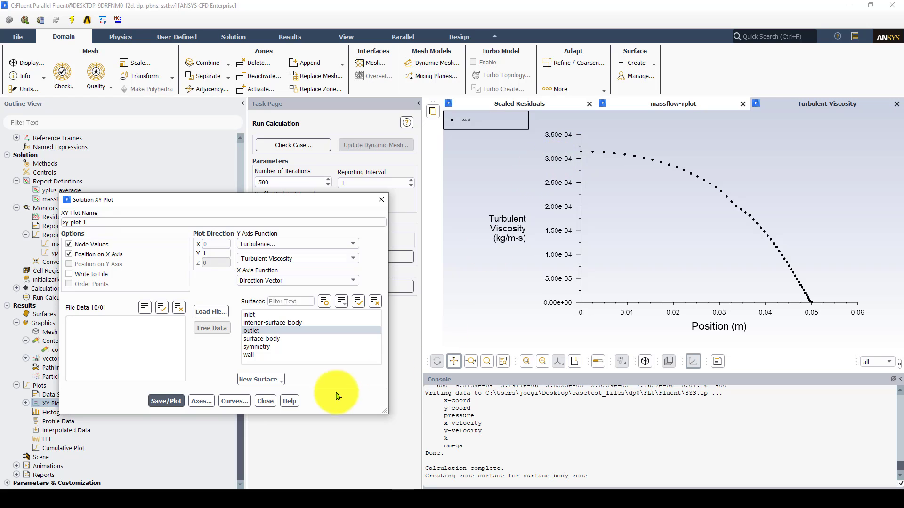
left_click(265, 401)
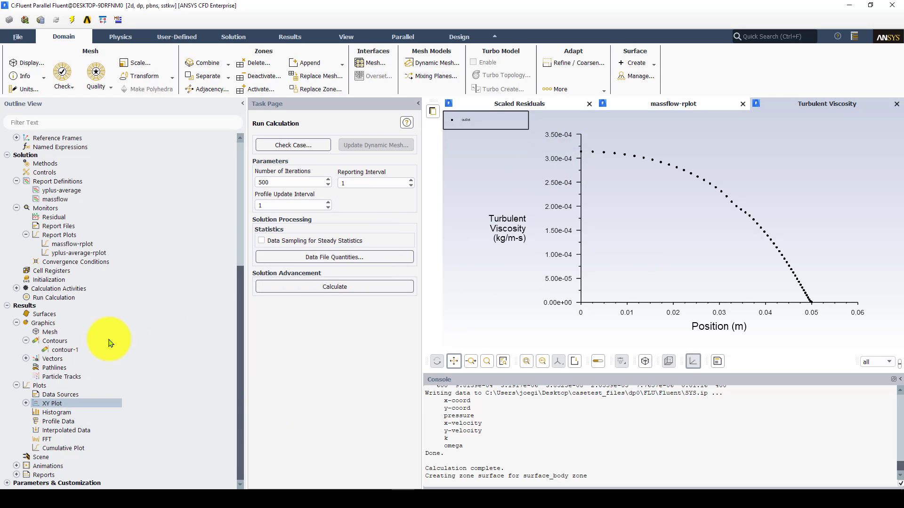
- Redisplay the saved contour-1 velocity magnitude contours, view the channel's outlet end, and close the contour settings
double_click(61, 350)
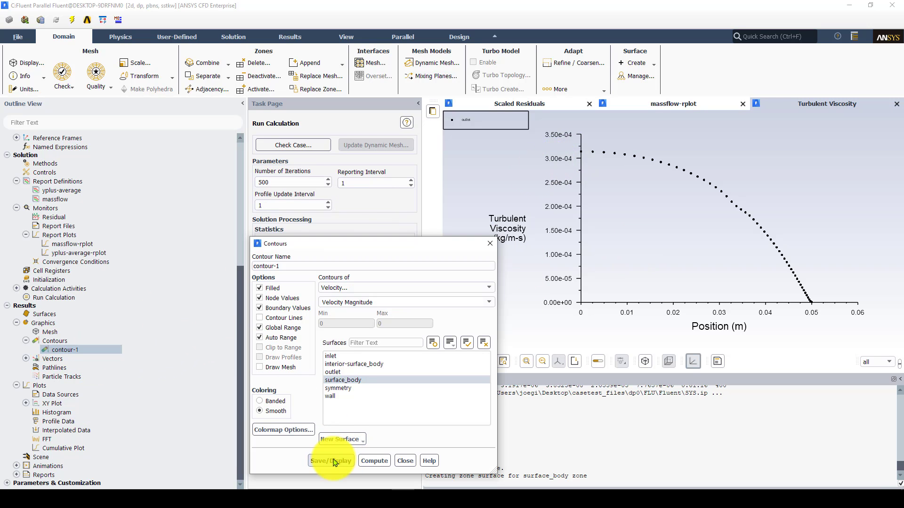
left_click(332, 461)
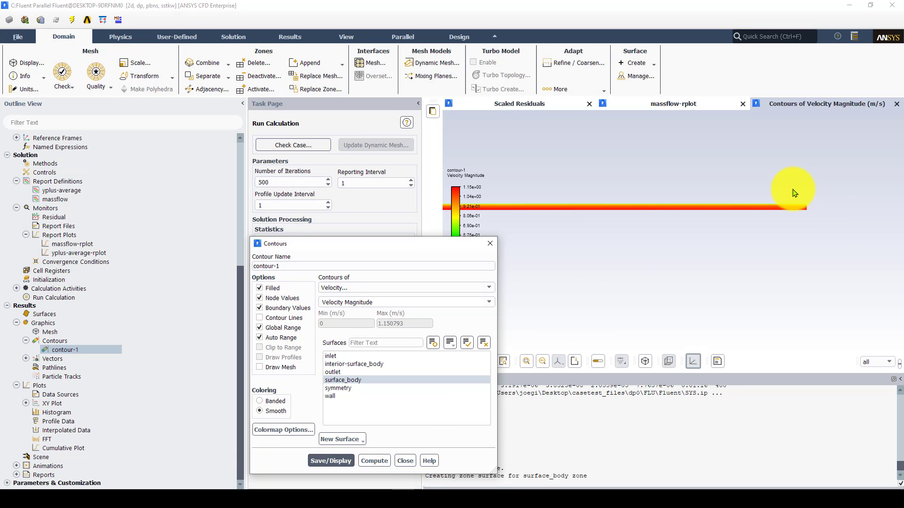
left_click(405, 461)
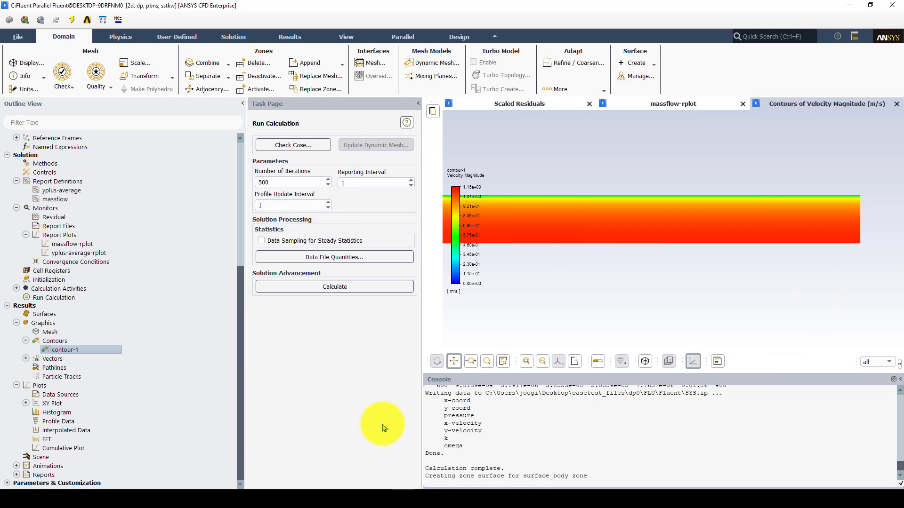
- Set the constant viscosity of the air material to 1e-05 kg/m-s and apply the change
scroll(76, 198, "up", 5)
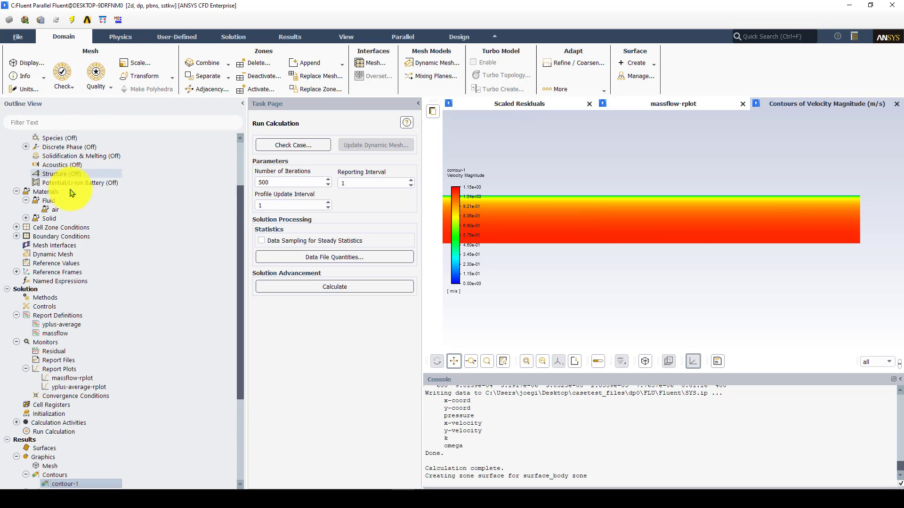
double_click(71, 209)
left_click(337, 226)
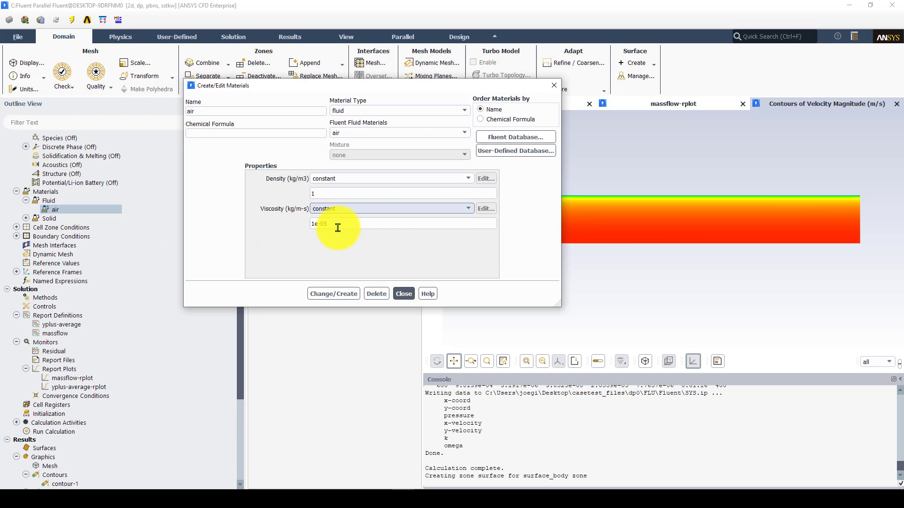
left_click(337, 293)
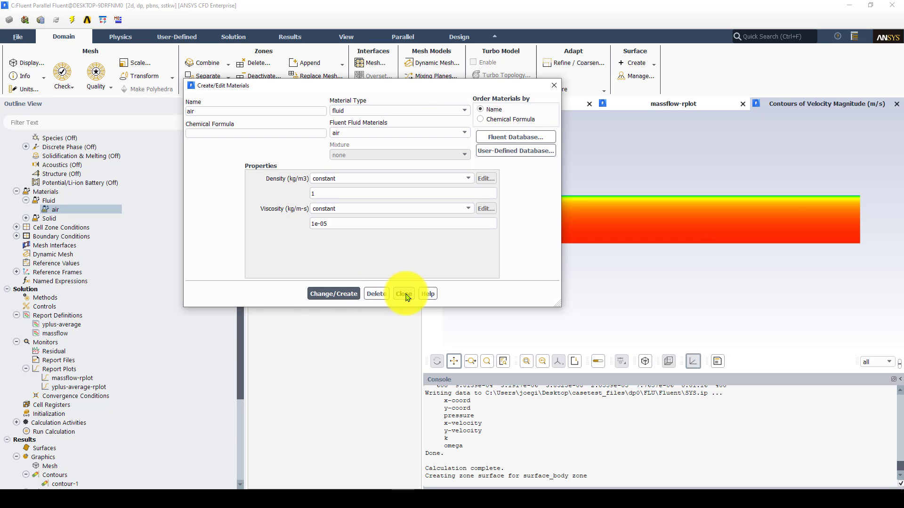
left_click(403, 293)
- Reinitialize the solution with standard initialization and start a new calculation of 500 iterations
scroll(97, 277, "down", 5)
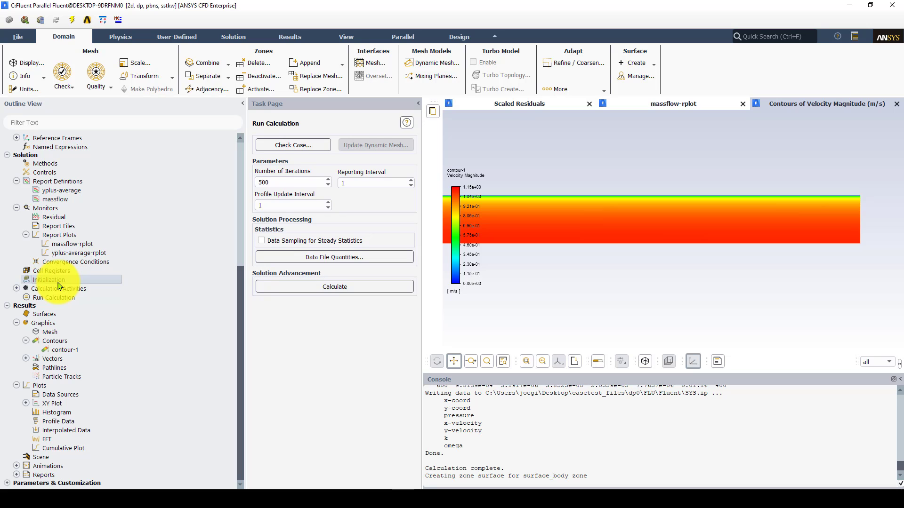
left_click(58, 283)
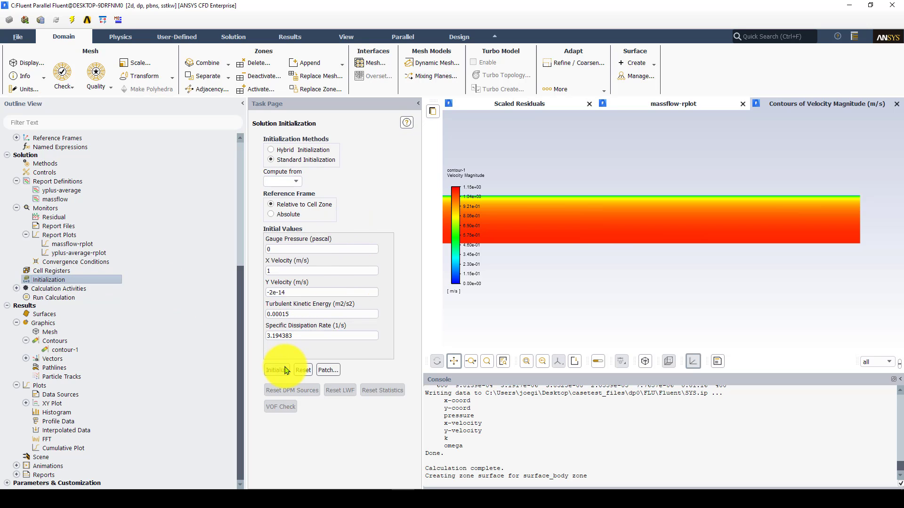
left_click(277, 370)
left_click(490, 265)
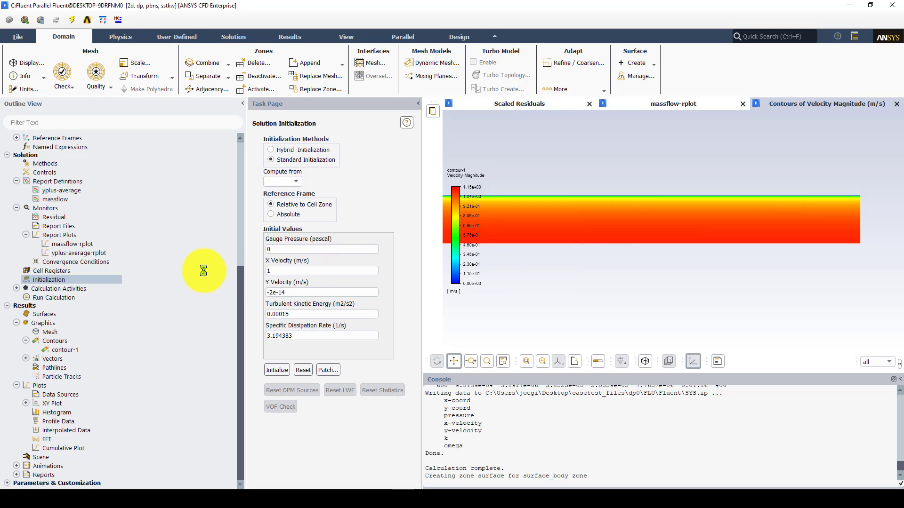
left_click(52, 297)
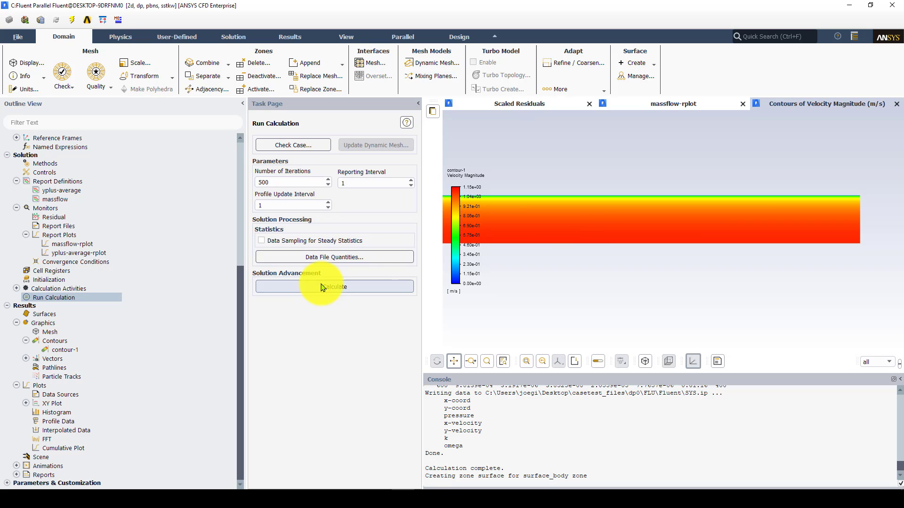
left_click(323, 288)
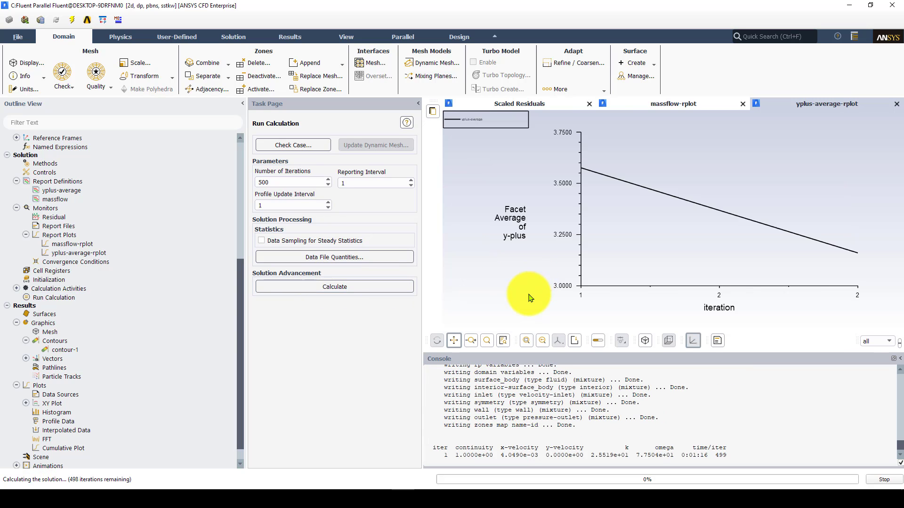
- Monitor the scaled residuals, mass flow and average y-plus plots until the calculation finishes, and dismiss the completion notice
left_click(539, 104)
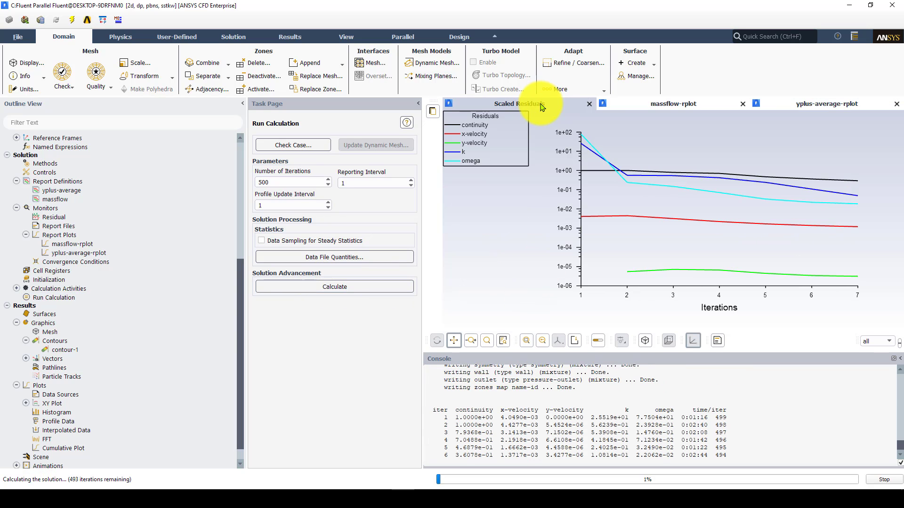
left_click(668, 104)
left_click(808, 105)
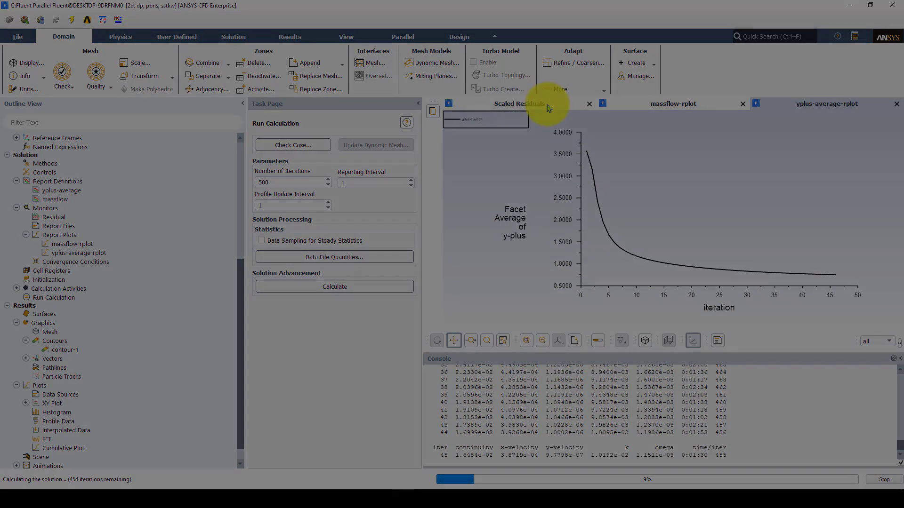
left_click(545, 104)
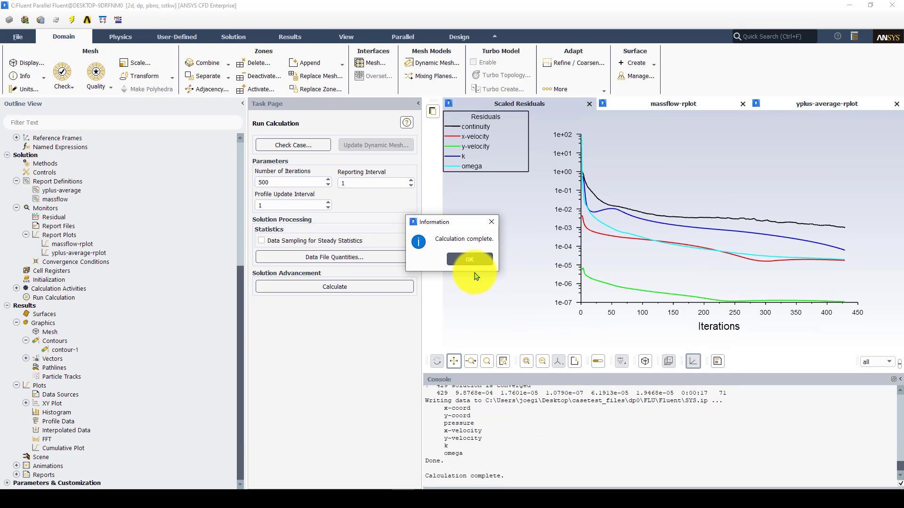
left_click(471, 259)
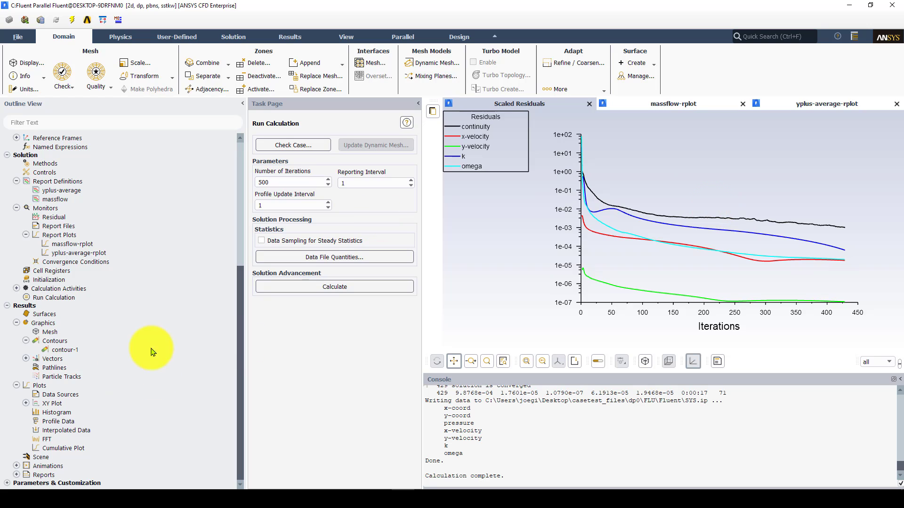
- Redisplay the contour-1 velocity magnitude contours, and change them to Turbulent Kinetic Energy (k) from the Turbulence category on surface_body
double_click(71, 353)
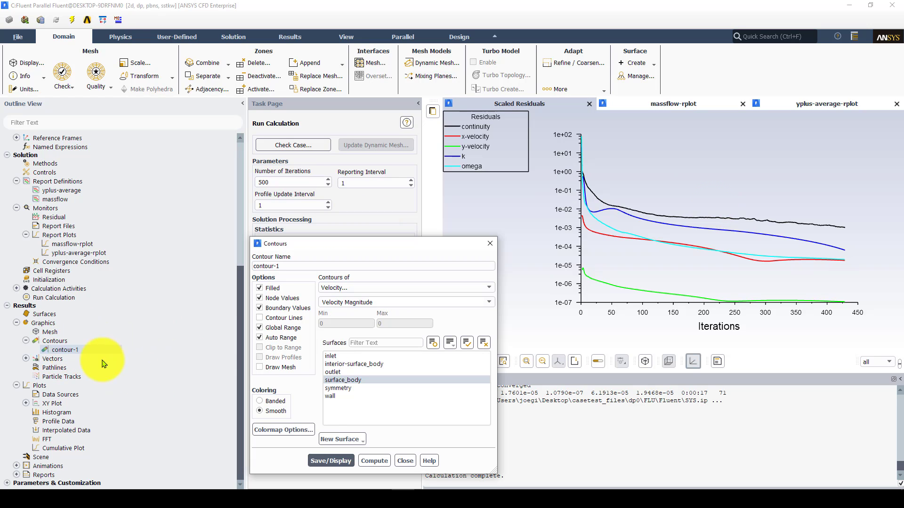
left_click(330, 461)
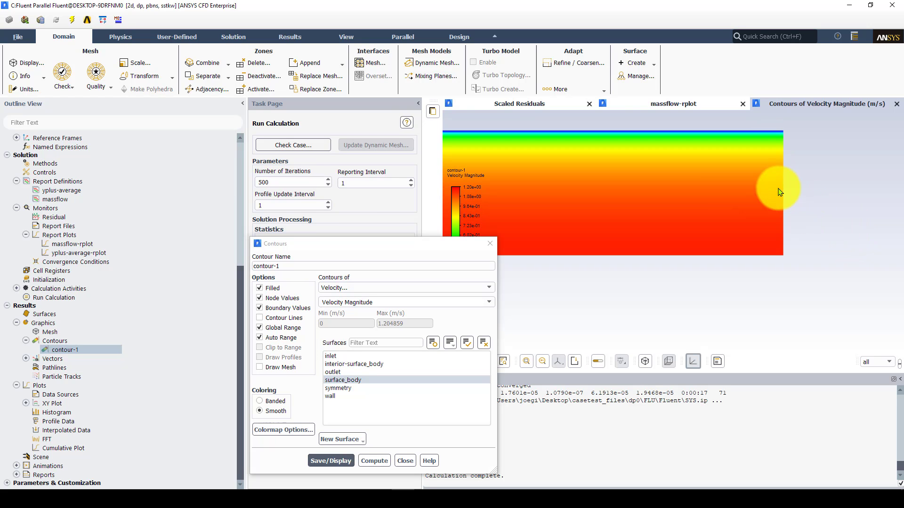
left_click(489, 303)
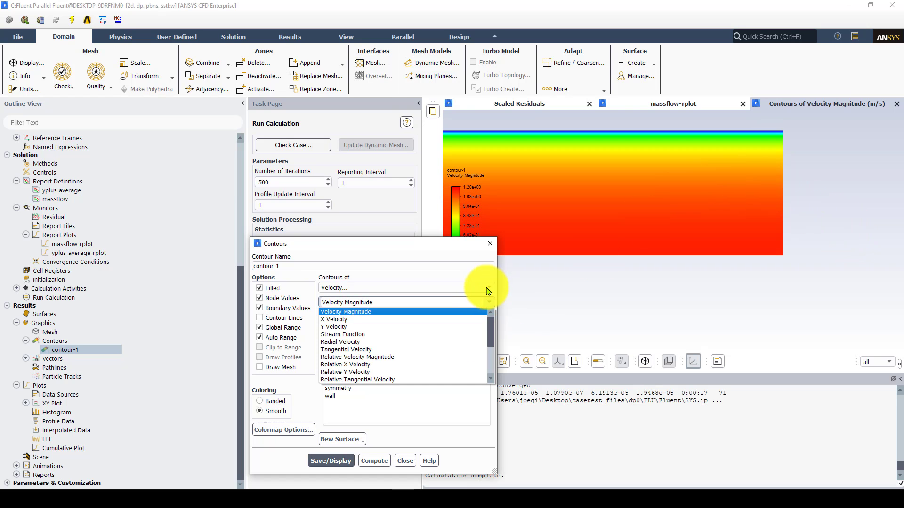
left_click(487, 291)
left_click(400, 317)
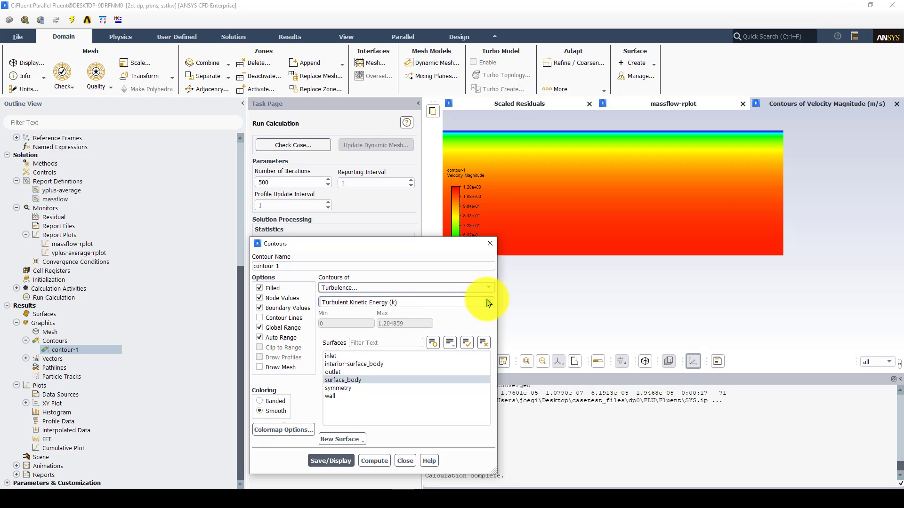
left_click(331, 461)
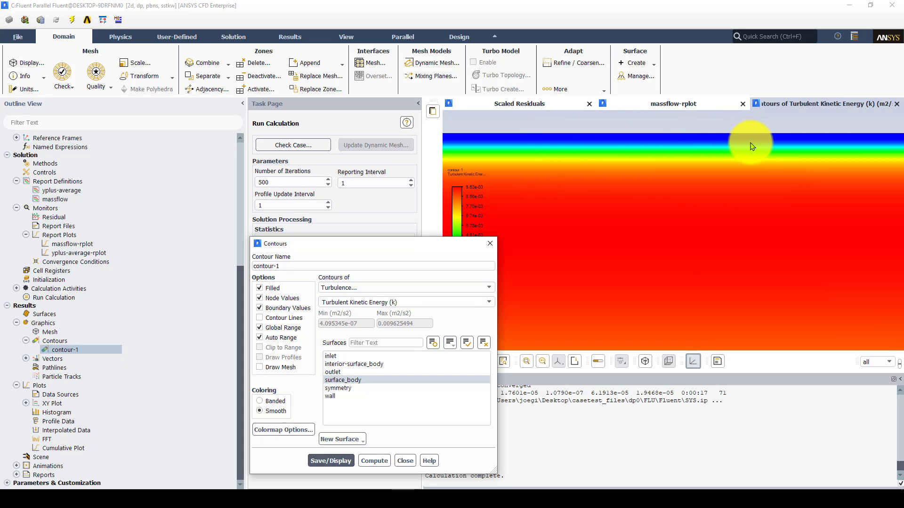
- Examine the turbulent kinetic energy distribution near the upper wall and at the channel's outlet end
scroll(756, 153, "down", 3)
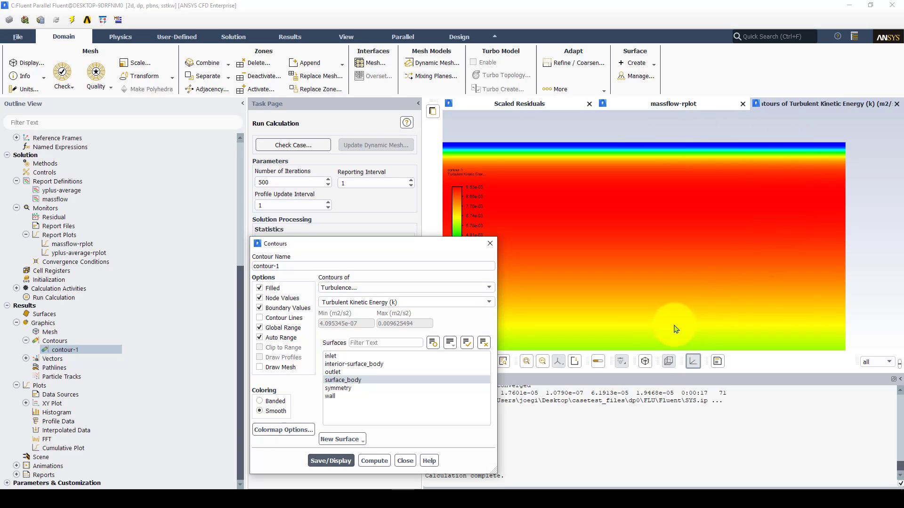
scroll(678, 301, "down", 3)
scroll(686, 296, "up", 3)
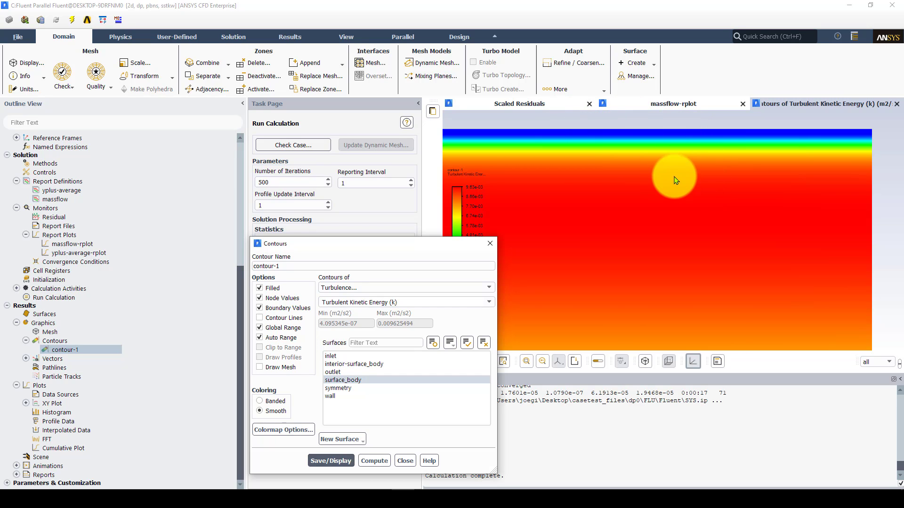
scroll(673, 176, "down", 4)
scroll(713, 193, "up", 4)
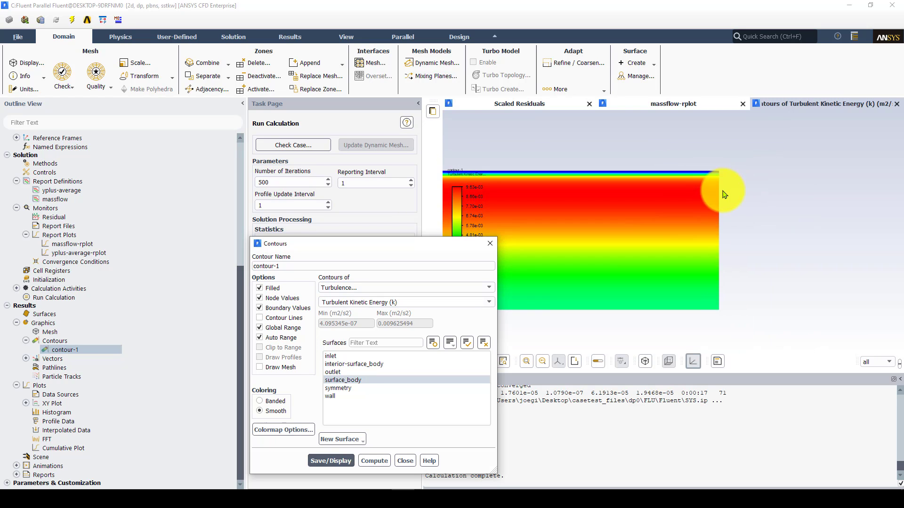
scroll(731, 190, "up", 1)
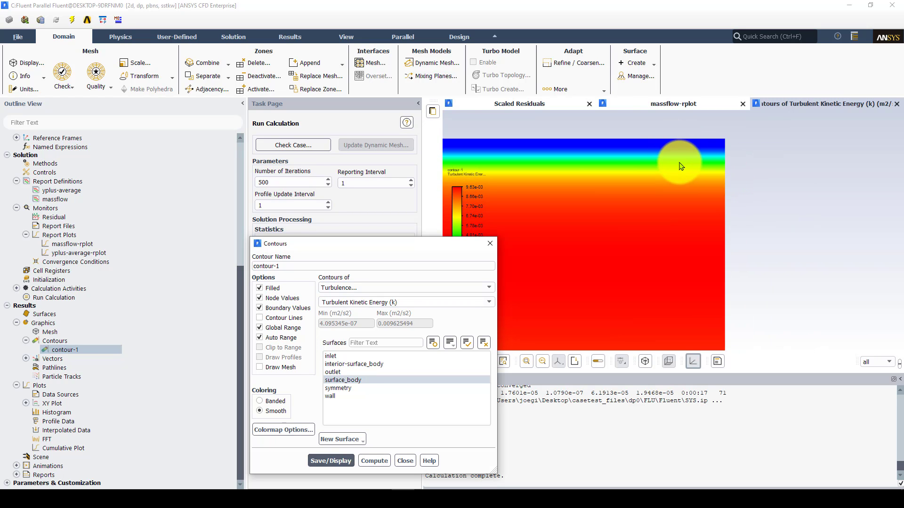
scroll(658, 163, "down", 2)
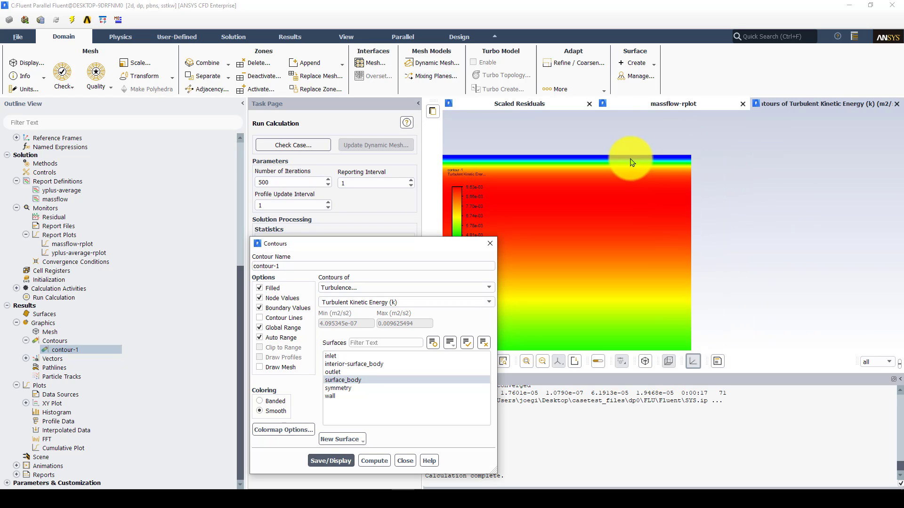
- Display contour-1 as contours of Turbulent Dissipation Rate (Epsilon) on surface_body
left_click(487, 302)
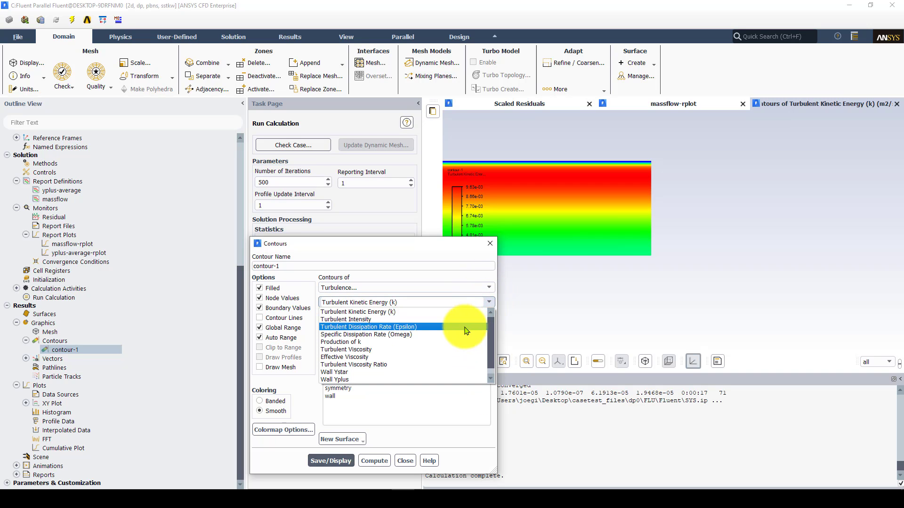
left_click(425, 327)
left_click(332, 460)
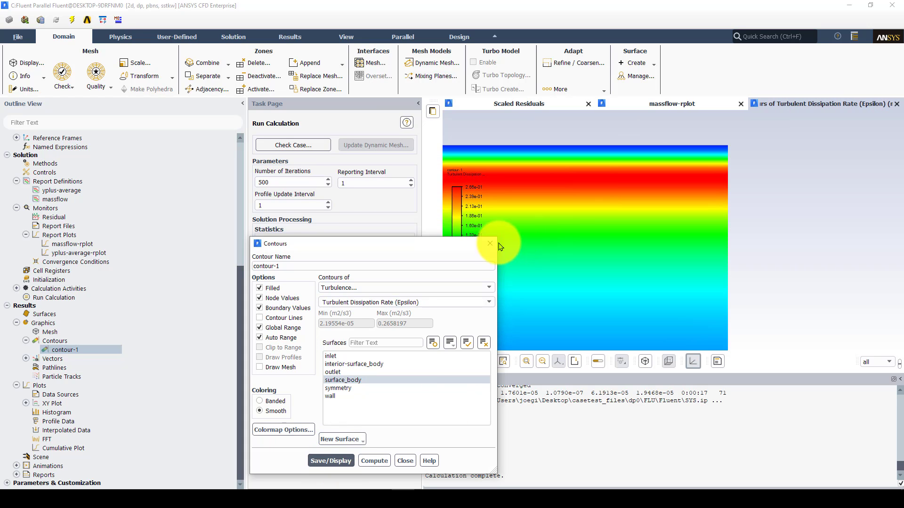
- Display contour-1 as Turbulent Intensity contours, inspect the outlet end near the wall, and close the contour settings
left_click(490, 302)
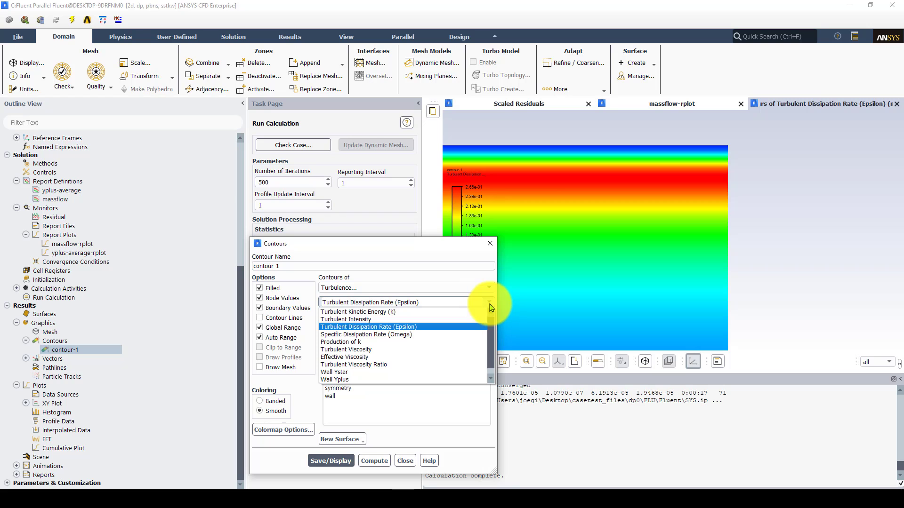
left_click(389, 319)
left_click(332, 460)
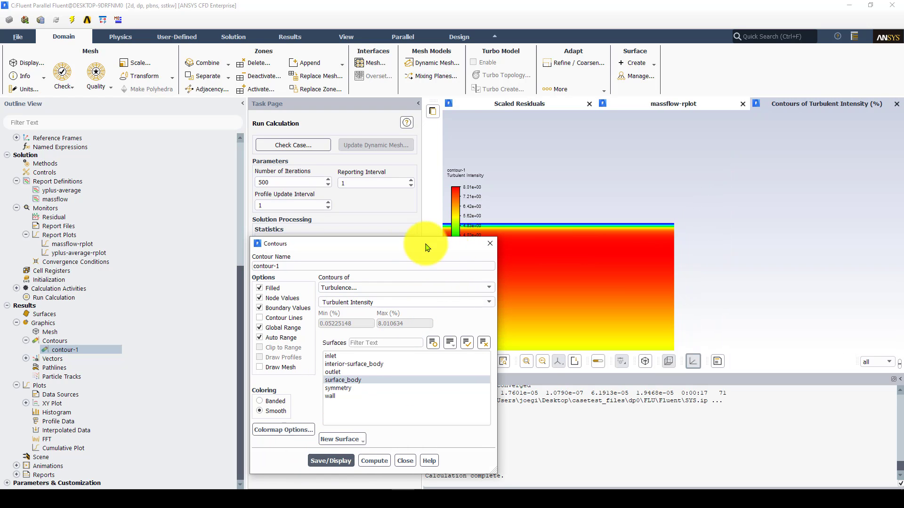
left_click_drag(424, 243, 291, 135)
scroll(582, 253, "down", 4)
scroll(584, 257, "up", 6)
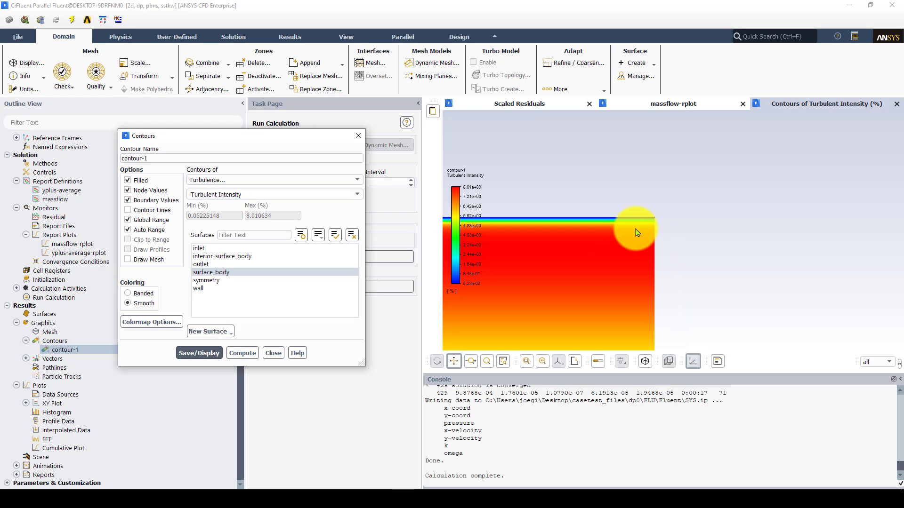
scroll(612, 211, "up", 2)
scroll(615, 287, "down", 8)
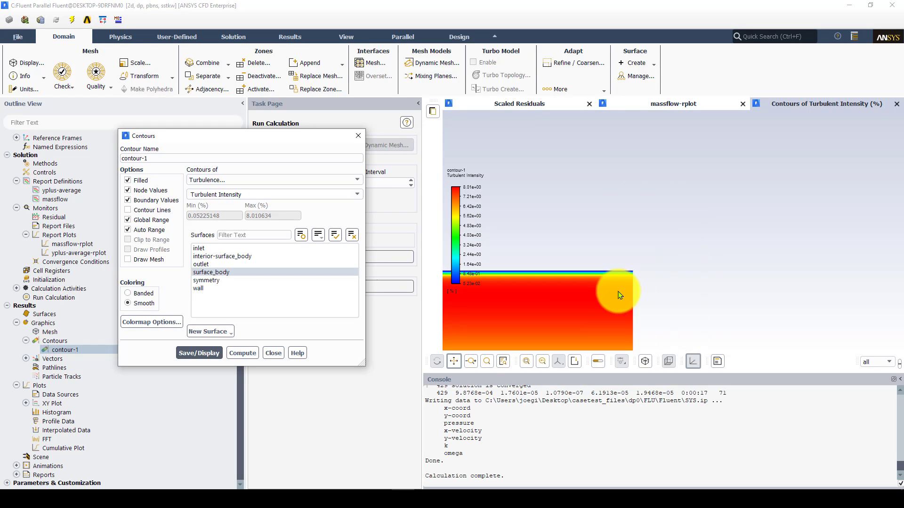
left_click(283, 353)
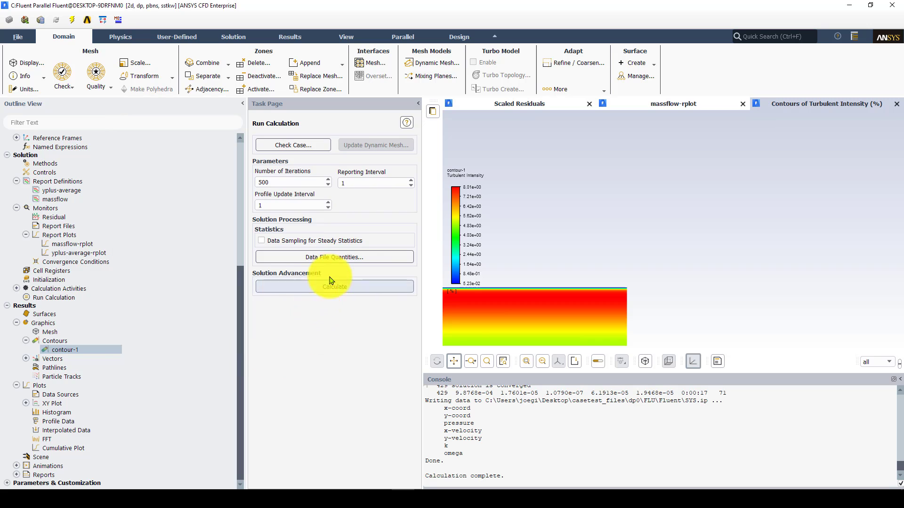
- Change the constant viscosity of the air material, apply the change and close the material settings
scroll(99, 164, "up", 8)
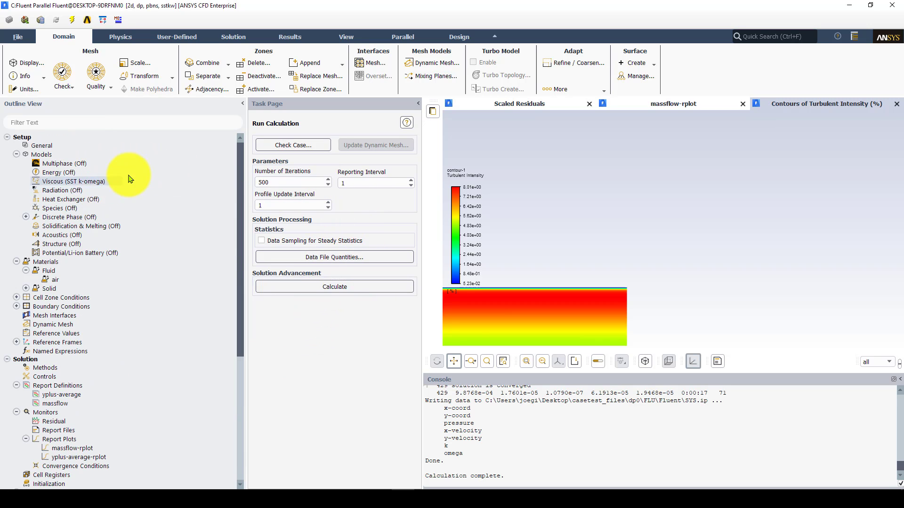
double_click(60, 282)
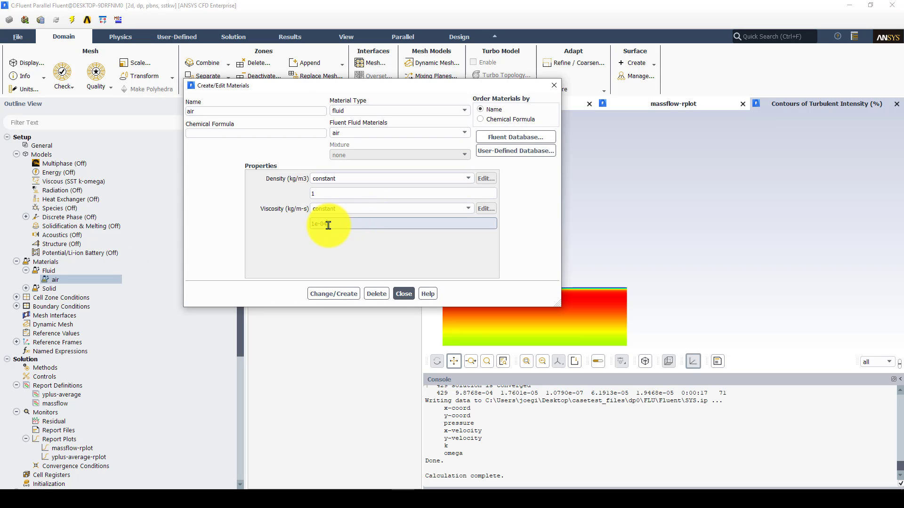
left_click(334, 293)
left_click(403, 294)
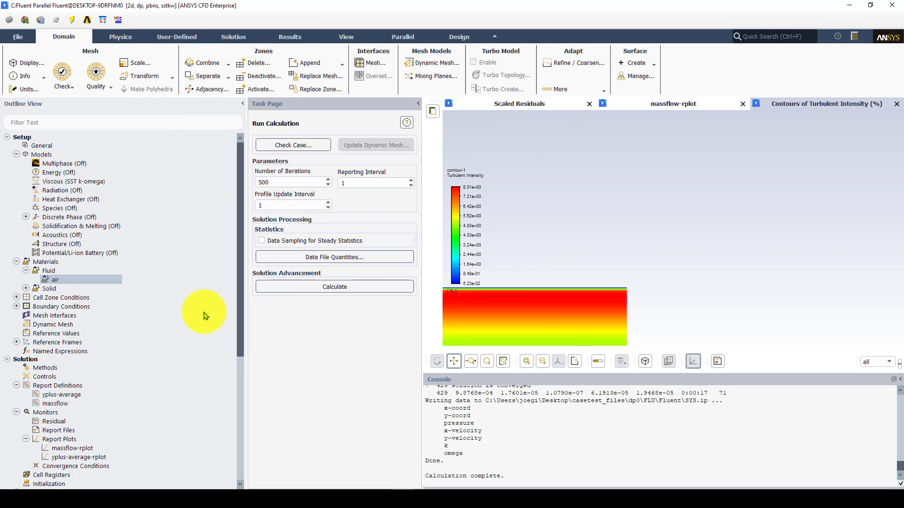
left_click_drag(237, 322, 262, 226)
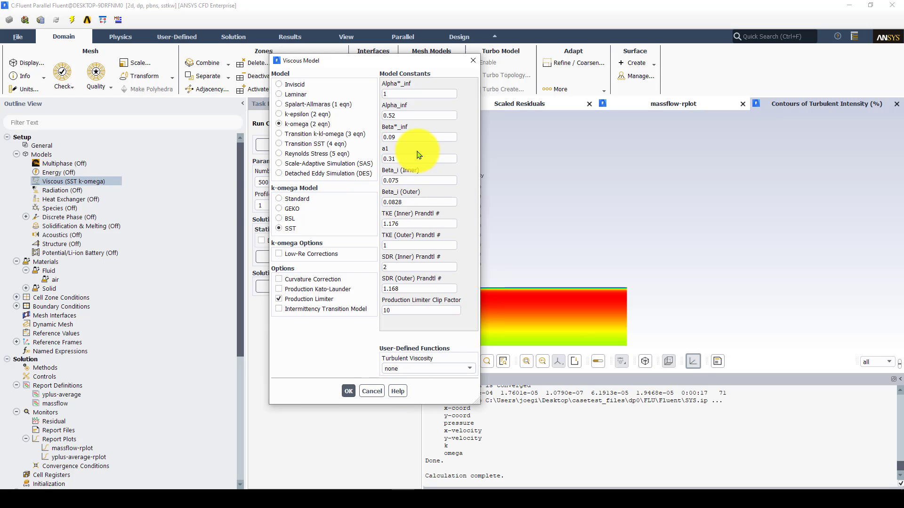
left_click(295, 94)
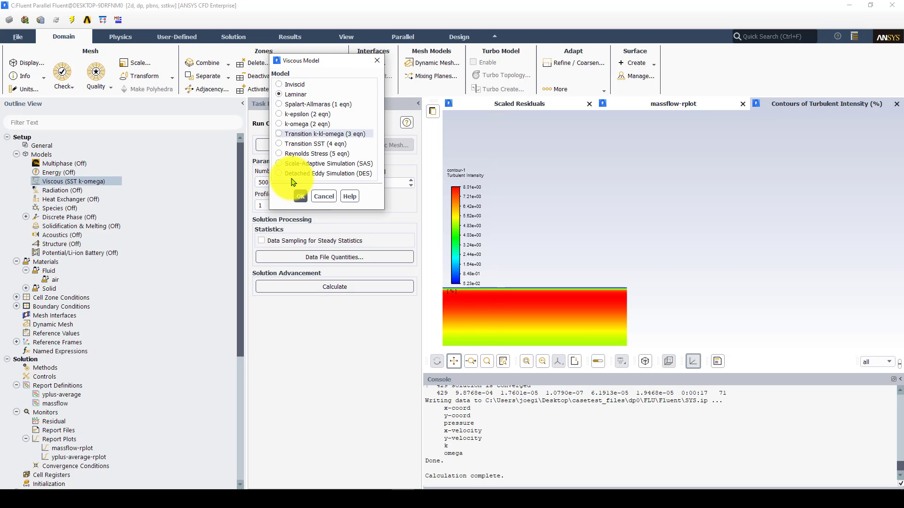
left_click(279, 123)
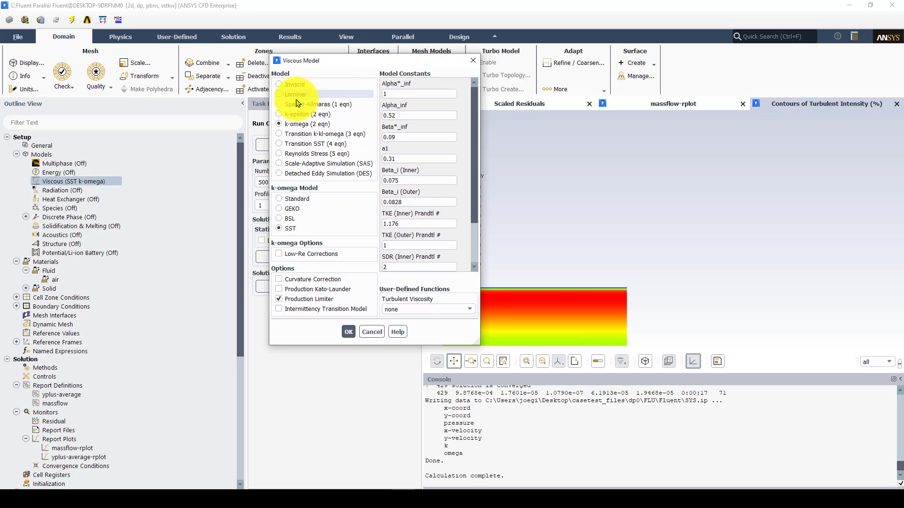
left_click(371, 332)
- Reinitialize the solution with the existing standard initialization values and start a calculation of 500 iterations
left_click_drag(242, 267, 228, 404)
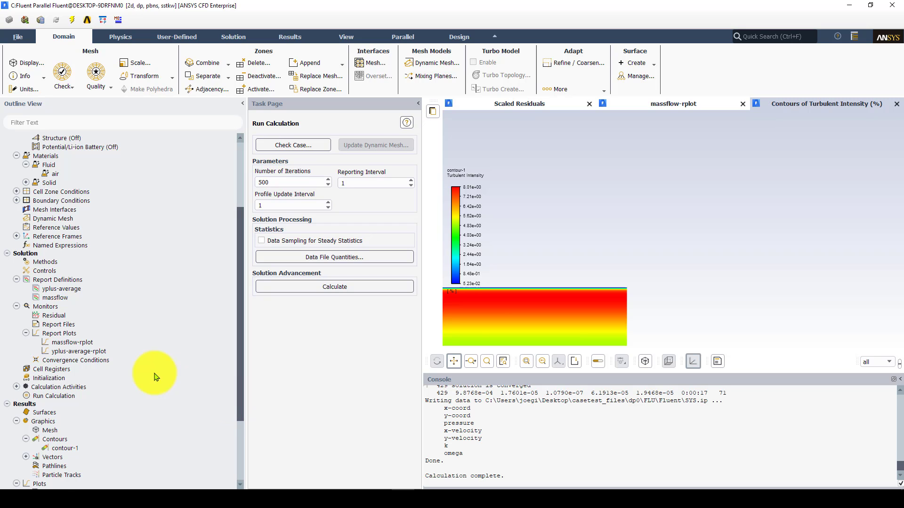
double_click(67, 382)
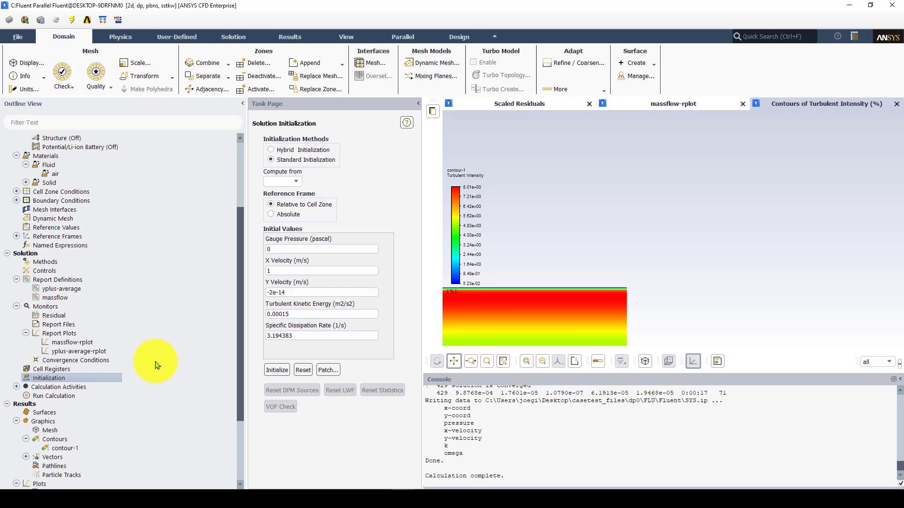
left_click(278, 369)
left_click(481, 264)
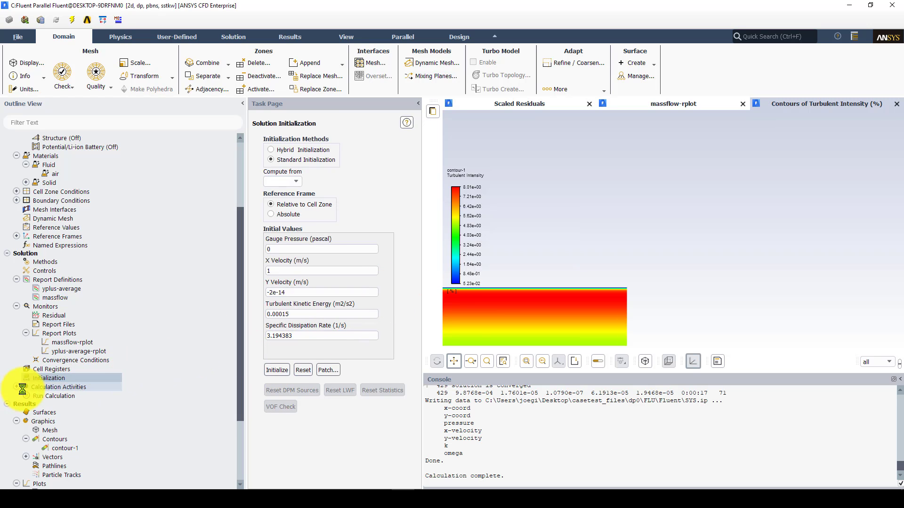
double_click(78, 395)
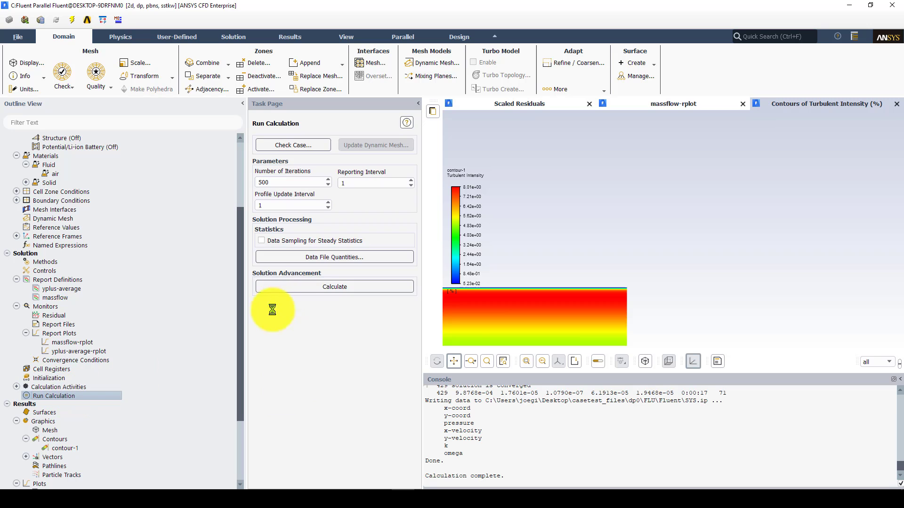
left_click(324, 287)
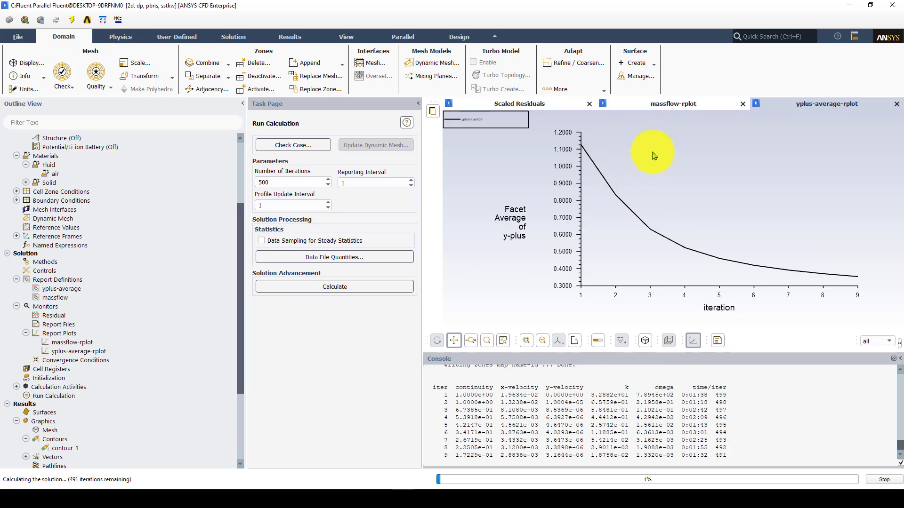
- Check the scaled residuals plot, stop the running calculation early and dismiss the completion notice
left_click(518, 104)
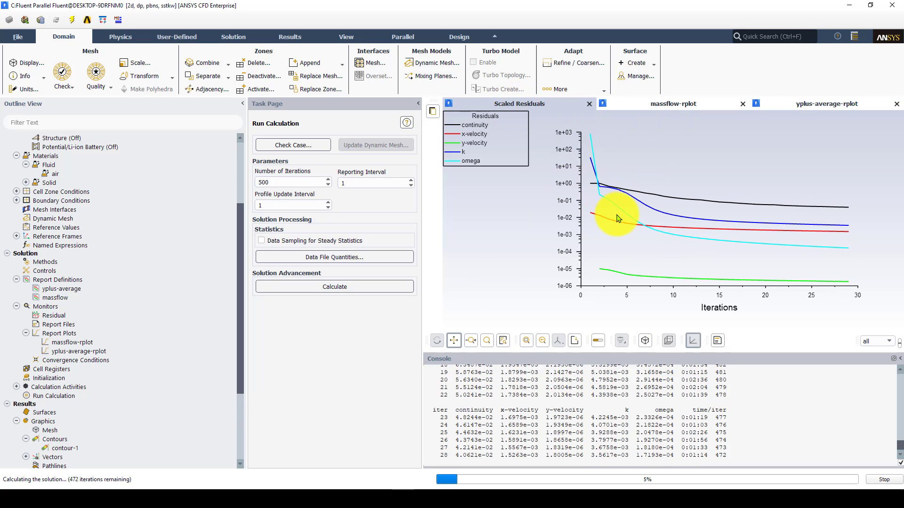
left_click(880, 479)
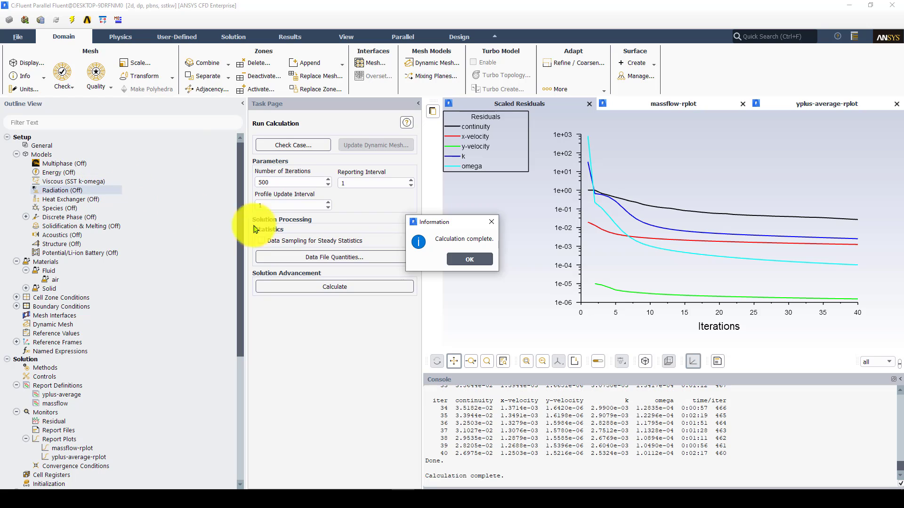
left_click(469, 259)
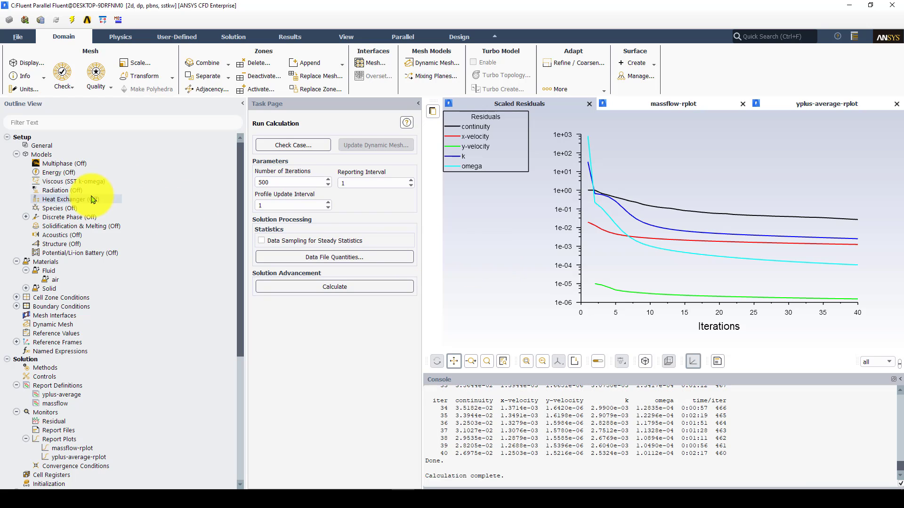
- Switch the viscous model from SST k-omega to Laminar, confirm it, and open the run calculation settings
double_click(76, 182)
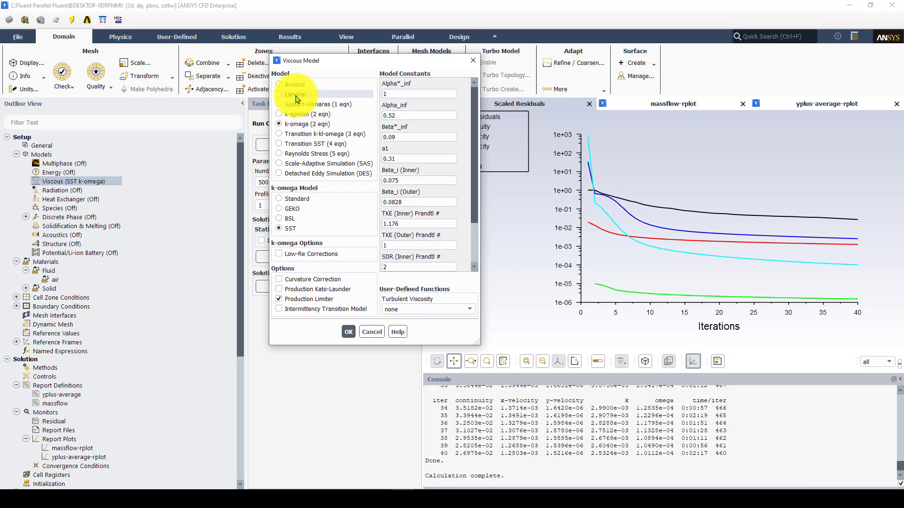
left_click(282, 94)
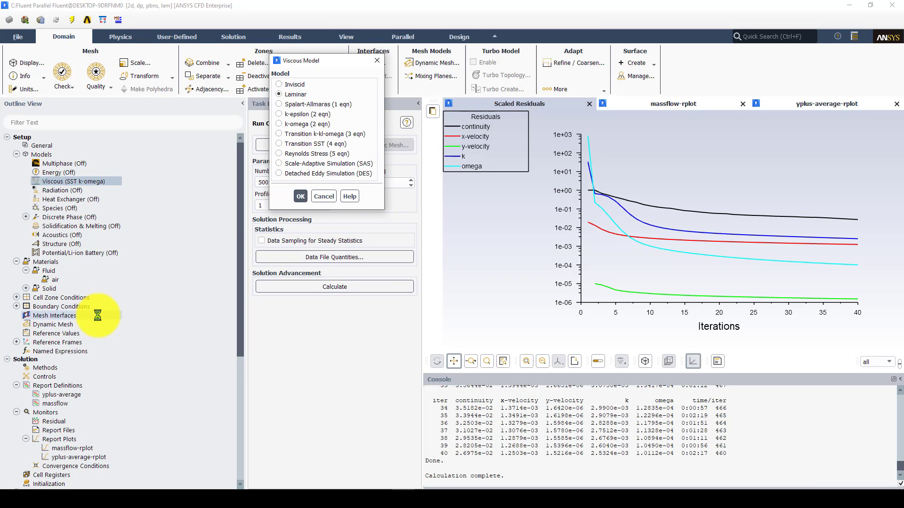
scroll(57, 414, "down", 3)
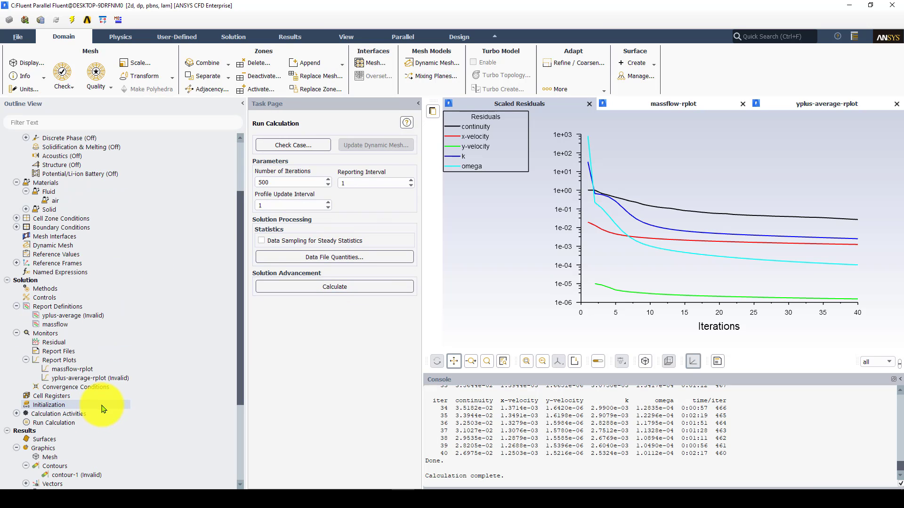
left_click(53, 422)
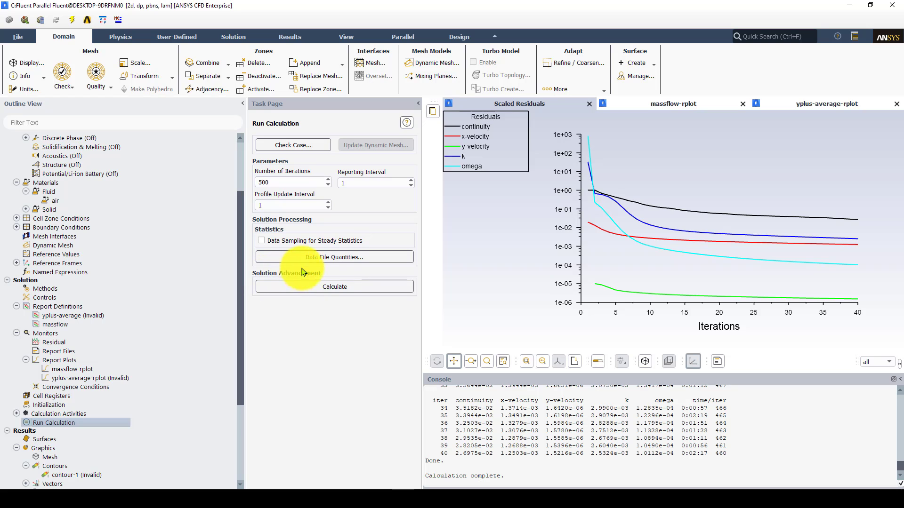
- Try to start the 500-iteration laminar calculation, using the settings changes for the current calculation only, and dismiss the notice
left_click(306, 287)
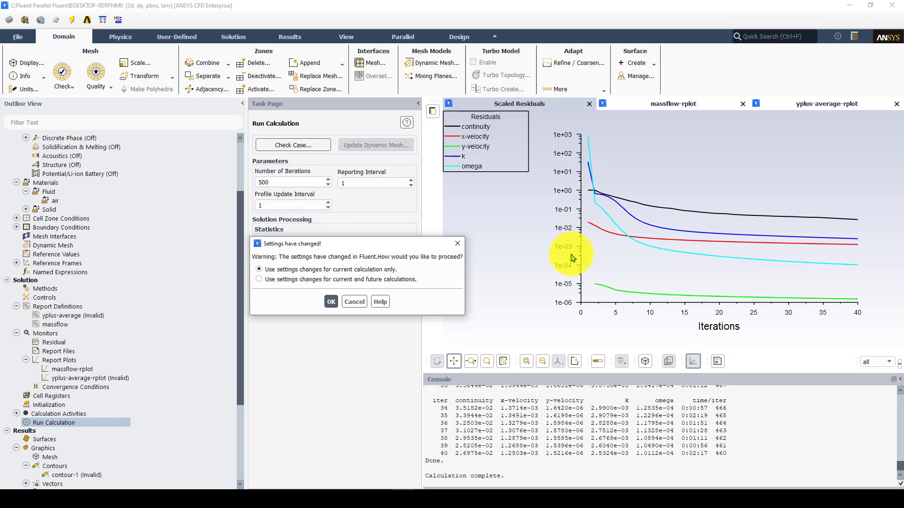
left_click(331, 302)
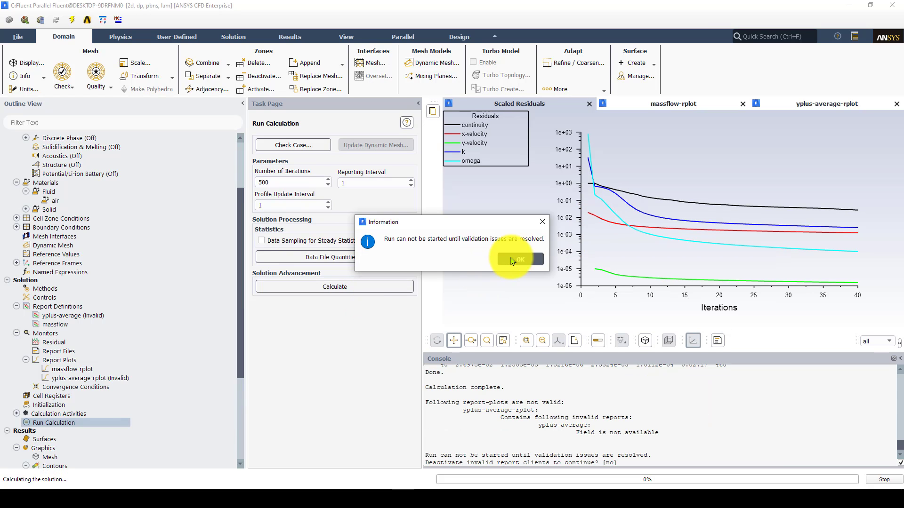
left_click(517, 260)
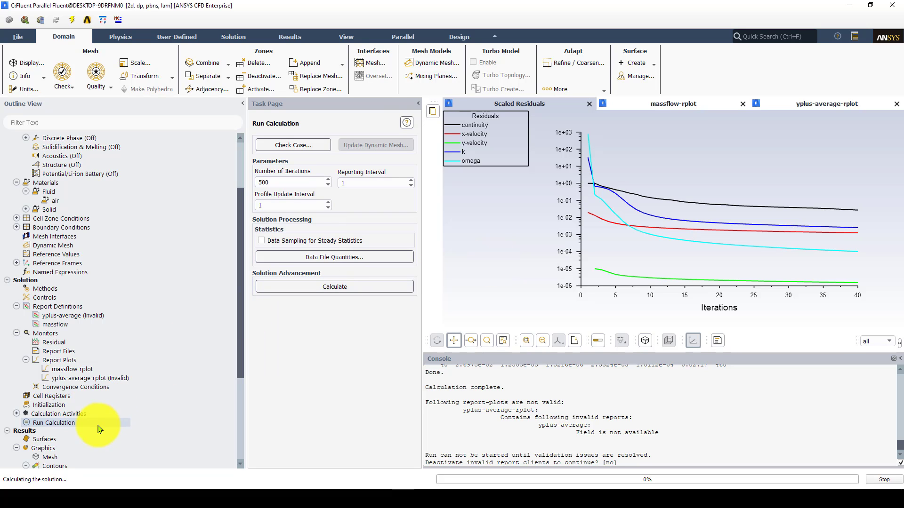
- Reinitialize the solution with the existing standard initialization values and start the 500-iteration calculation again
left_click(64, 404)
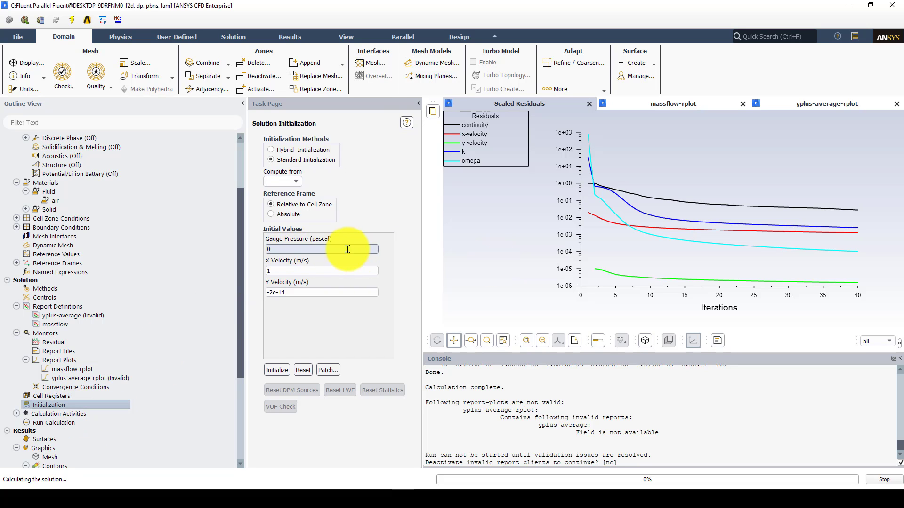
left_click(277, 370)
left_click(490, 265)
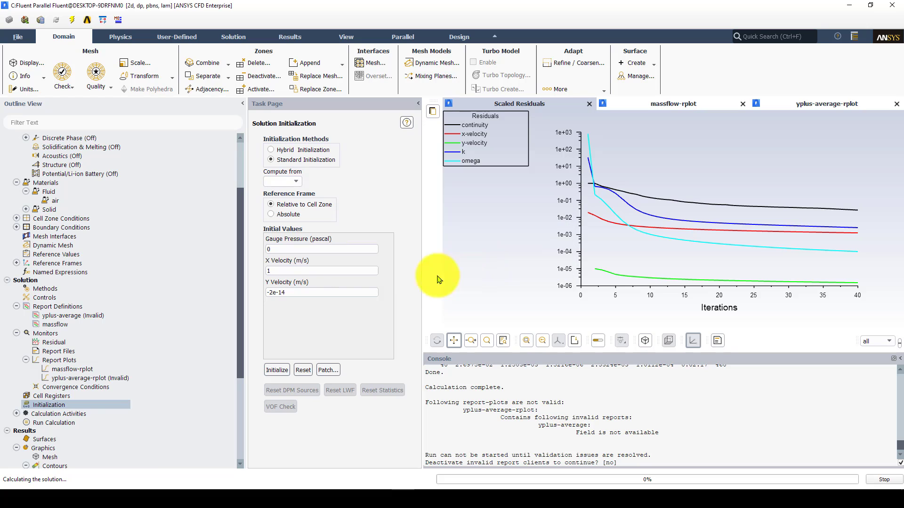
left_click(82, 423)
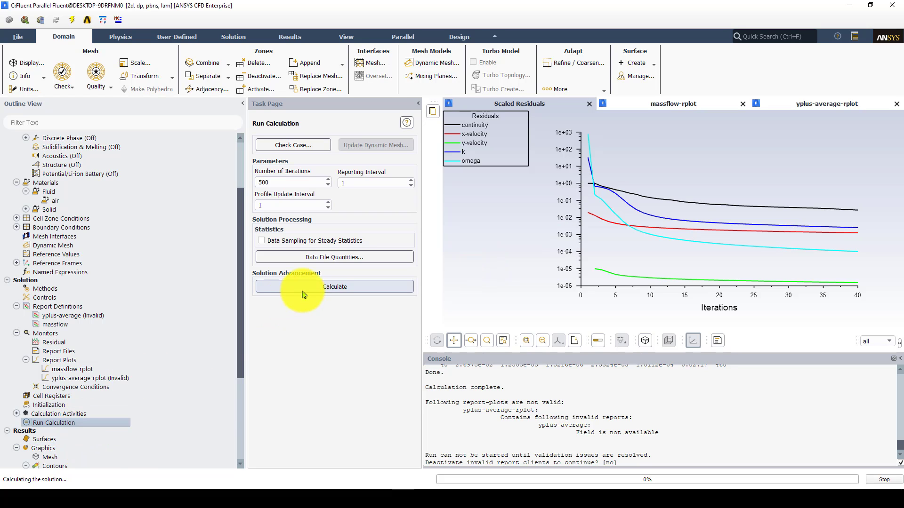
left_click(311, 287)
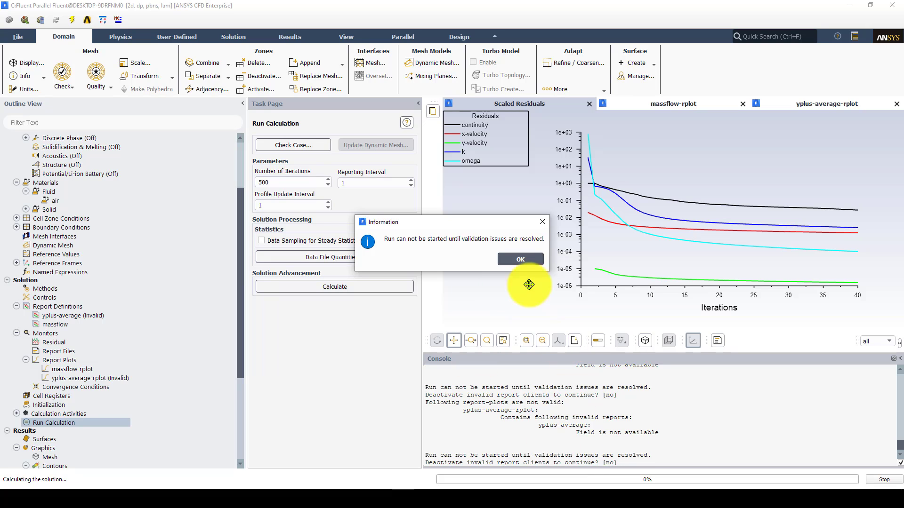
- Answer yes in the console to deactivate the invalid report clients, let the calculation run and dismiss the completion notice
left_click(571, 424)
scroll(571, 424, "down", 1)
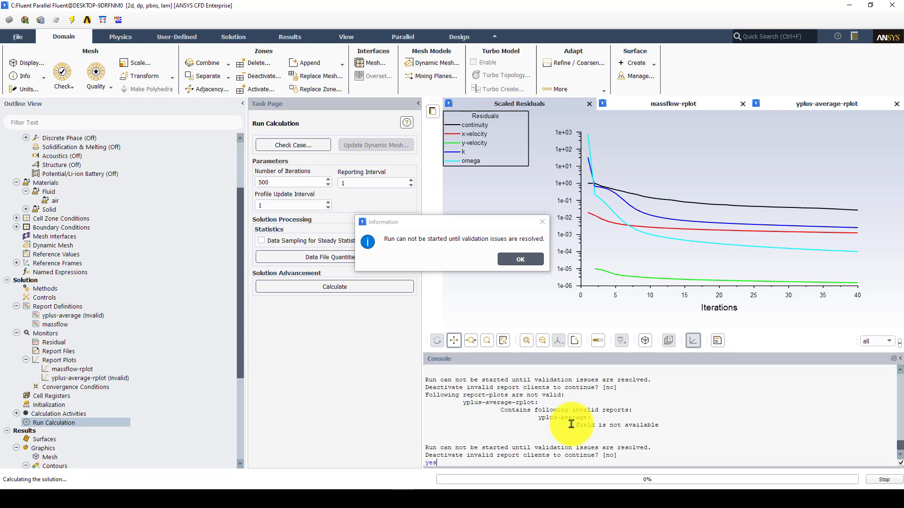
type("yes")
key("Return")
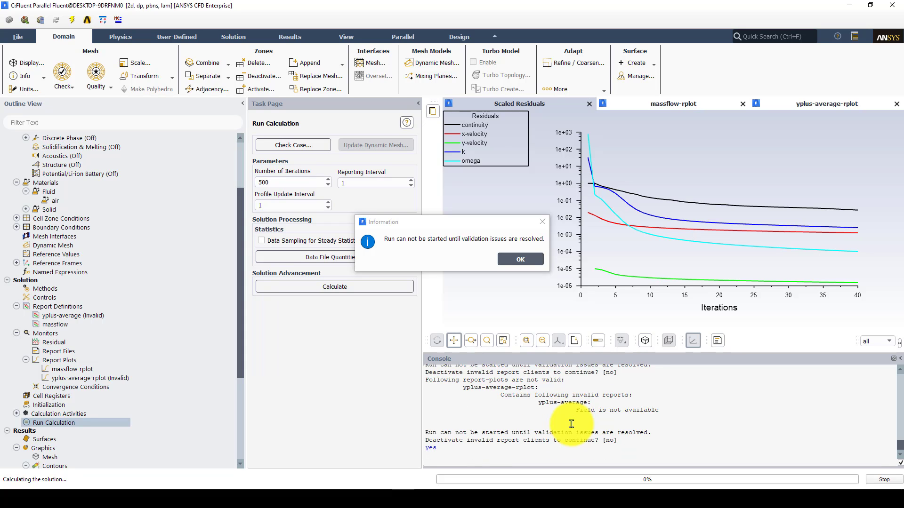
left_click(883, 479)
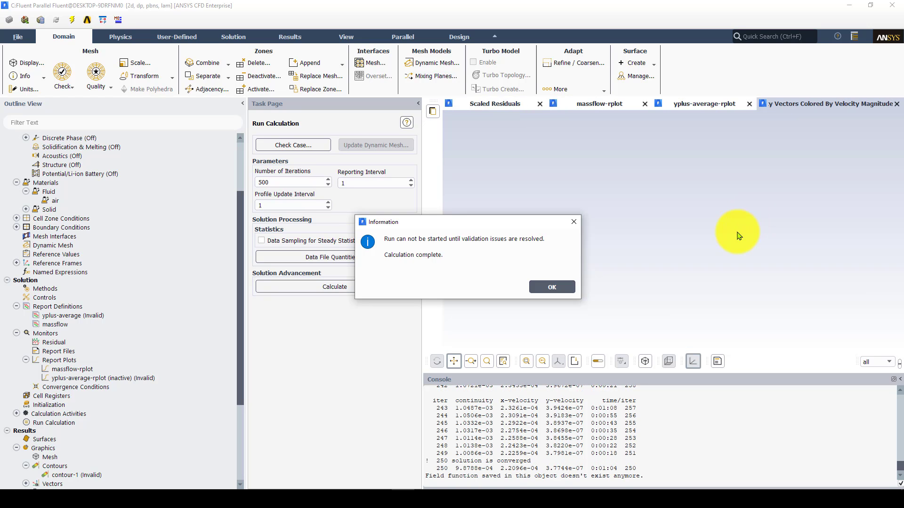
left_click(552, 287)
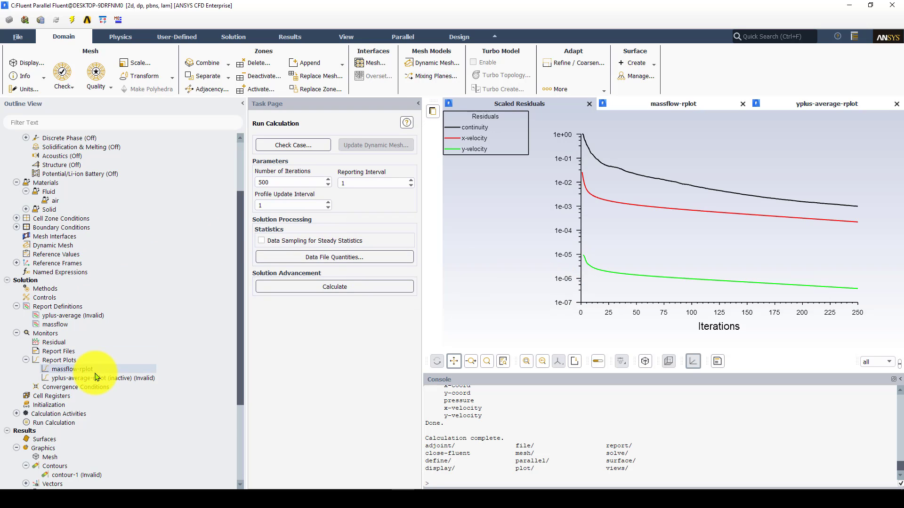
- Set the contour-1 plot to velocity magnitude, then save and display it on surface_body
scroll(80, 414, "down", 2)
scroll(81, 424, "down", 2)
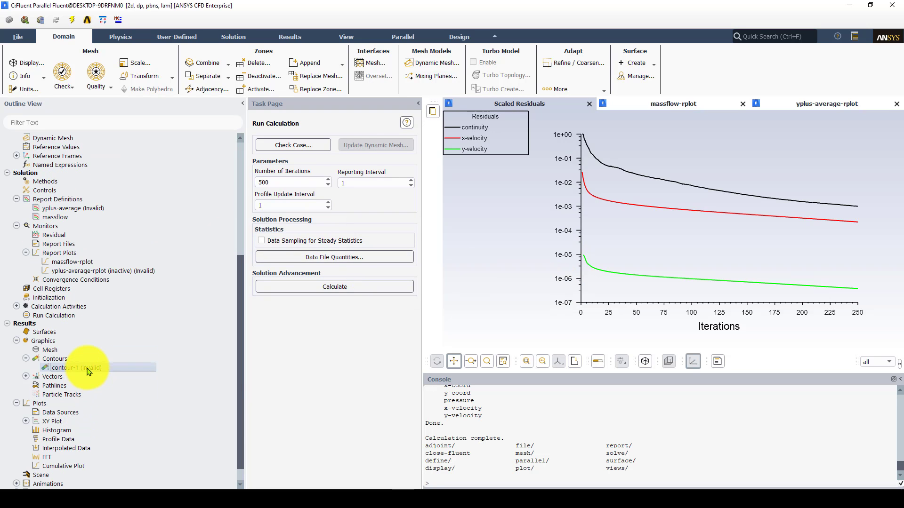
double_click(77, 368)
left_click(200, 353)
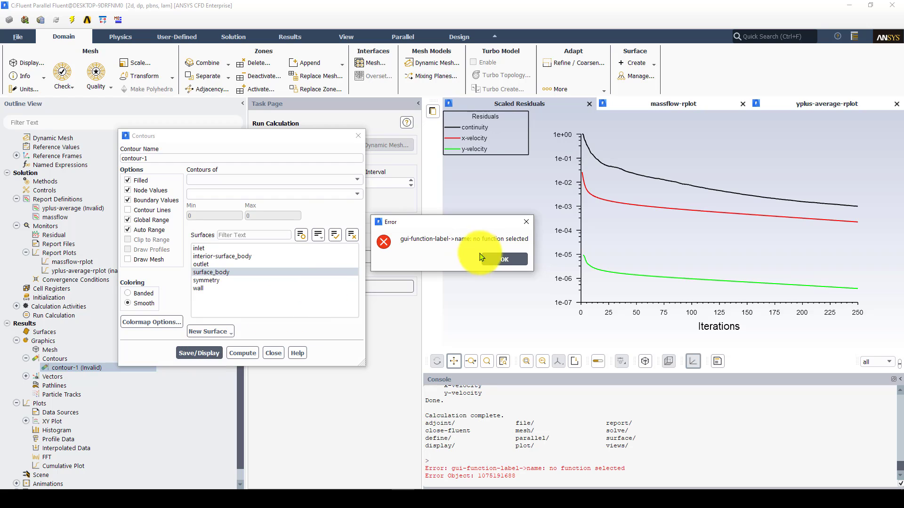
left_click(500, 256)
left_click(356, 180)
left_click(202, 204)
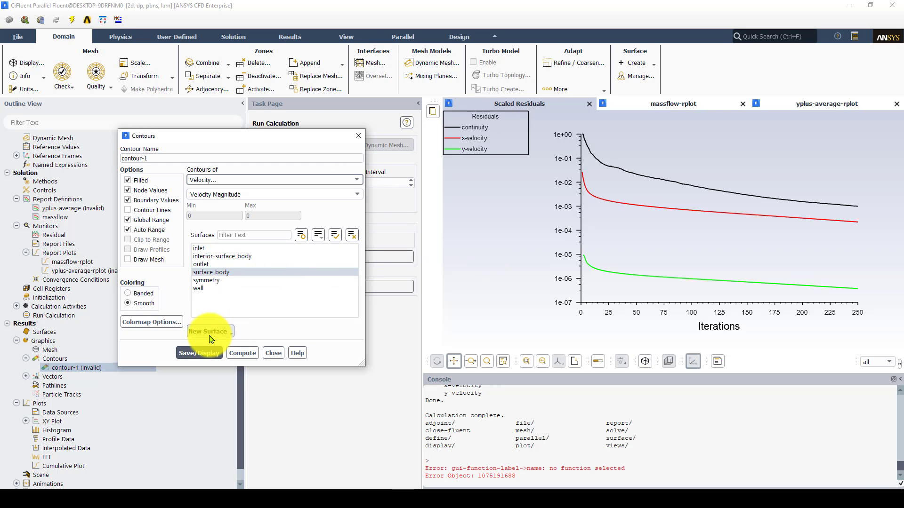
left_click(199, 353)
- Check the average y-plus plot, examine the velocity magnitude contours near the channel end and close the contour settings
left_click(807, 101)
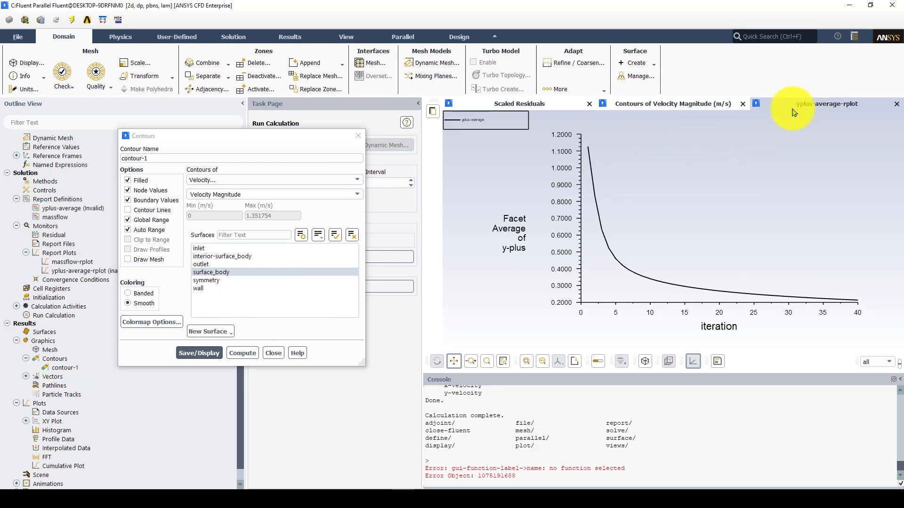
left_click(706, 102)
scroll(657, 157, "up", 1)
scroll(637, 264, "down", 10)
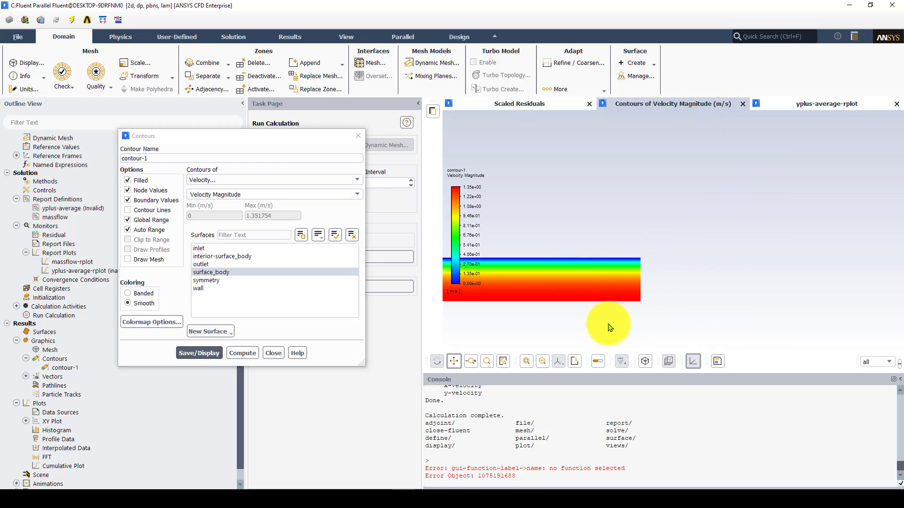
left_click(274, 353)
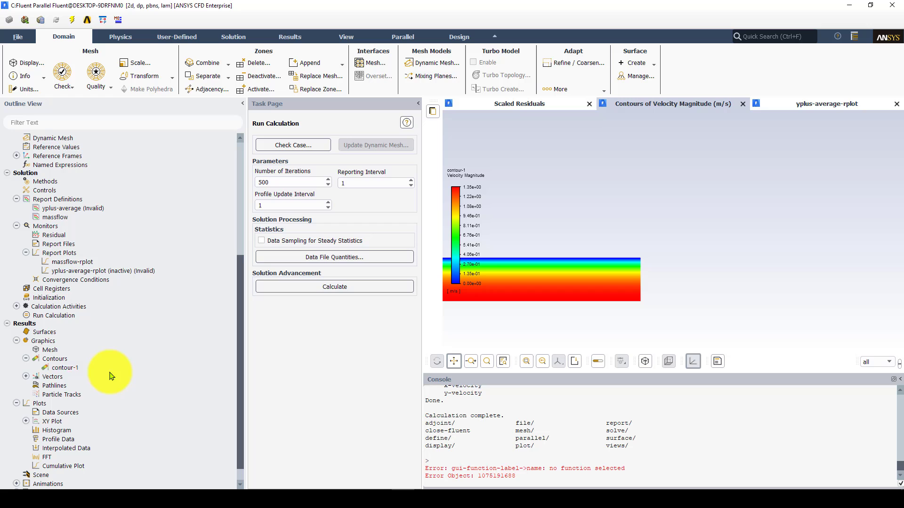
- Display the existing vector-1 plot of velocity vectors colored by velocity magnitude on surface_body
left_click(26, 377)
double_click(56, 388)
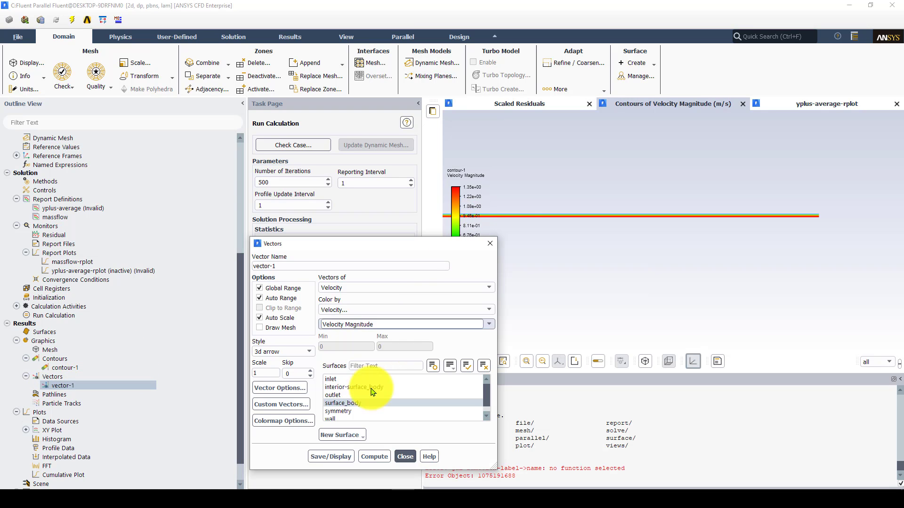
left_click(331, 457)
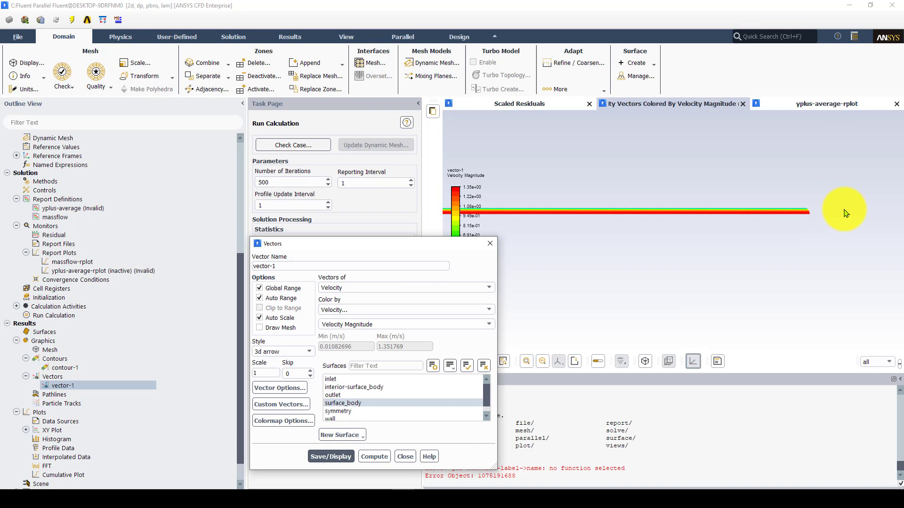